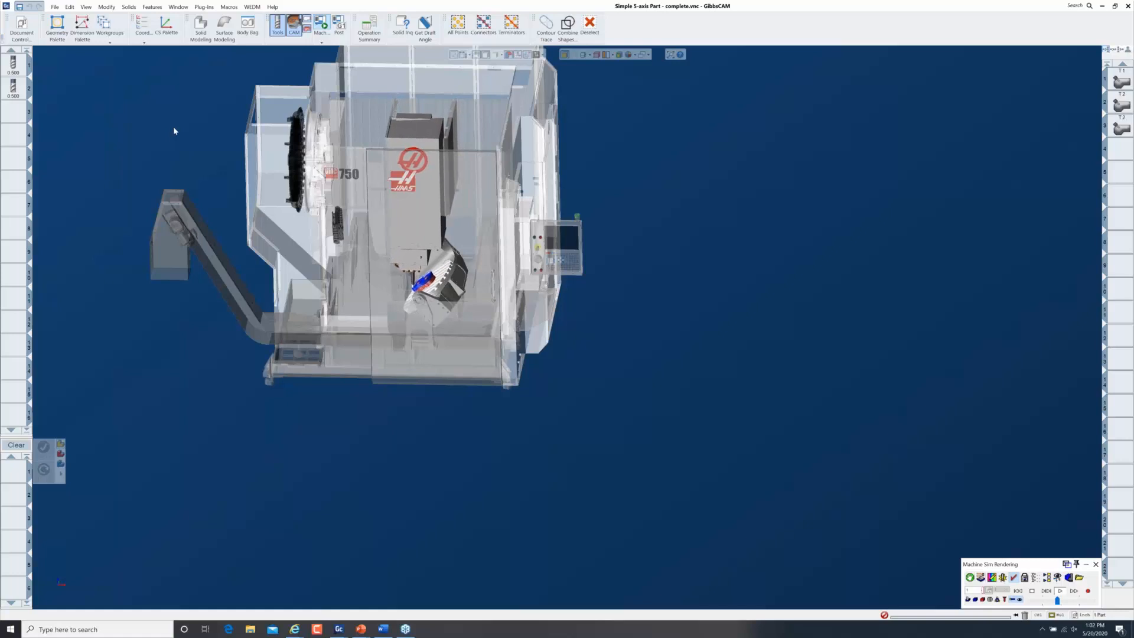
drag(174, 130, 530, 391)
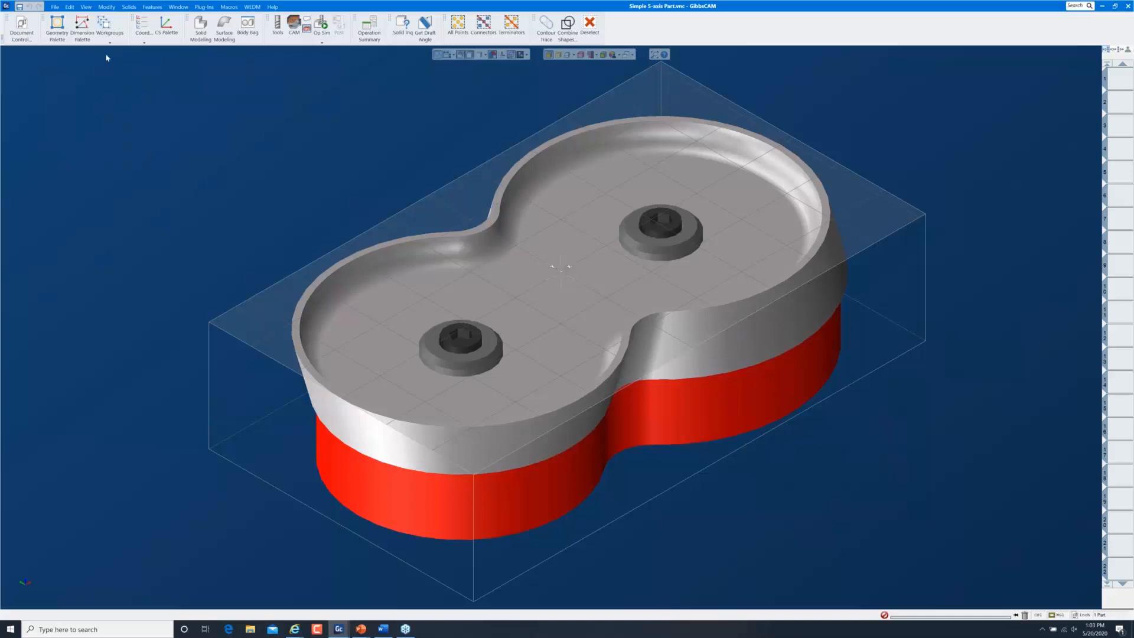
- Make the YZ plane the active coordinate system and select the curved inner wall face around the rear lobe of the pocket
click(143, 24)
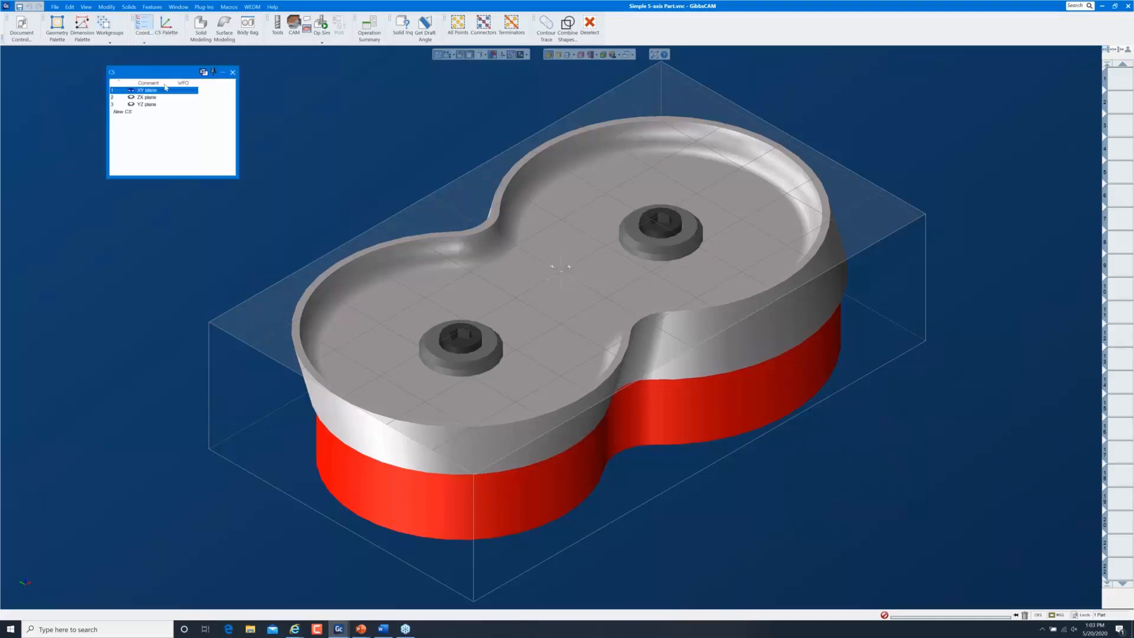
click(148, 105)
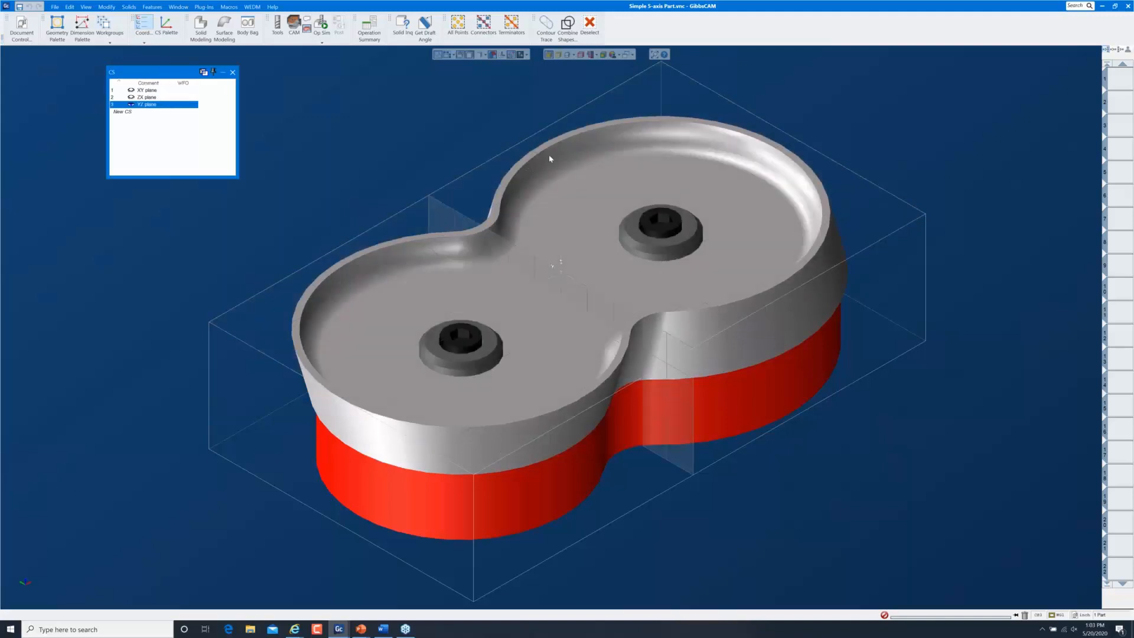
click(571, 145)
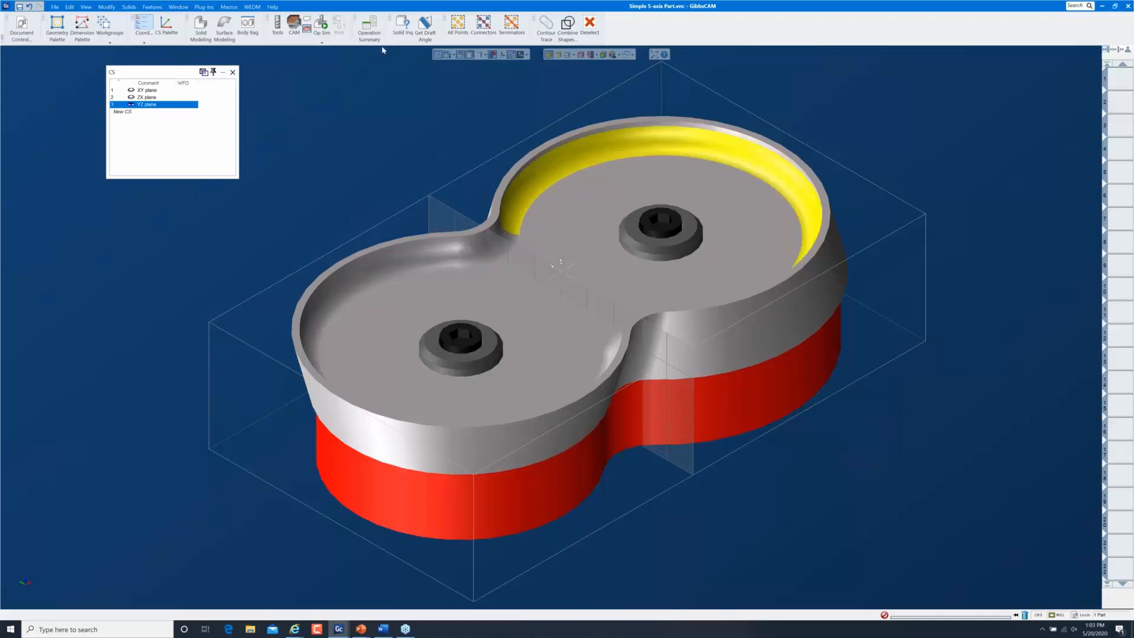
- Show the part's edges and slice plane, examine the inner wall's cross-section close up, and hide the edges
click(567, 55)
click(562, 57)
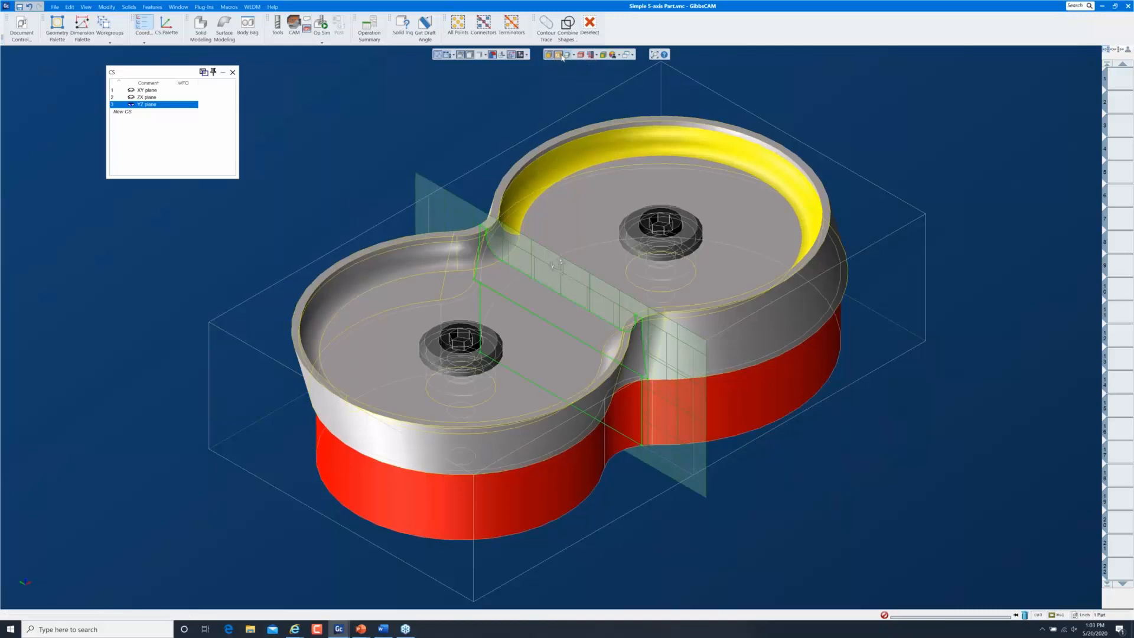
click(566, 56)
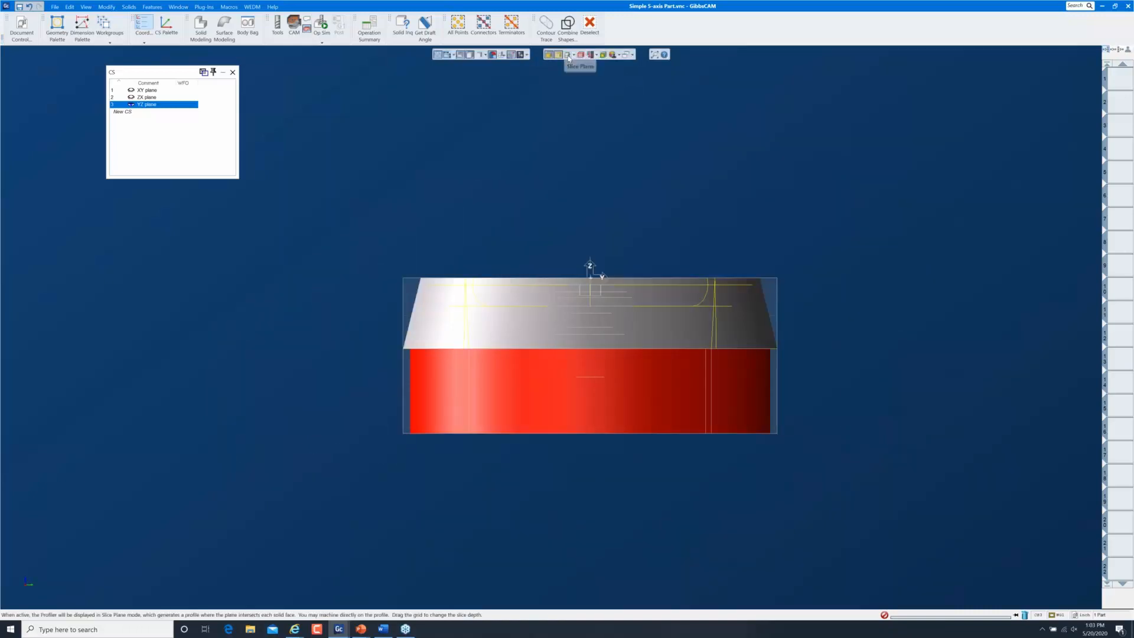
click(568, 58)
drag(612, 230, 779, 399)
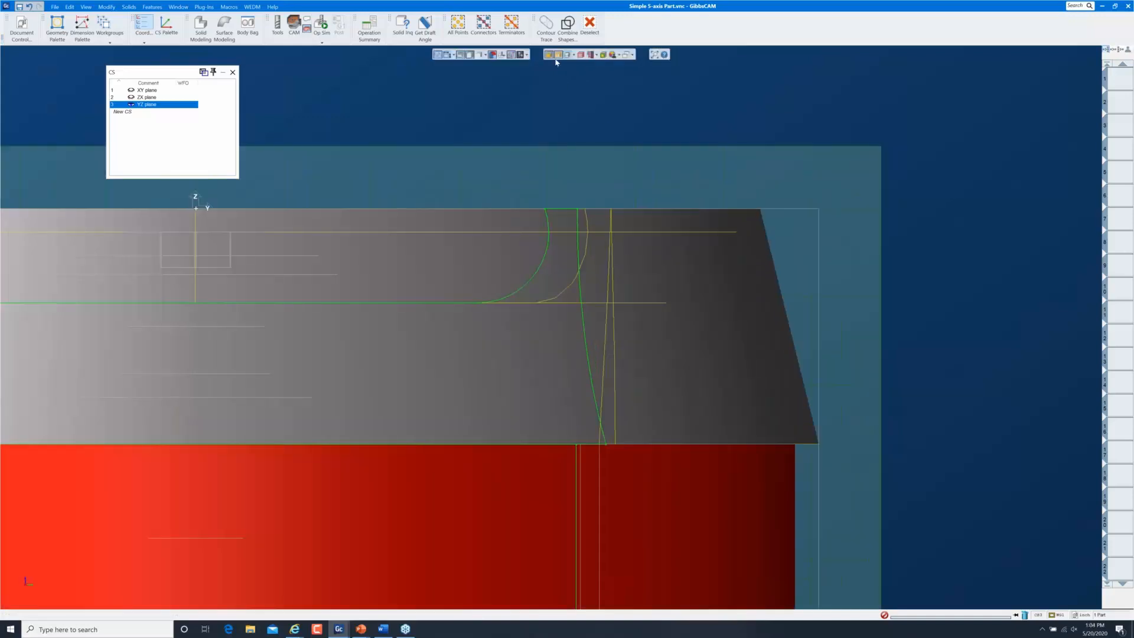
click(557, 56)
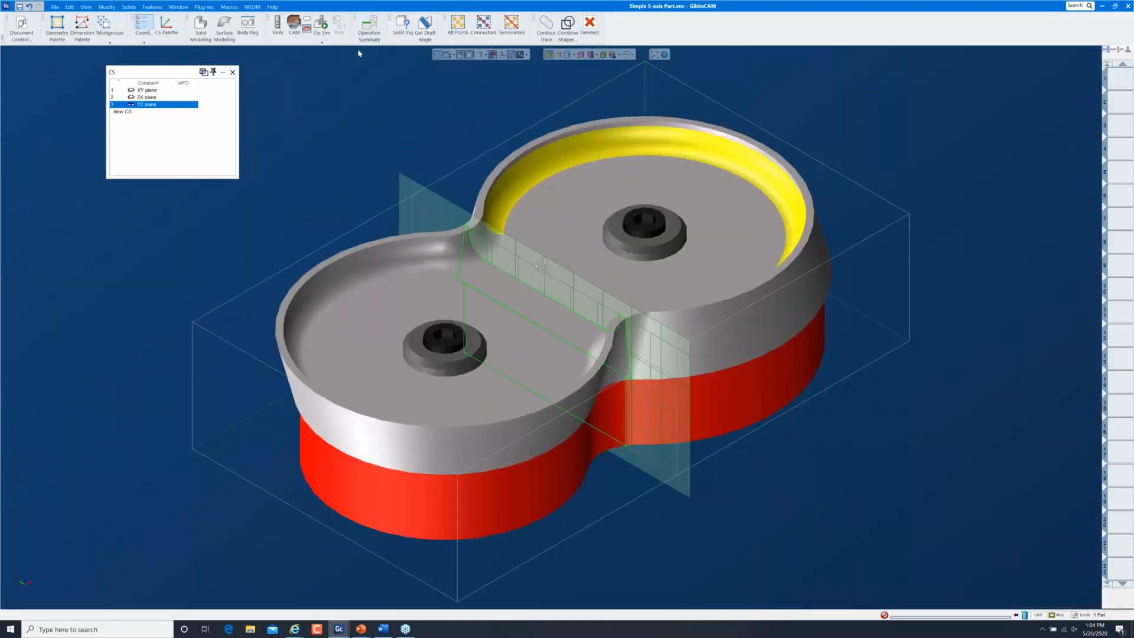
- Check the selected inner wall face's minimum curvature radius with Solid Inquiry
click(402, 24)
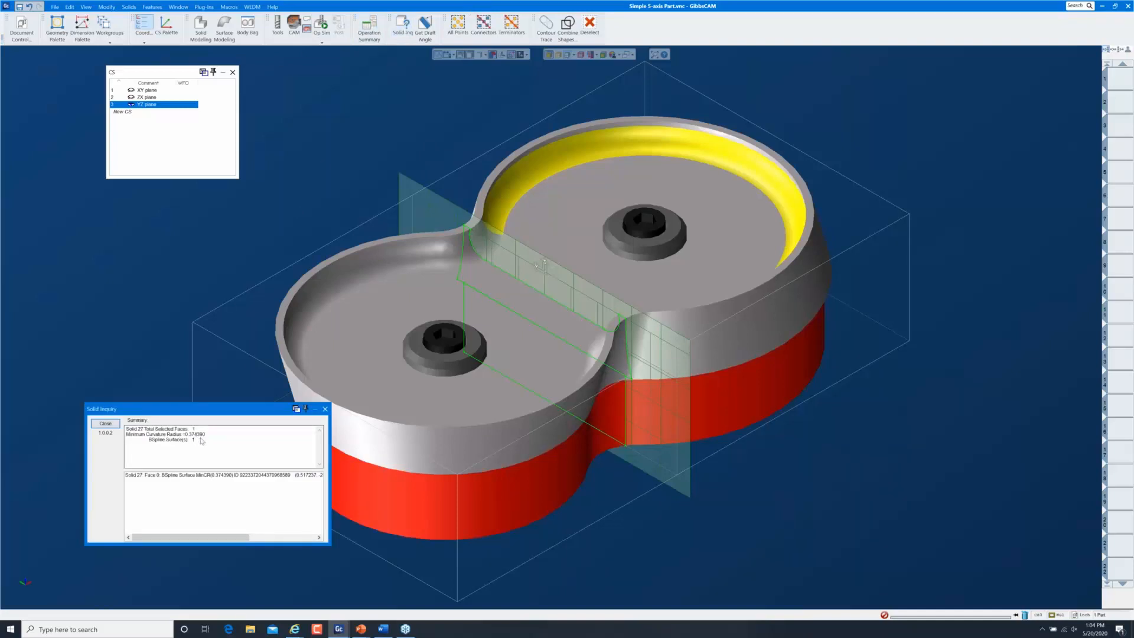
click(324, 409)
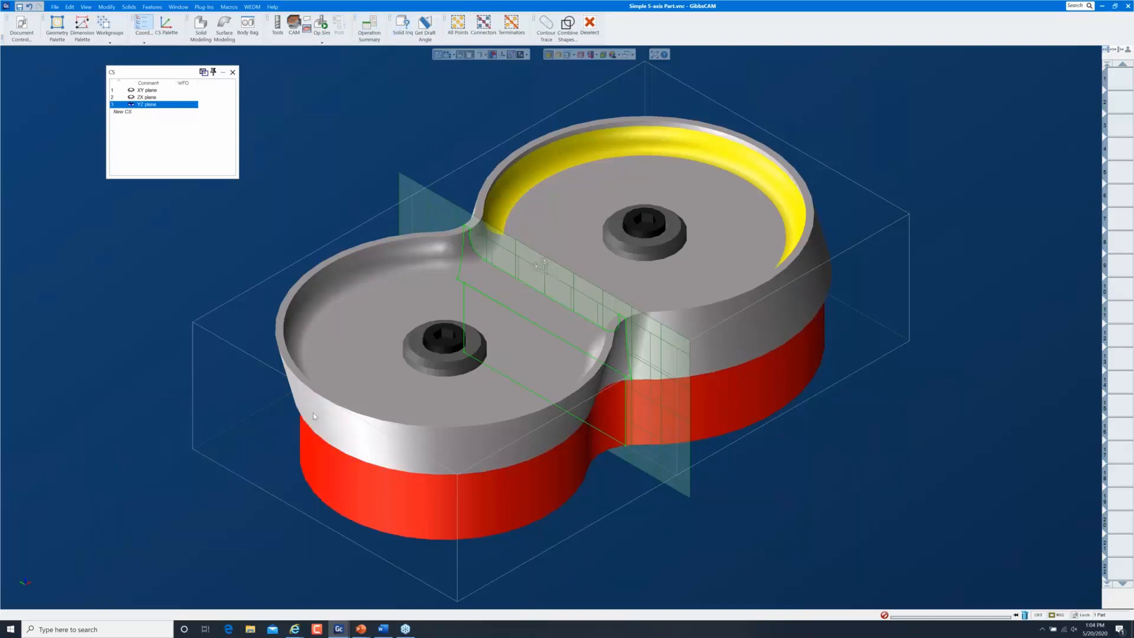
- Make the XY plane the active coordinate system, close the coordinate system list, and turn off the slice plane
click(158, 91)
click(233, 72)
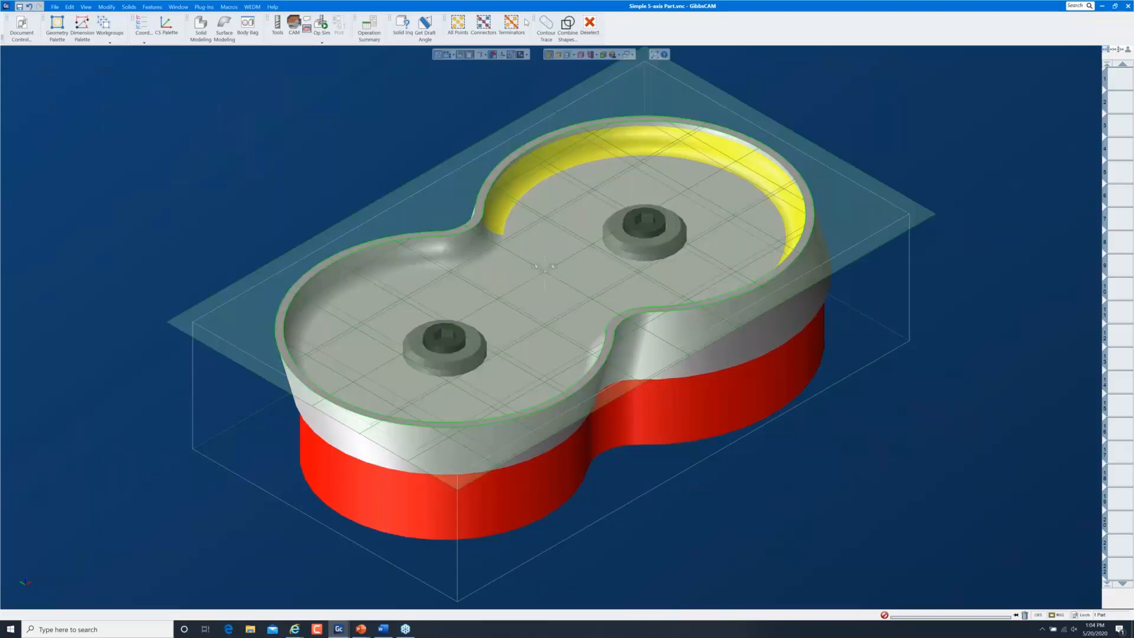
click(567, 54)
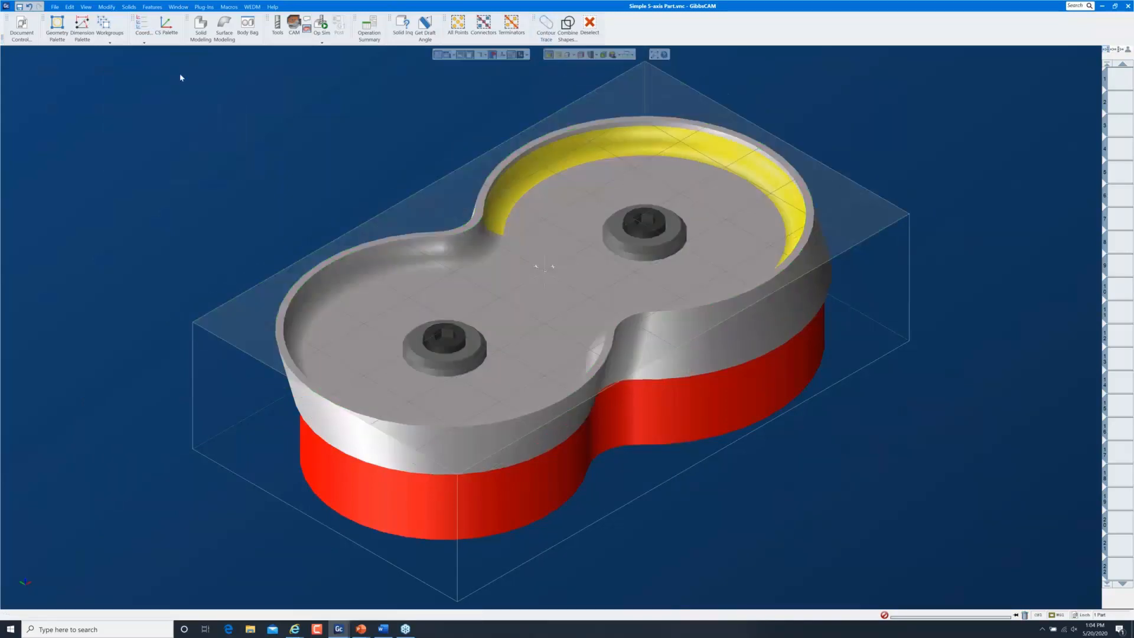
- Create a 5-Axis milling process in CAM using the existing 0.500 tool
click(294, 25)
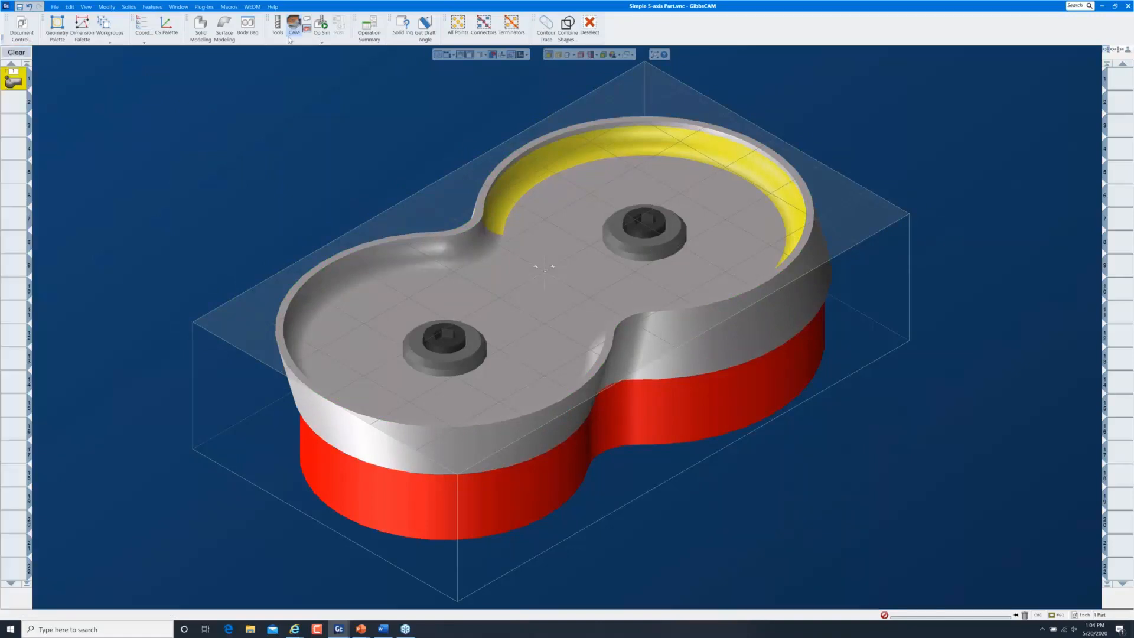
click(16, 53)
double_click(18, 78)
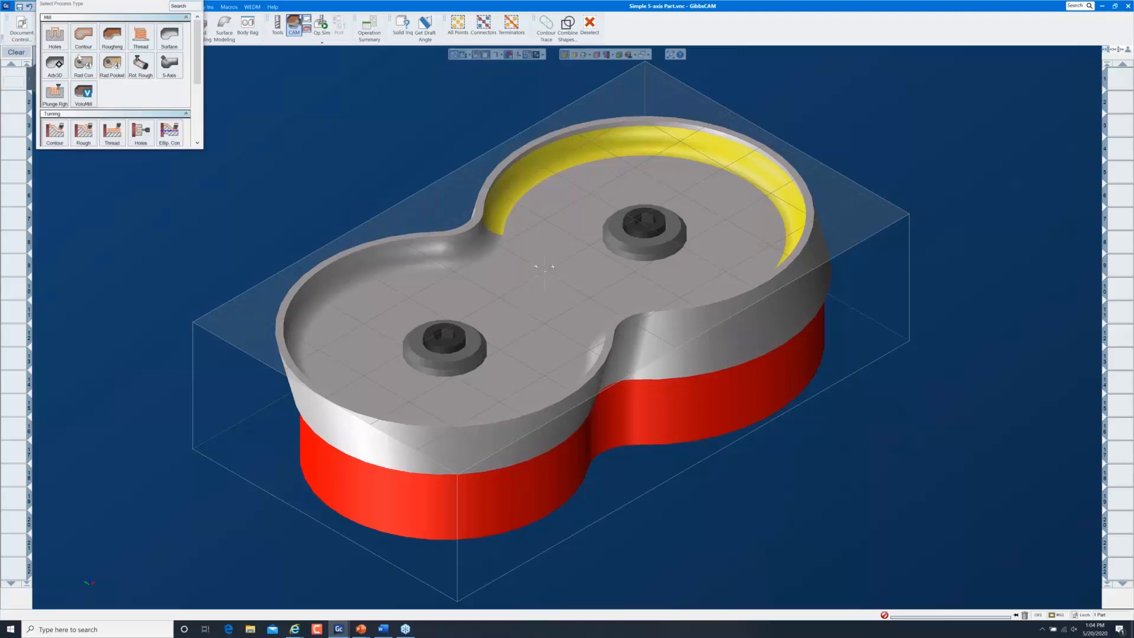
click(179, 73)
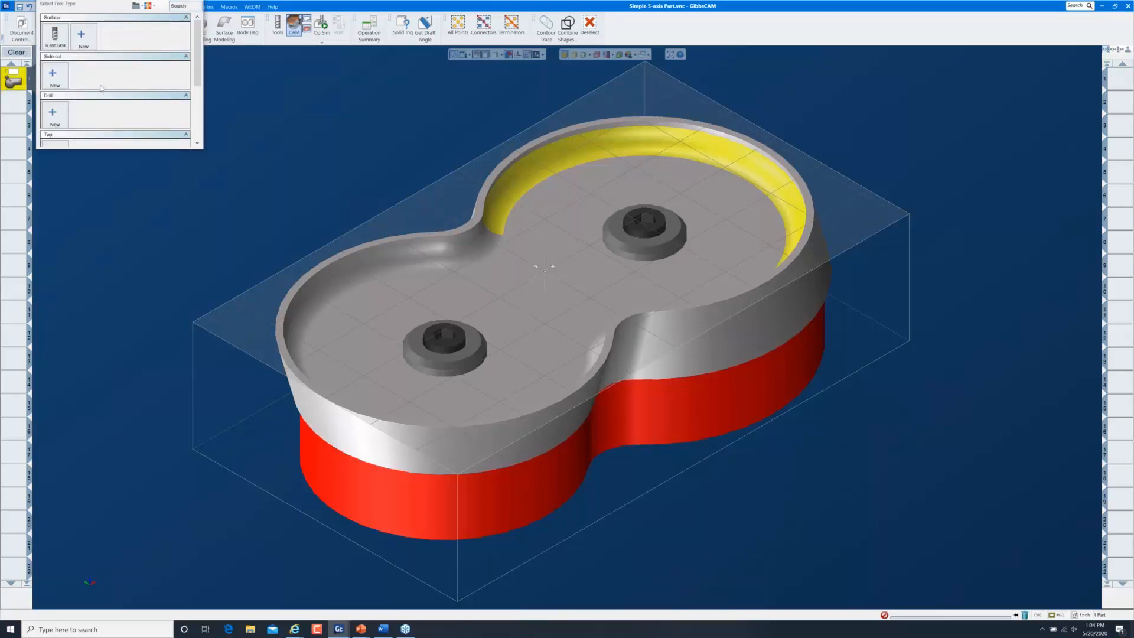
click(56, 37)
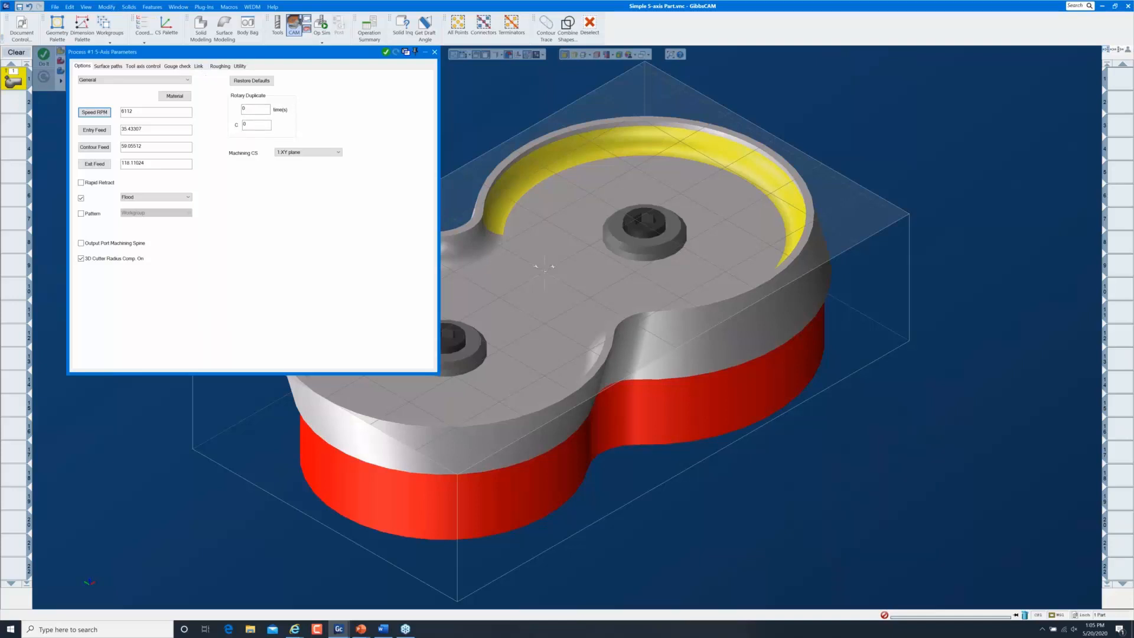
- Check the available plug-ins and turn off 3D Cutter Radius Comp. for the 5-axis process
click(216, 6)
click(359, 175)
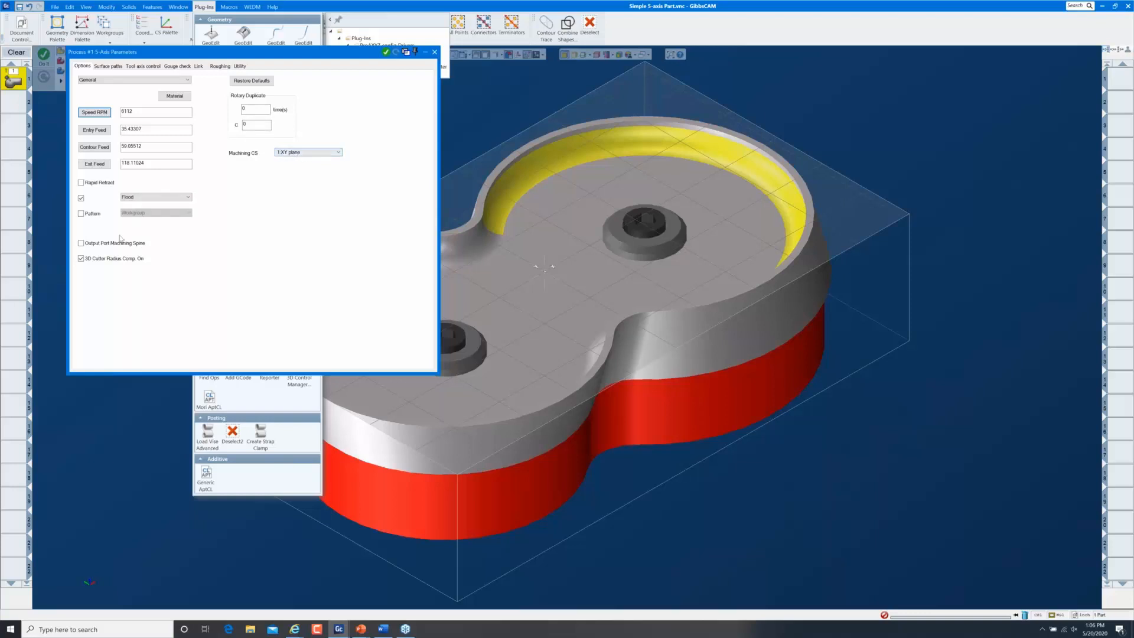
click(93, 260)
- Change the 5-axis process type to Projection, accepting the parameter reset, and review its projection and link settings
click(176, 81)
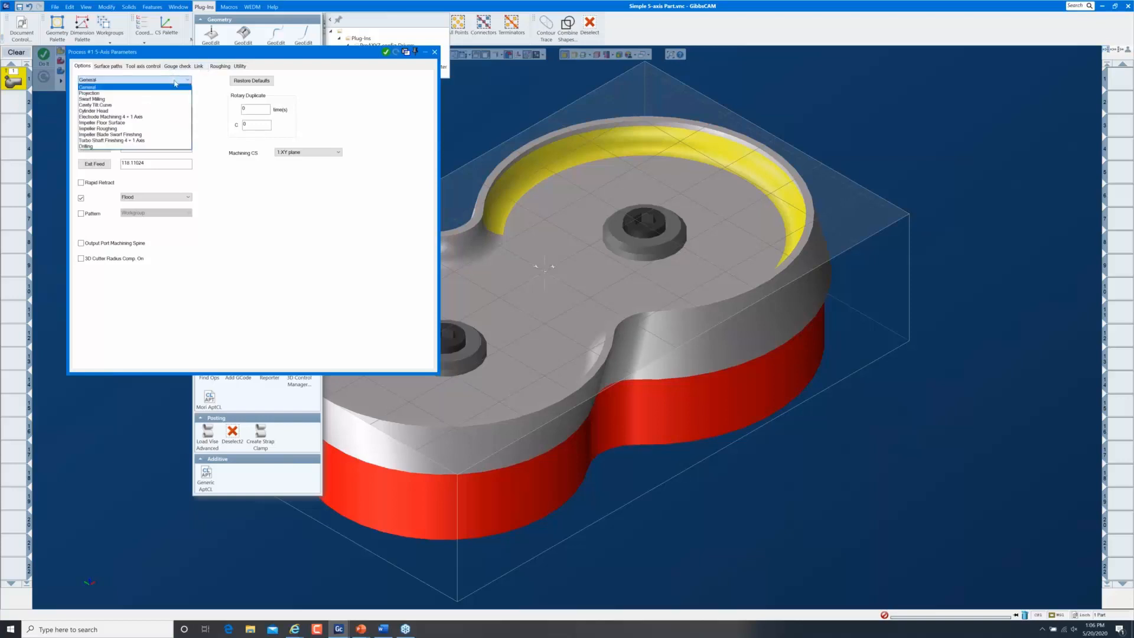
click(96, 93)
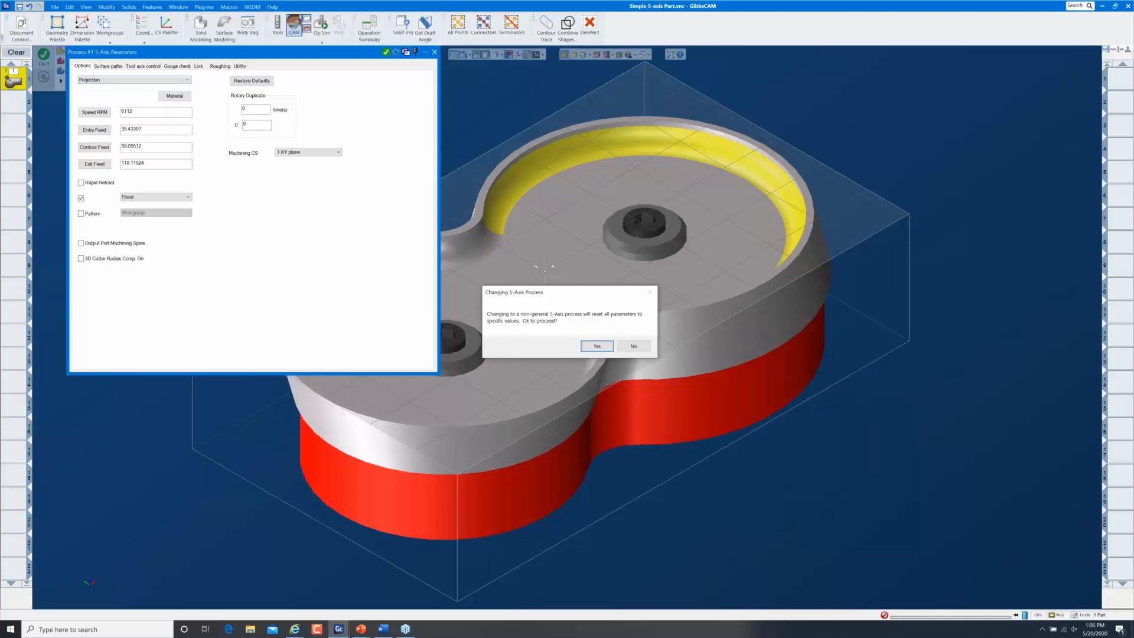
click(595, 346)
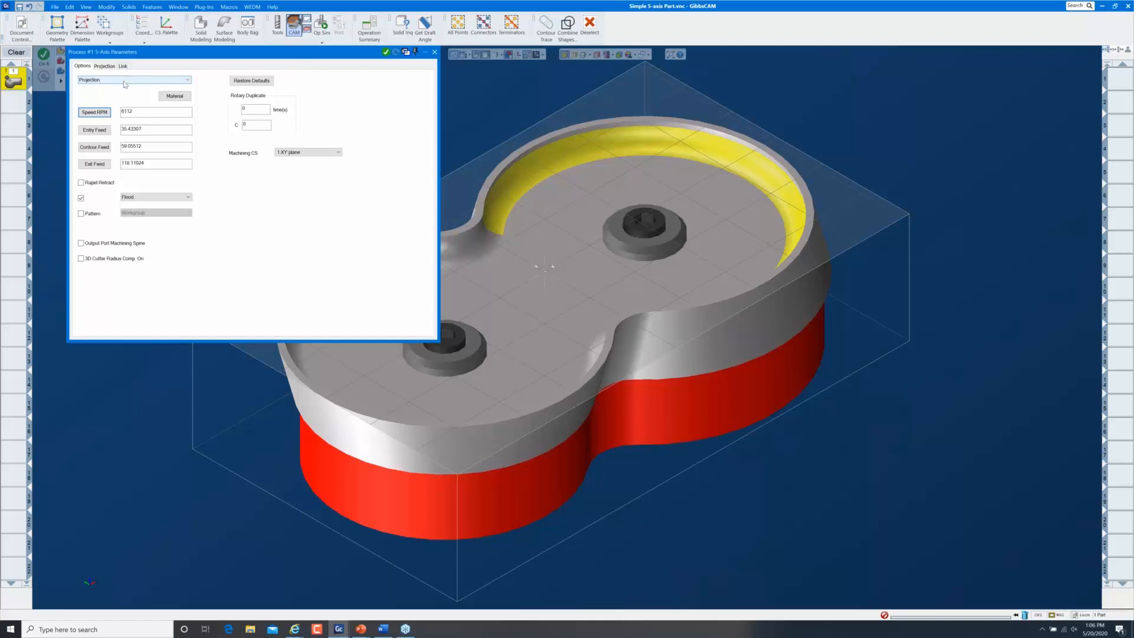
click(105, 66)
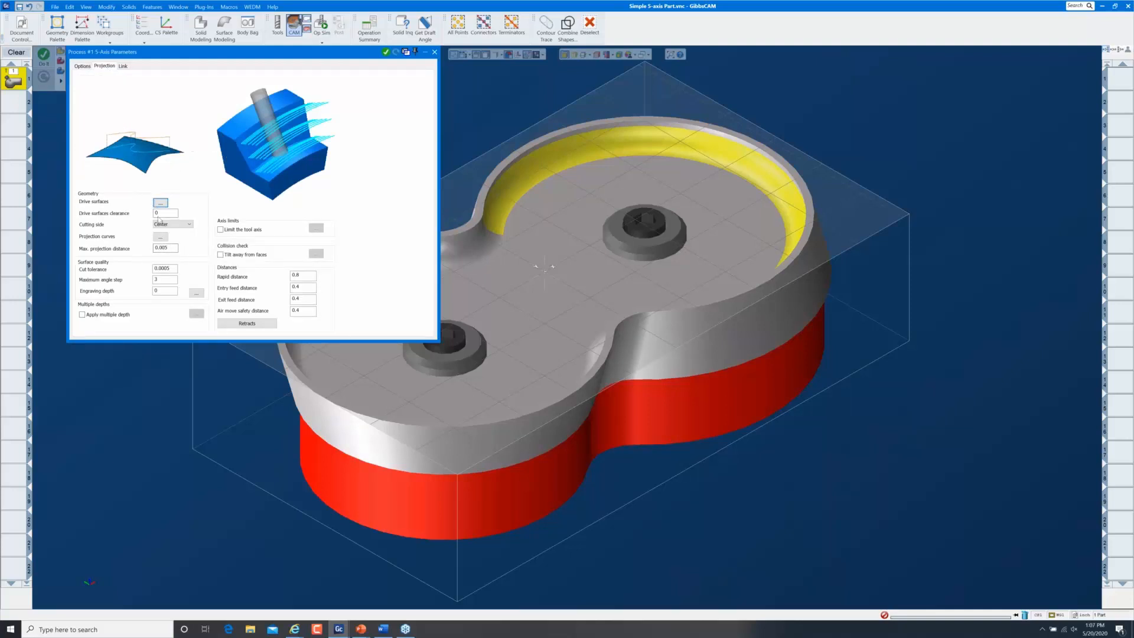
click(123, 66)
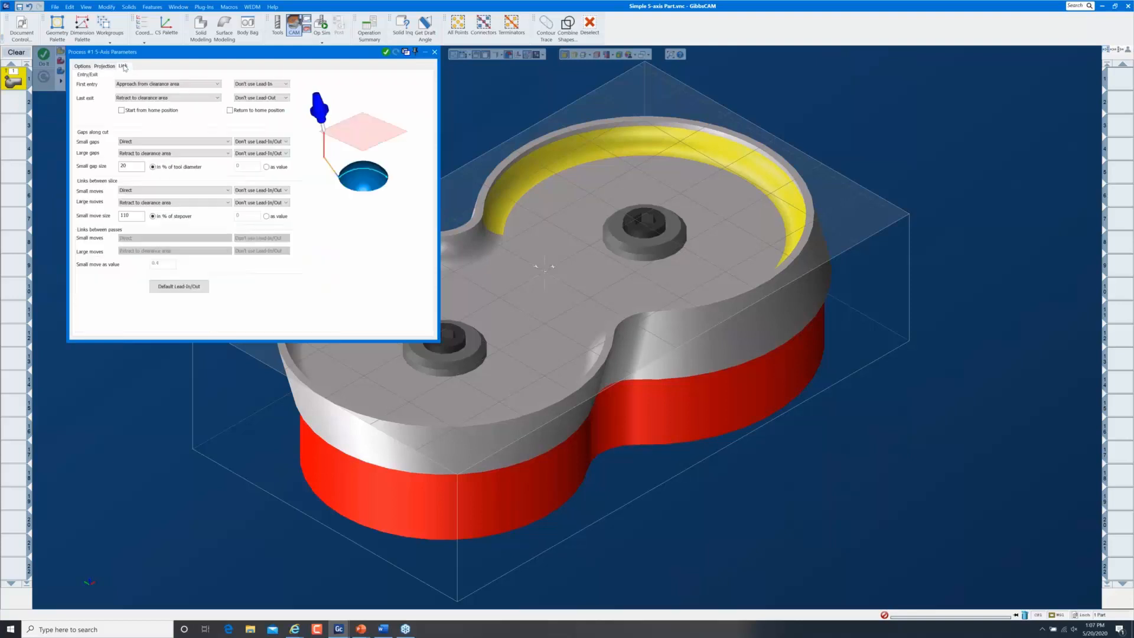
click(83, 67)
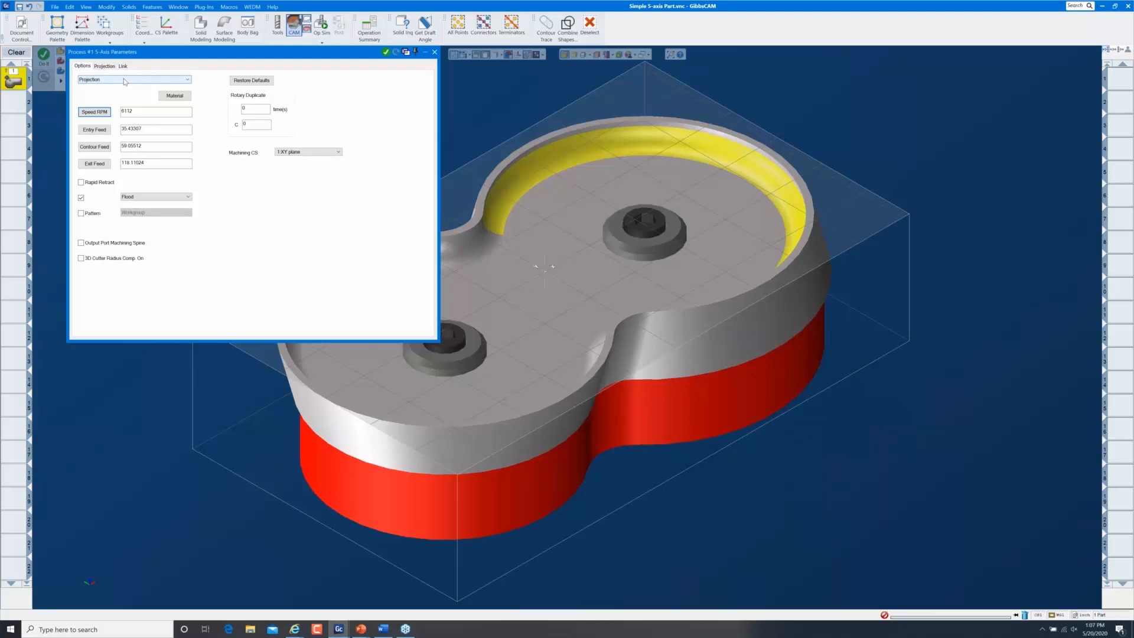
- Set the 5-axis process type to General and restore the default parameters
click(125, 81)
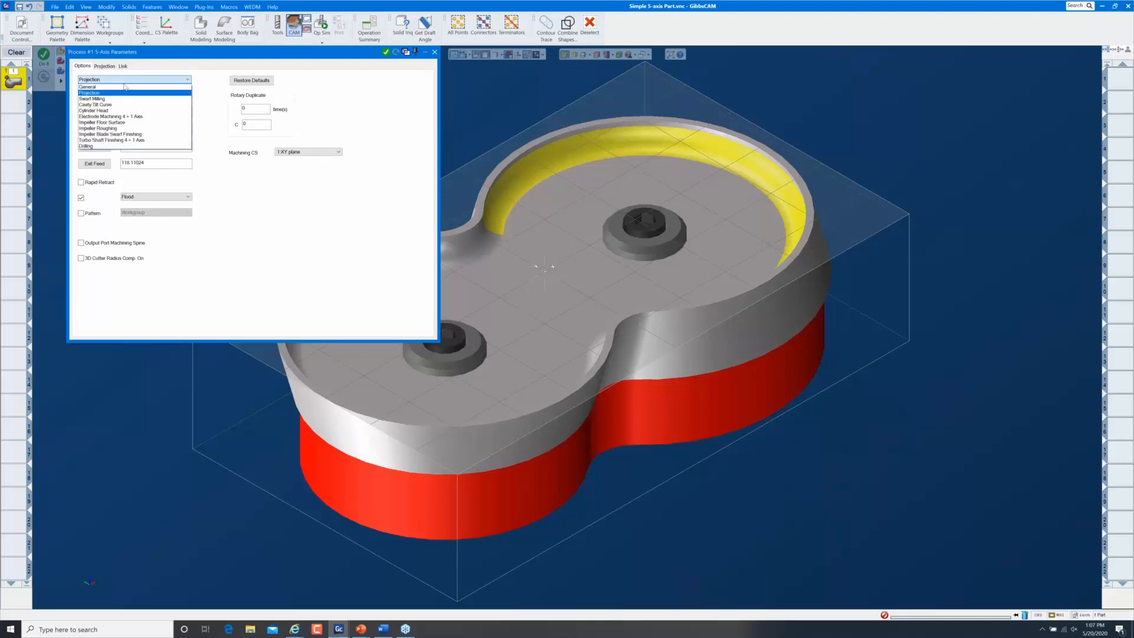
click(125, 87)
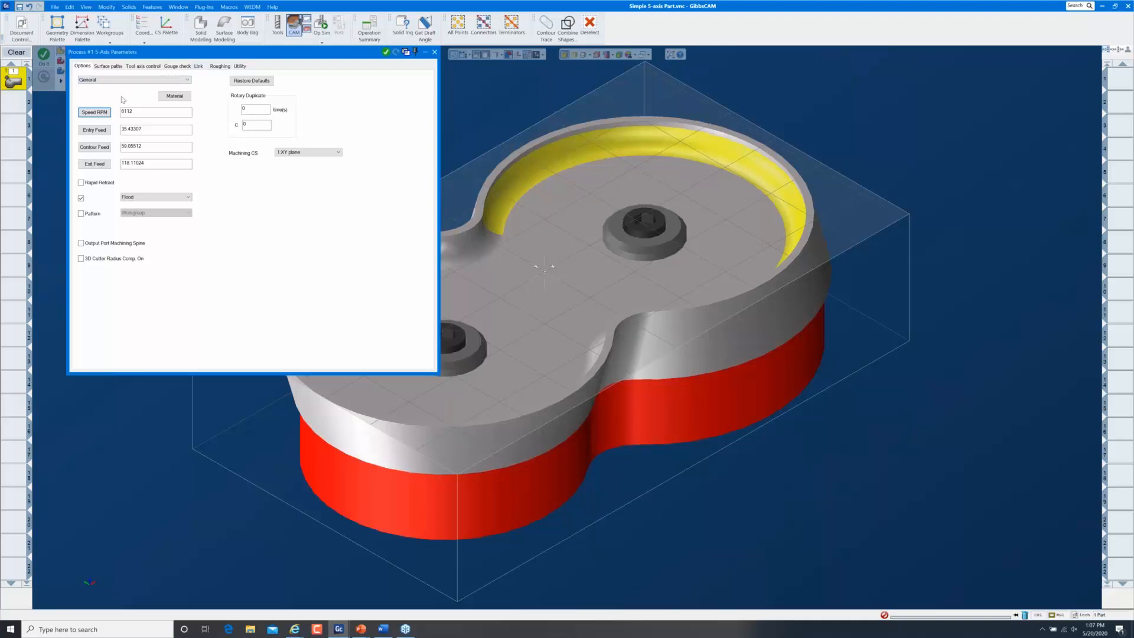
click(265, 82)
- Try Multiaxis machining as the calculation basis for the surface paths, and return the basis to Surfaces
click(109, 65)
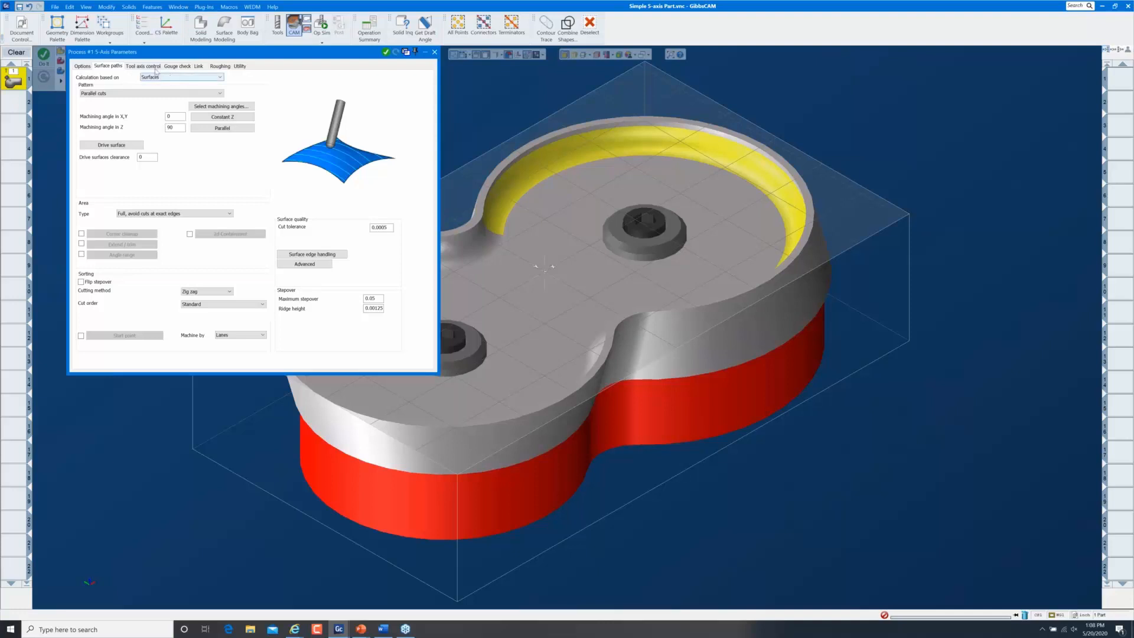
click(180, 81)
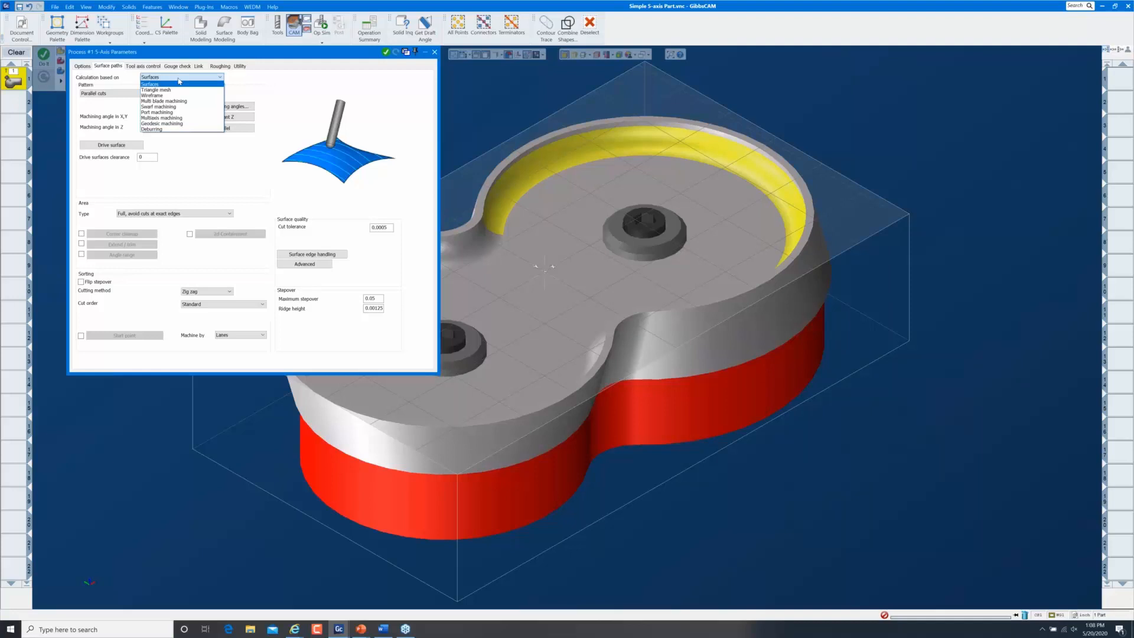
click(175, 119)
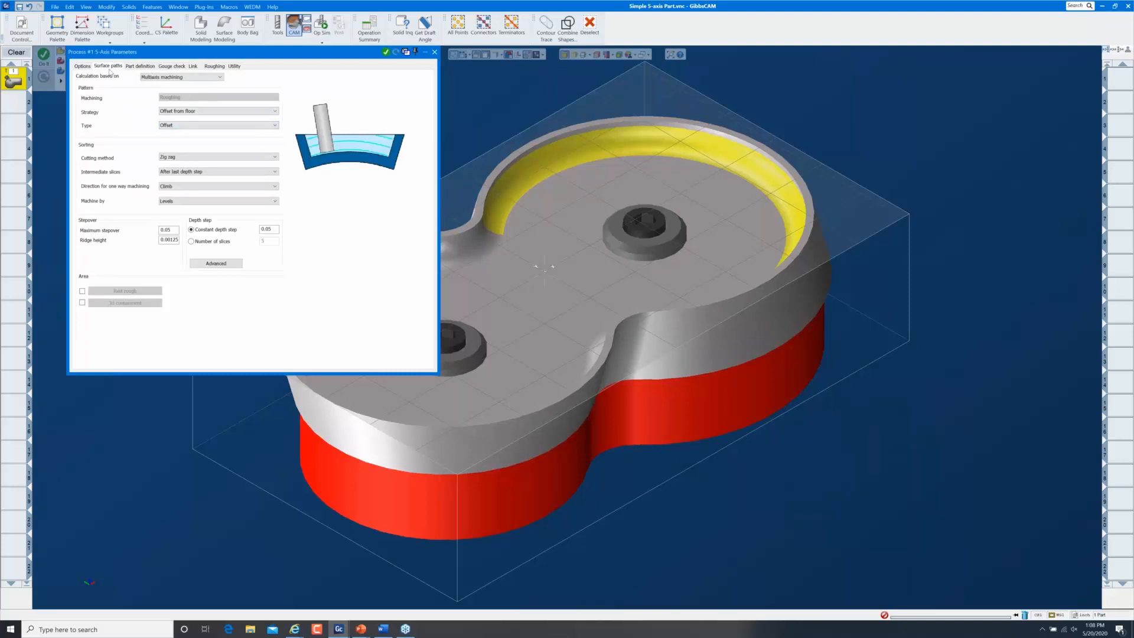
click(155, 78)
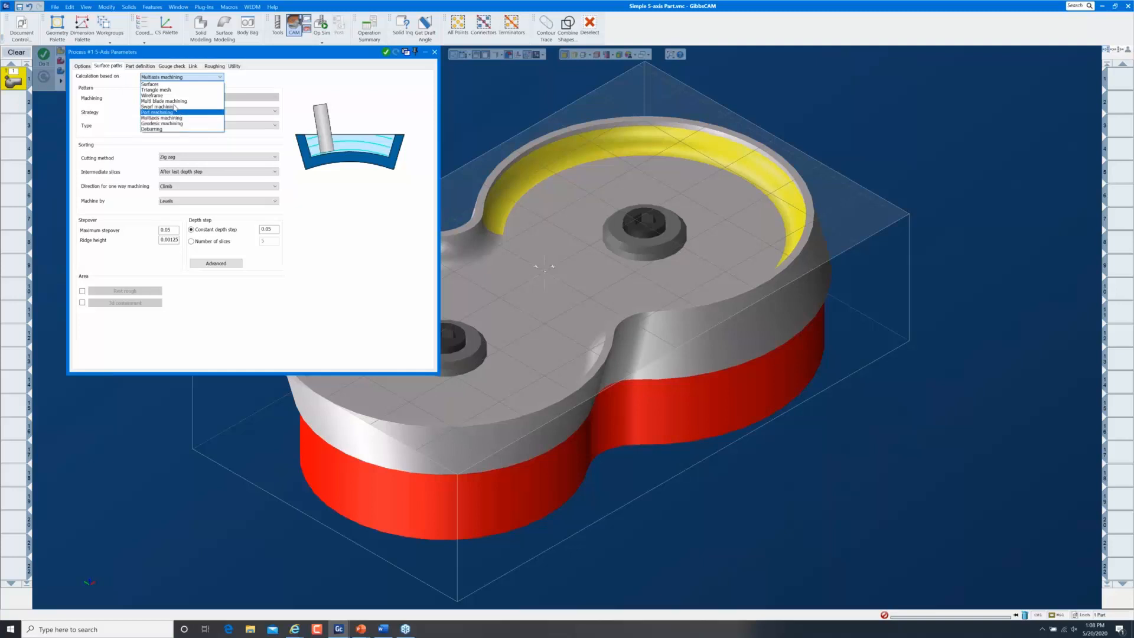
click(171, 85)
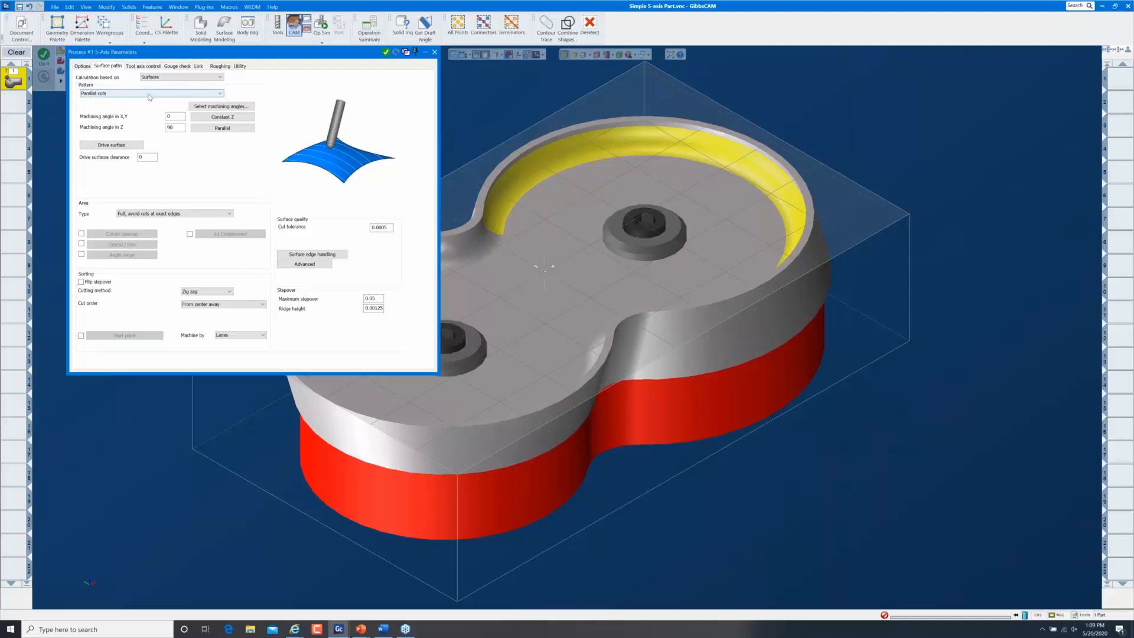
- Try the Perpendicular to curve and Morph between 2 curves patterns, and set the surface path pattern to Morph between 2 surfaces
click(149, 95)
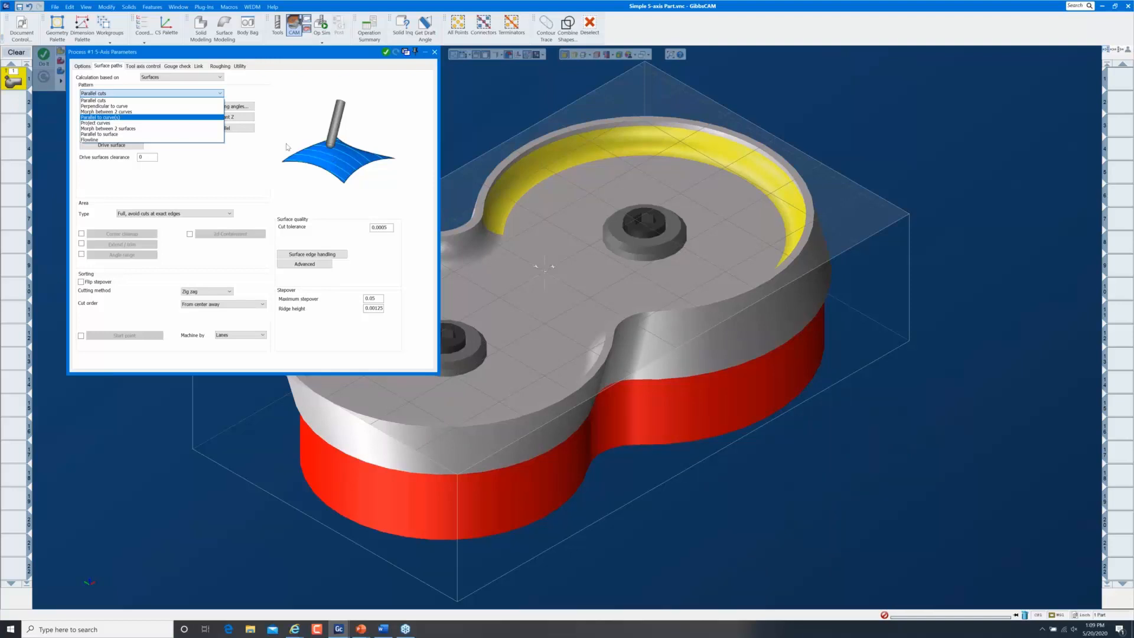
click(114, 106)
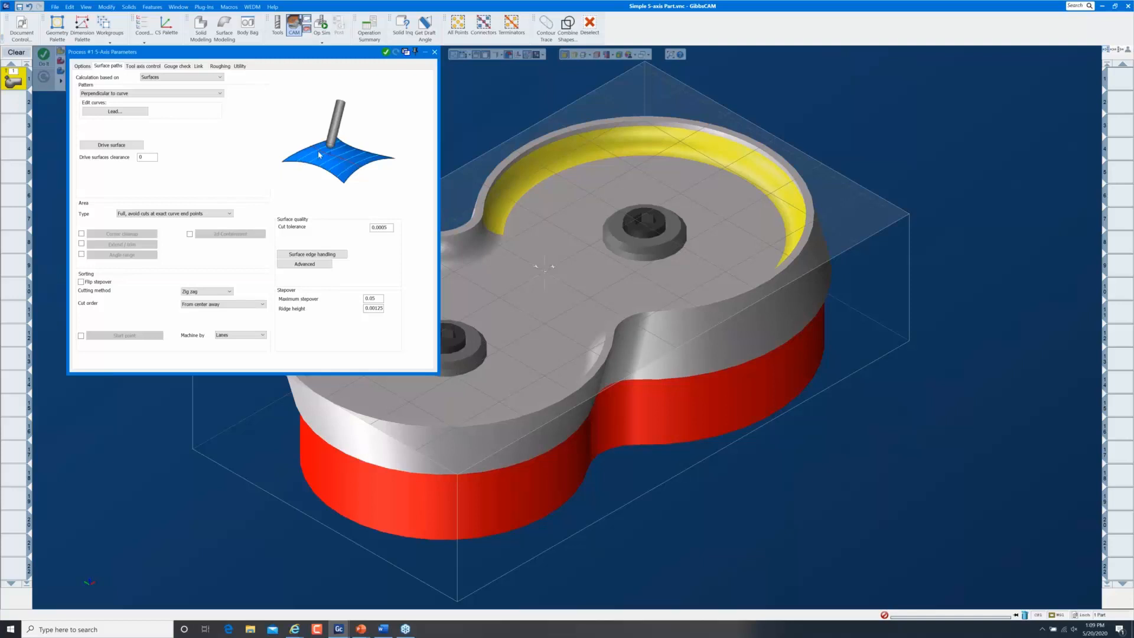
click(201, 95)
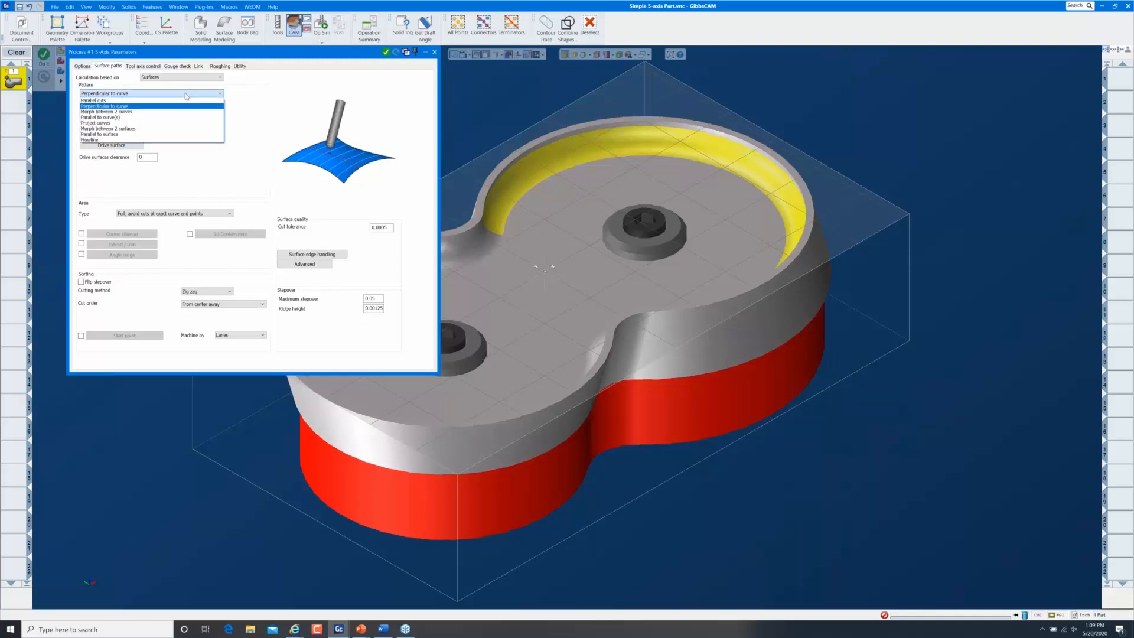
click(145, 112)
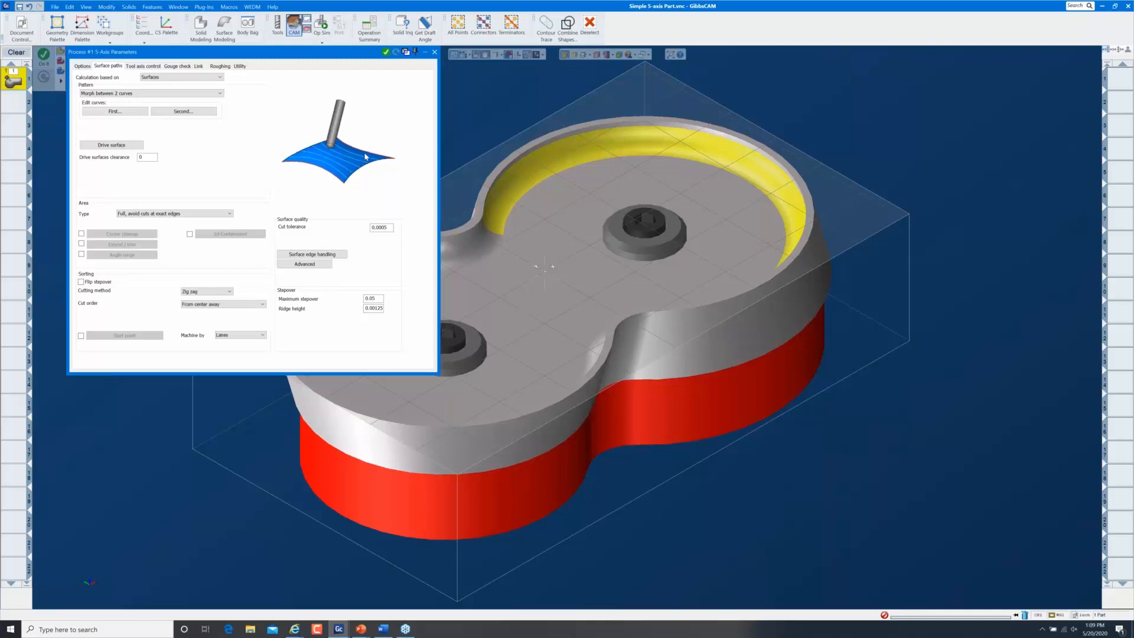
click(179, 94)
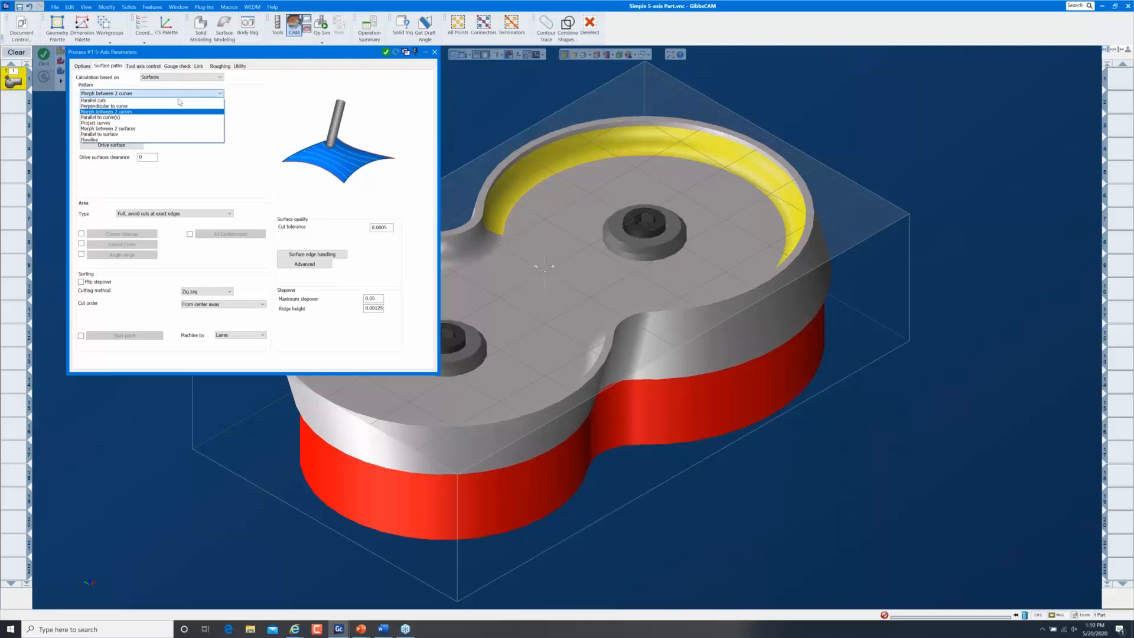
click(149, 129)
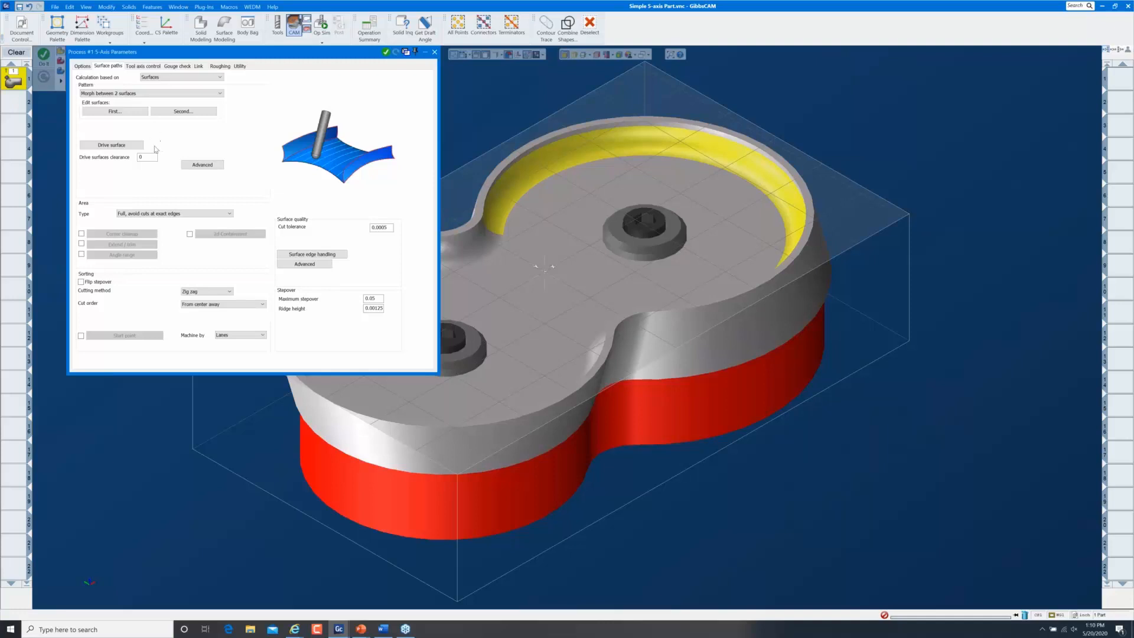
- Define the drive surfaces as all tangent faces of the curved inner wall, excluding the pocket floor
click(116, 144)
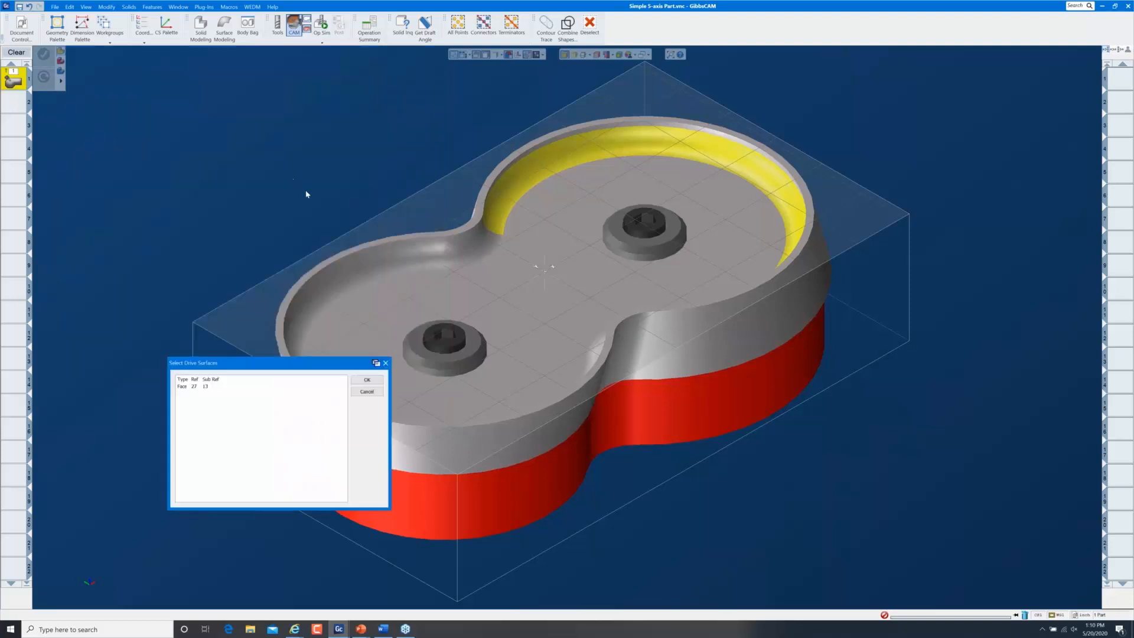
right_click(511, 273)
mouse_move(542, 441)
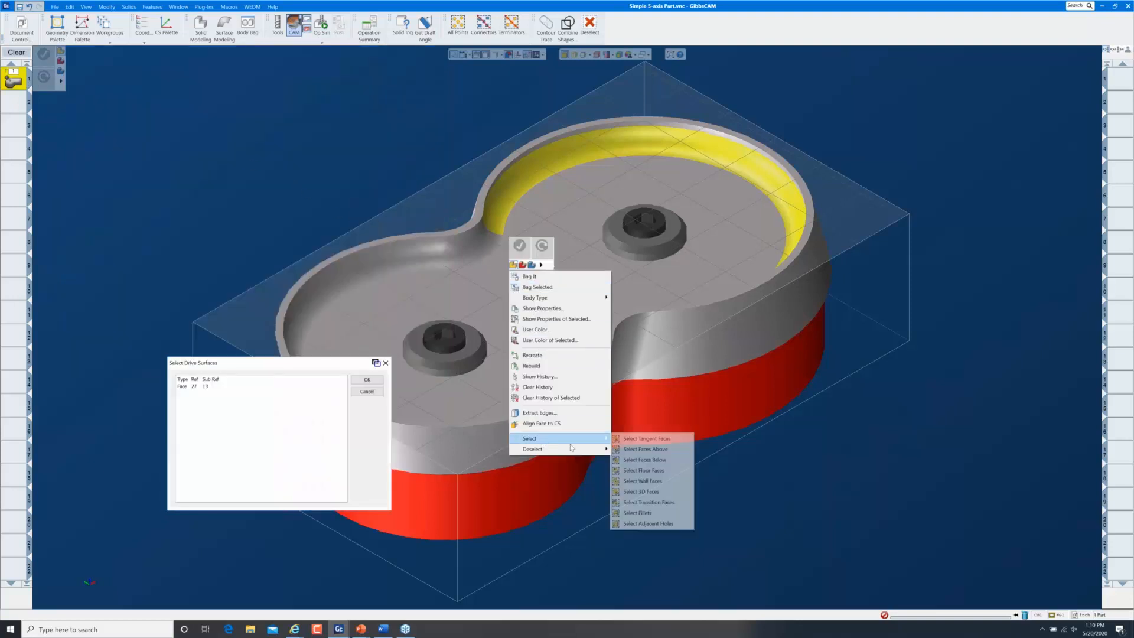
click(638, 439)
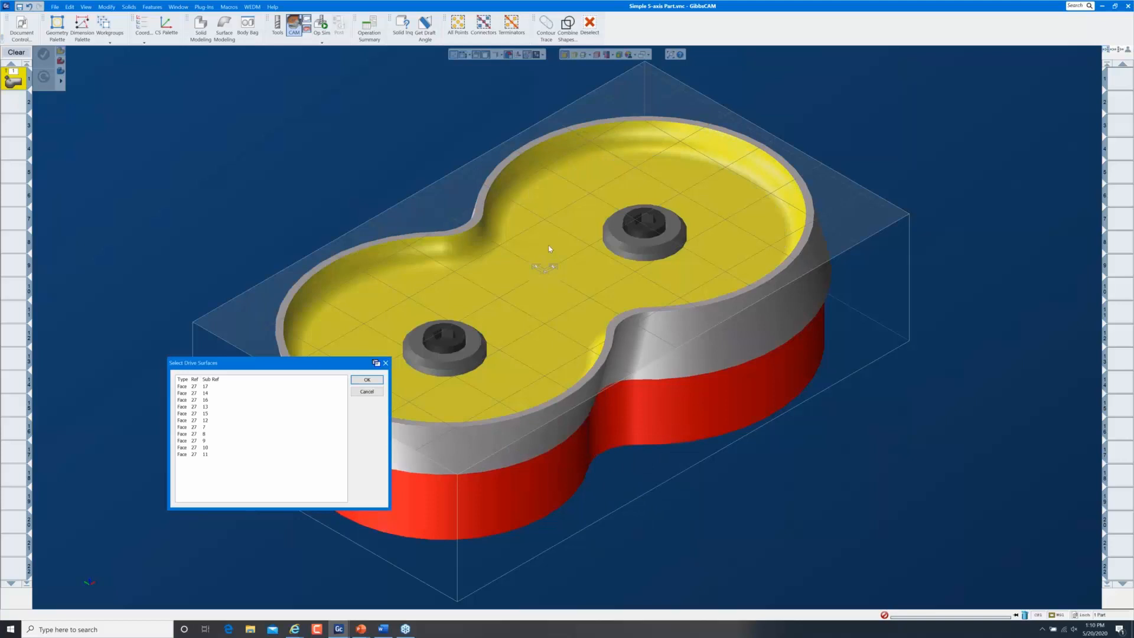
shift+click(538, 255)
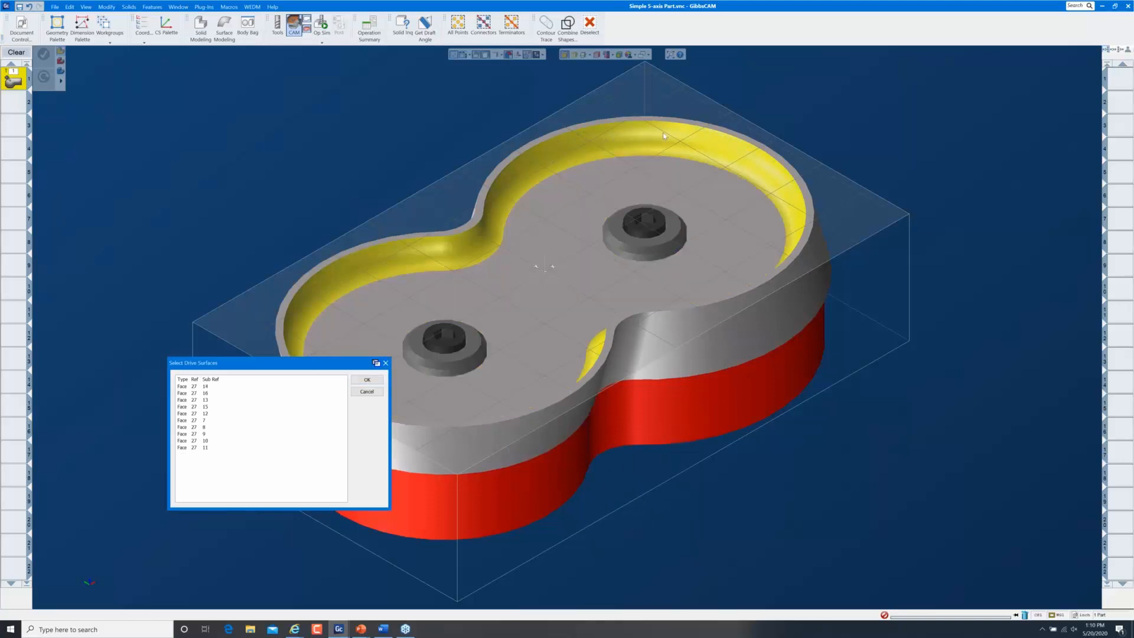
click(368, 381)
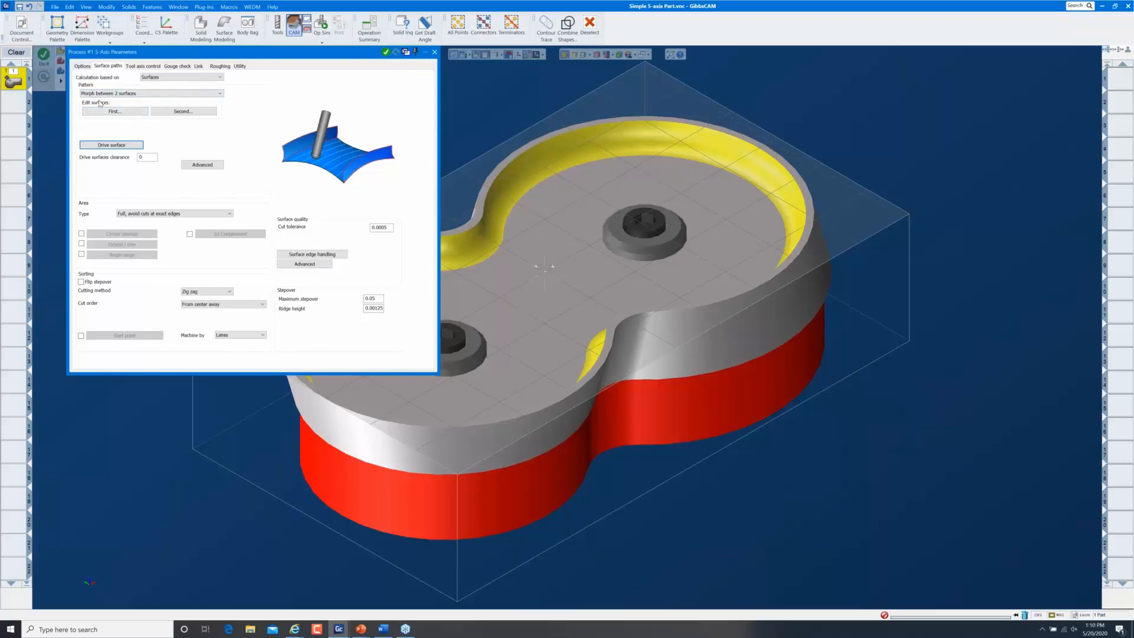
- Assign the thin upper rim face as the first edge surface and the pocket floor as the second edge surface
click(115, 111)
click(517, 155)
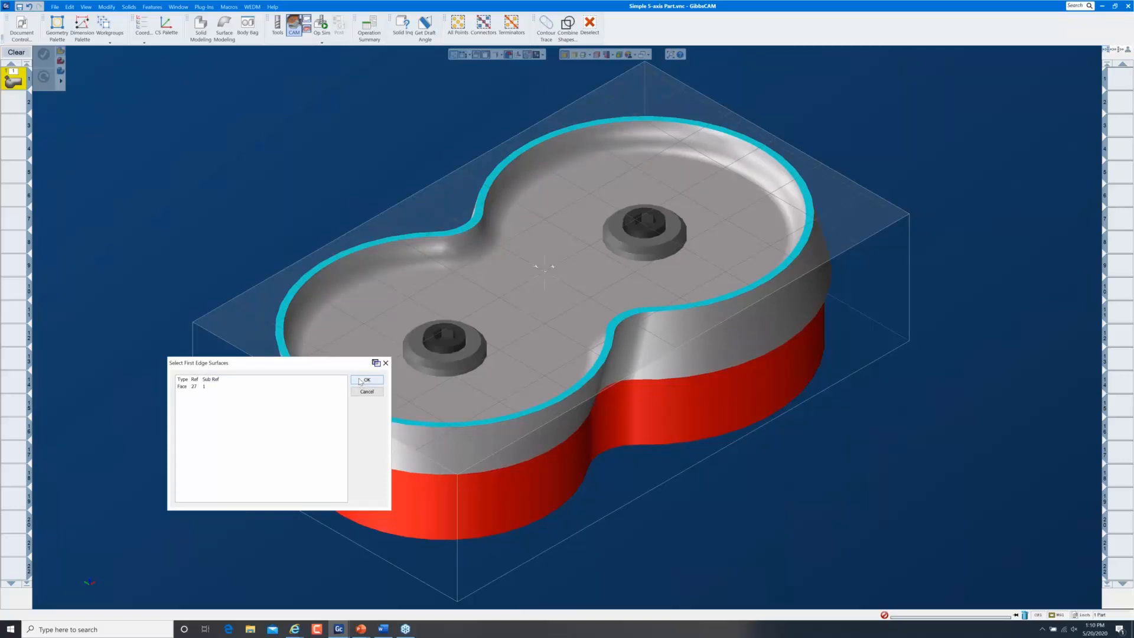
drag(328, 364, 293, 333)
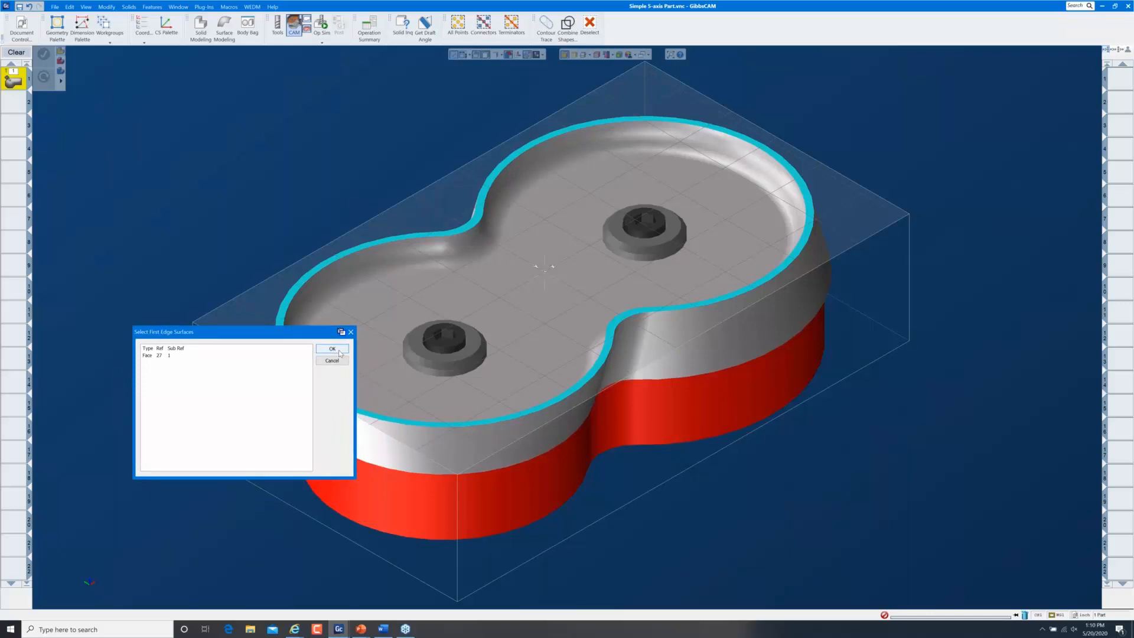
click(332, 349)
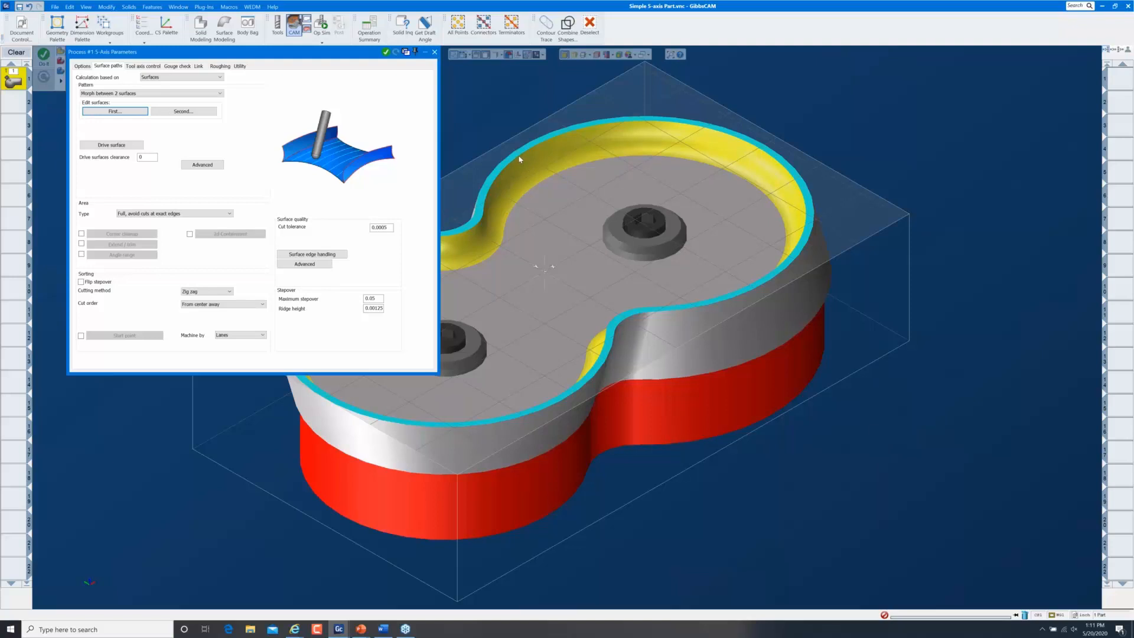
click(183, 111)
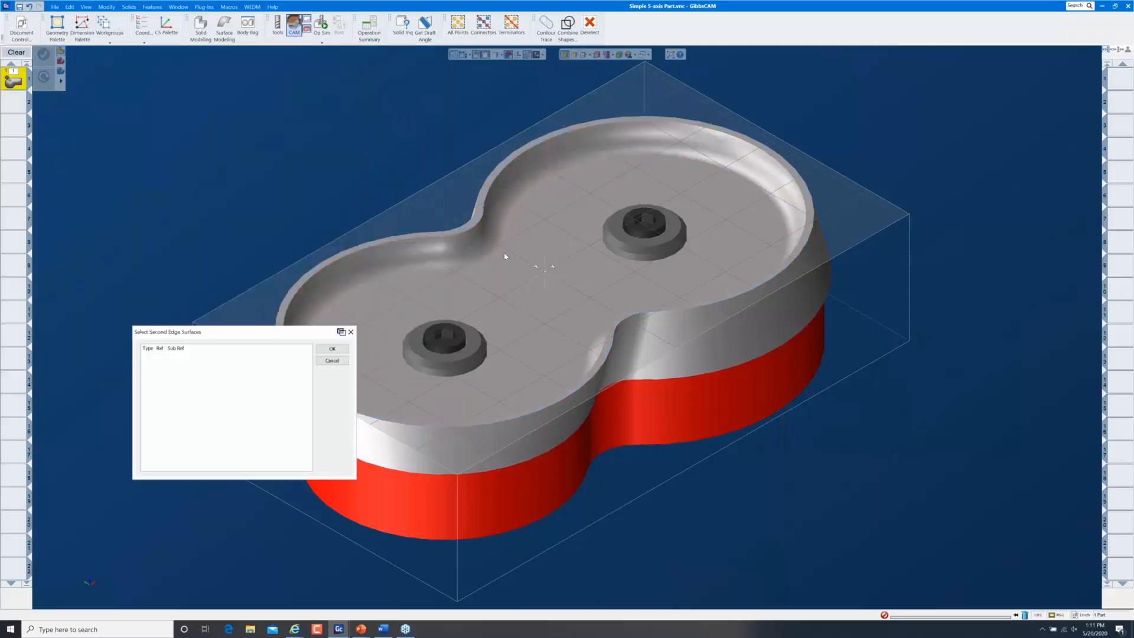
click(328, 349)
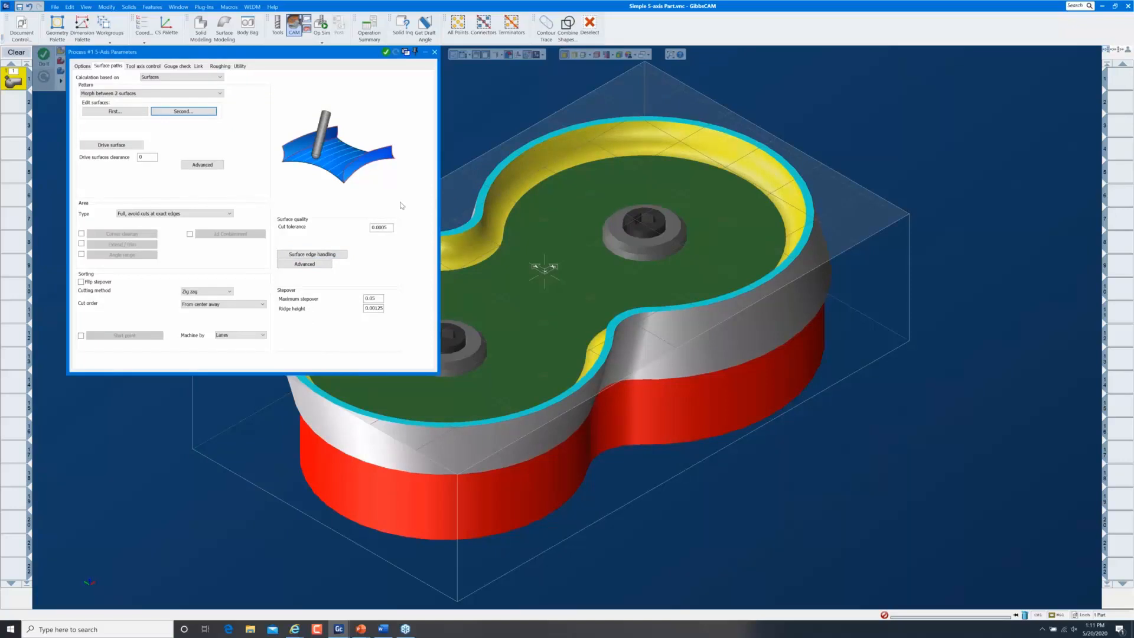
- Compare the area types and set the area to Full, start and end at exact surface edges
click(144, 158)
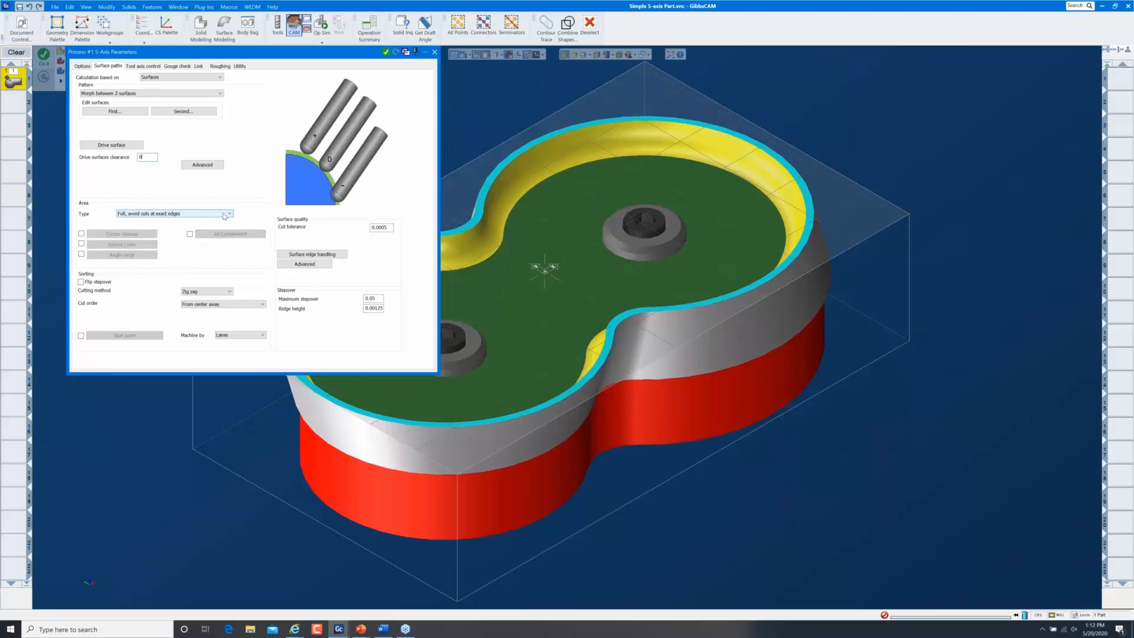
click(143, 217)
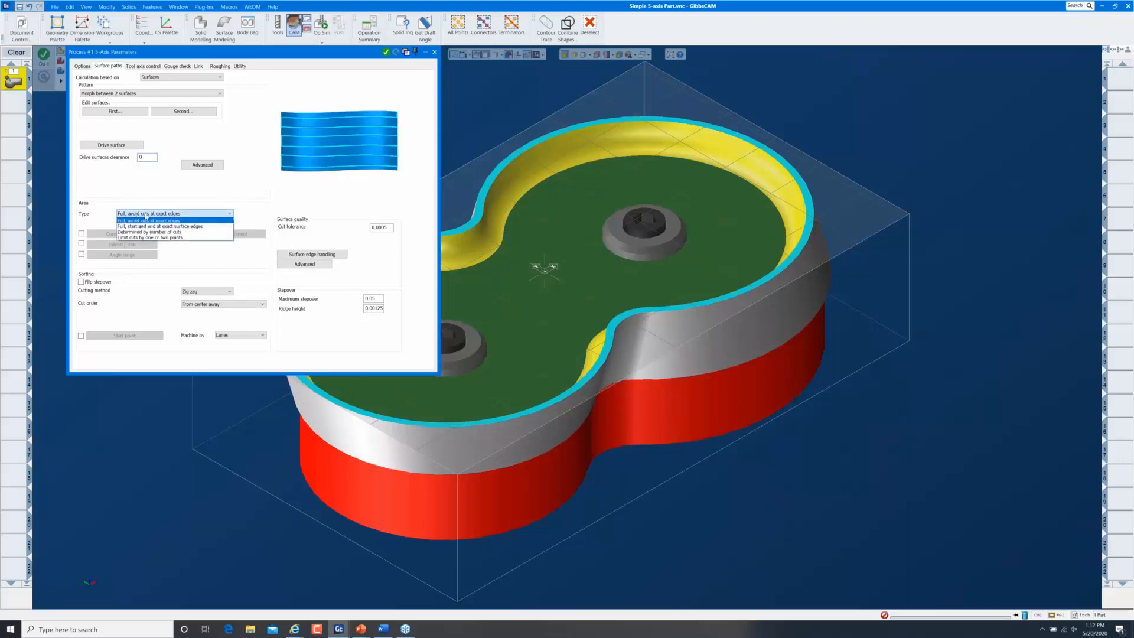
click(143, 219)
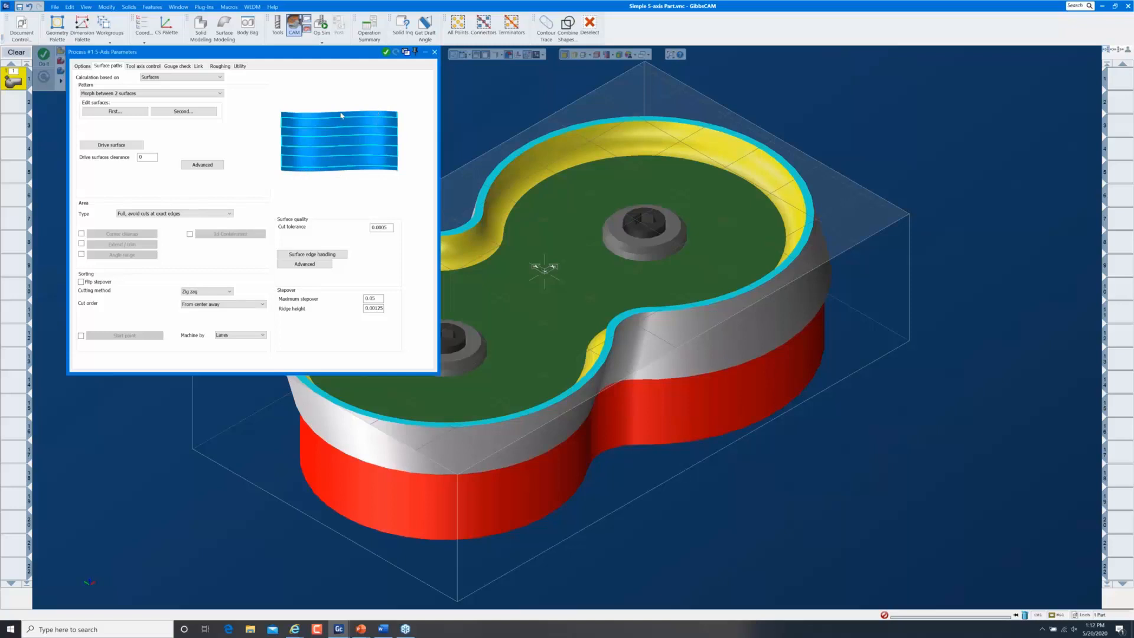
click(194, 213)
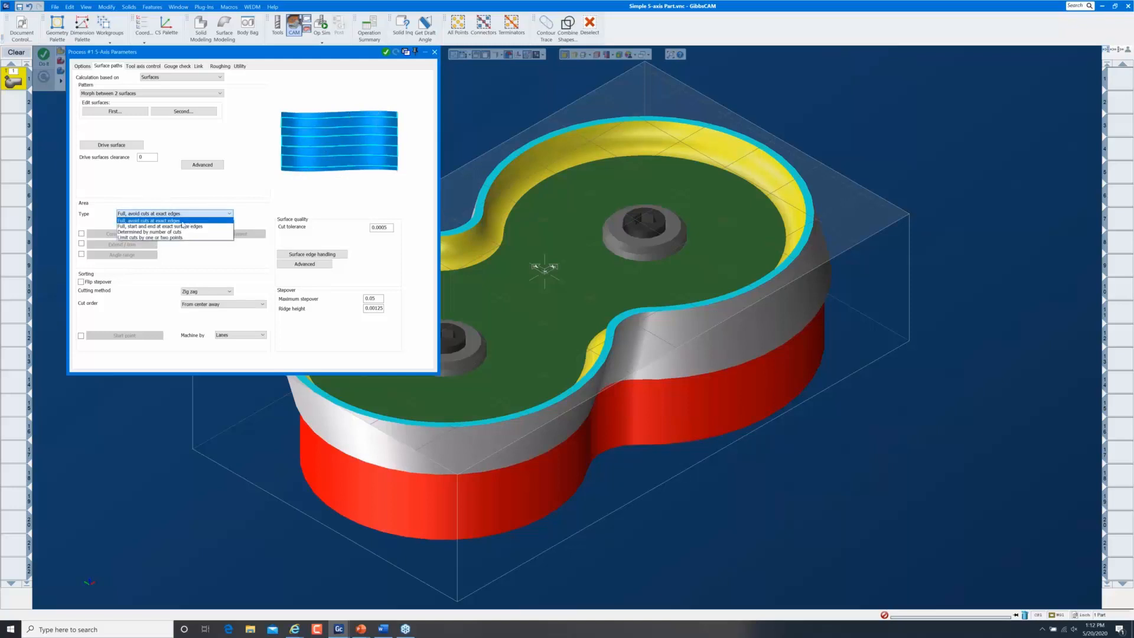
click(165, 227)
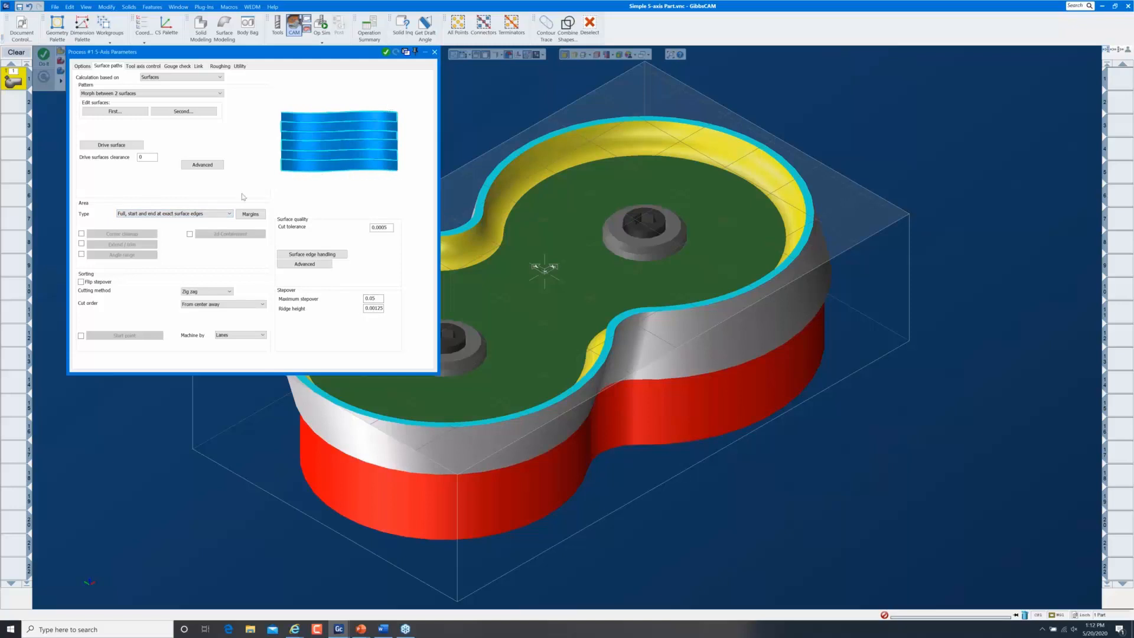
click(215, 215)
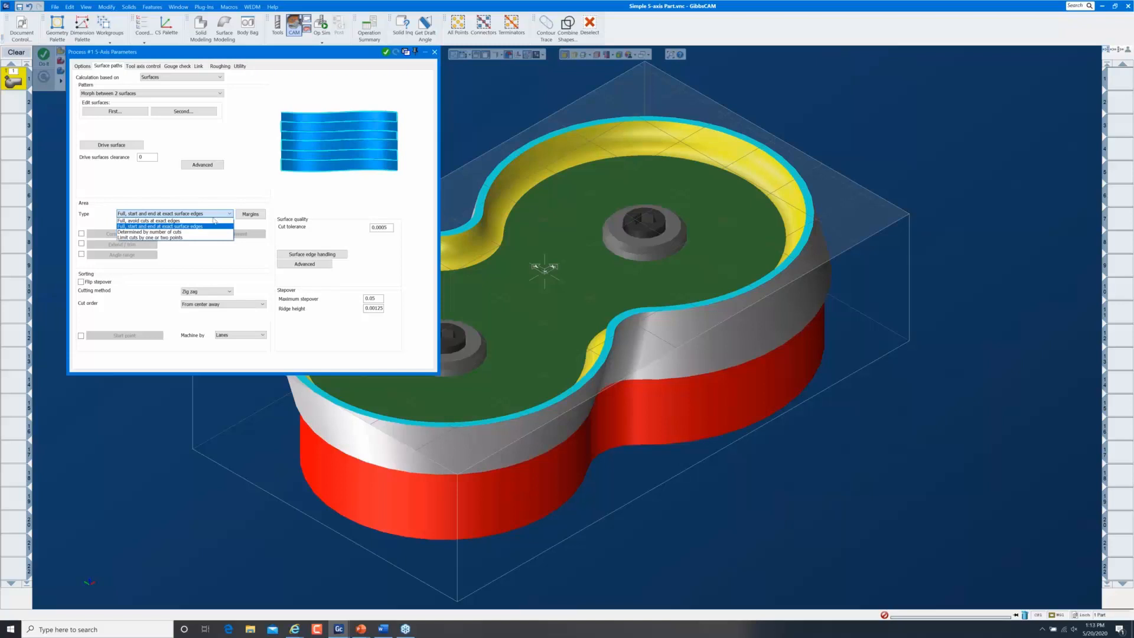
click(193, 227)
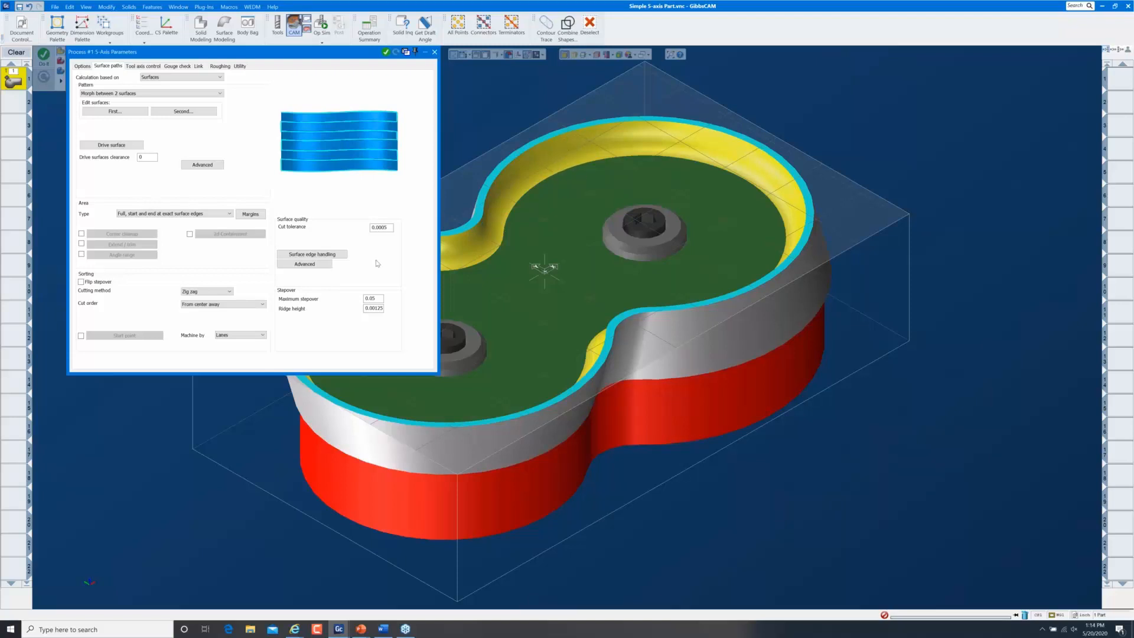
- Set the cutting method to Spiral and the one-way machining direction to Counterclockwise
click(218, 293)
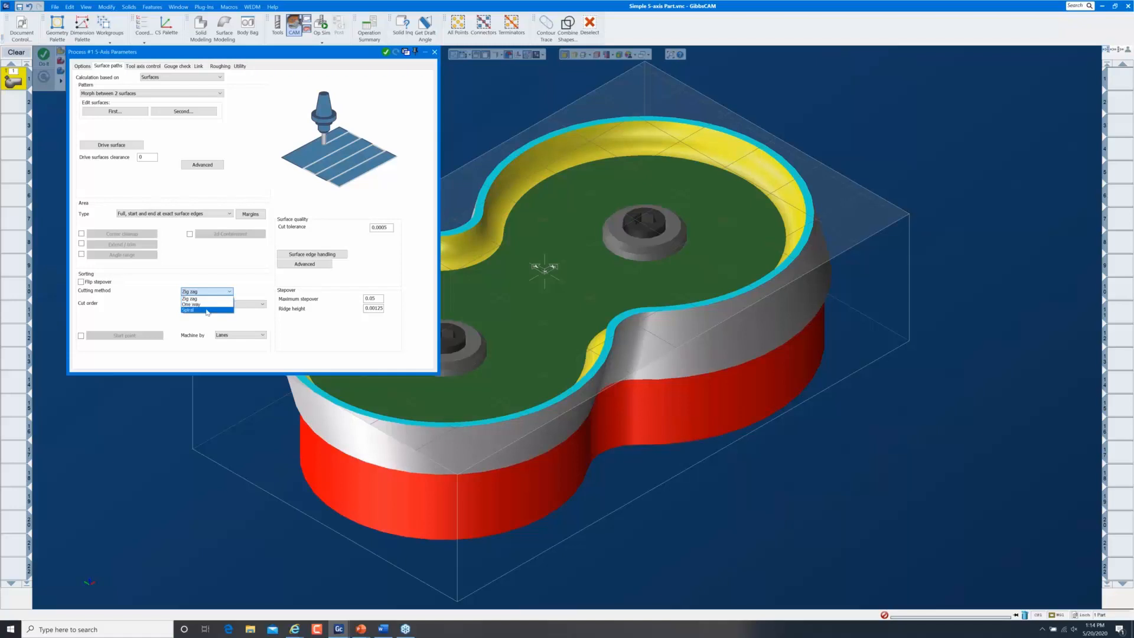
click(208, 311)
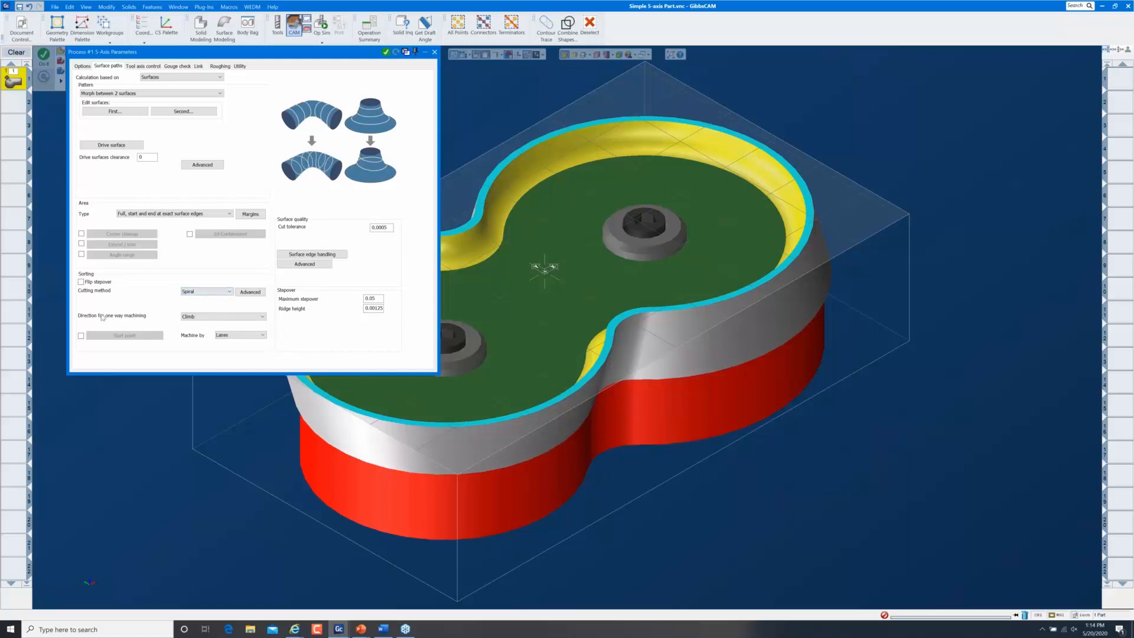
click(222, 318)
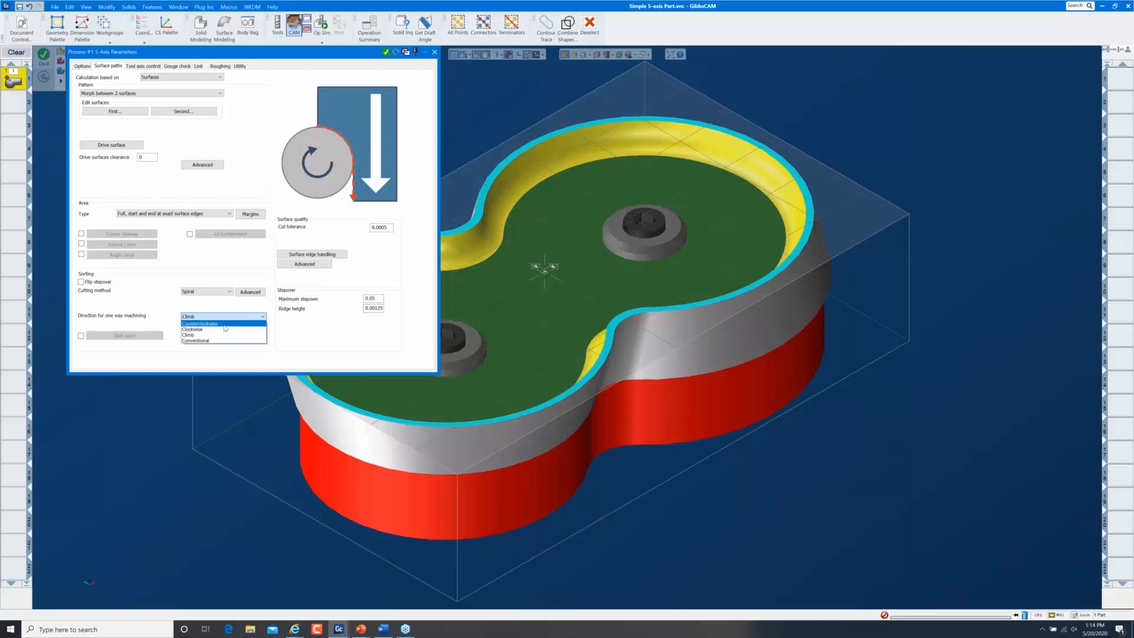
click(225, 325)
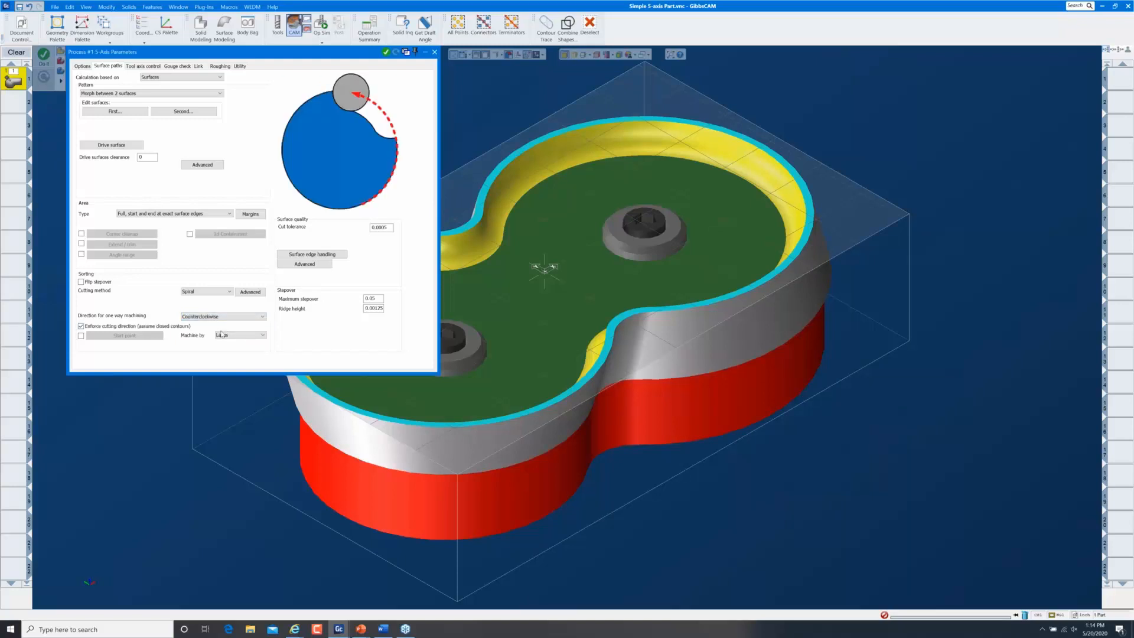
- Set the maximum stepover to 0.08, generate the 5-axis toolpath and close the process parameters
double_click(376, 300)
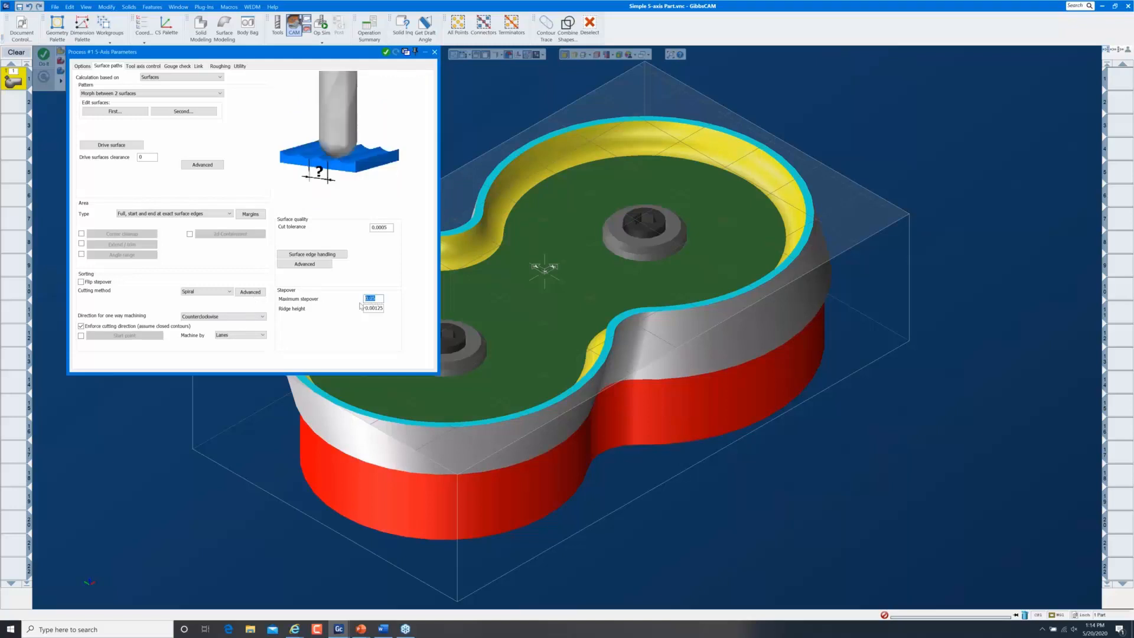
text(.08)
click(386, 53)
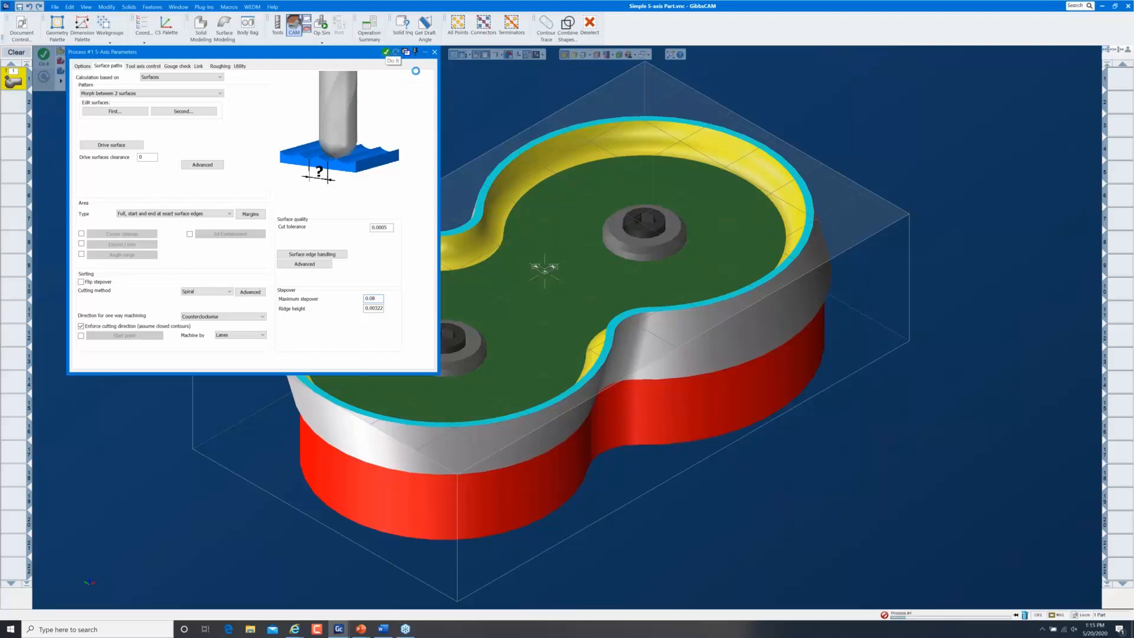
click(435, 52)
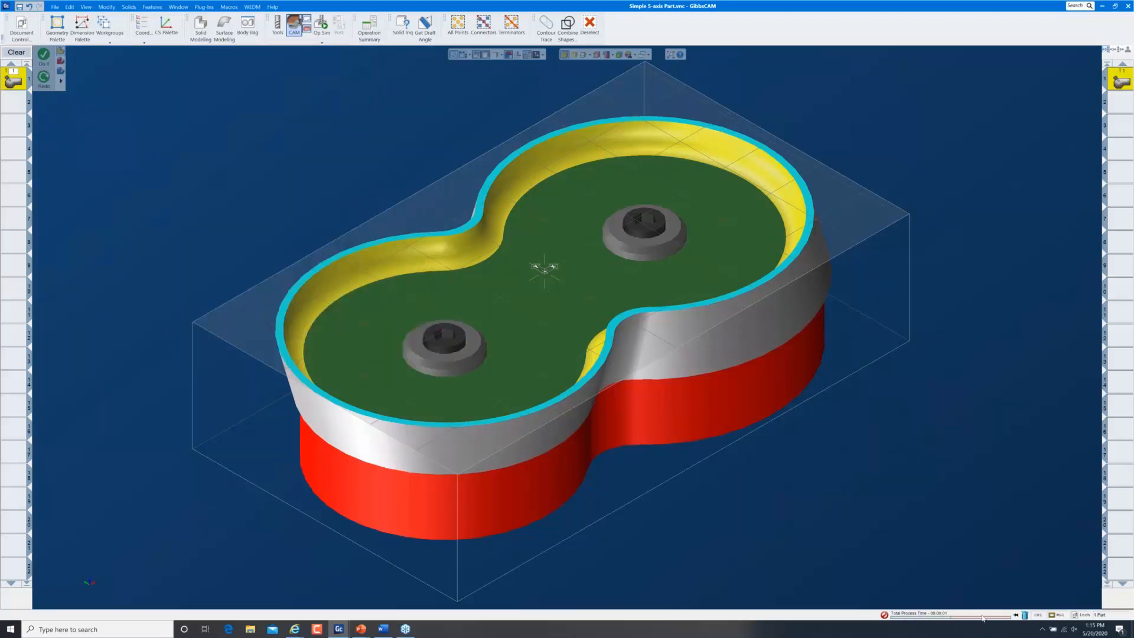
- Inspect the generated toolpath along the inner wall and start Op Sim for the operation
click(1015, 615)
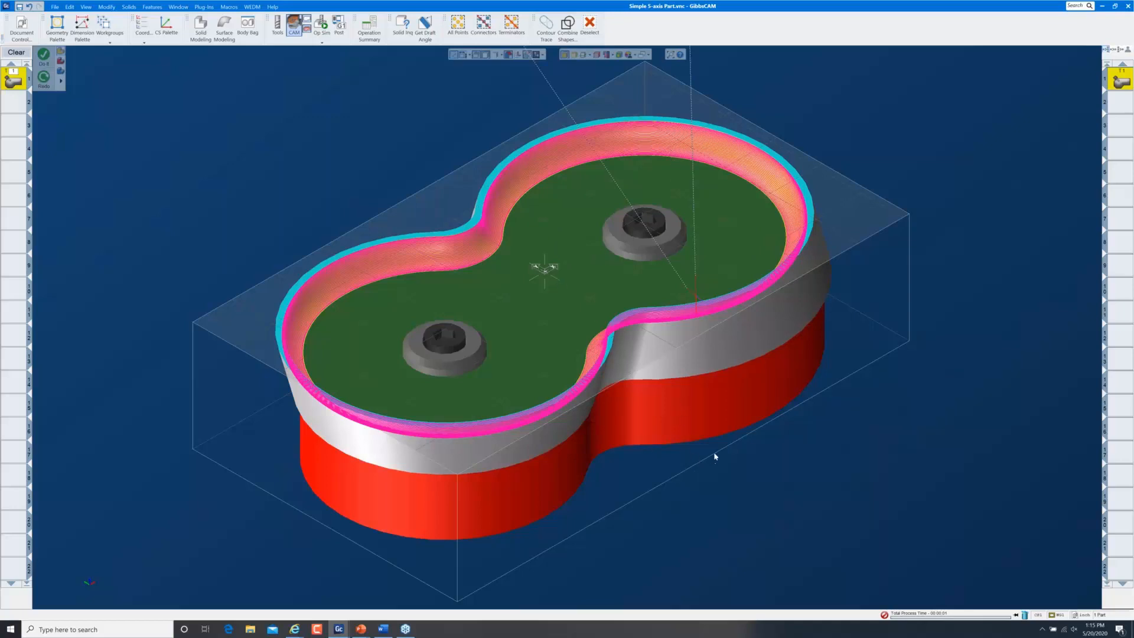
middle_drag(734, 522, 791, 468)
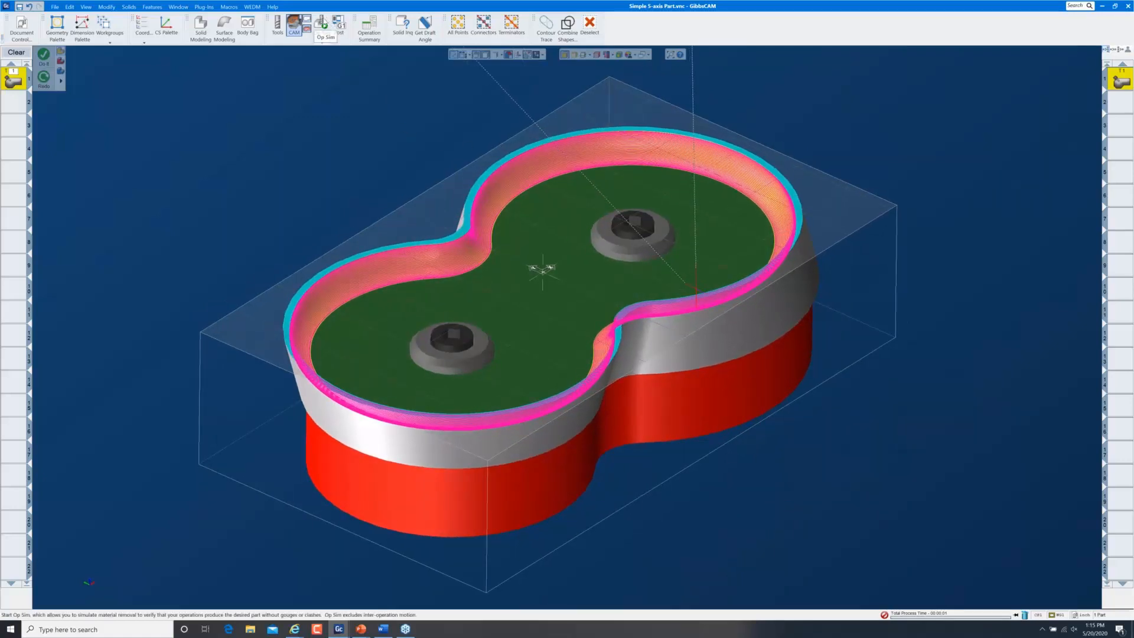
click(323, 24)
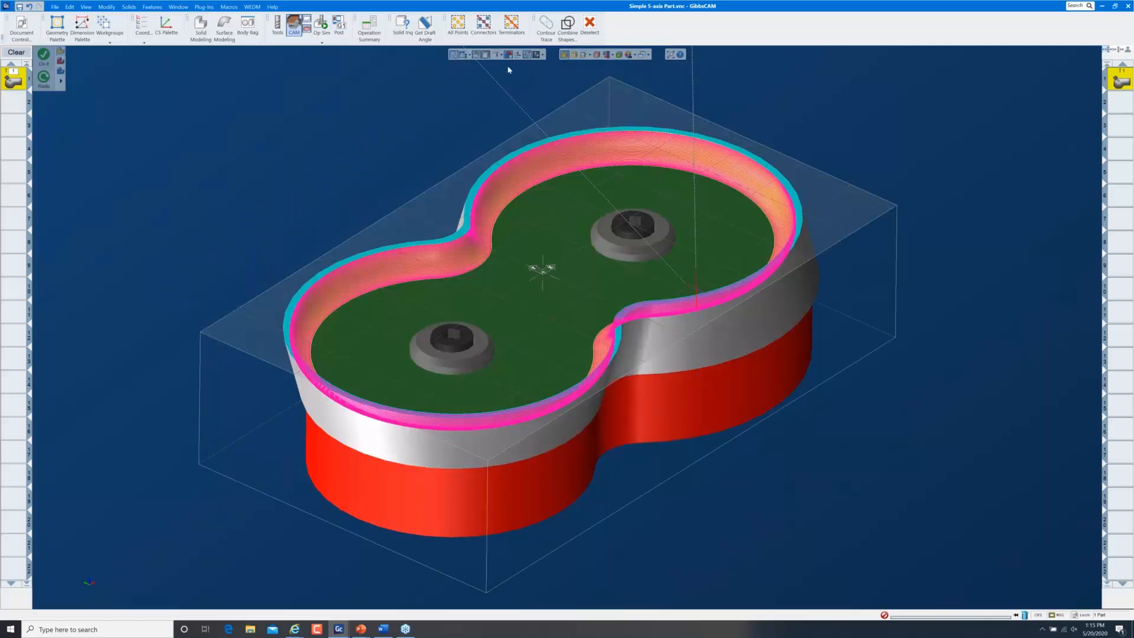
- Set the body type of the bagged Extrude(79) body to Part
click(247, 26)
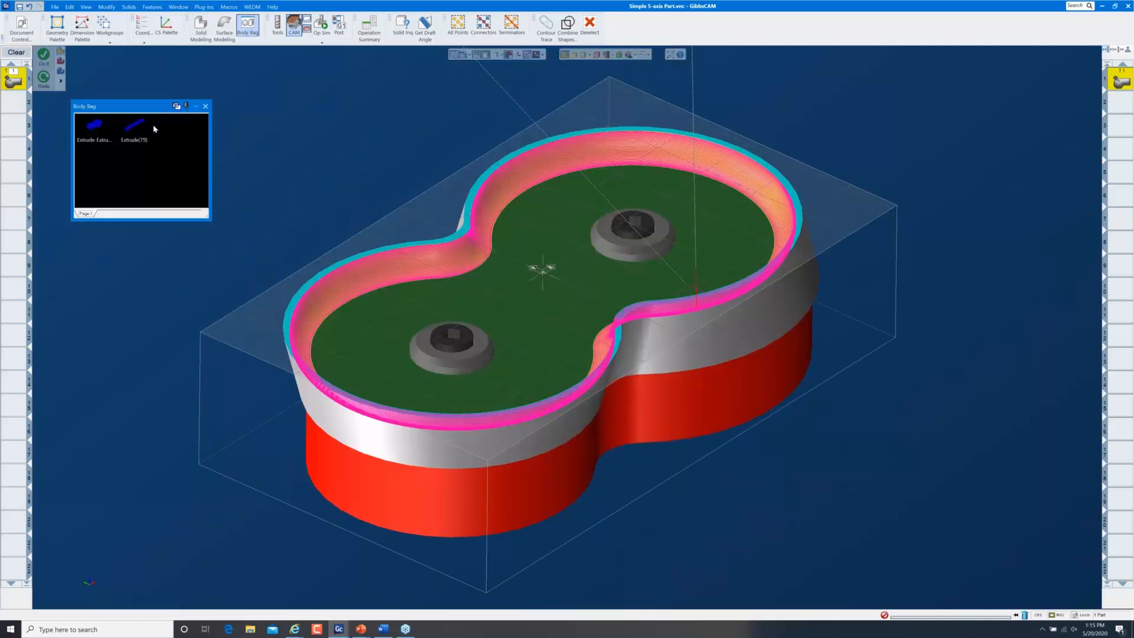
right_click(133, 126)
mouse_move(191, 157)
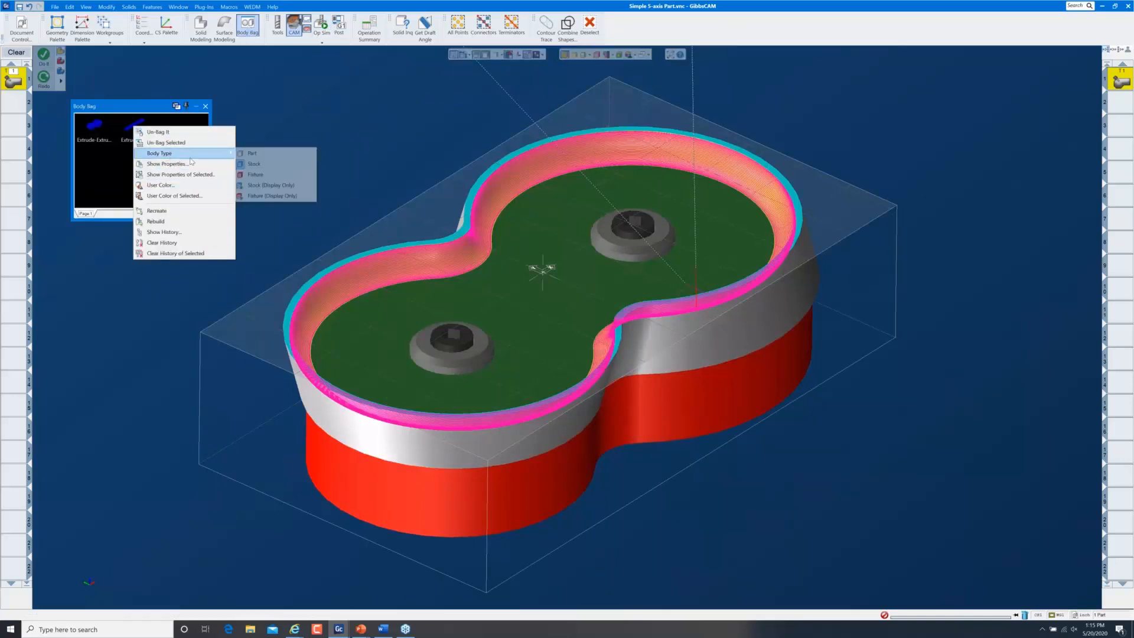
click(259, 153)
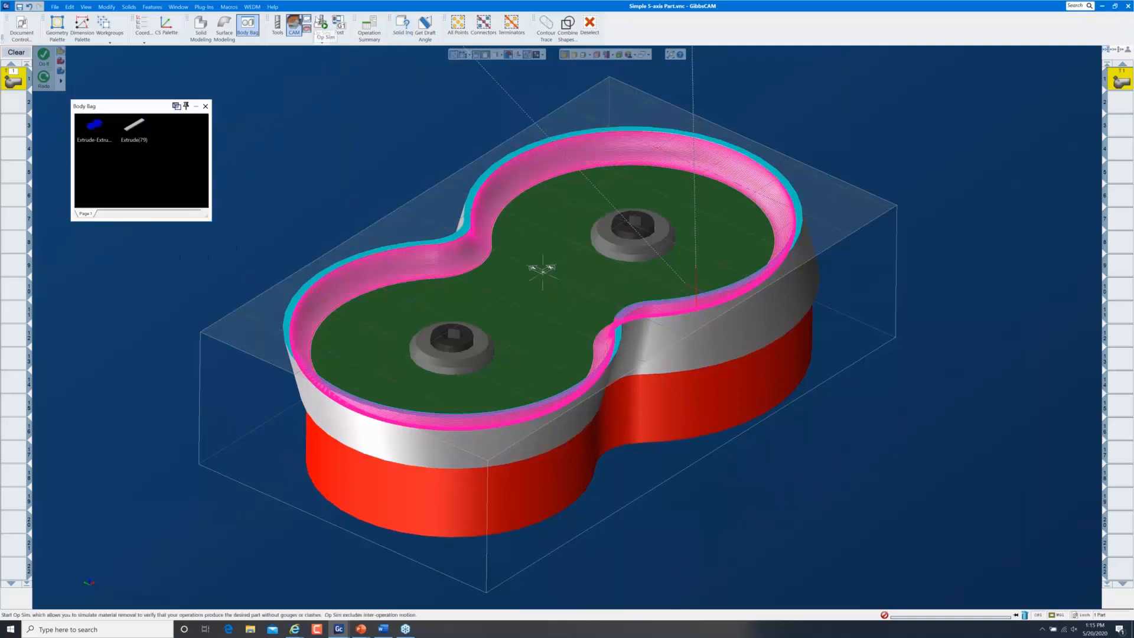
- Start Op Sim, close the body bag and play the simulation of the inner wall spiral operation
click(322, 25)
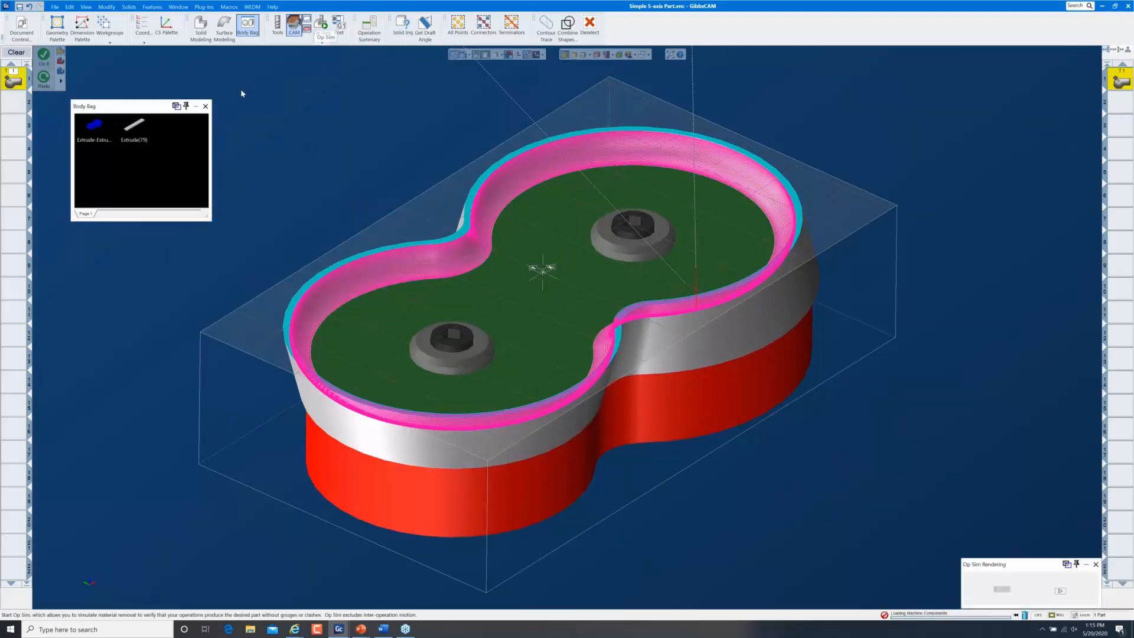
click(206, 107)
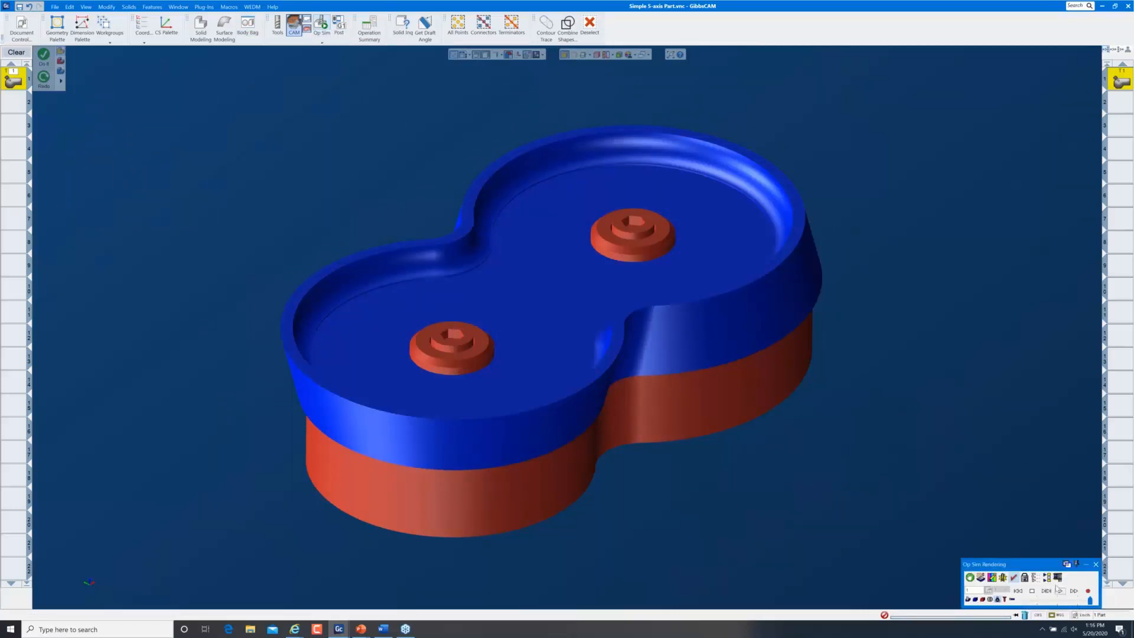
drag(1042, 569, 163, 66)
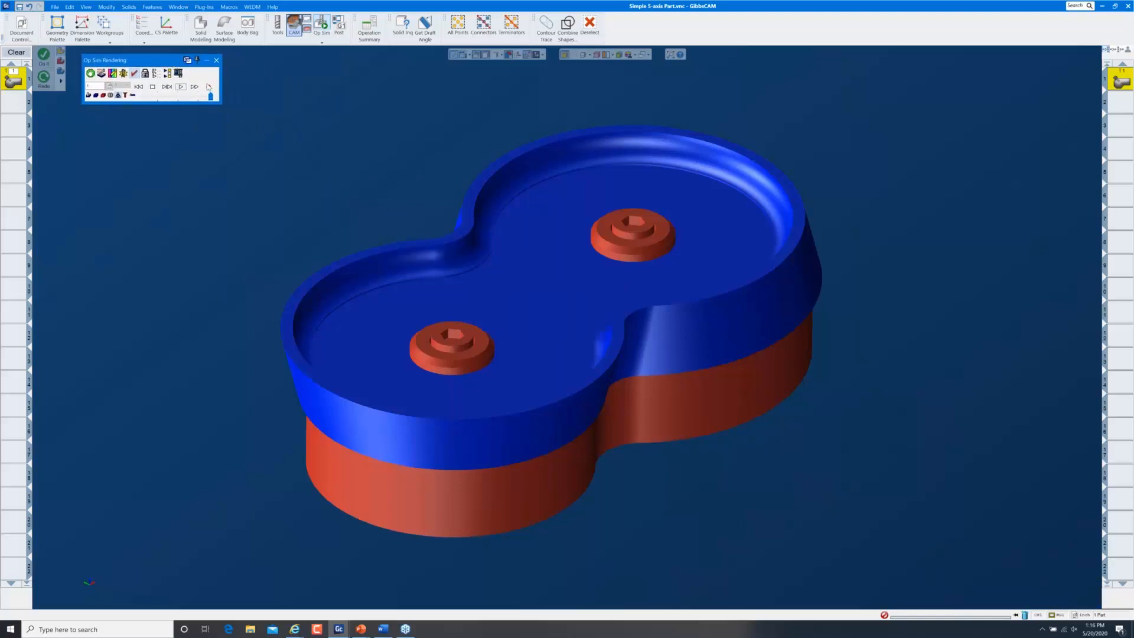
click(172, 98)
click(181, 86)
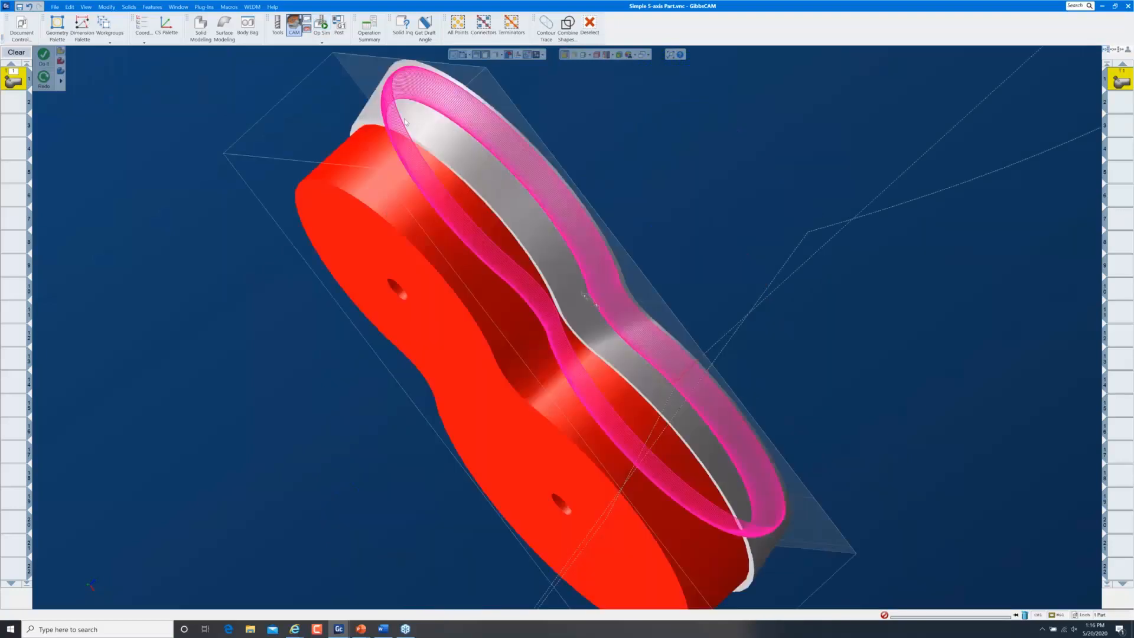
- Examine the spiral toolpath along the curved inner wall up close and return to the isometric view
middle_drag(404, 121, 289, 181)
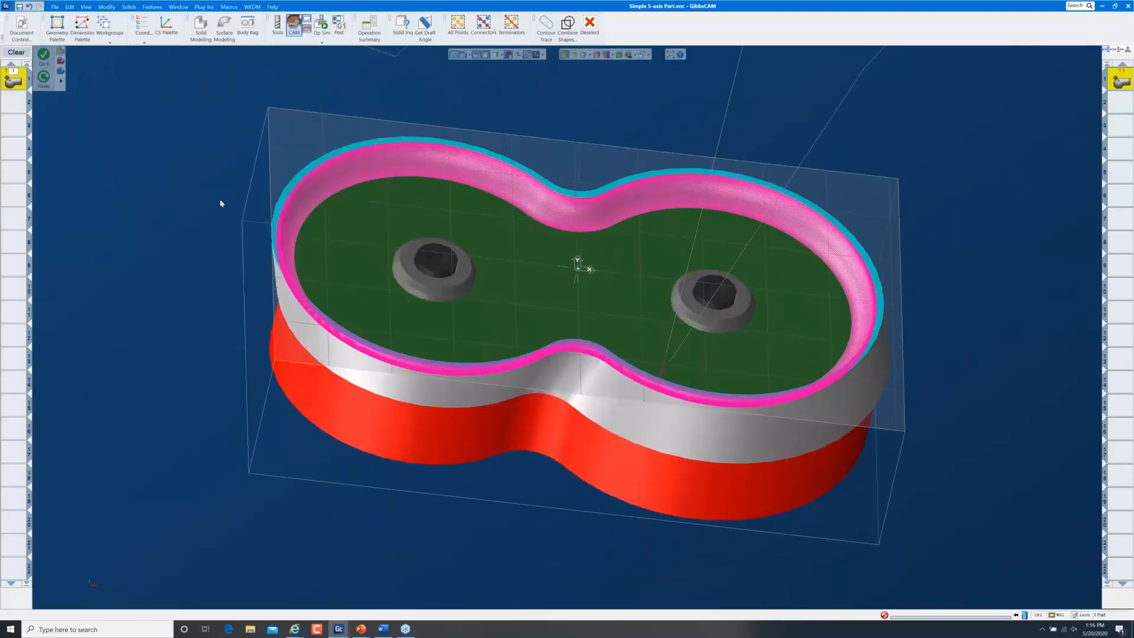
key(ctrl+i)
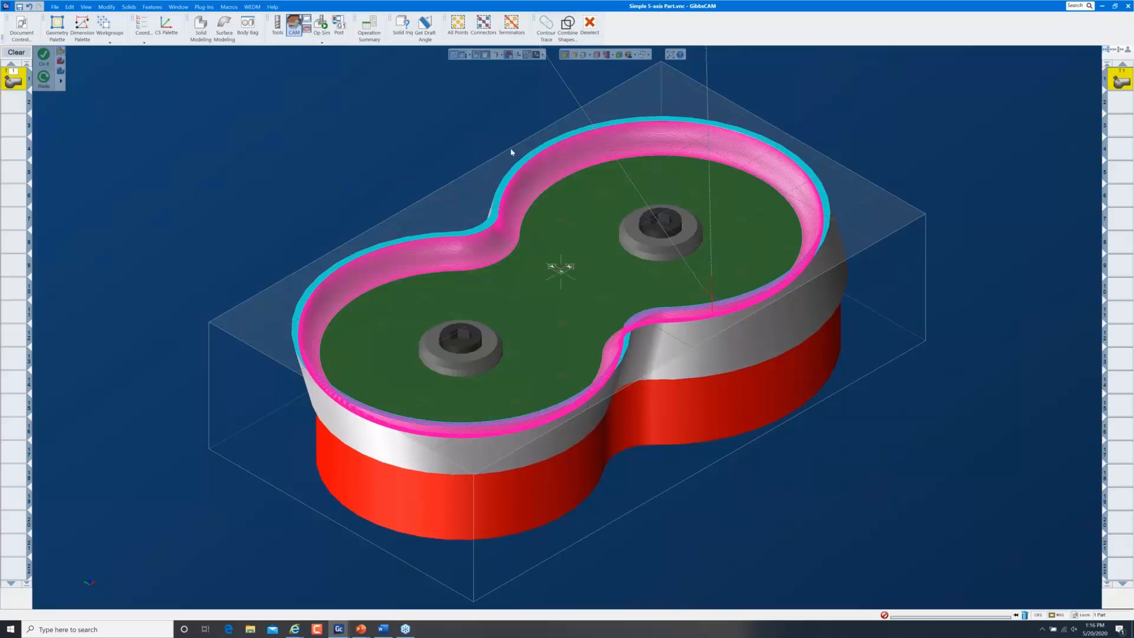
middle_drag(781, 435, 596, 283)
drag(627, 218, 733, 328)
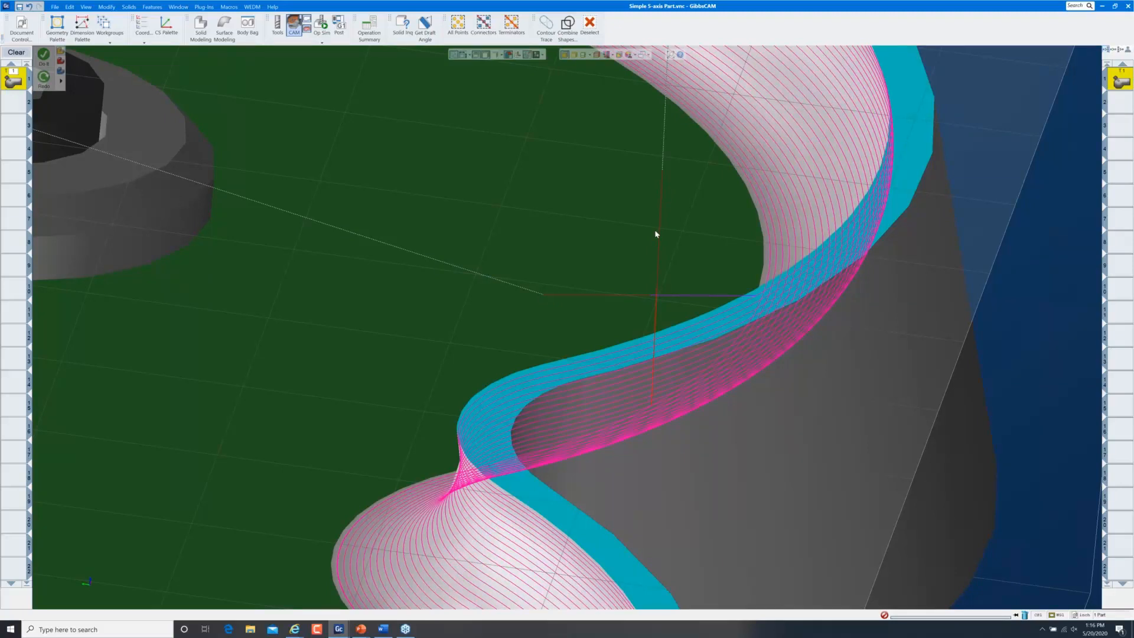
key(ctrl+z)
key(ctrl+i)
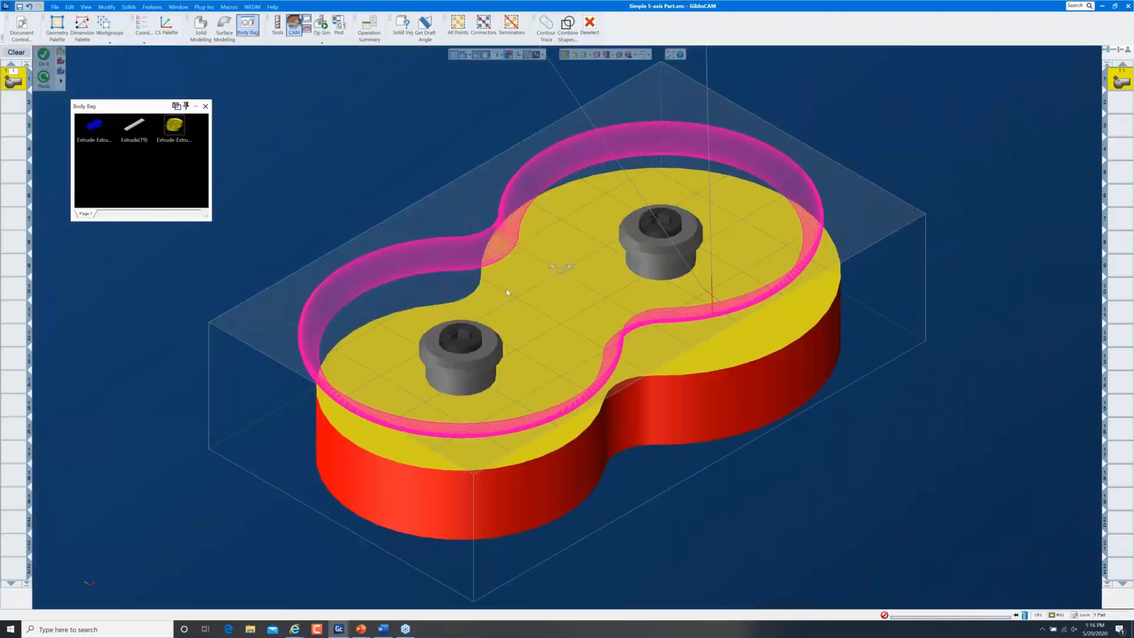
- Return the bagged part body to the workspace and close the body bag
click(176, 130)
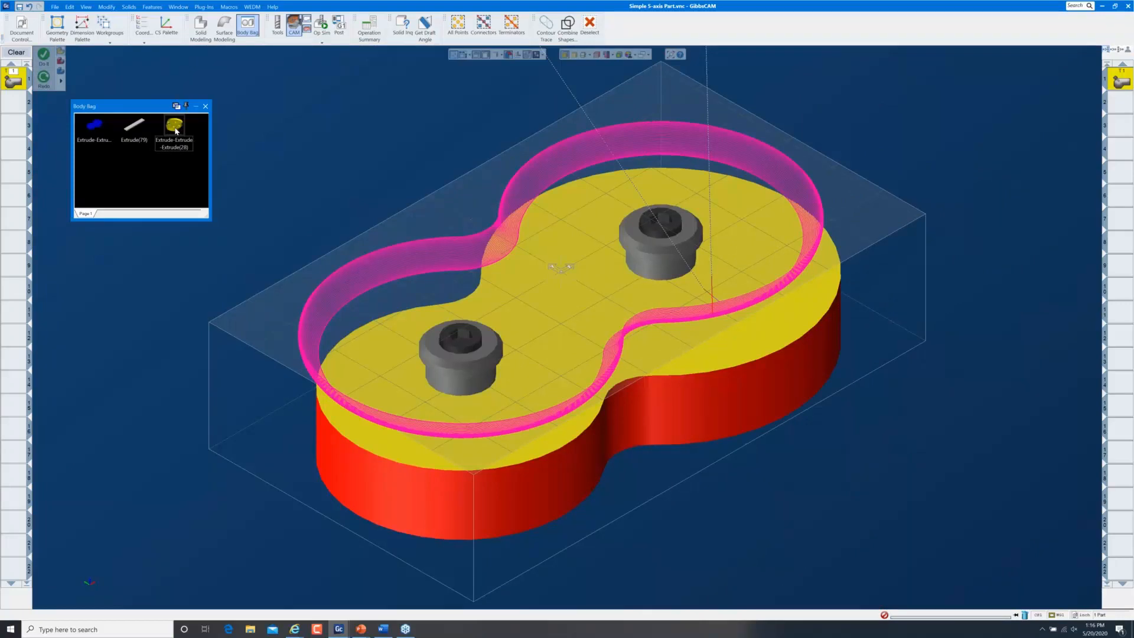
drag(175, 130, 275, 138)
click(288, 132)
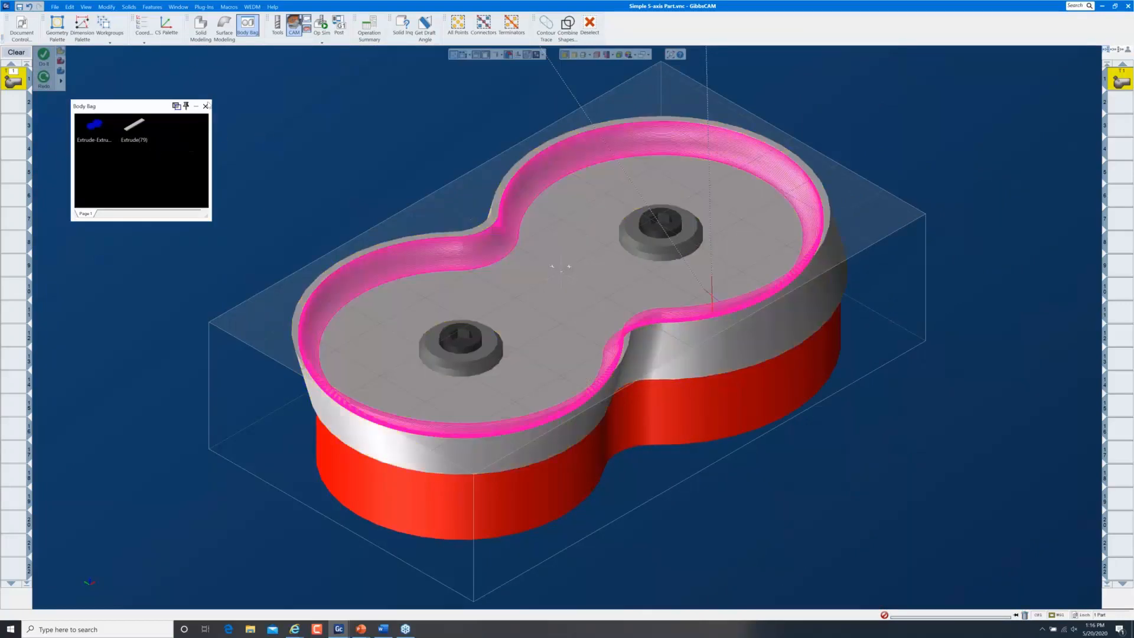
click(205, 106)
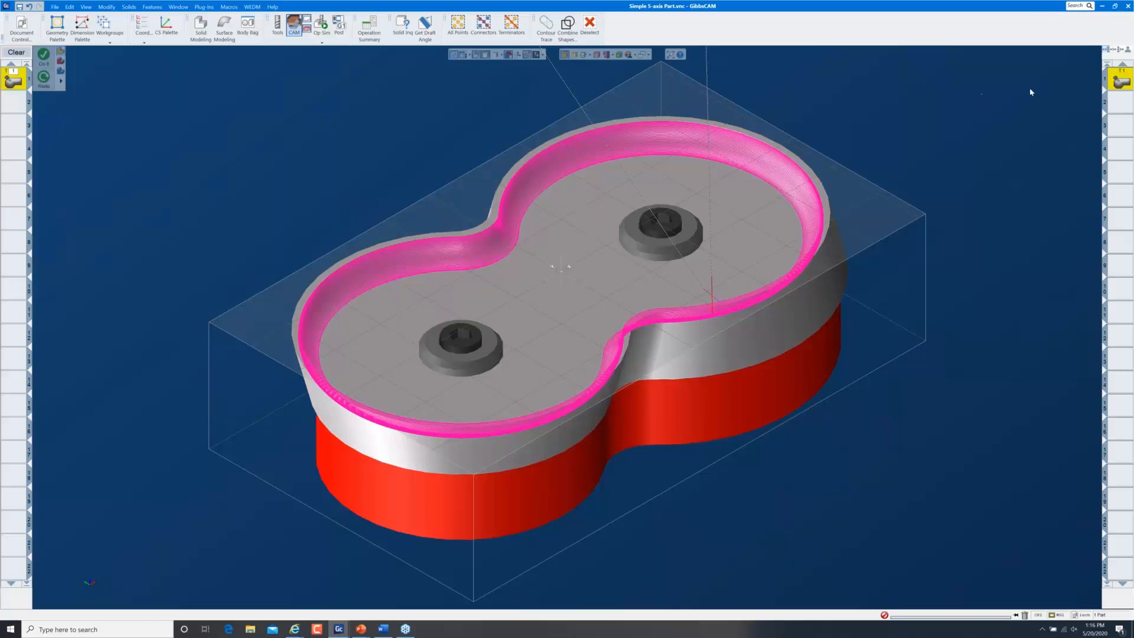
- Review the output formats in the 5-axis process's tool axis control settings, choosing 5 Axis
double_click(9, 79)
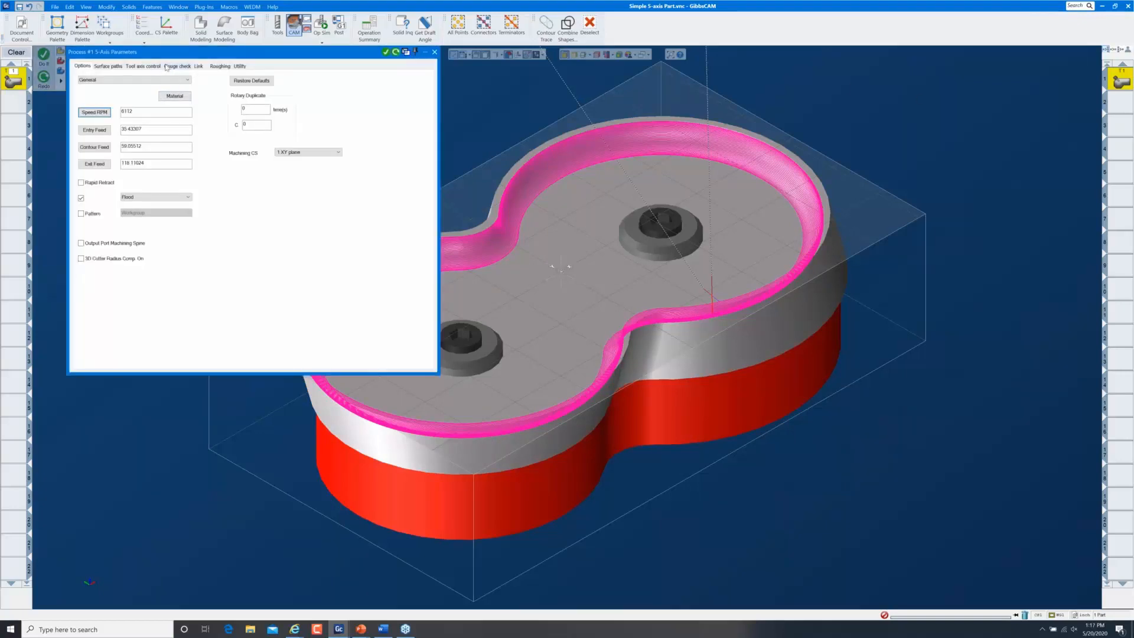
click(113, 67)
click(142, 66)
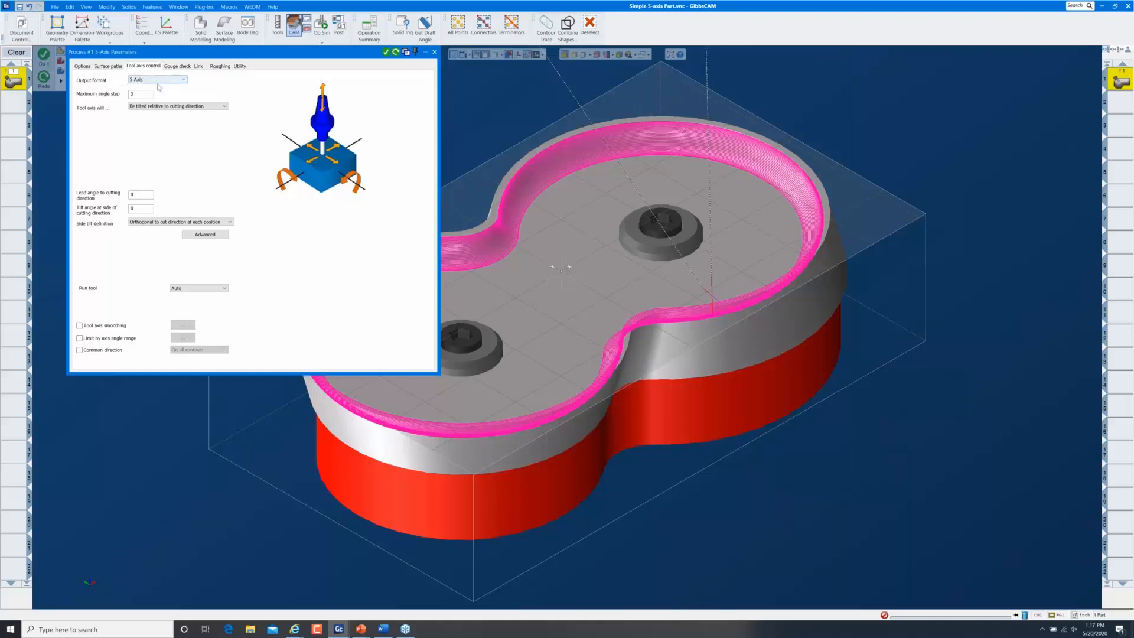
click(159, 83)
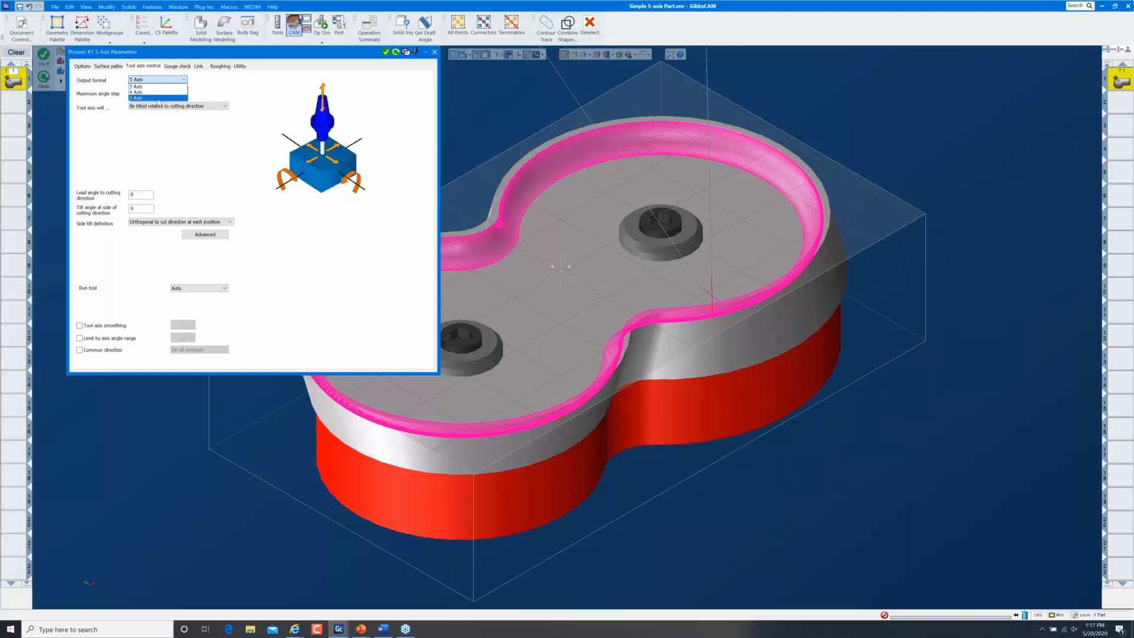
click(157, 98)
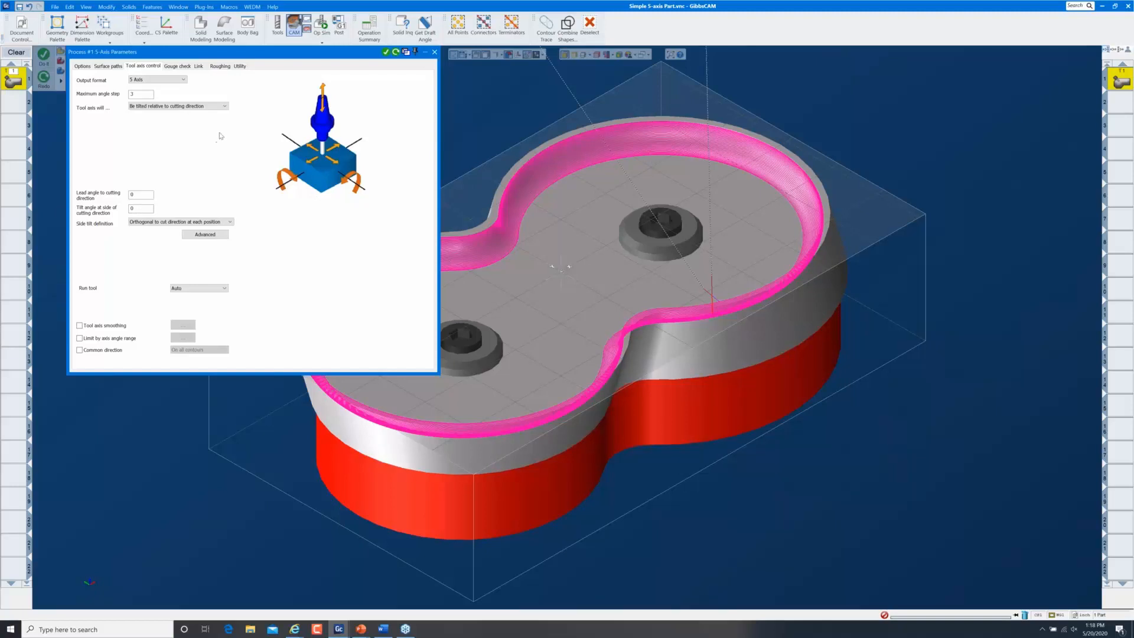
- Compare the Tilted through point and Tilted from point away tool axis options, and close the process parameters
click(225, 107)
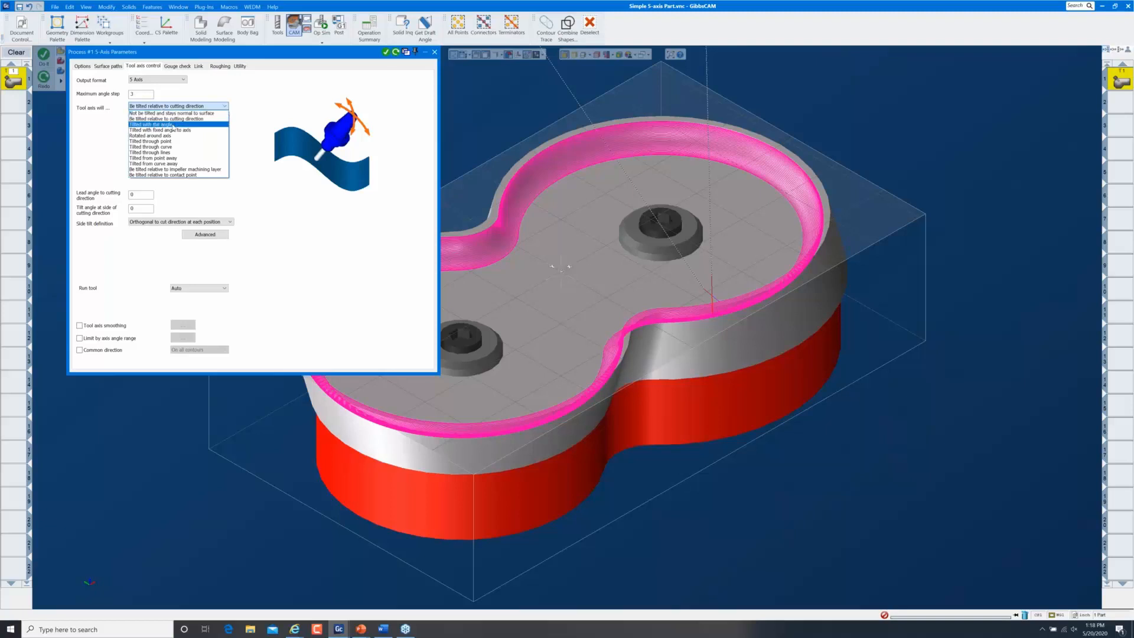
click(186, 142)
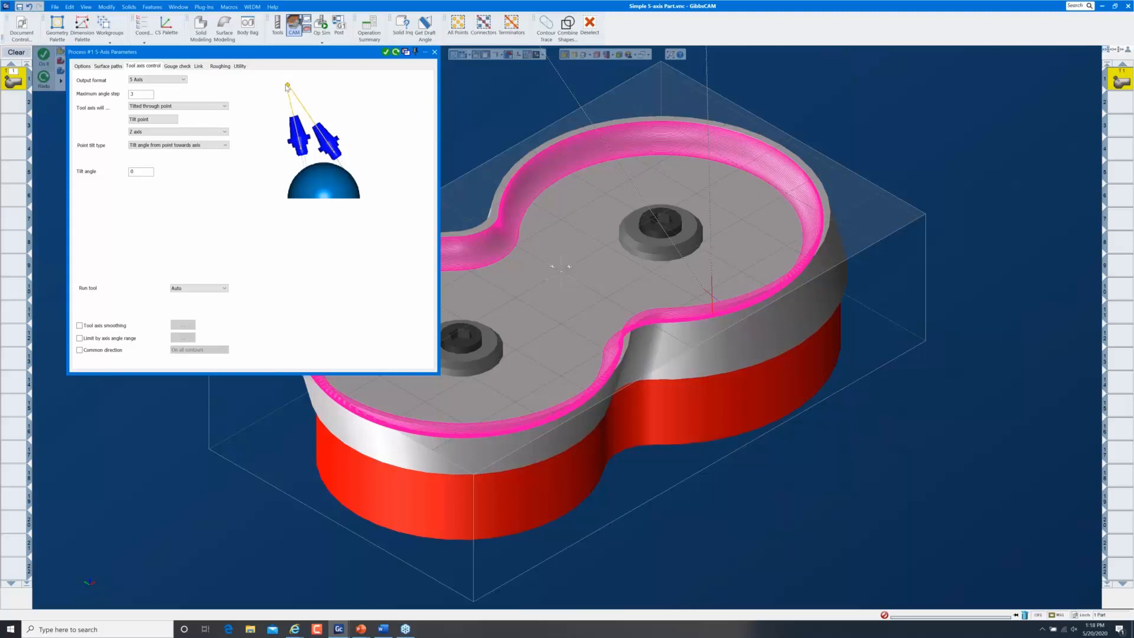
click(222, 107)
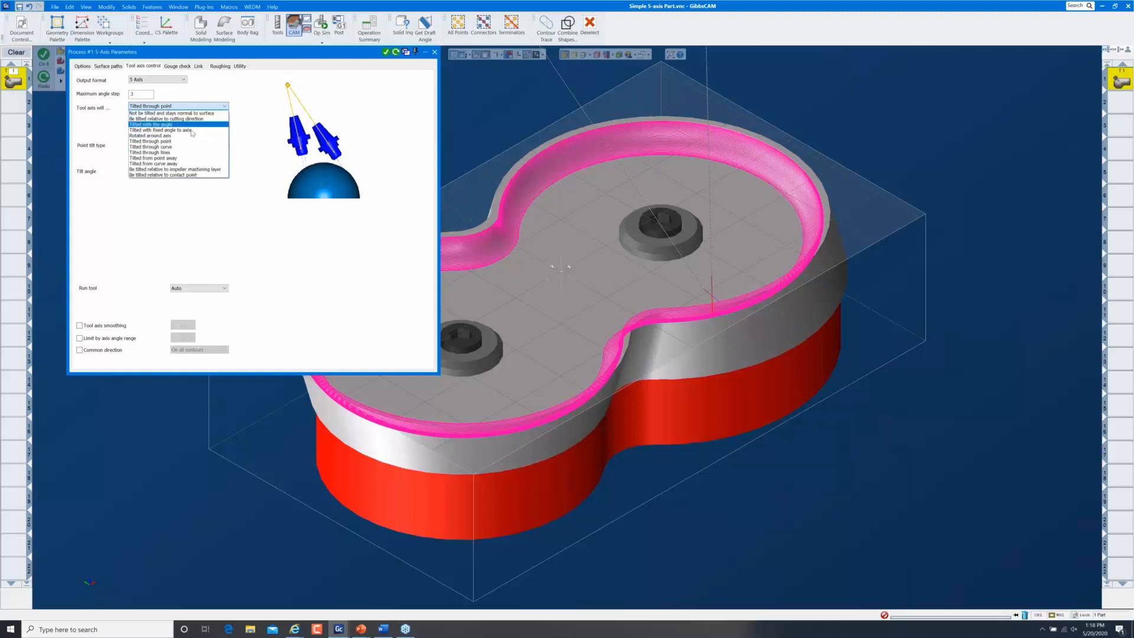
click(166, 158)
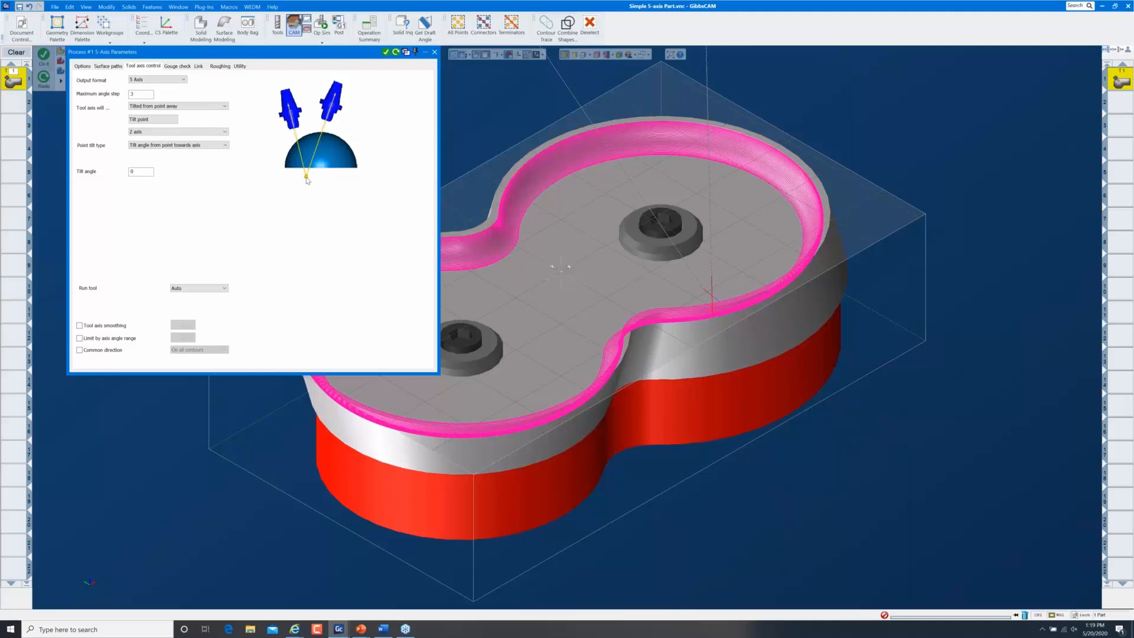
click(218, 109)
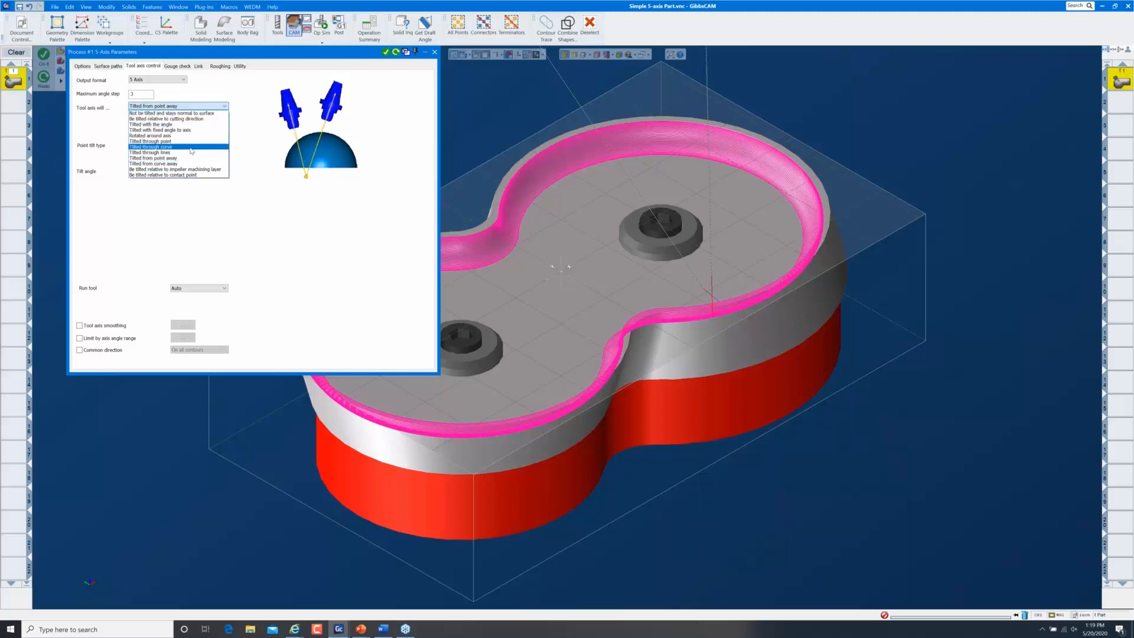
click(326, 59)
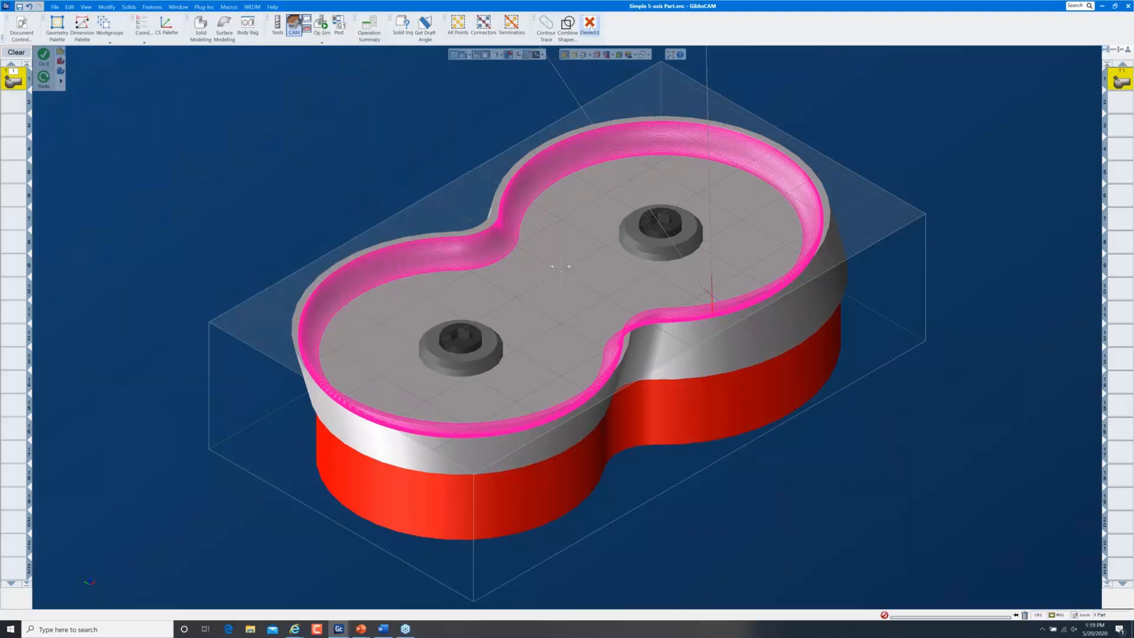
- Clear the selection, select the pocket floor face and extract its edges as geometry
click(589, 26)
click(577, 214)
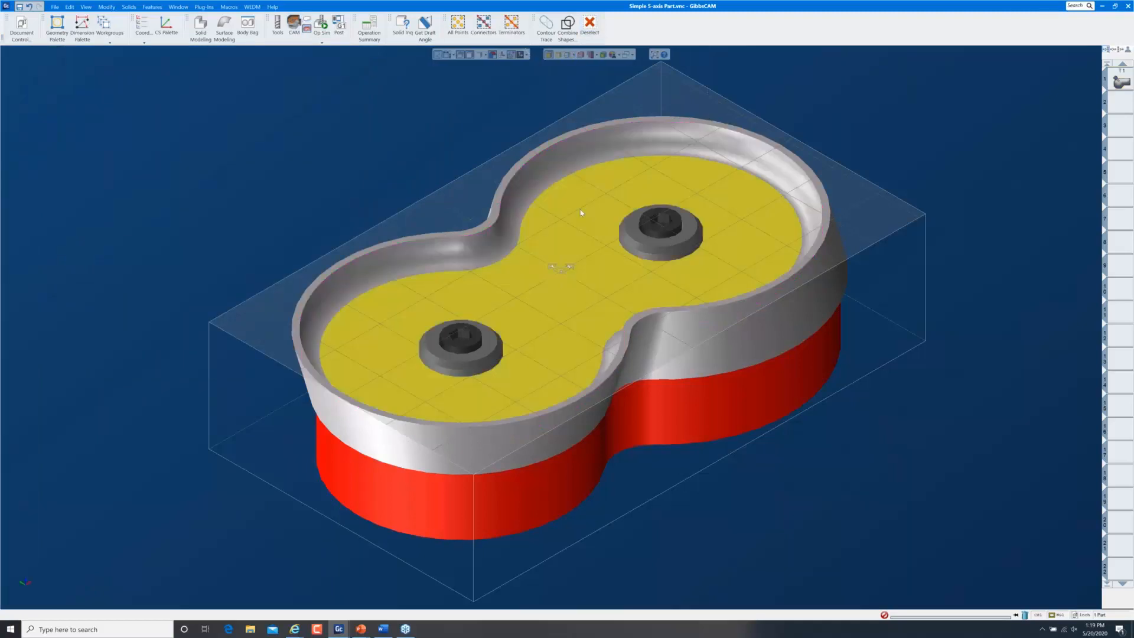
right_click(578, 210)
click(618, 352)
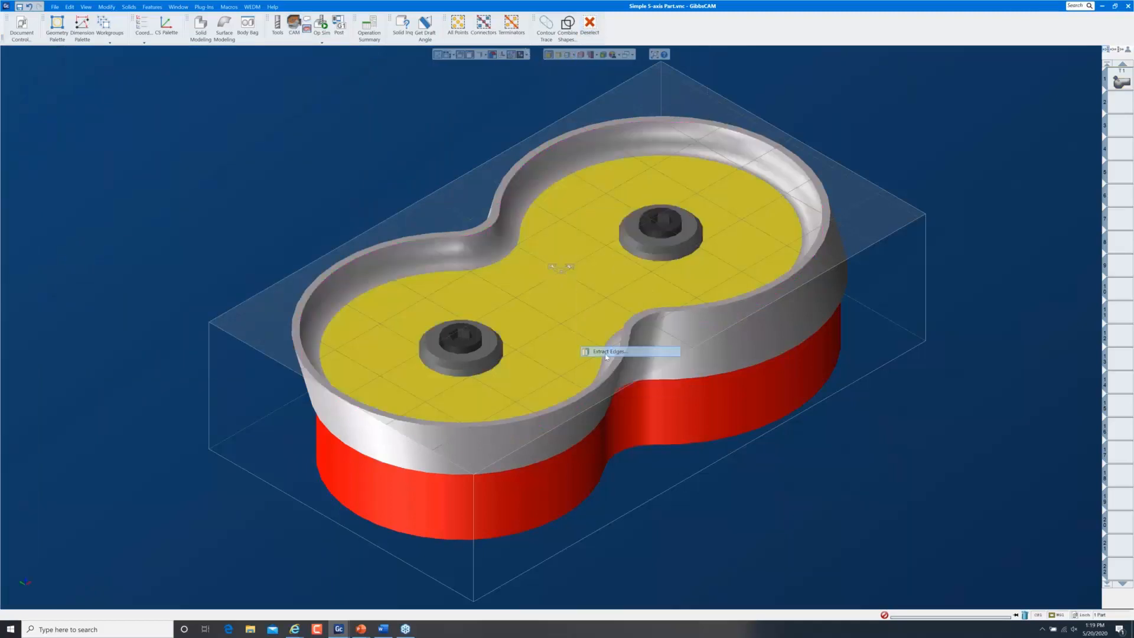
click(245, 221)
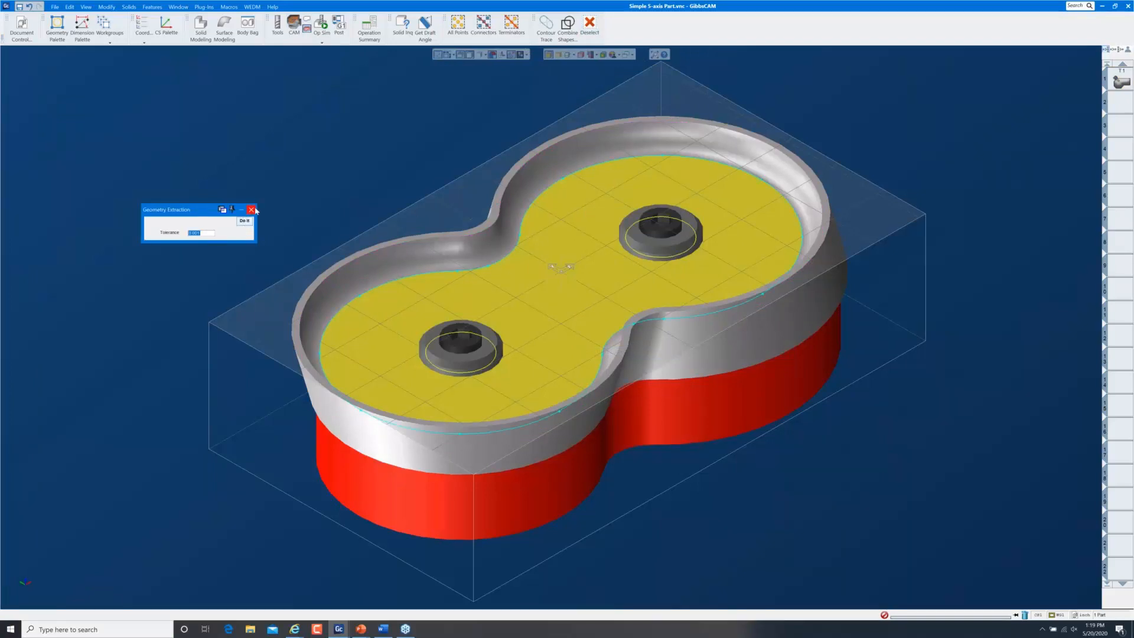
click(251, 209)
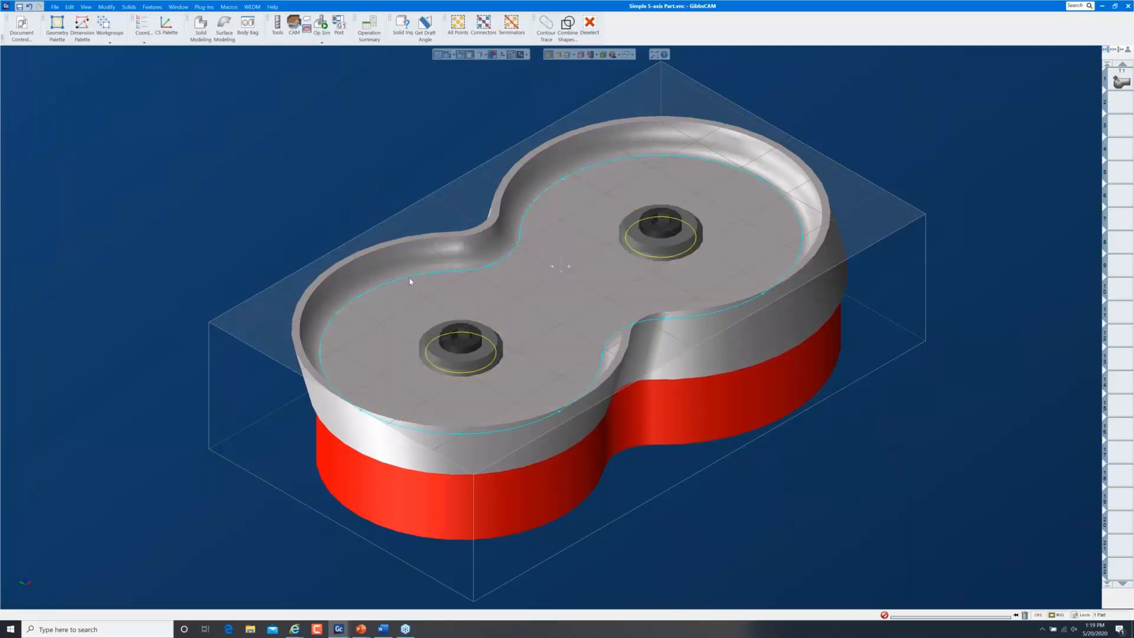
- Offset the extracted pocket floor outline by a distance of 1, and delete the original outline and the outer offset curve
double_click(410, 278)
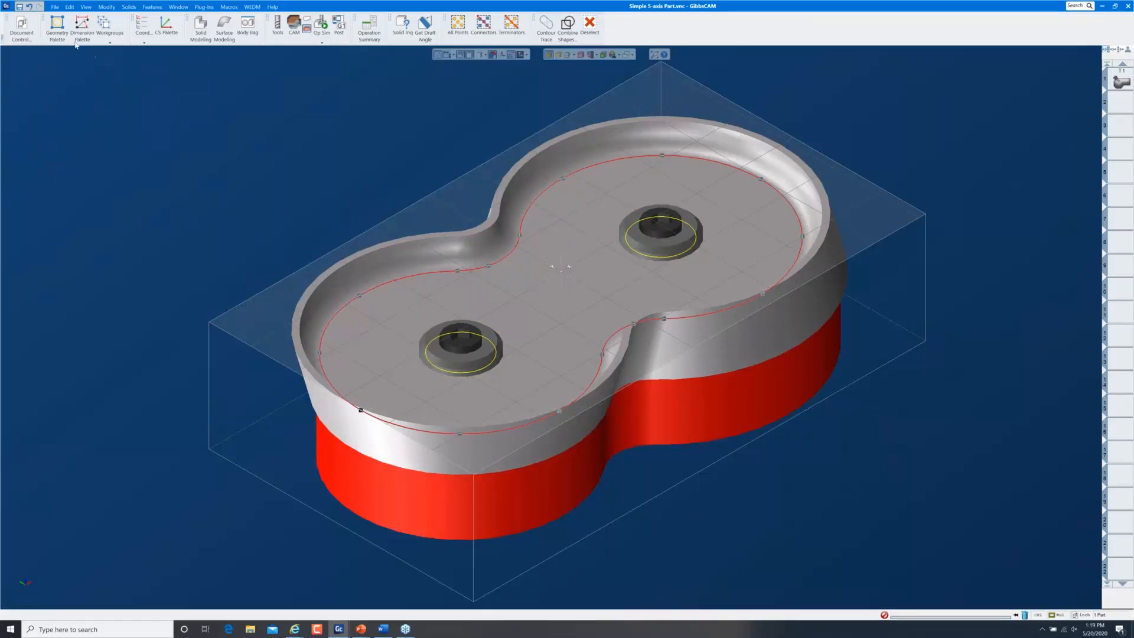
click(56, 27)
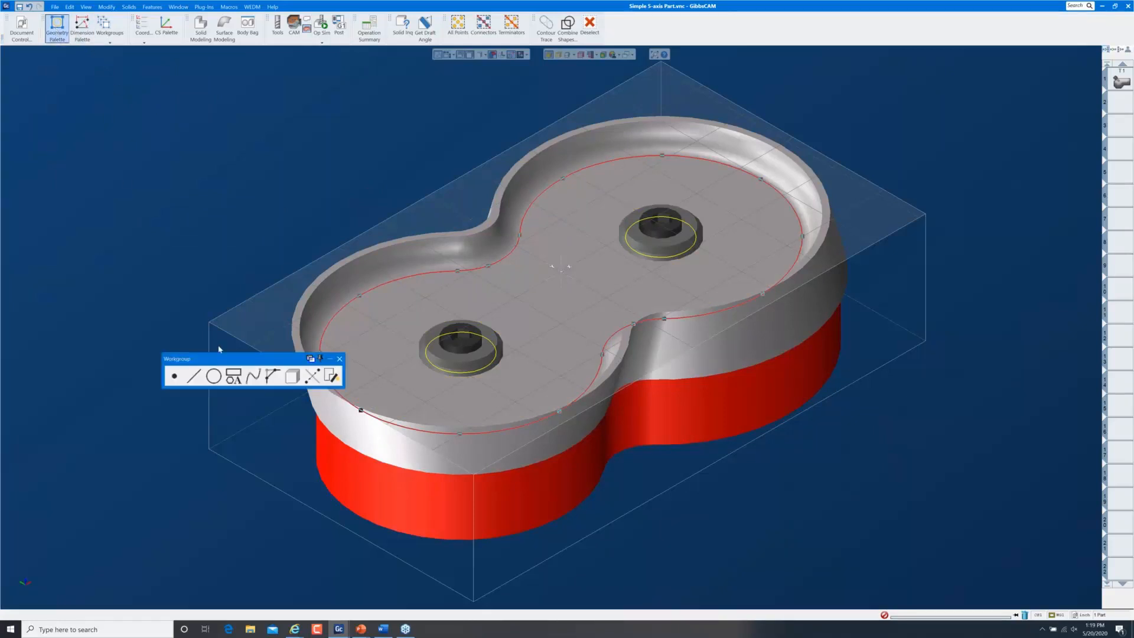
click(233, 376)
click(194, 375)
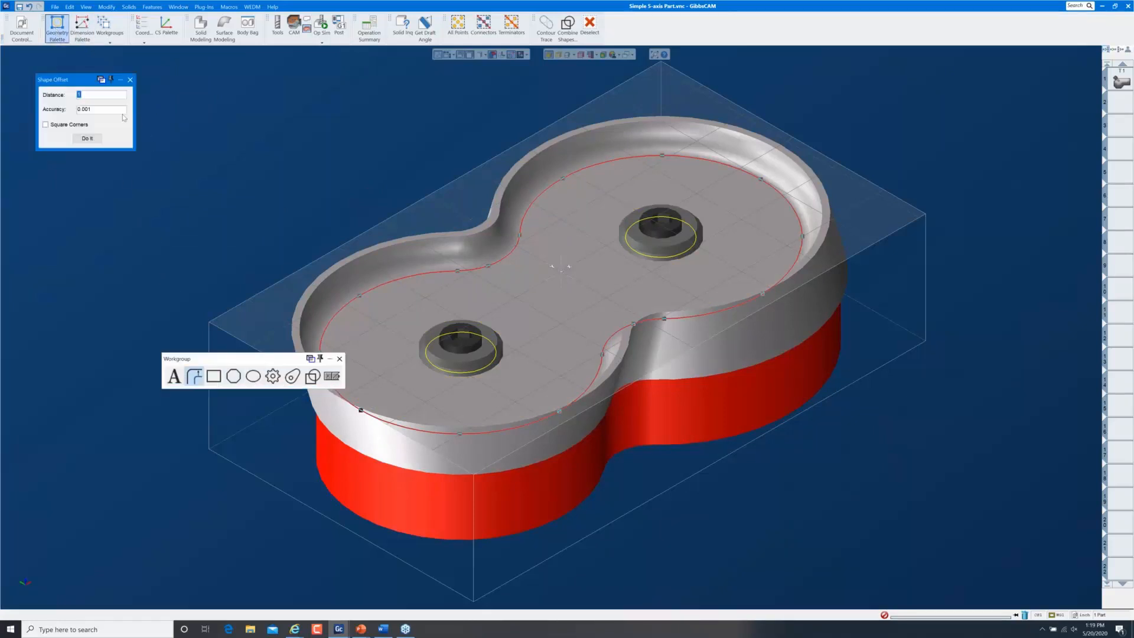
click(88, 138)
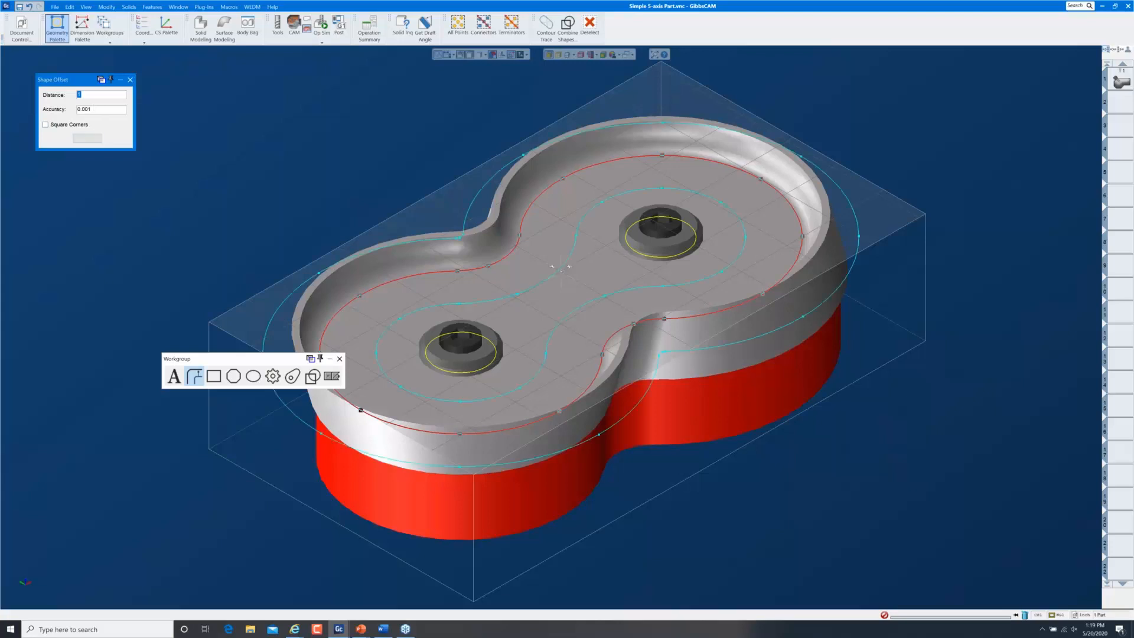
click(129, 83)
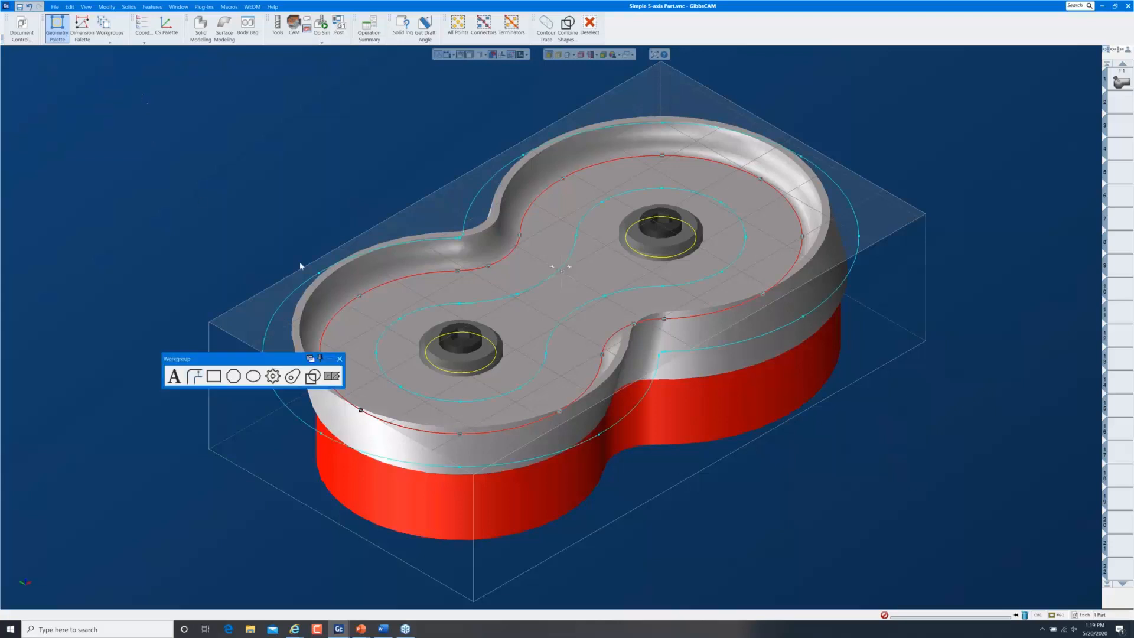
click(290, 300)
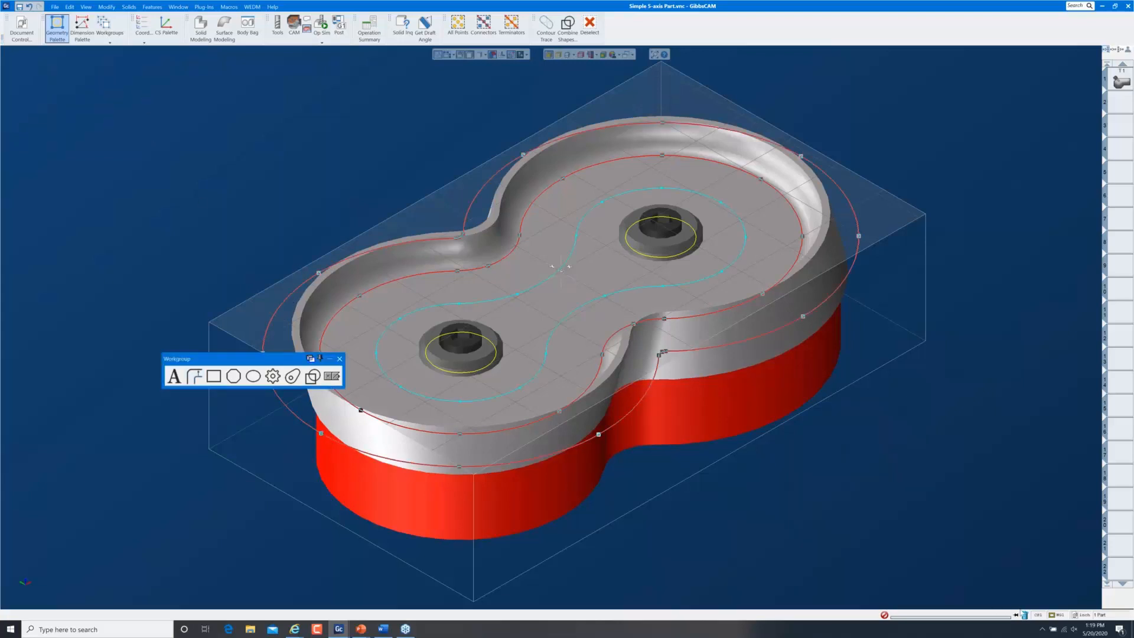
key(Delete)
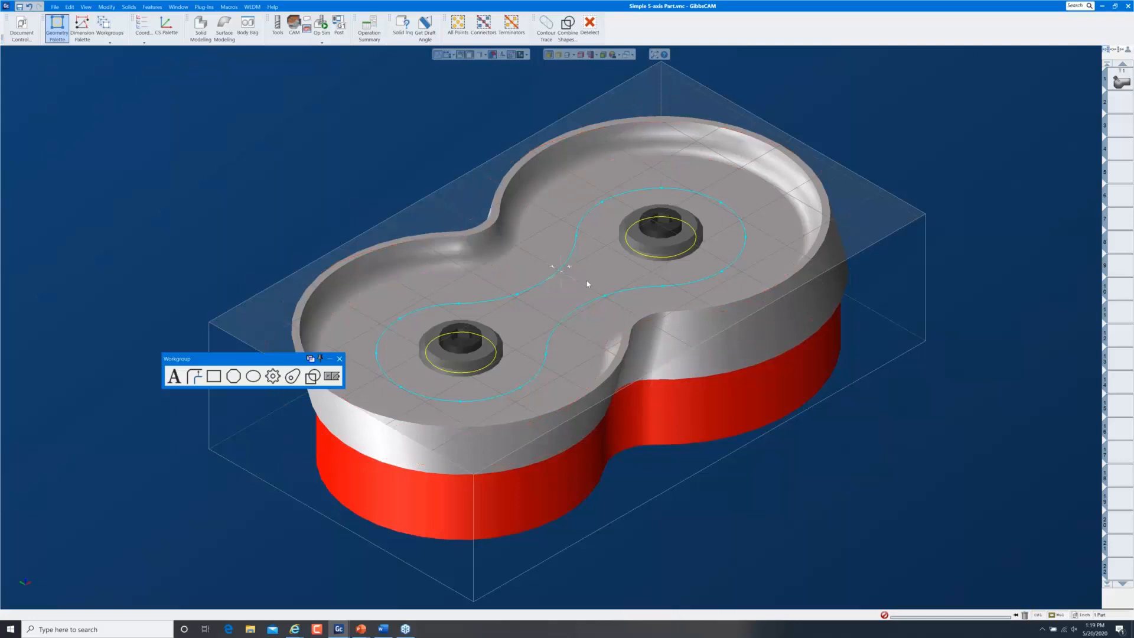
- Select the whole offset curve above the pocket floor and raise it along Z with repeated 0.5 translations
click(546, 281)
double_click(546, 281)
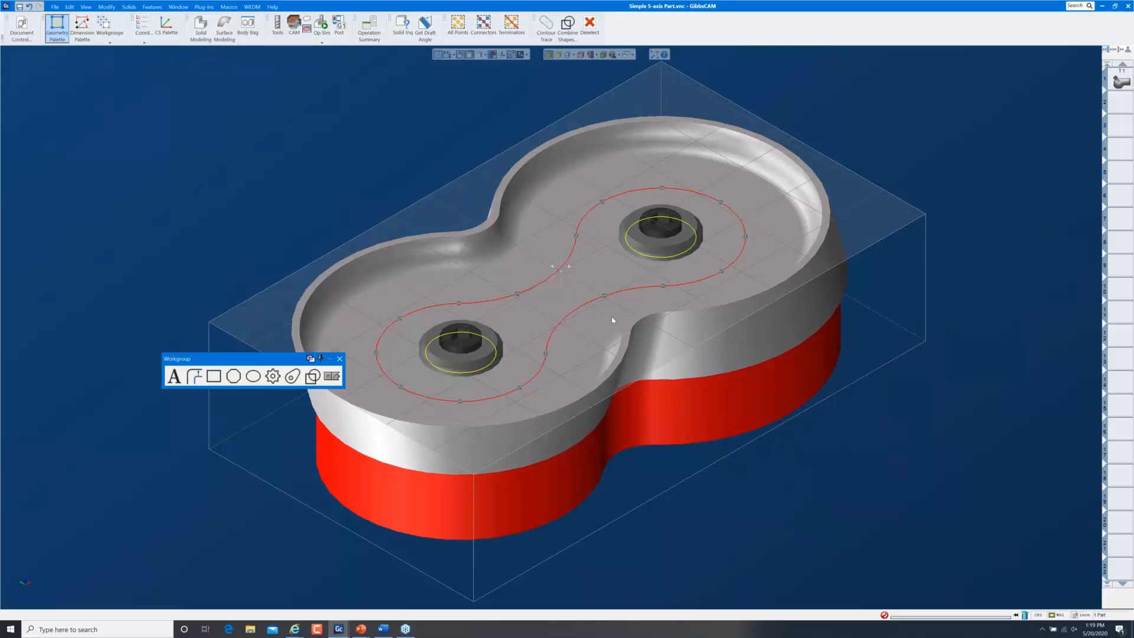
middle_drag(706, 453, 638, 337)
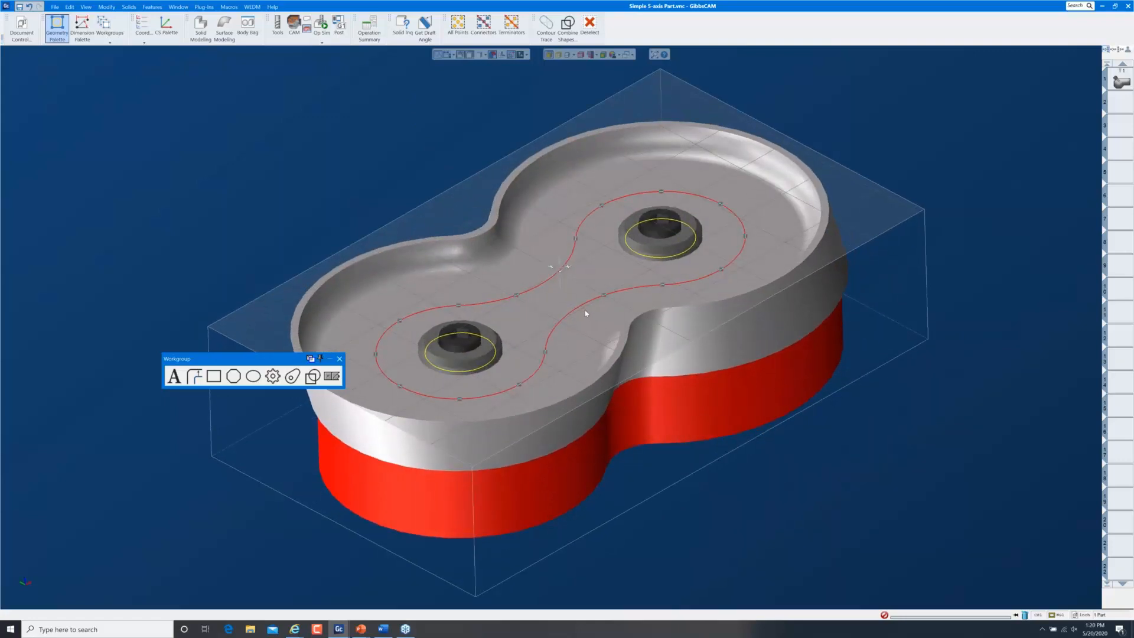
click(331, 376)
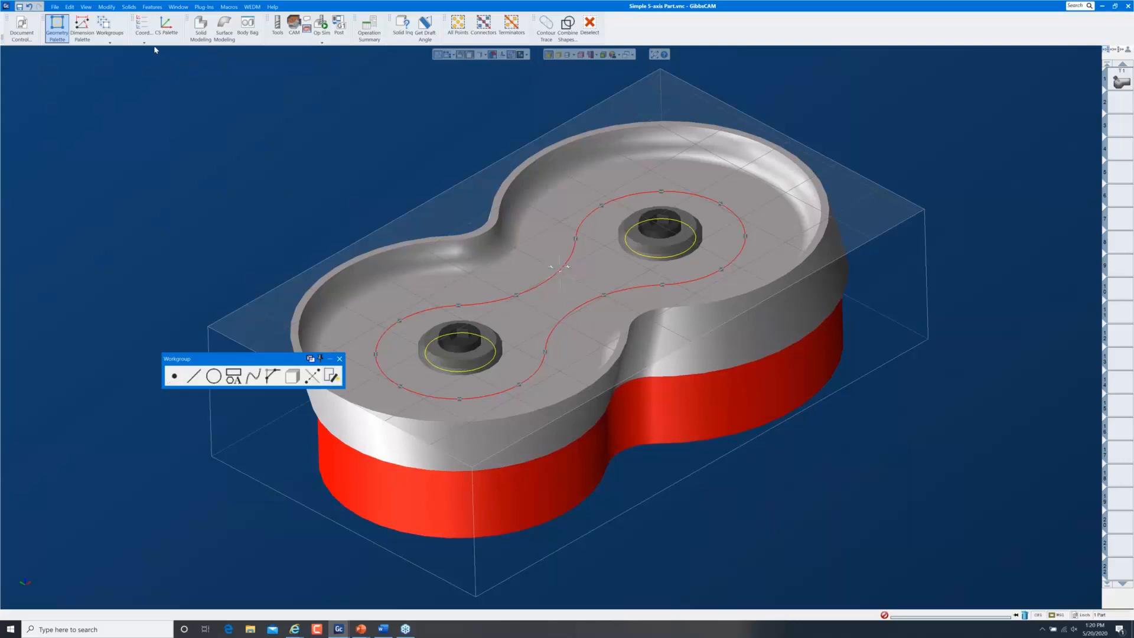
click(107, 7)
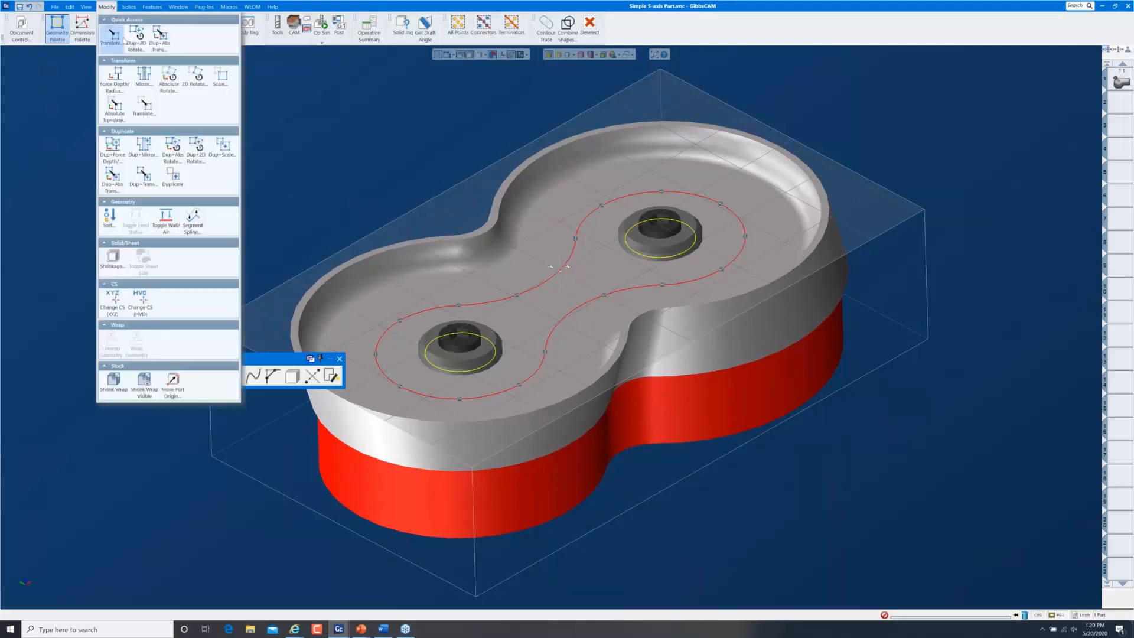
click(123, 37)
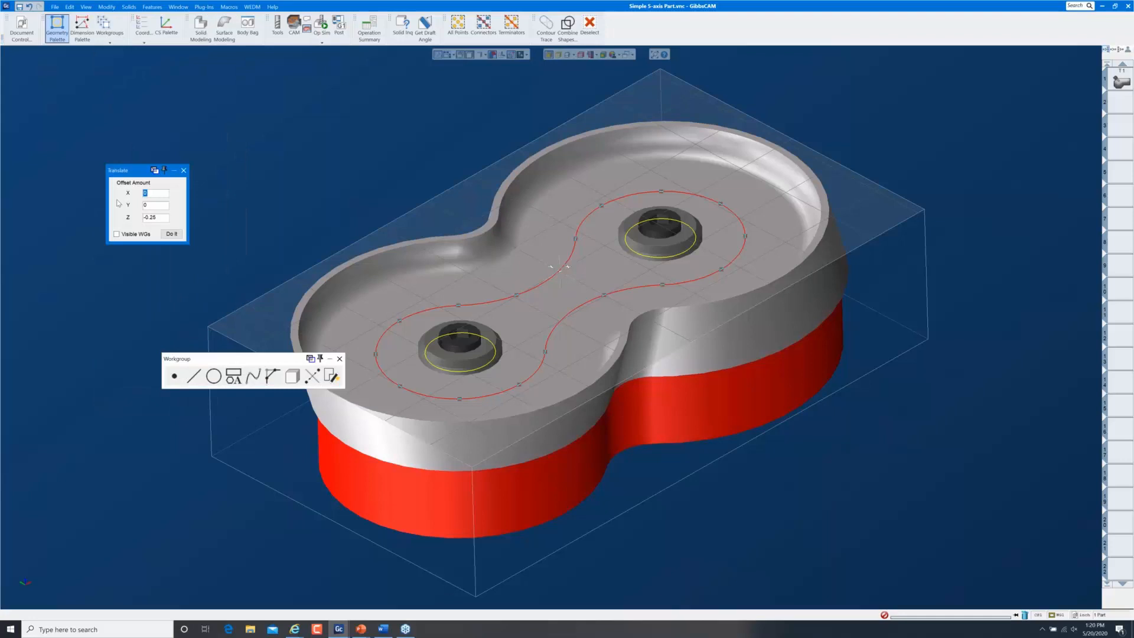
double_click(154, 218)
text(.5)
key(Return)
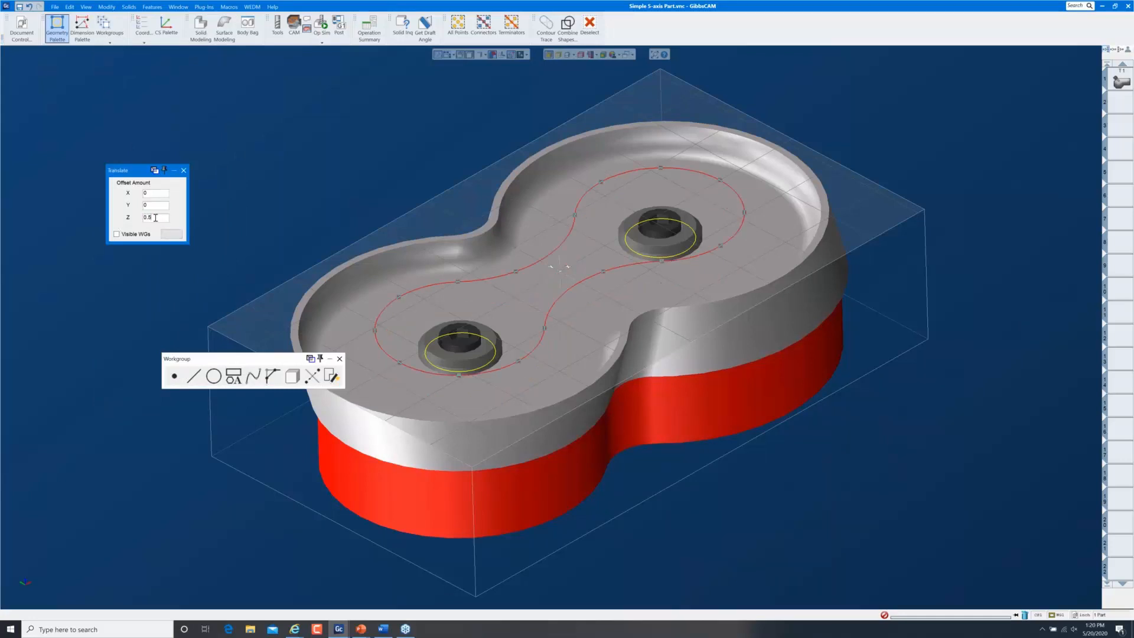
key(Return)
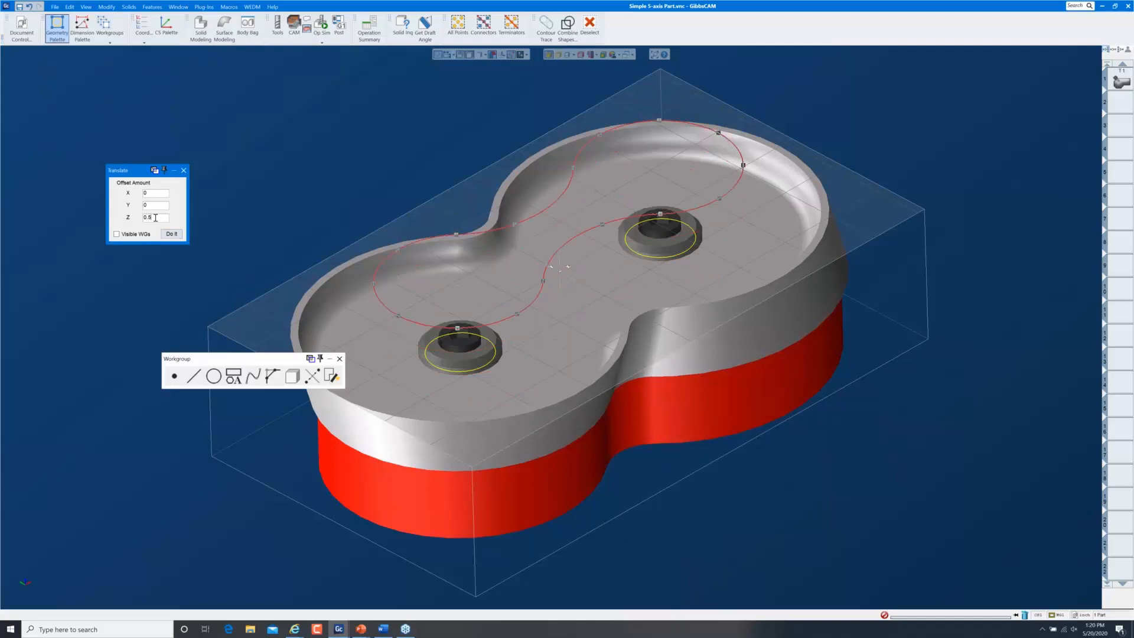
click(183, 170)
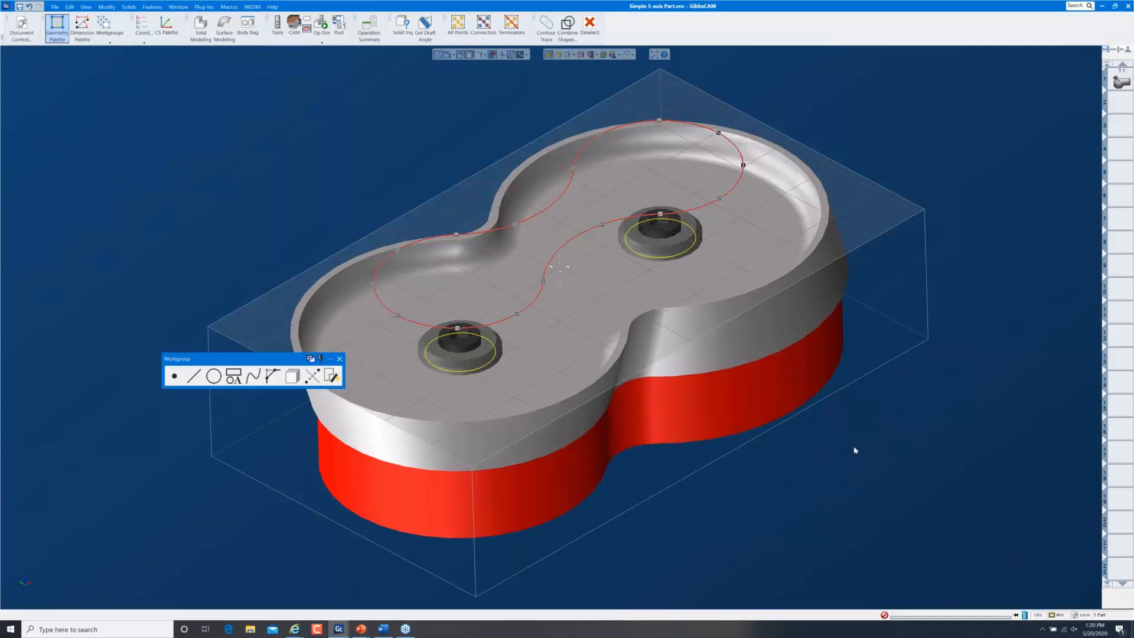
- Select a curved inner wall face and the pocket floor face to examine them relative to the raised curve
middle_drag(801, 507, 465, 174)
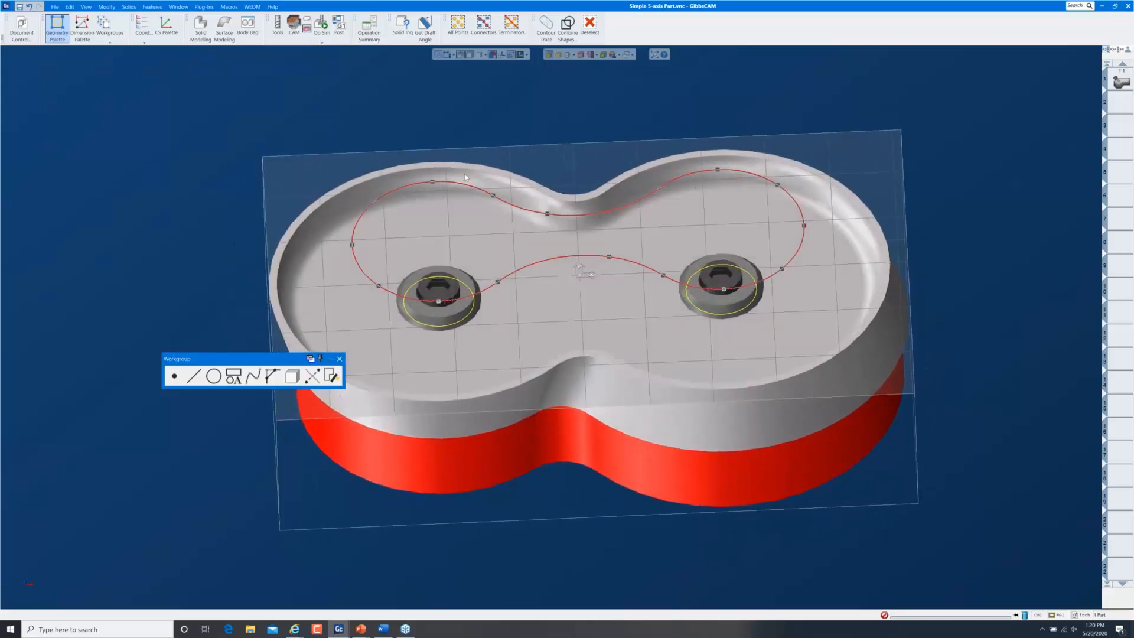
click(431, 191)
middle_drag(541, 428, 566, 430)
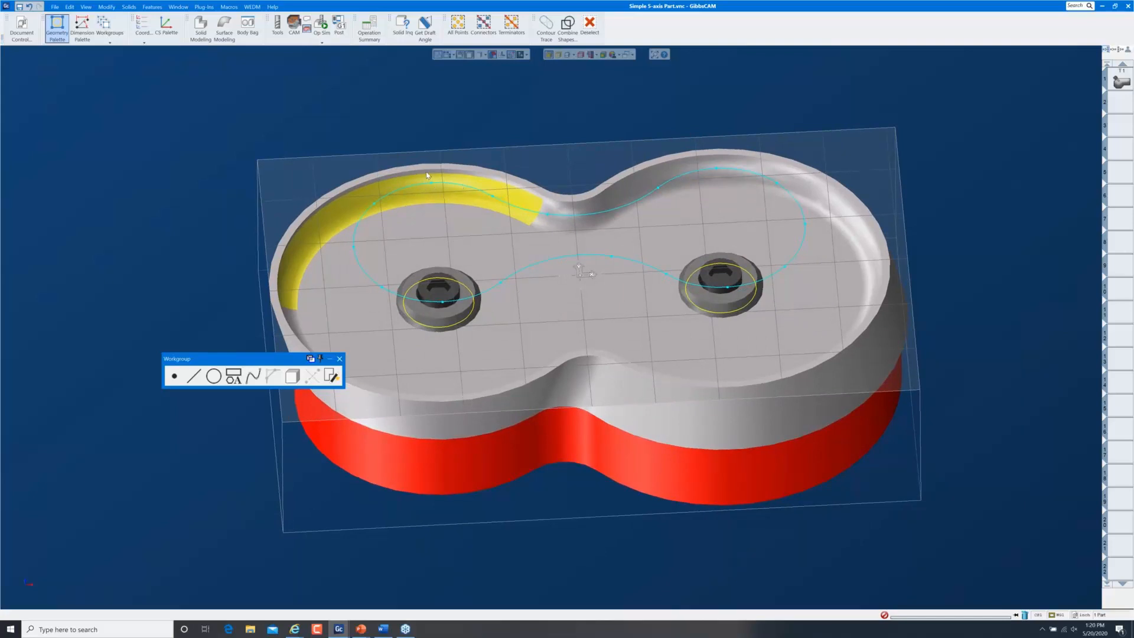
key(ctrl+i)
click(488, 290)
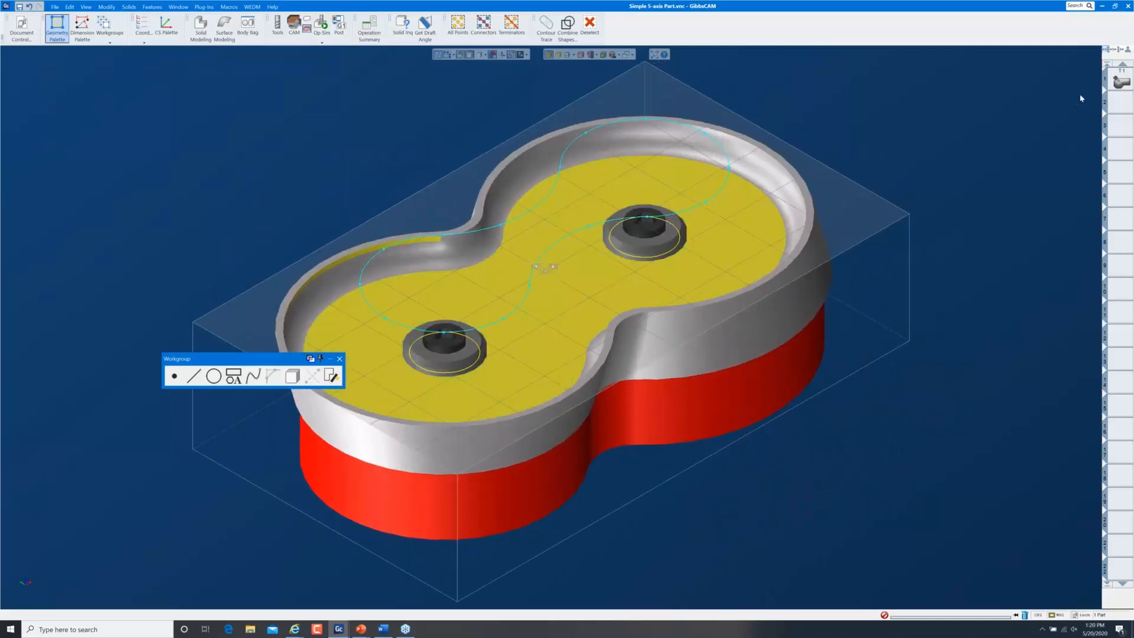
- Reopen the existing 5-axis process parameters and set the tool axis control to Tilted through curve
click(1121, 79)
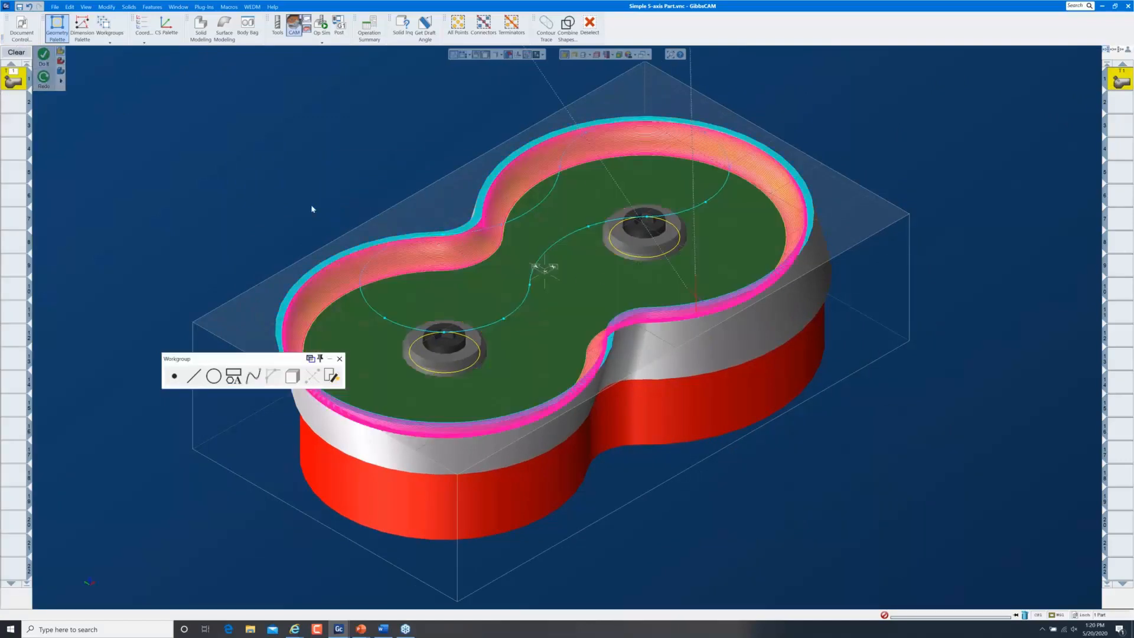
double_click(16, 81)
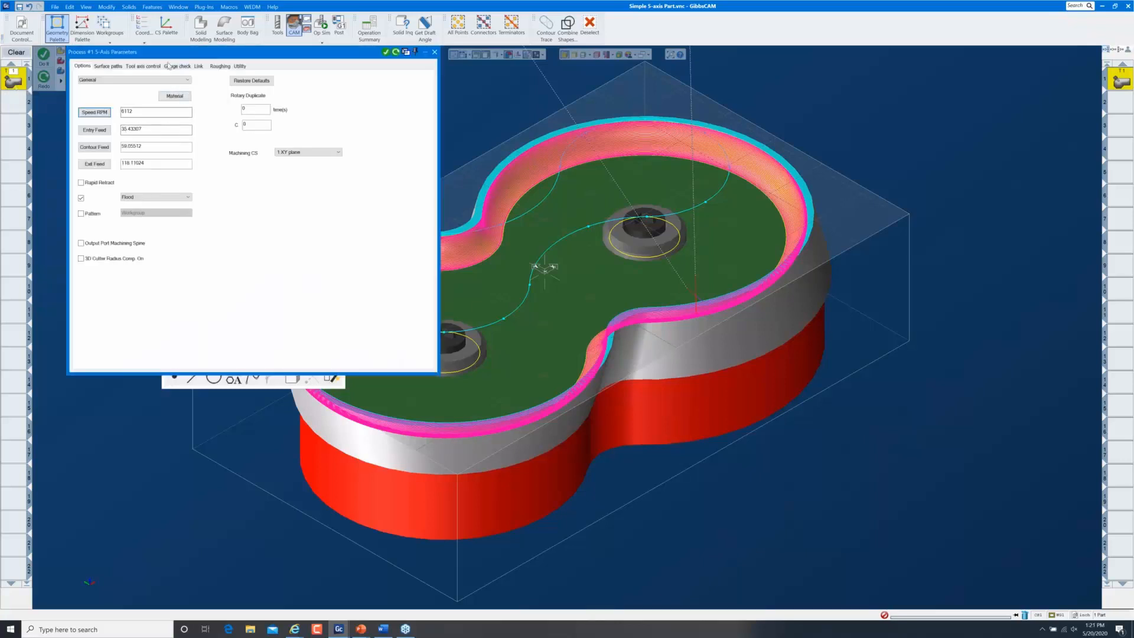
drag(171, 55, 135, 80)
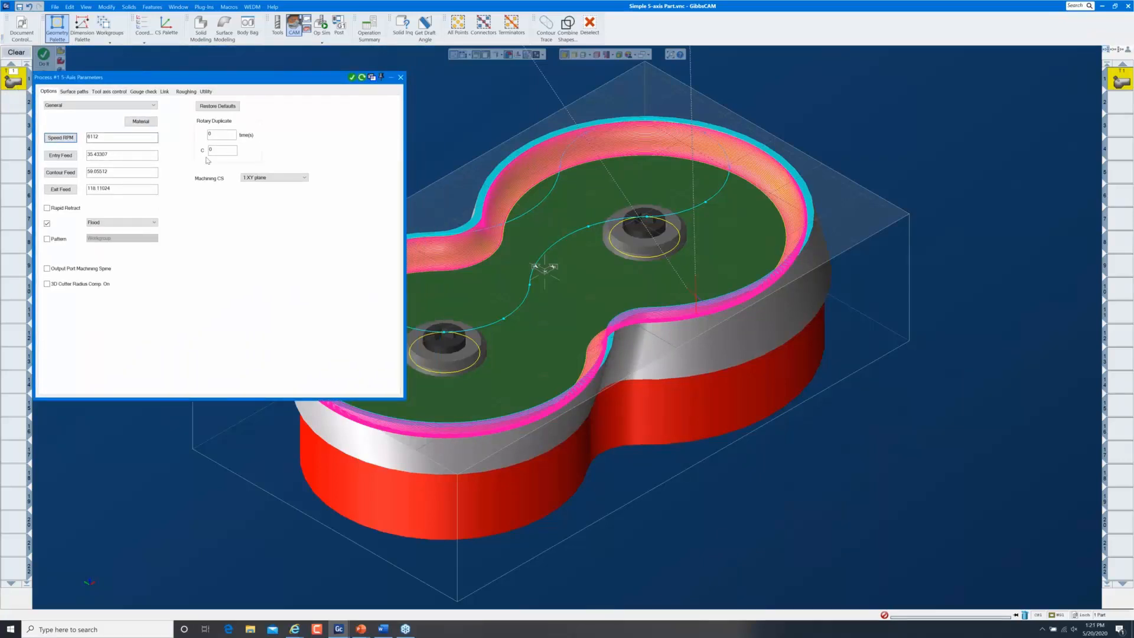
click(109, 93)
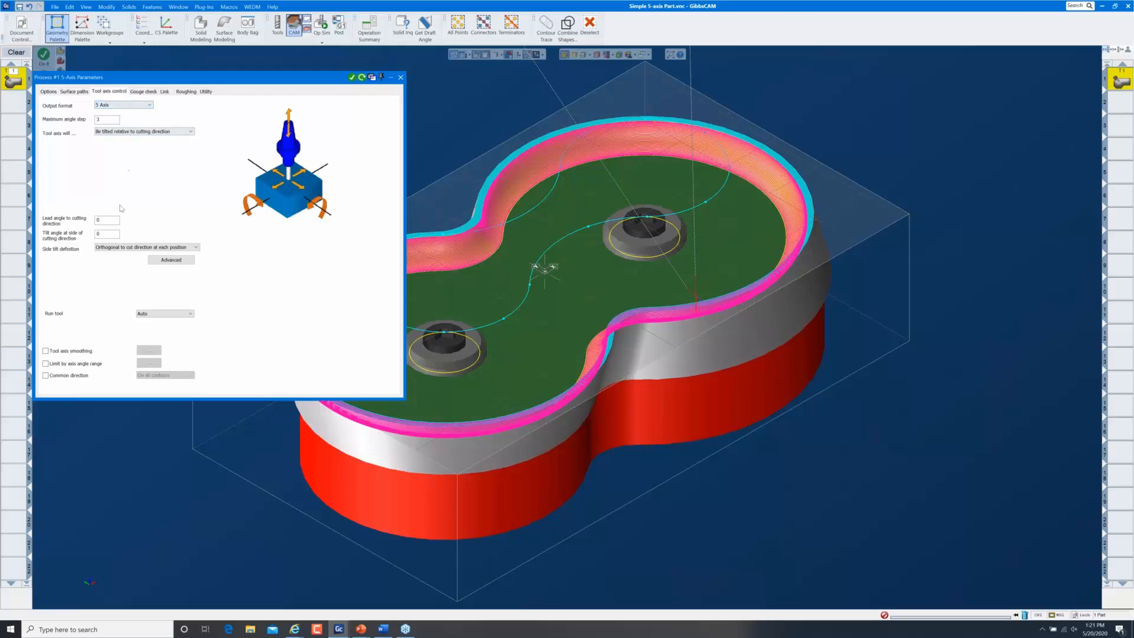
click(139, 131)
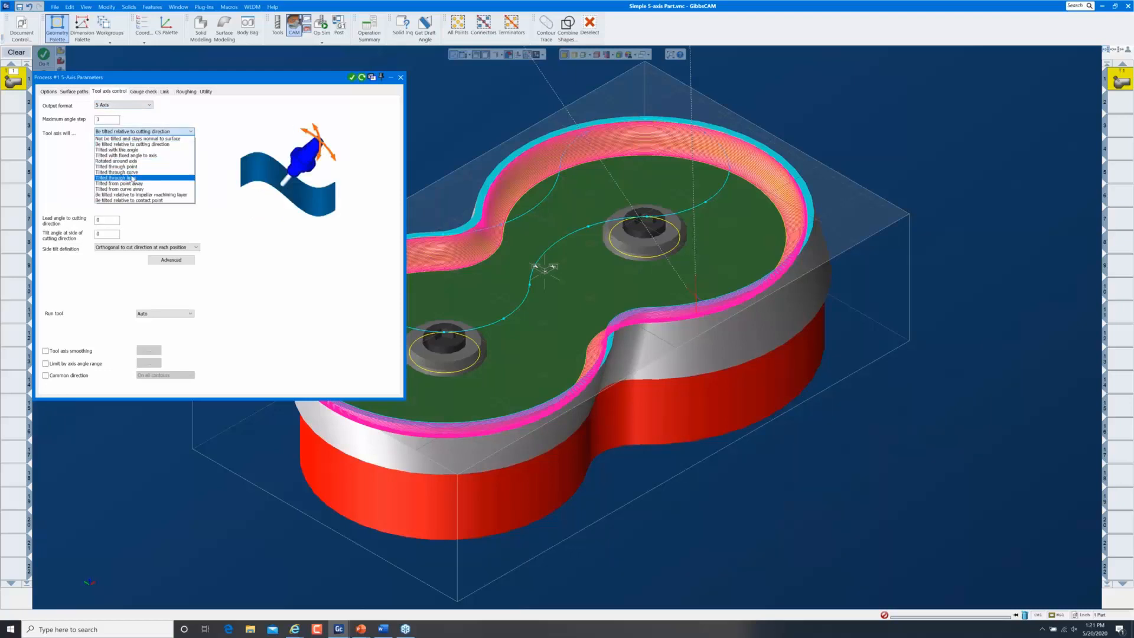
click(132, 172)
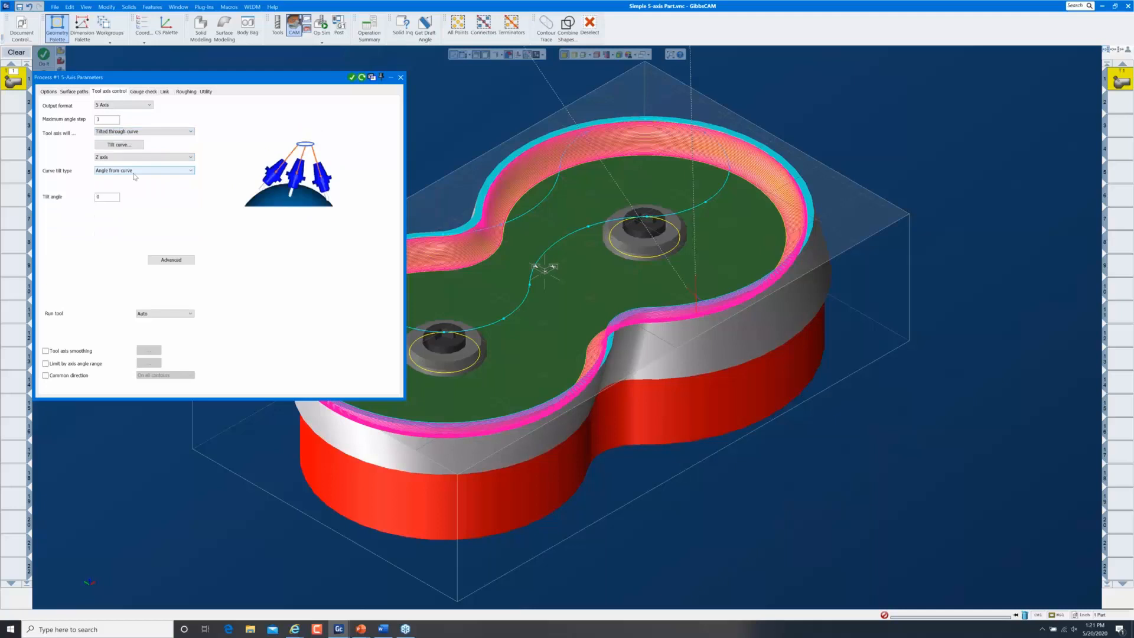
- Assign the raised curve as the tilt curve, regenerate the toolpath and close the process parameters
click(131, 145)
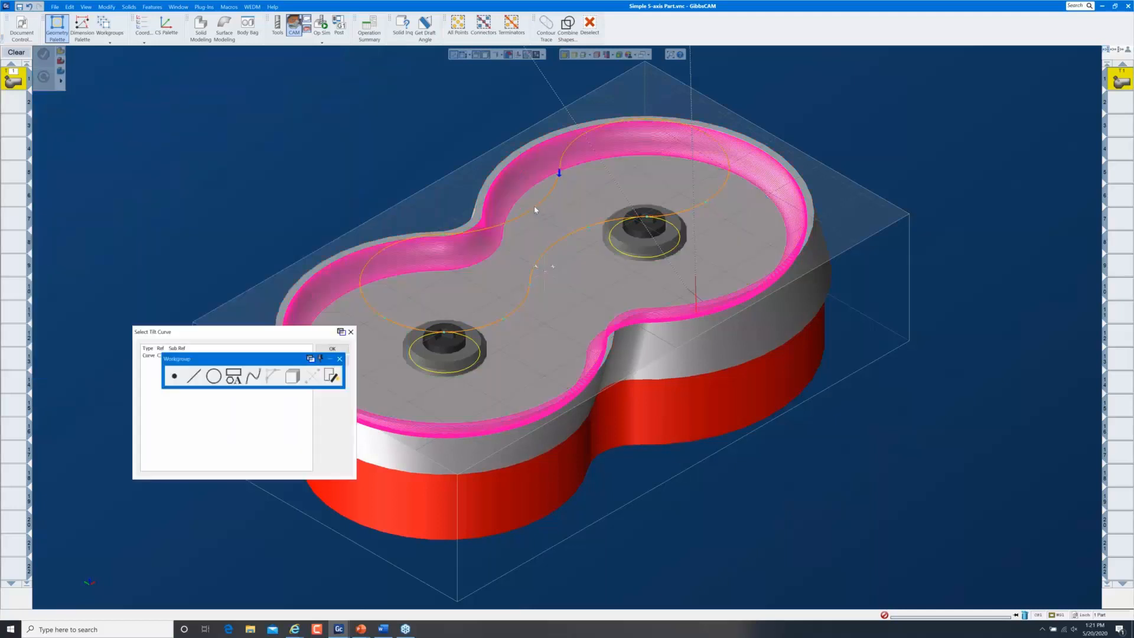
click(534, 209)
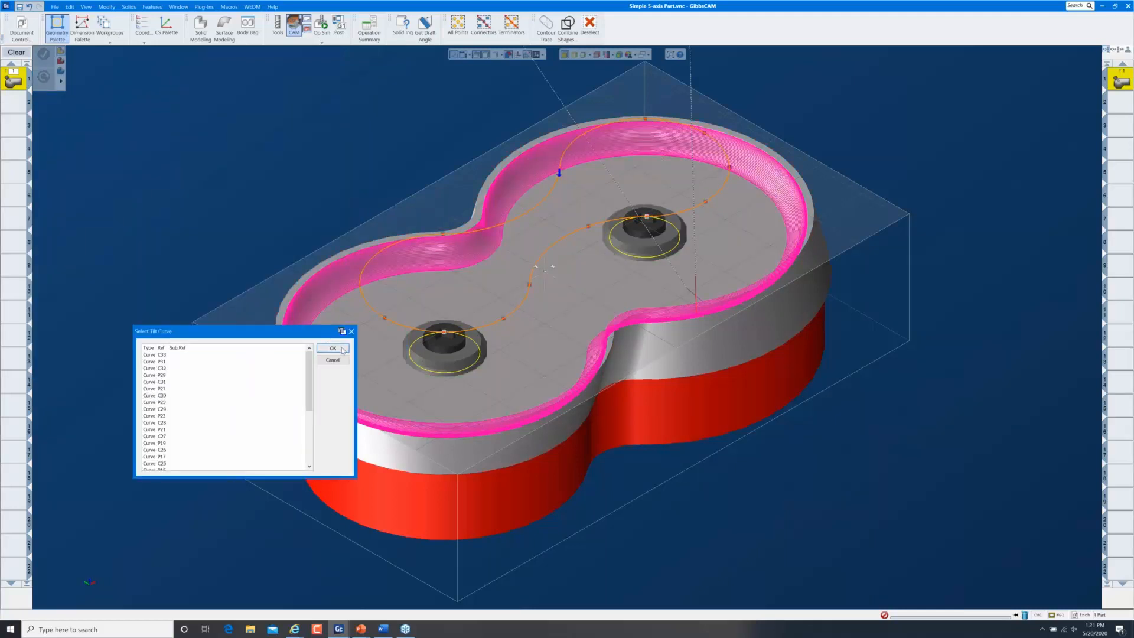
click(333, 349)
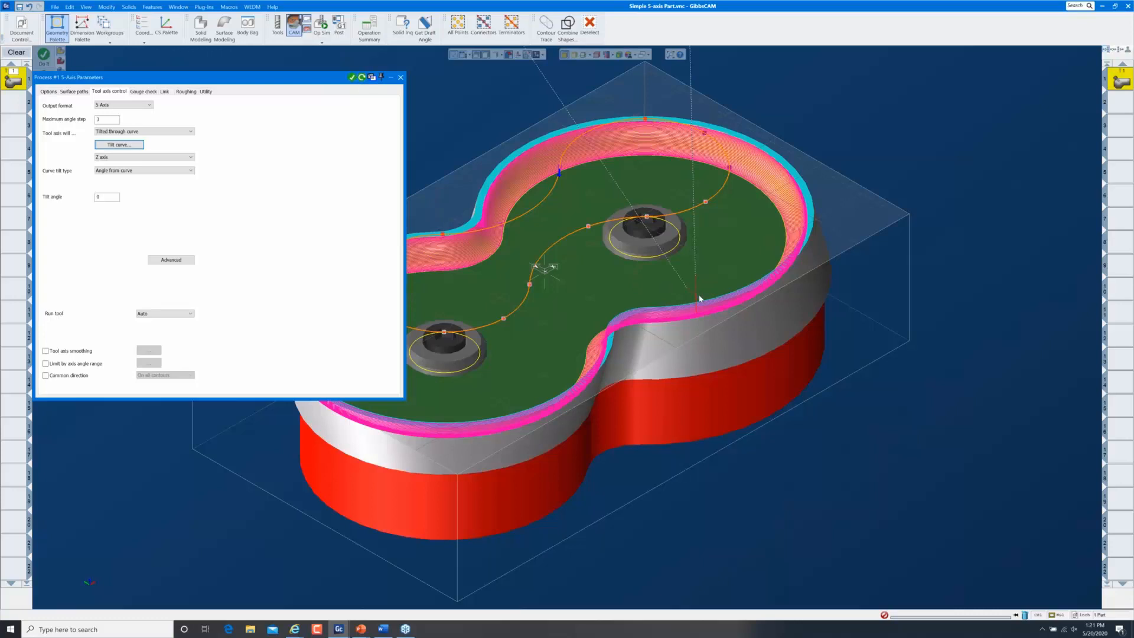
click(362, 77)
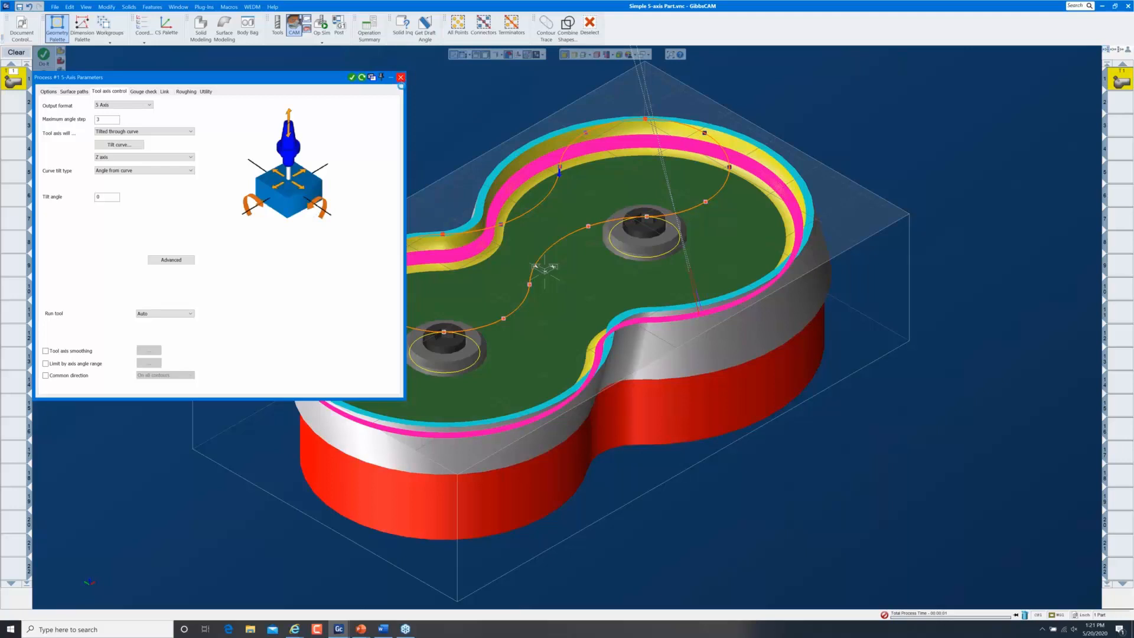
click(401, 78)
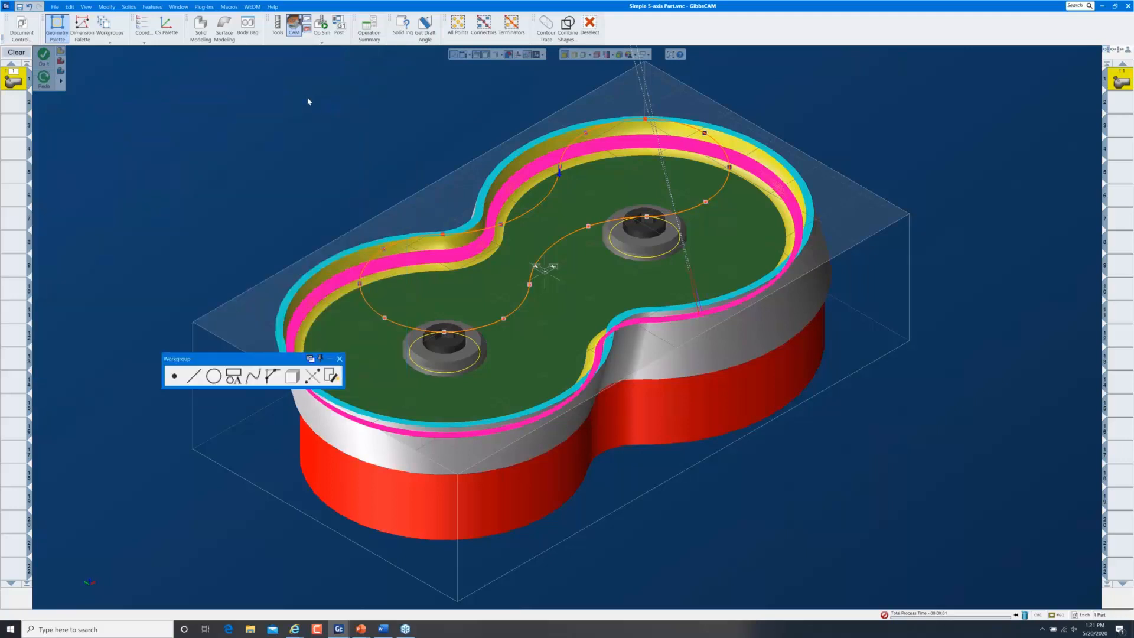
- Simulate the regenerated toolpath with the point of view locked to Machine, adjusting the playback speed, and close the simulation
click(341, 359)
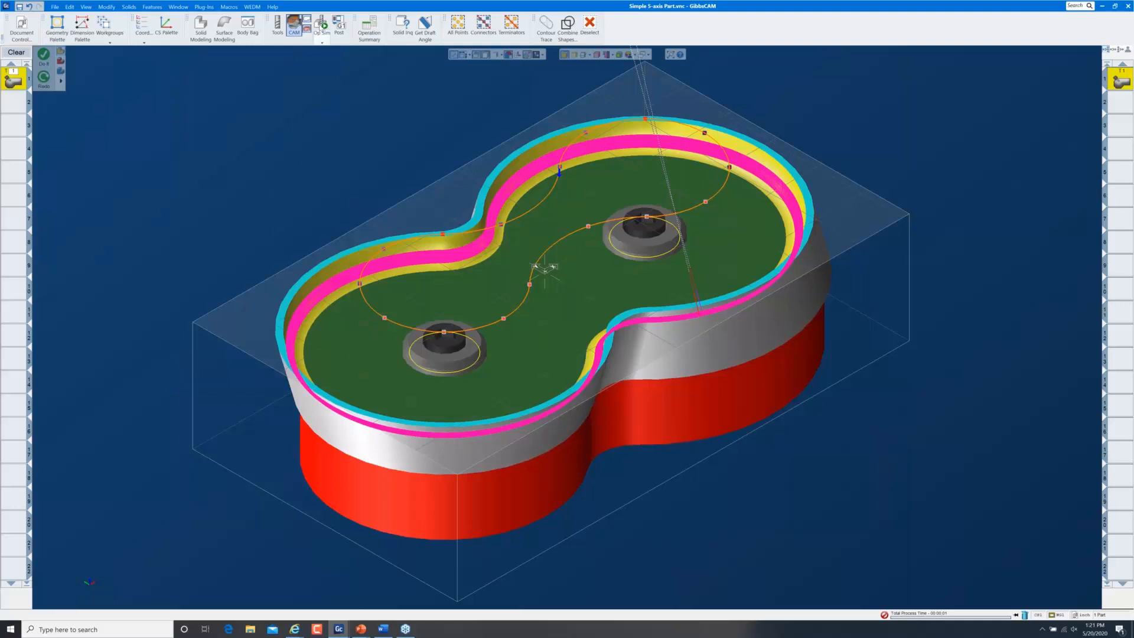
click(321, 27)
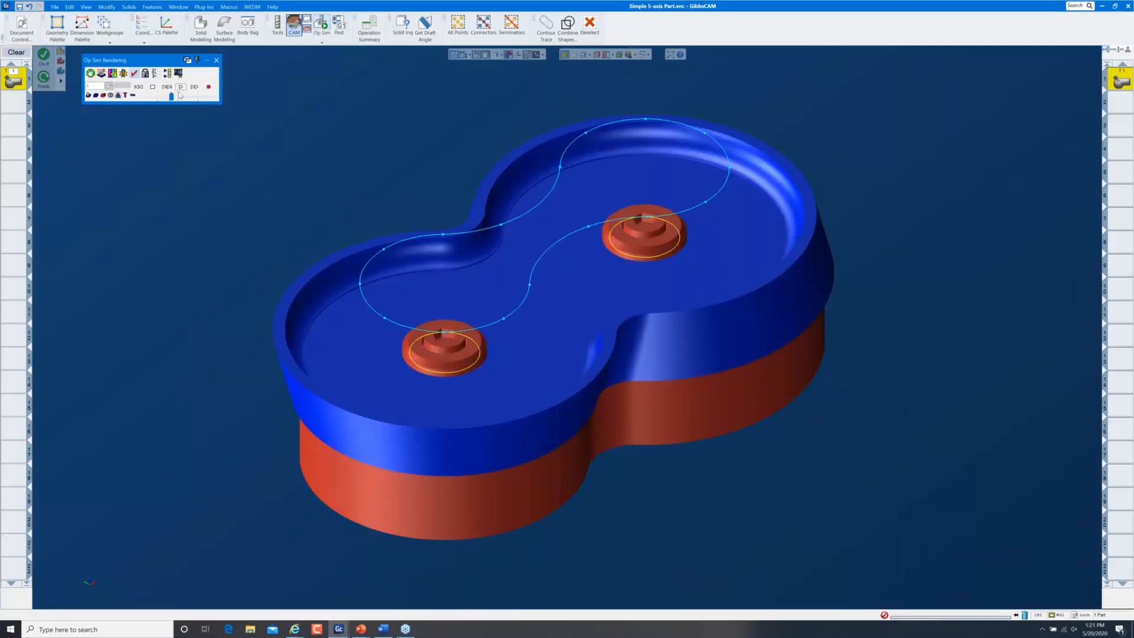
click(144, 73)
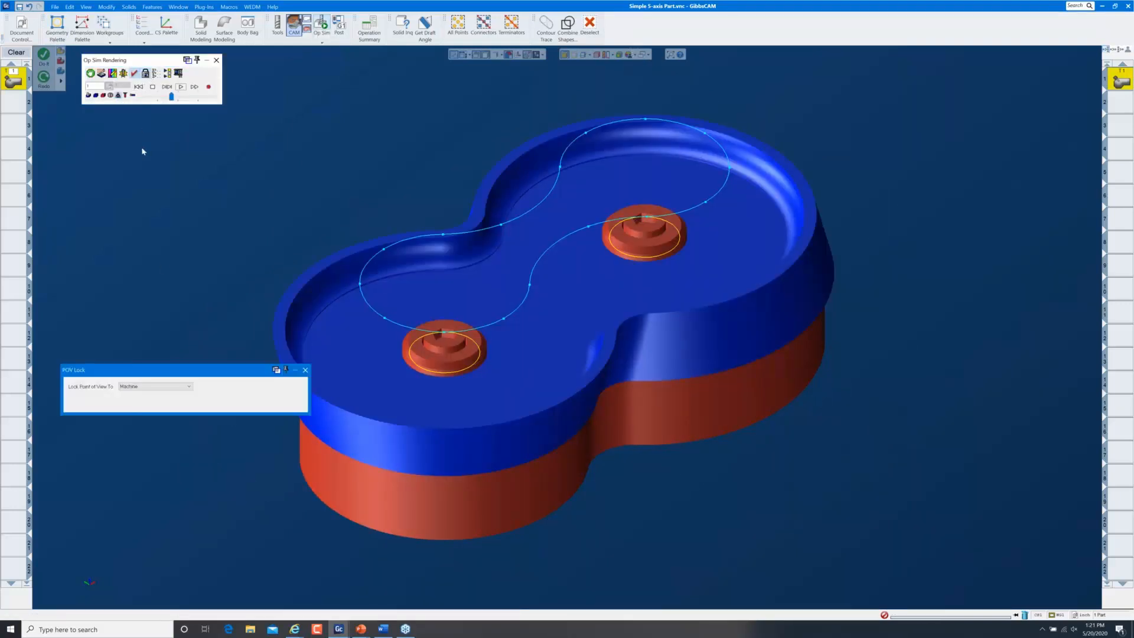
click(305, 369)
drag(171, 97, 168, 96)
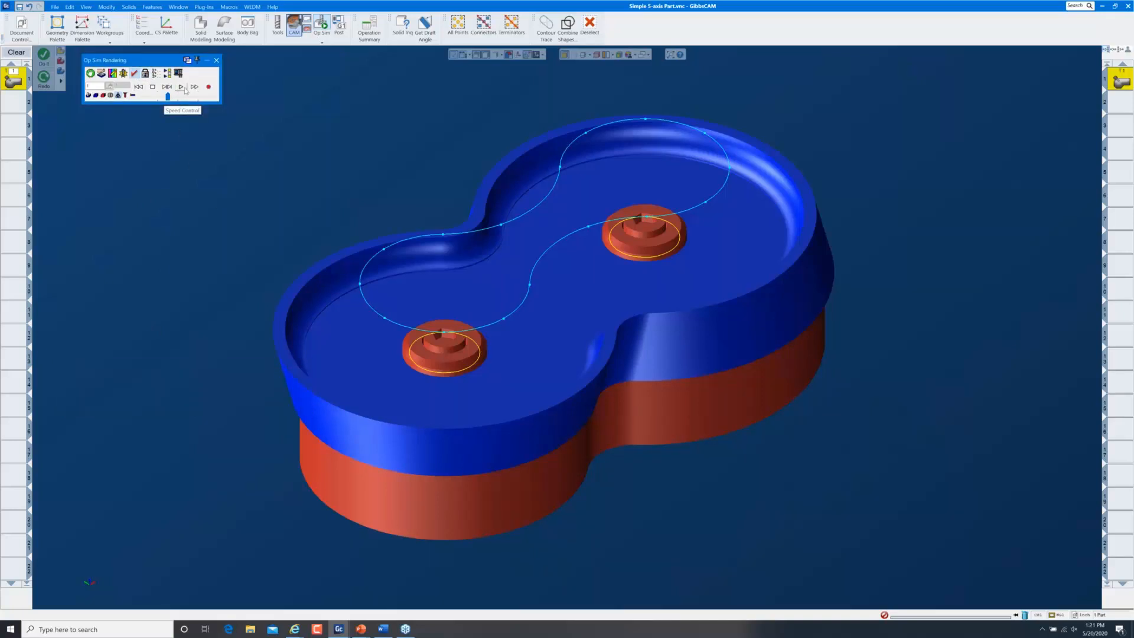
click(181, 87)
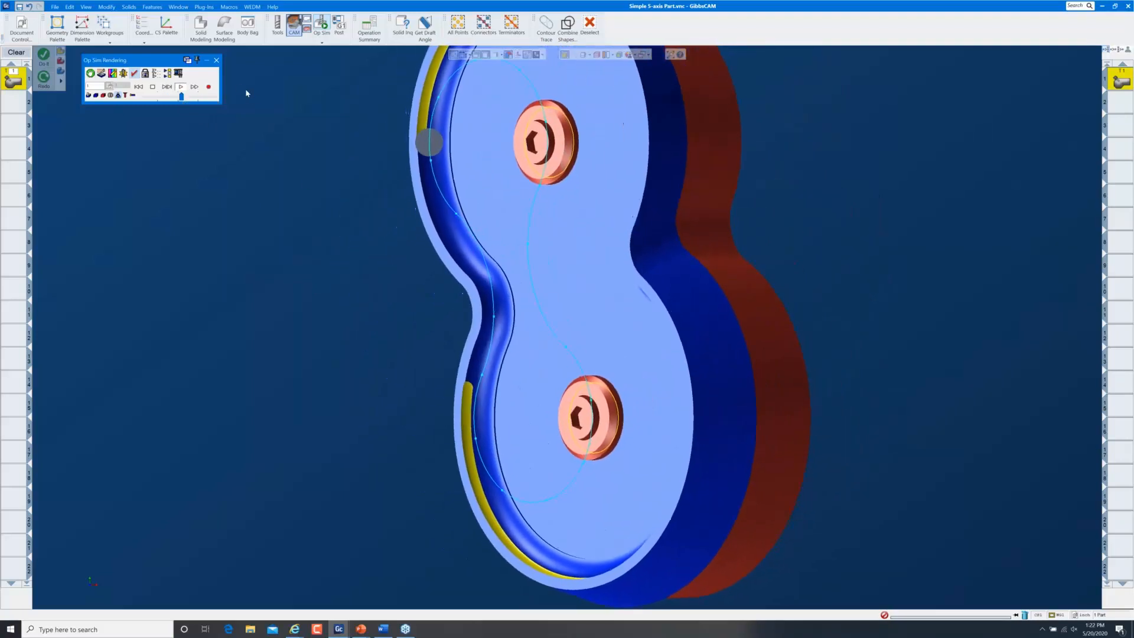
click(216, 60)
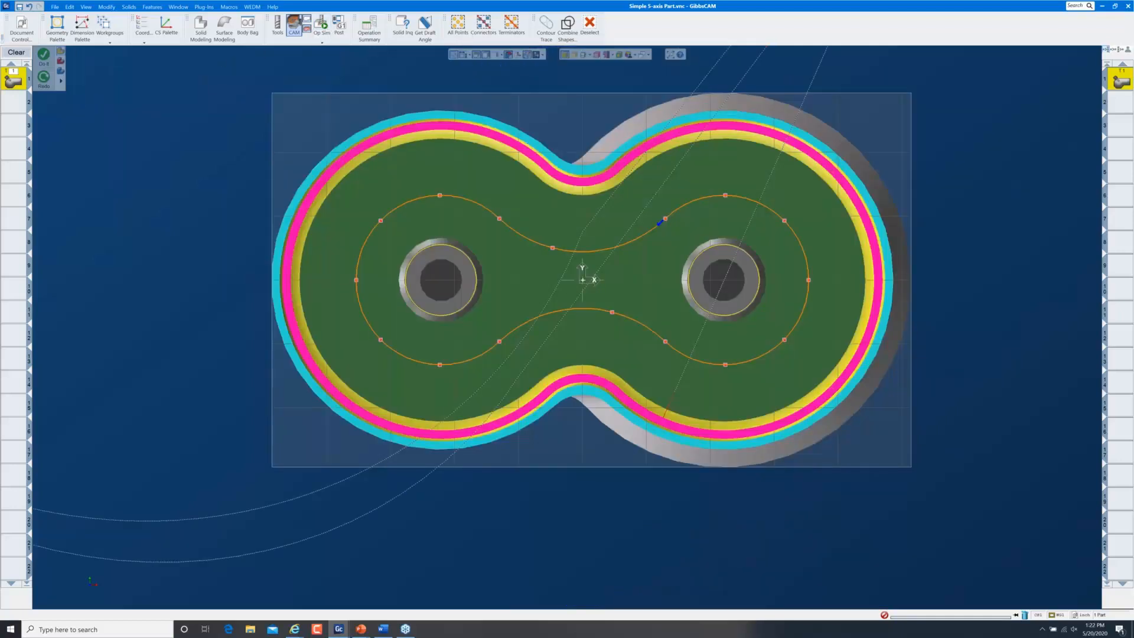
- Clear the operation selection and bring the Extrude(79) body out of the Body Bag into the workspace
key(ctrl+i)
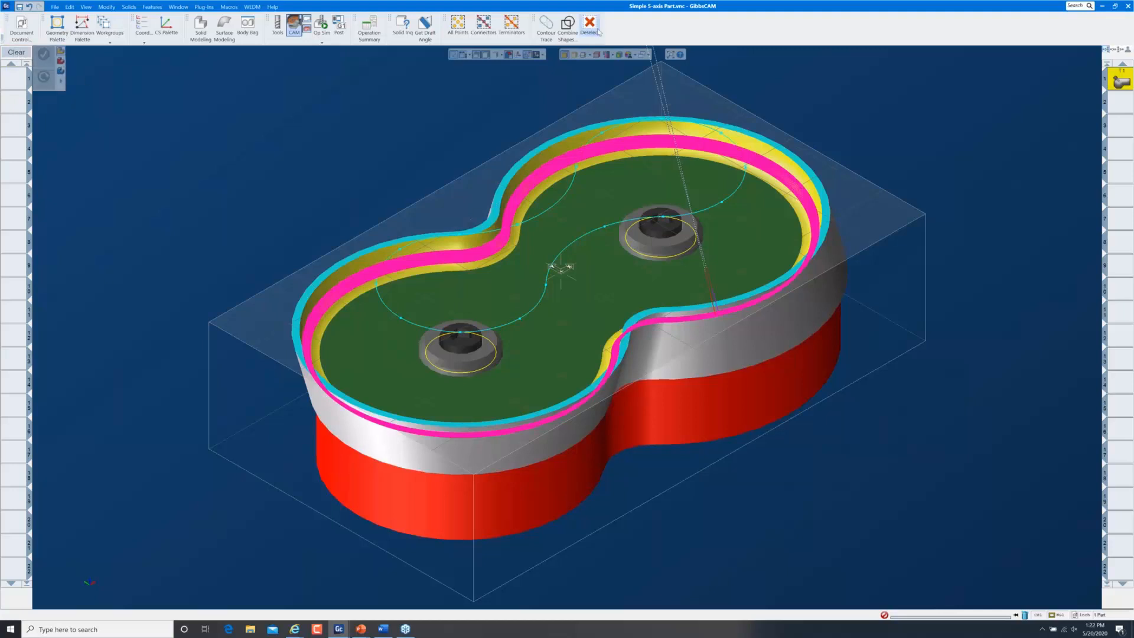
click(596, 33)
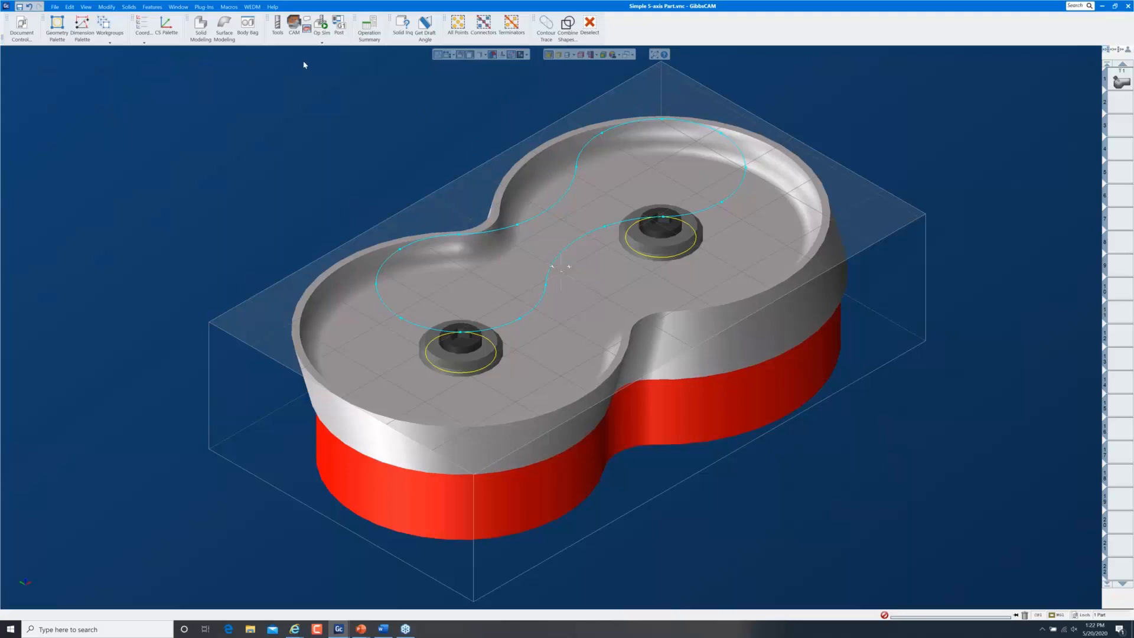
click(249, 27)
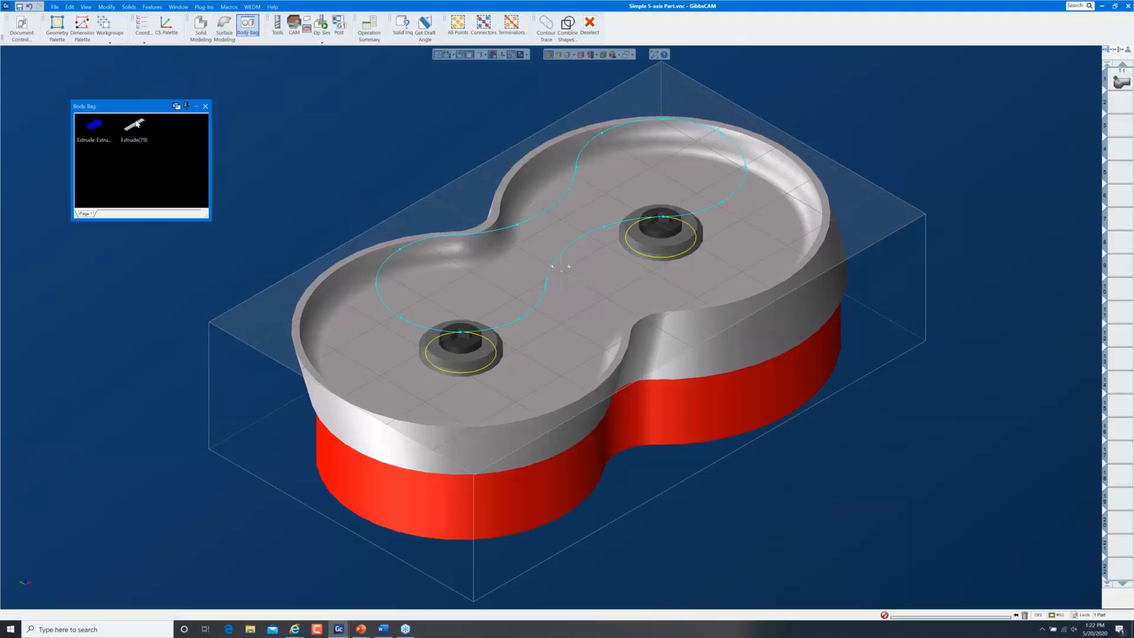
drag(134, 124, 270, 107)
click(205, 106)
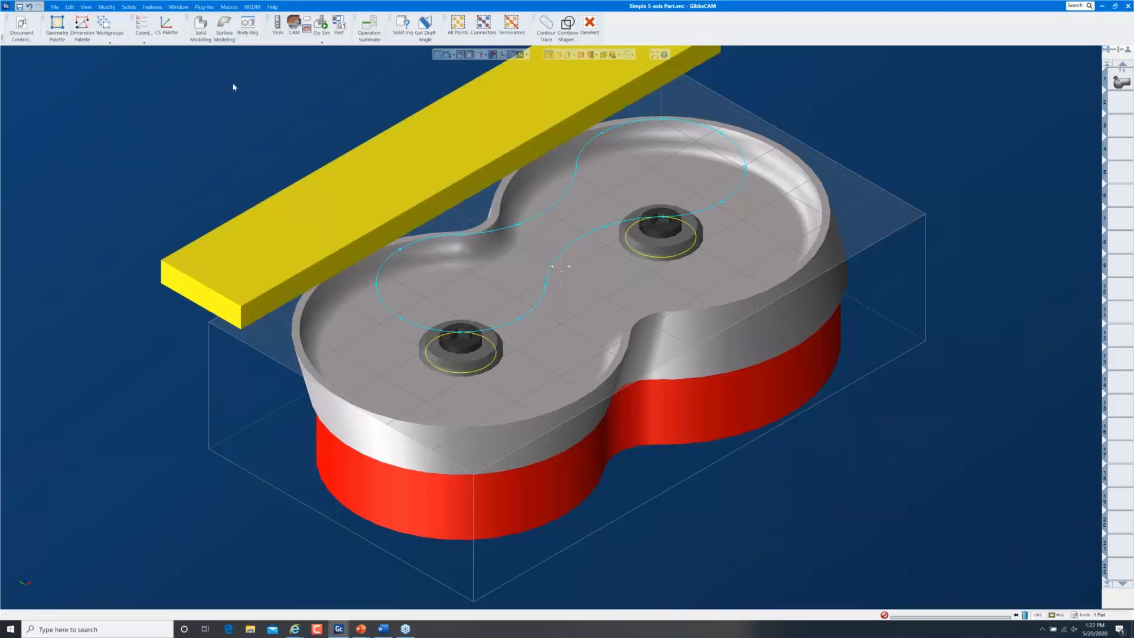
click(233, 87)
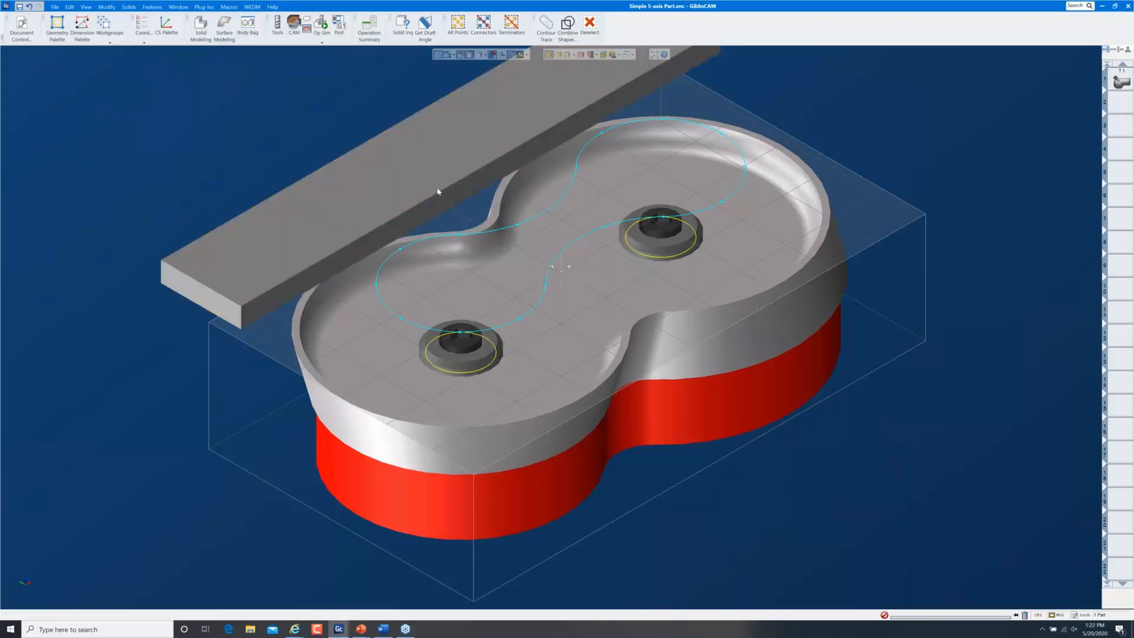
- Examine the rectangular bar's position over the part from above and at an angle, and clear its selection
click(416, 161)
key(ctrl+h)
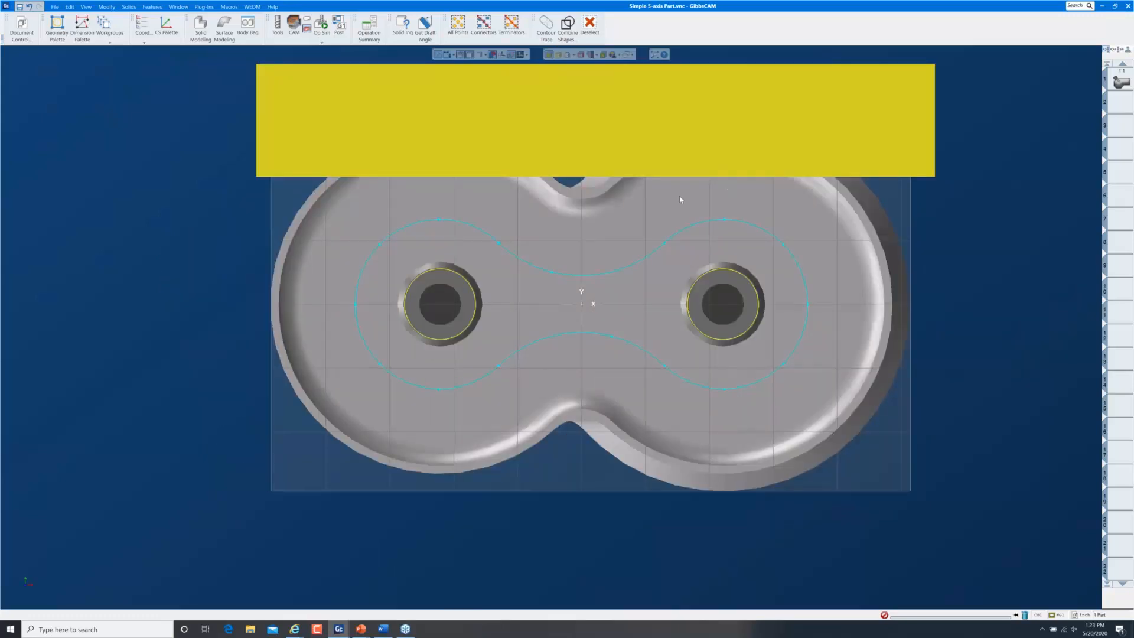
middle_drag(626, 349, 603, 214)
middle_drag(240, 219, 516, 289)
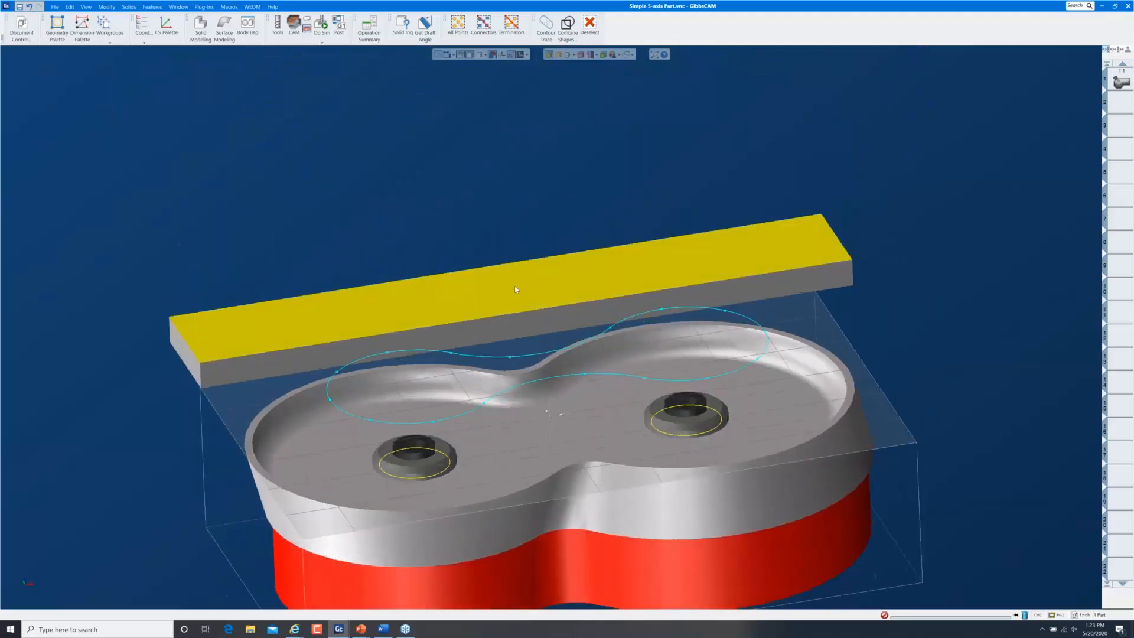
right_click(532, 289)
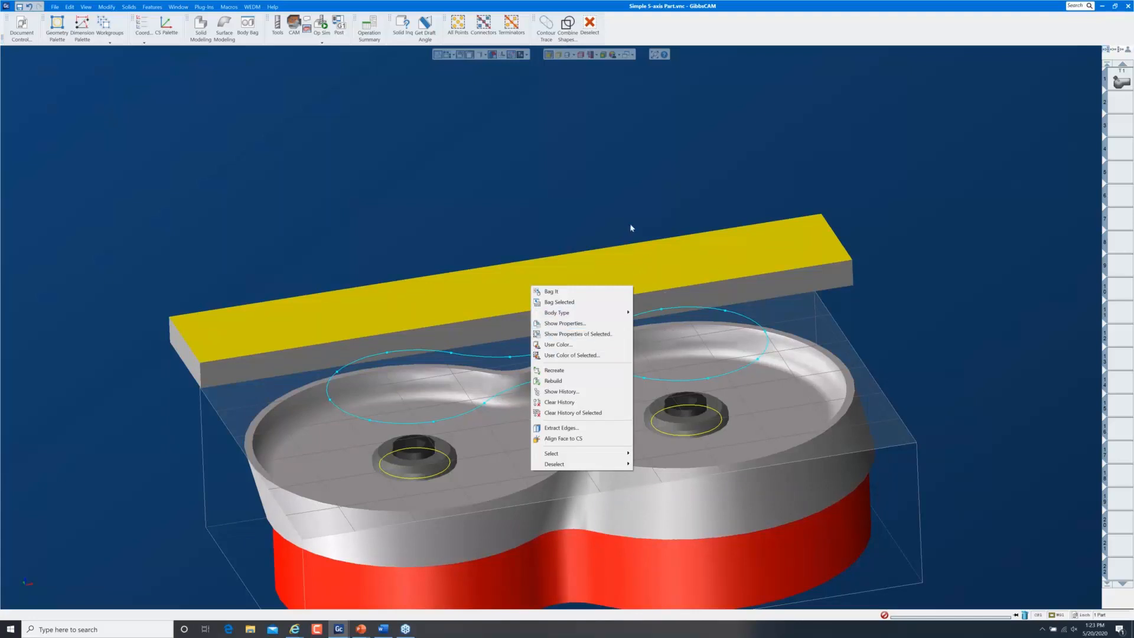
click(626, 204)
click(626, 204)
key(ctrl+h)
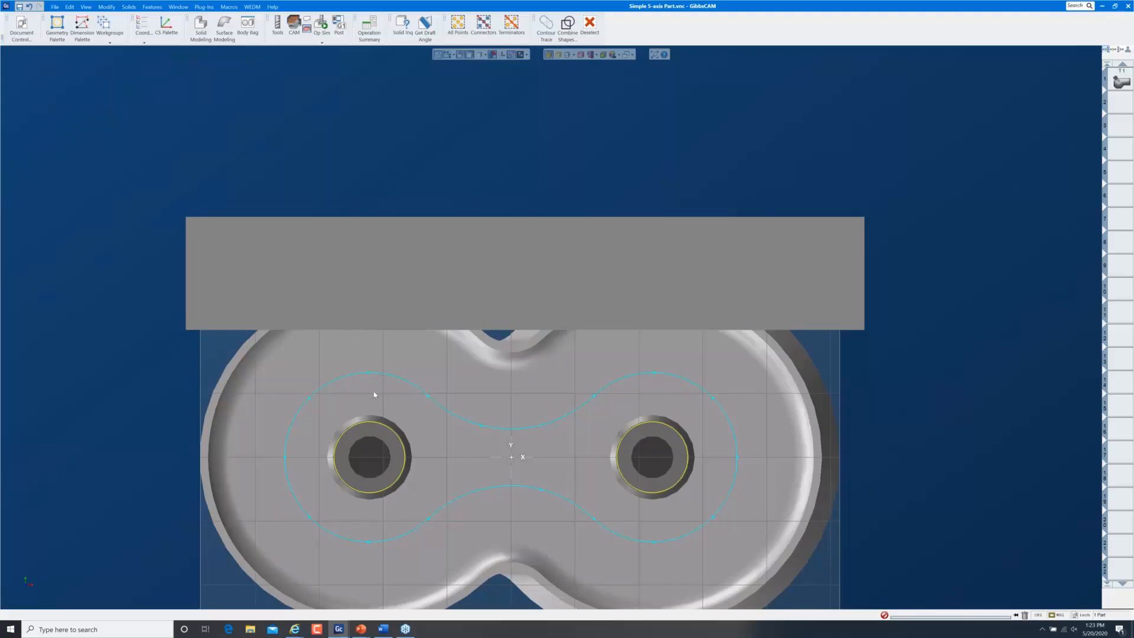
- Set the rectangular bar's body type to Stock and clear the selection
key(ctrl+i)
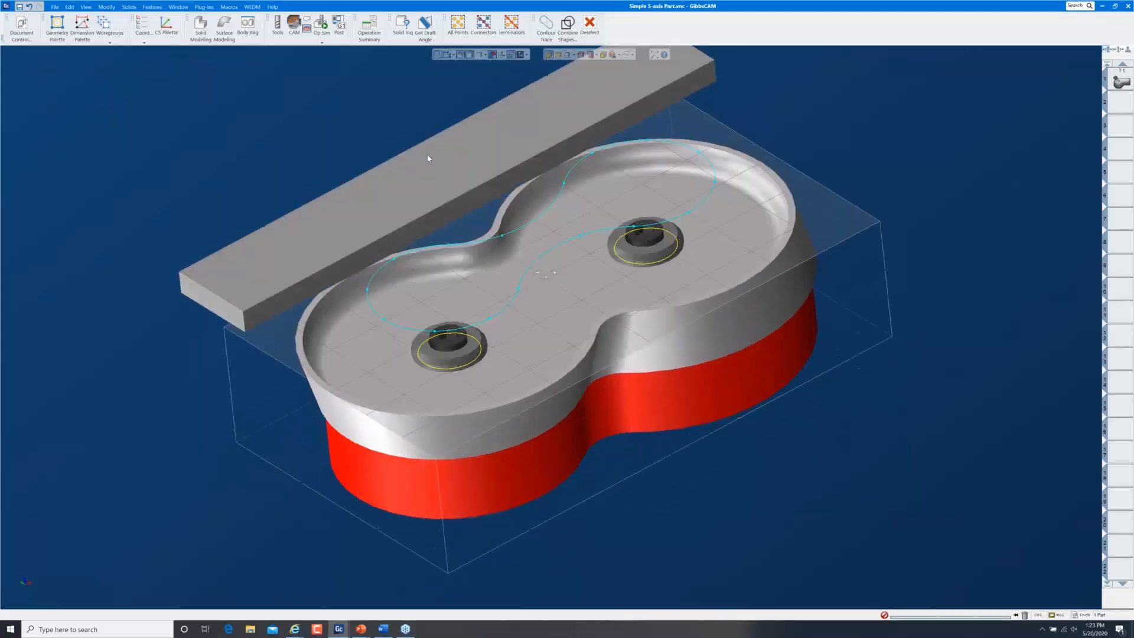
click(430, 158)
right_click(431, 157)
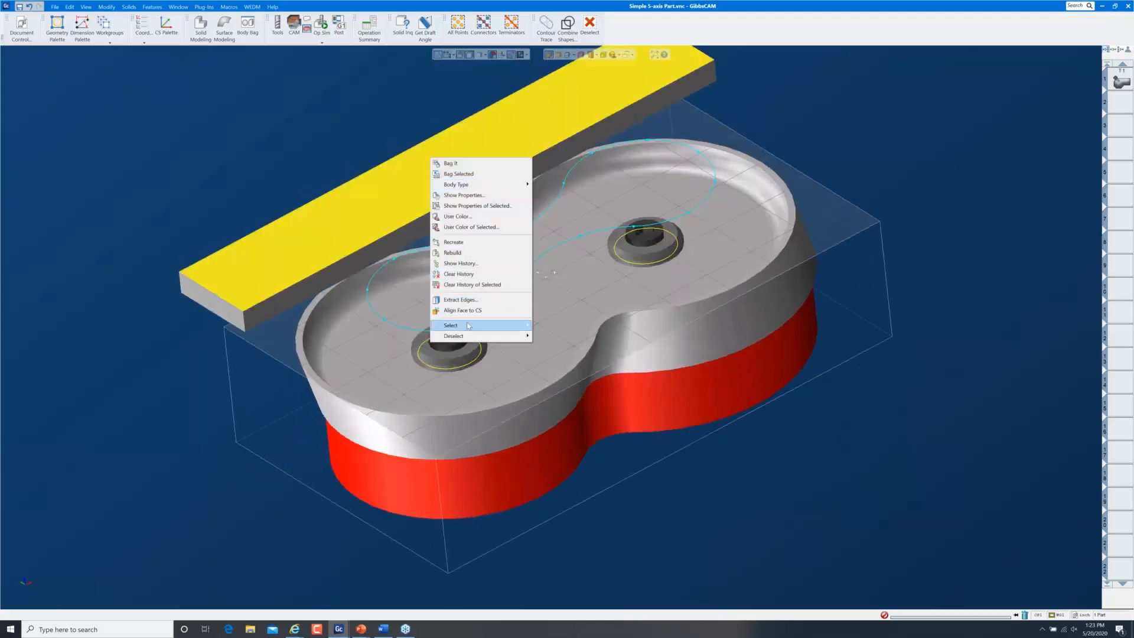
mouse_move(458, 184)
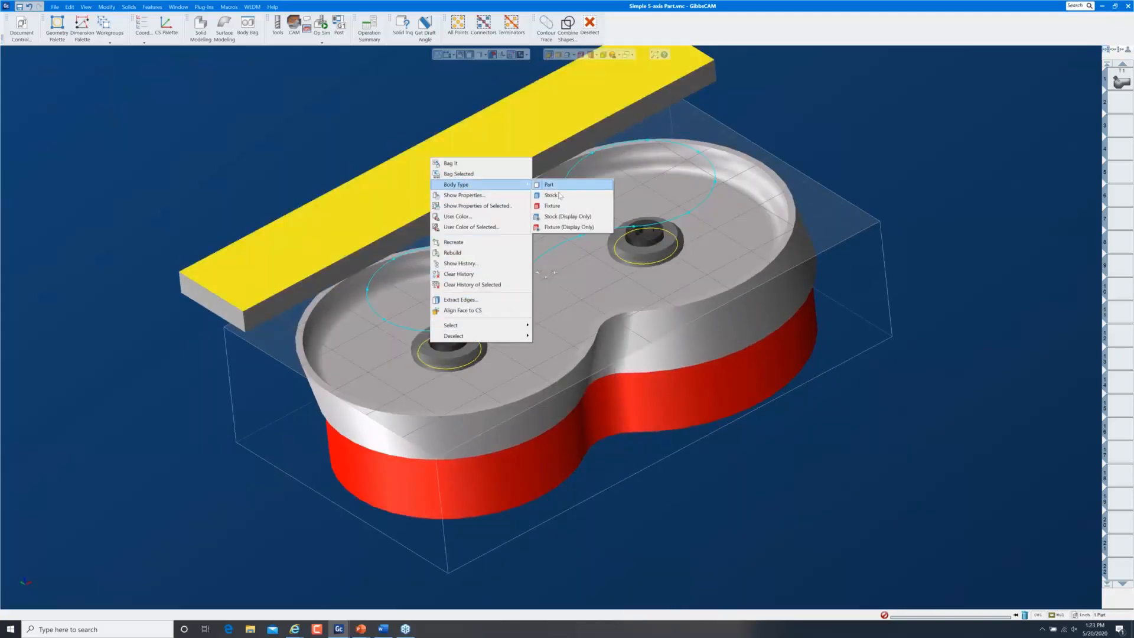
click(558, 196)
click(420, 101)
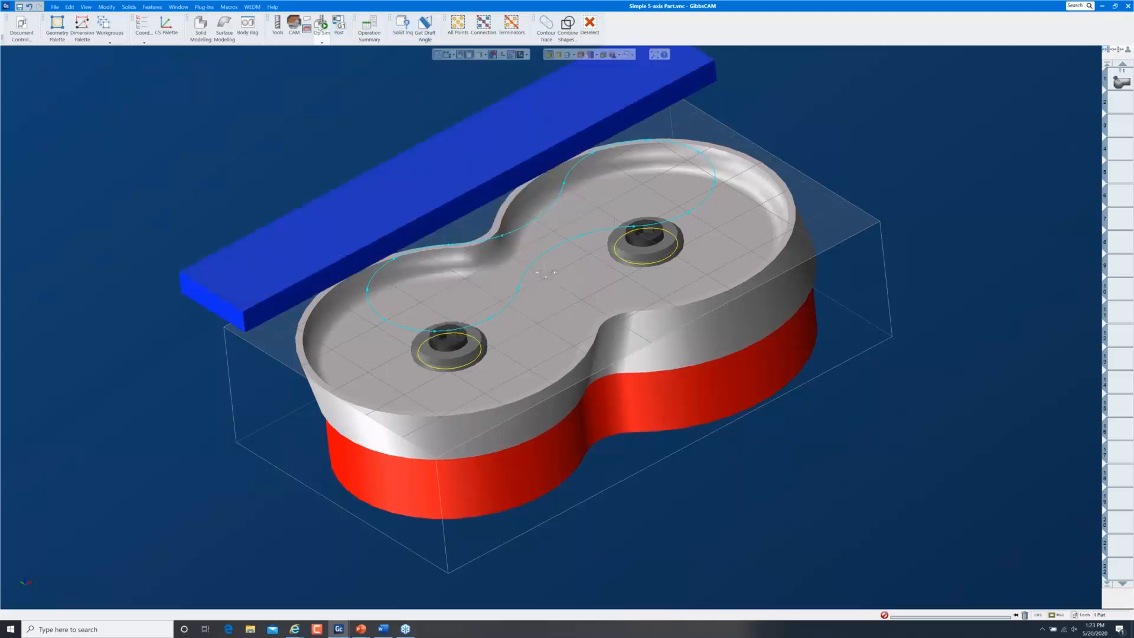
- Simulate the toolpath past the bar with the point of view locked to Fixed Part, and close the simulation
click(322, 27)
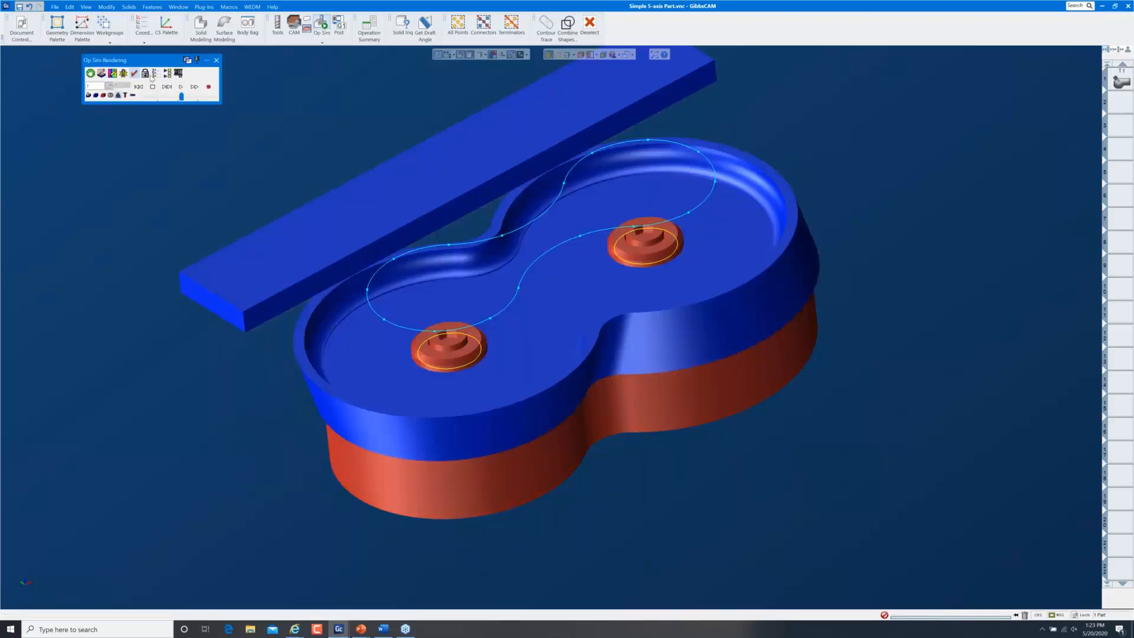
click(146, 77)
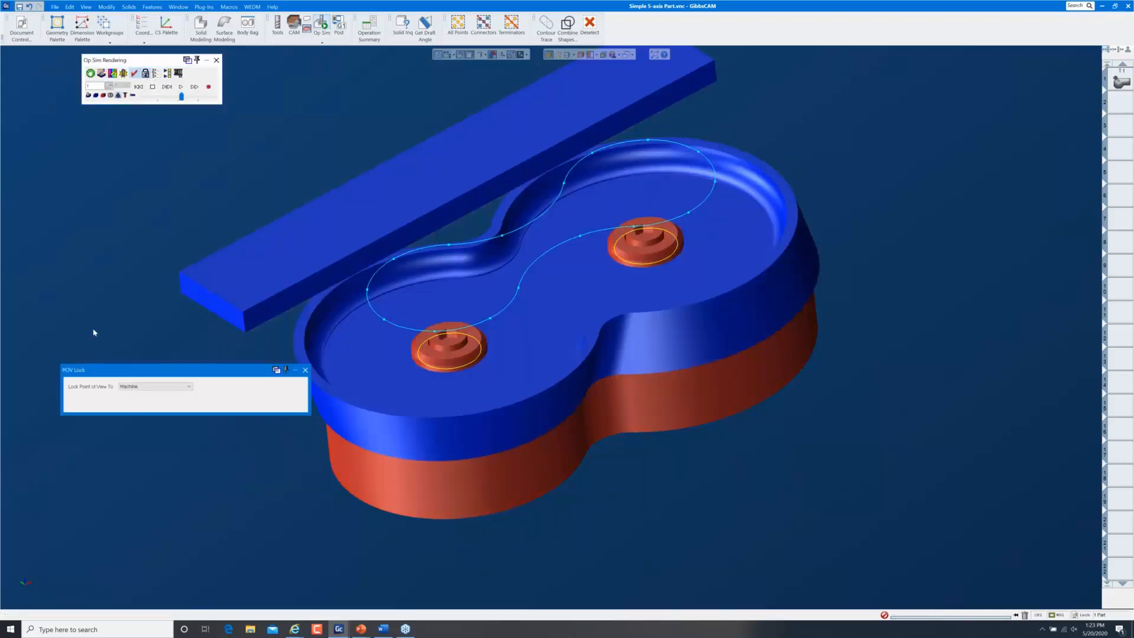
click(125, 386)
click(130, 393)
click(305, 370)
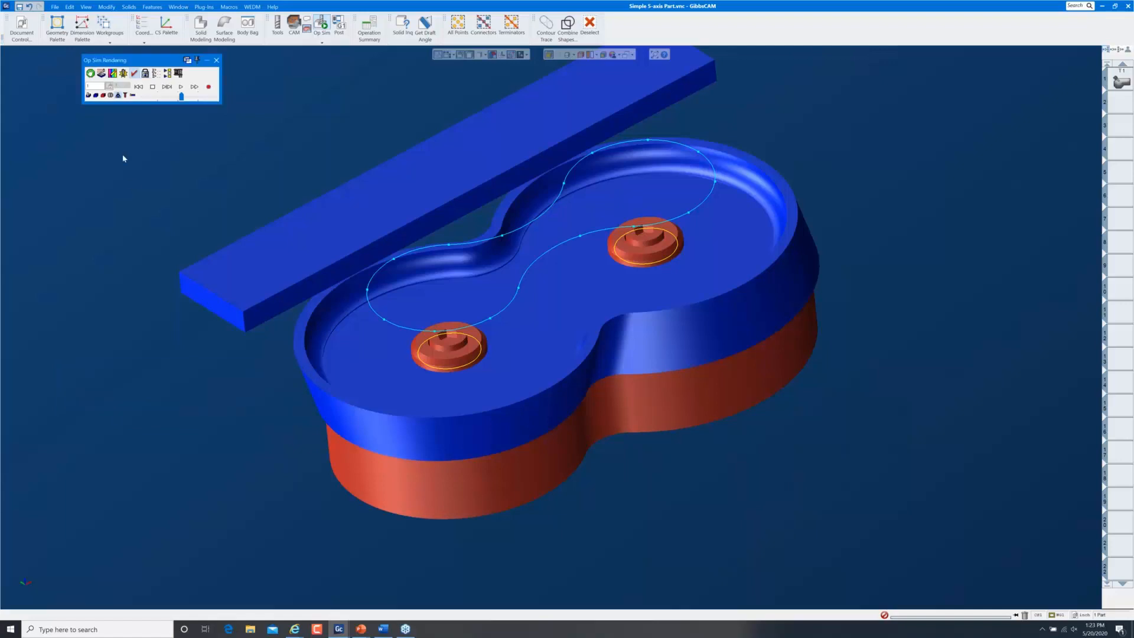
click(181, 87)
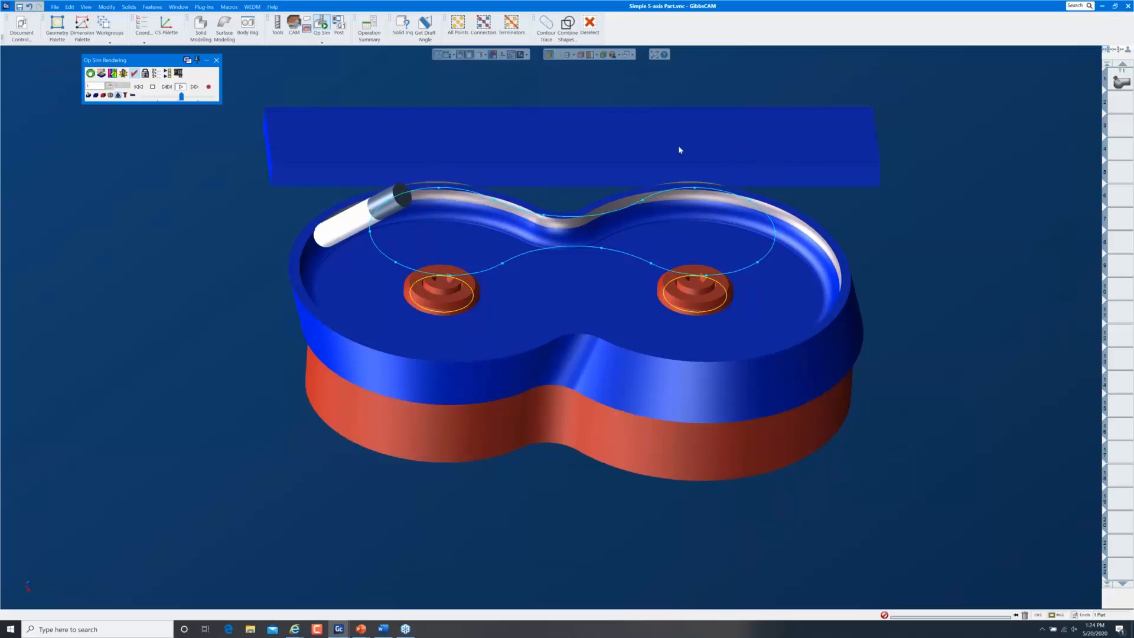
click(217, 60)
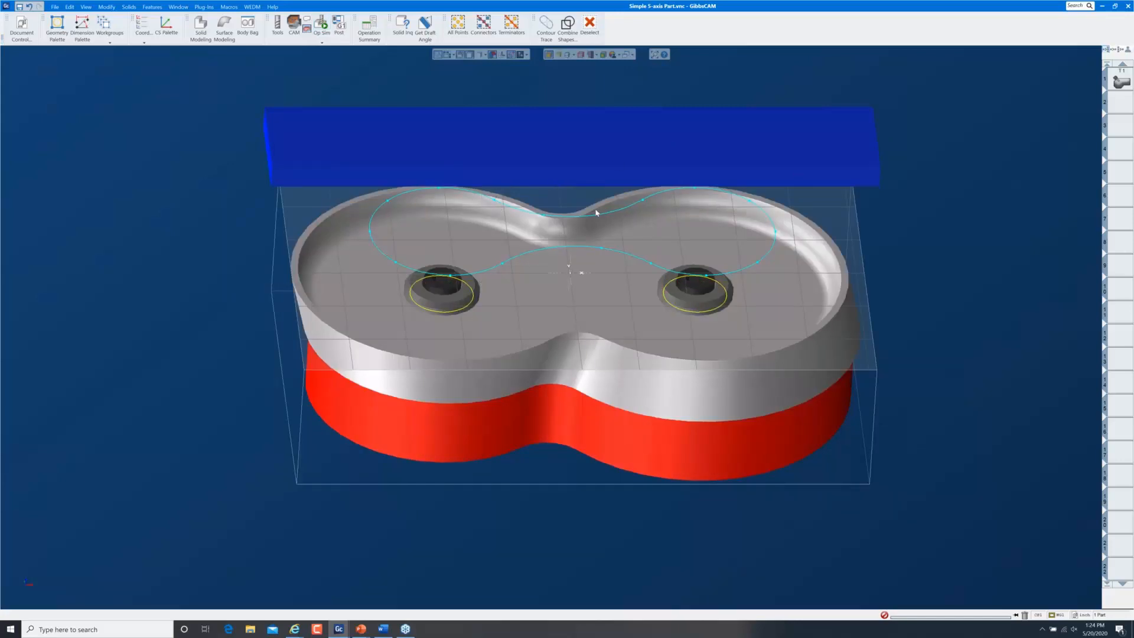
- Reopen the 5-axis process parameters and enable the first gouge check with the Tilt tool strategy
double_click(1113, 84)
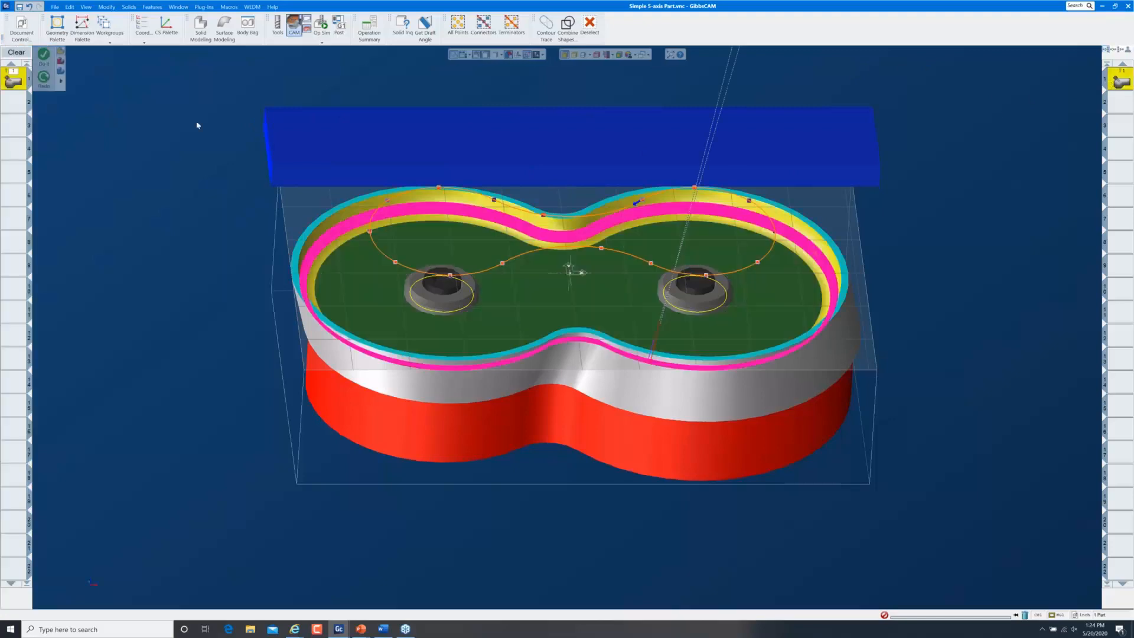
double_click(13, 82)
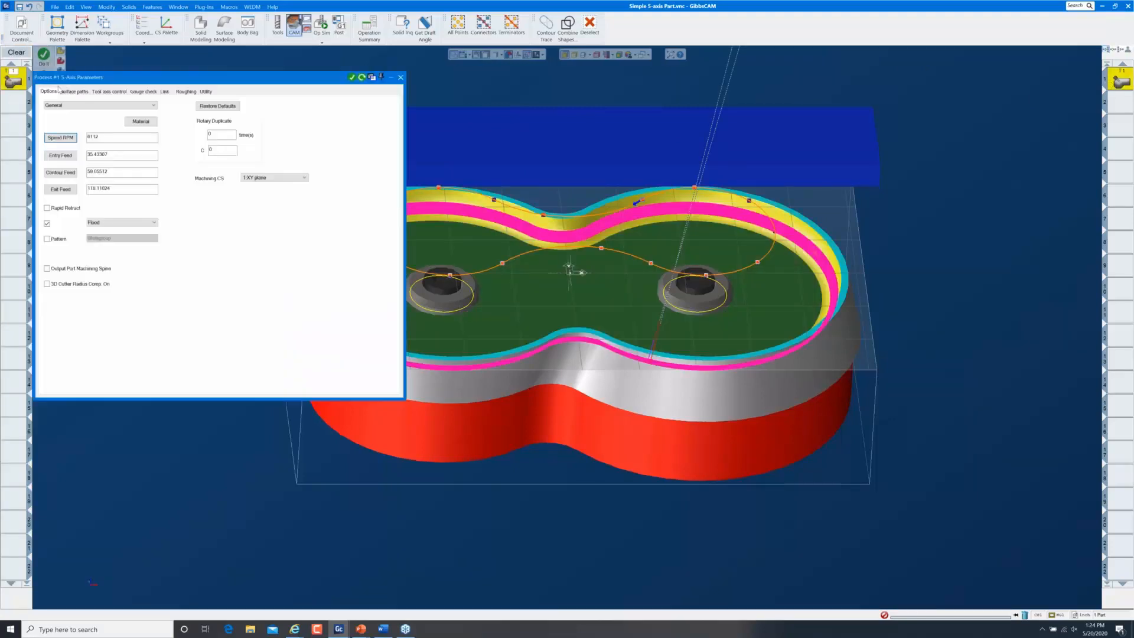
click(146, 93)
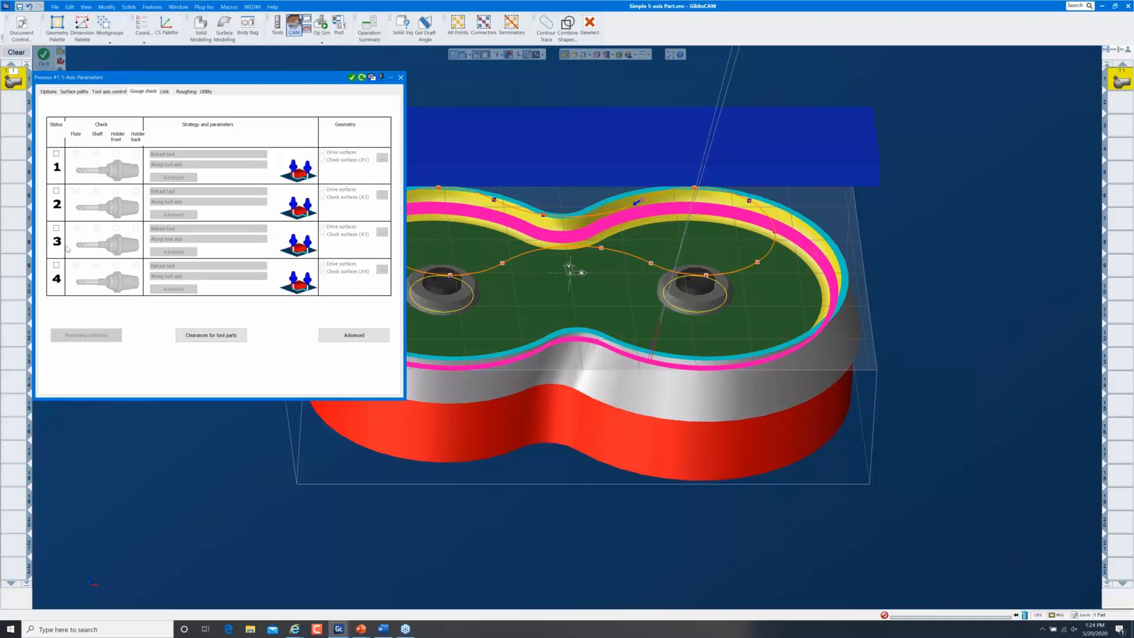
click(56, 154)
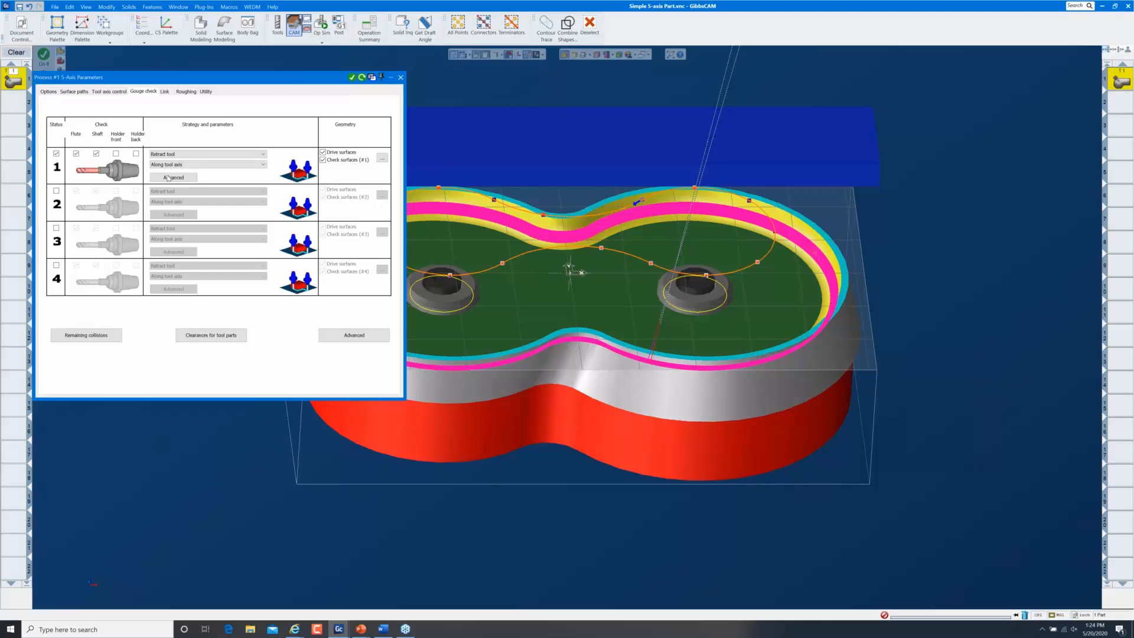
click(191, 155)
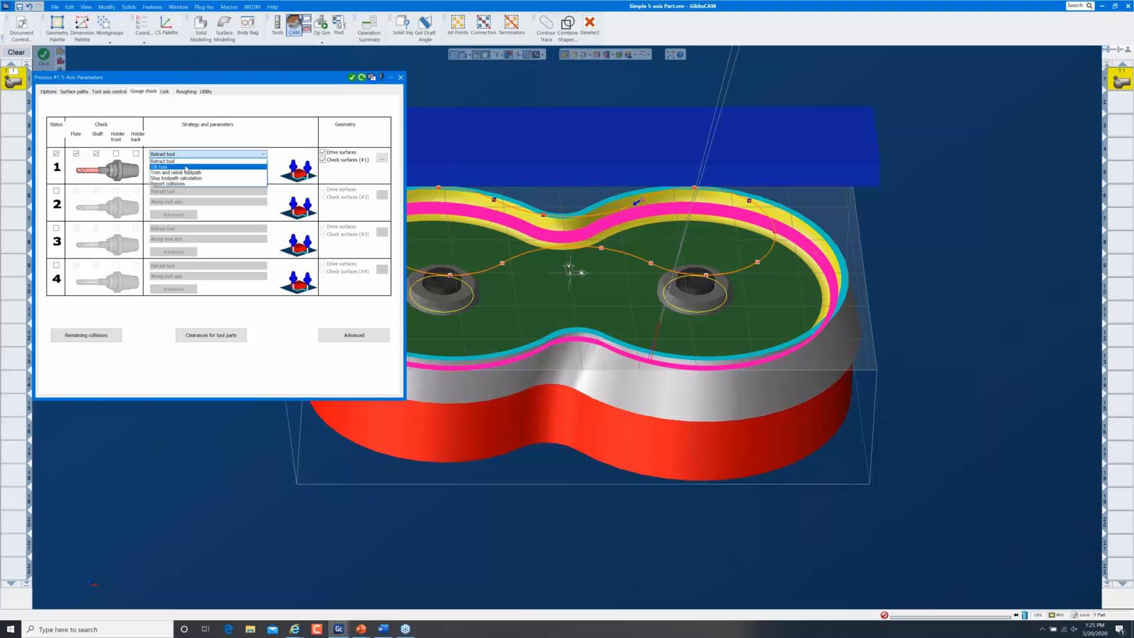
click(186, 168)
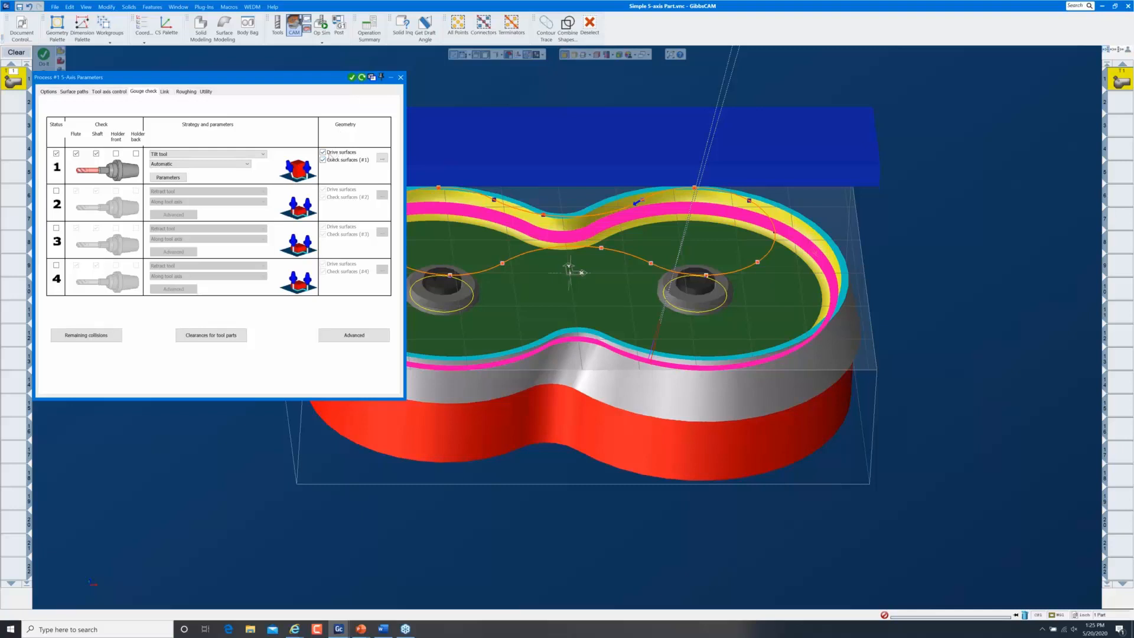
- Exclude drive surfaces from the first gouge check and set its stock to leave to 0.0625
click(336, 153)
double_click(377, 168)
text(.0625)
- Assign the bar's faces as the first gouge check's check surfaces, regenerate the toolpath and close the process parameters
click(382, 158)
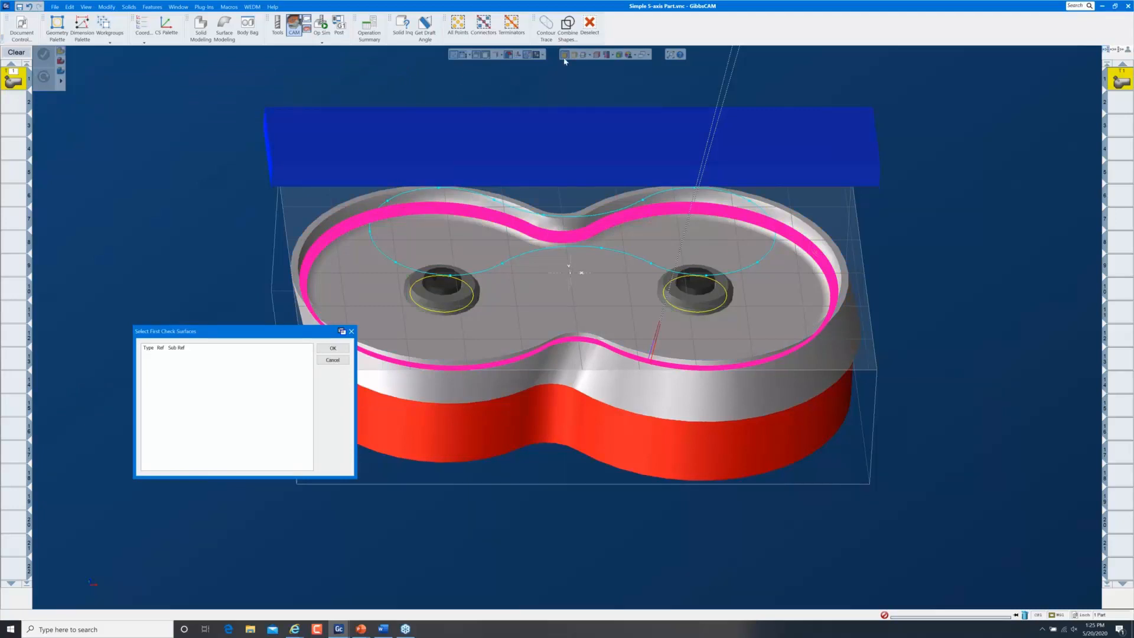
click(552, 140)
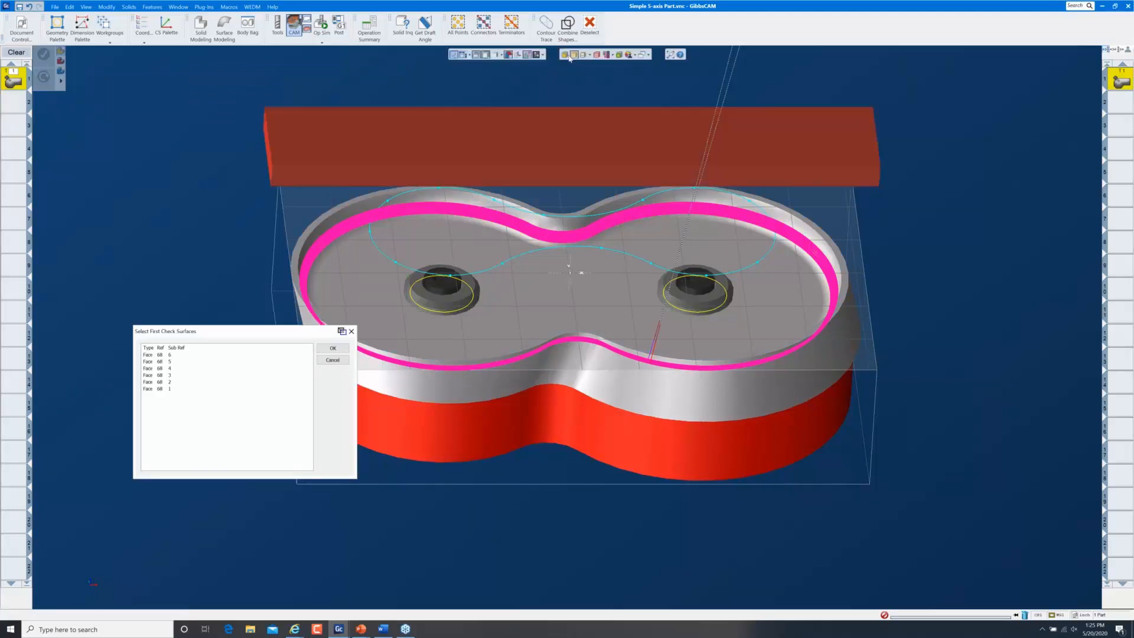
click(331, 349)
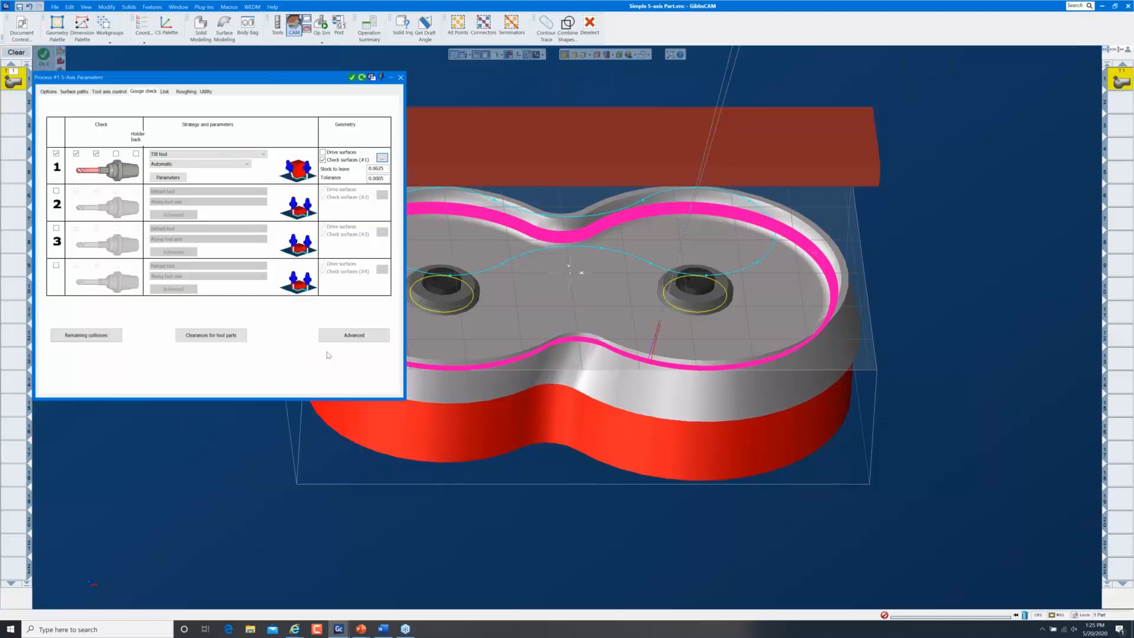
click(362, 78)
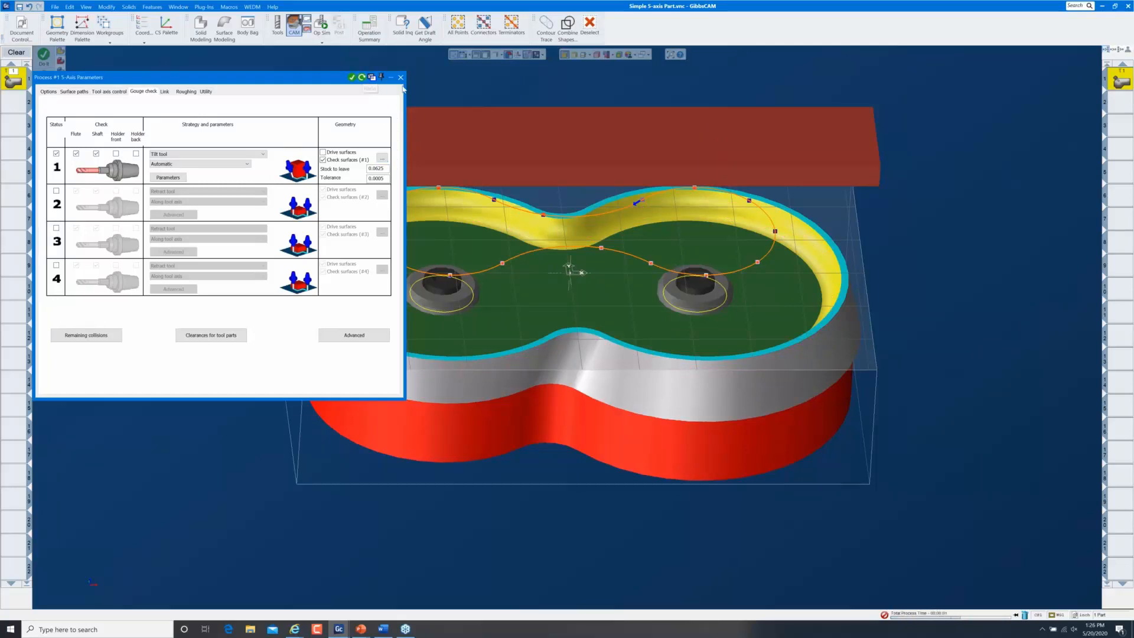
click(400, 77)
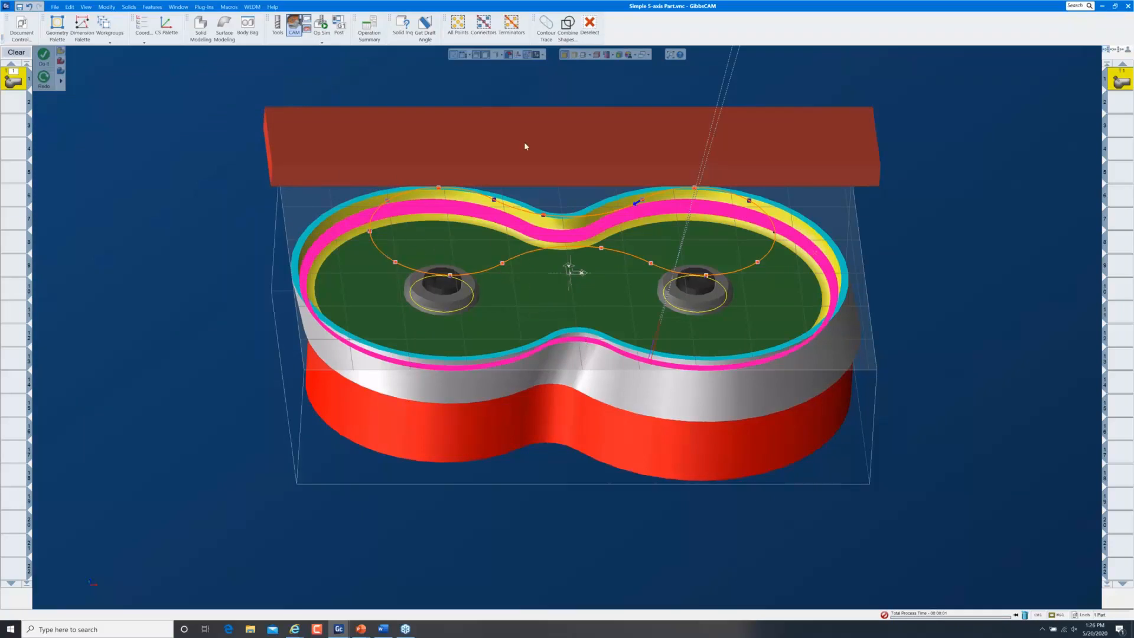
- Simulate the regenerated toolpath from the right side view with the point of view locked to Fixed Part, slowing the playback
scroll(770, 356, down, 1)
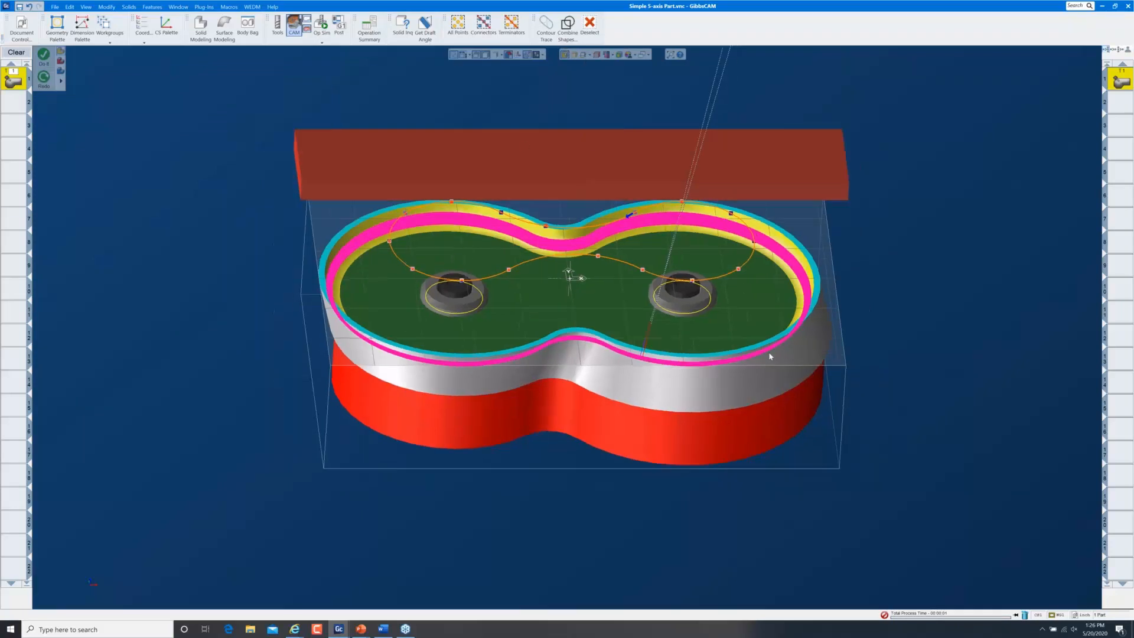
key(ctrl+r)
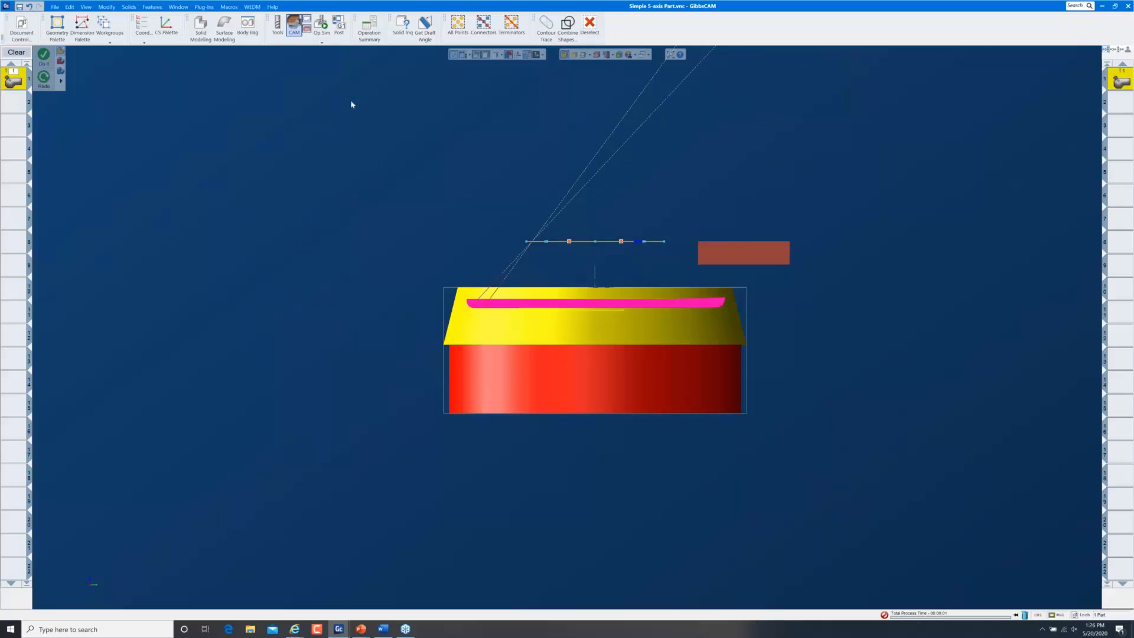
click(321, 26)
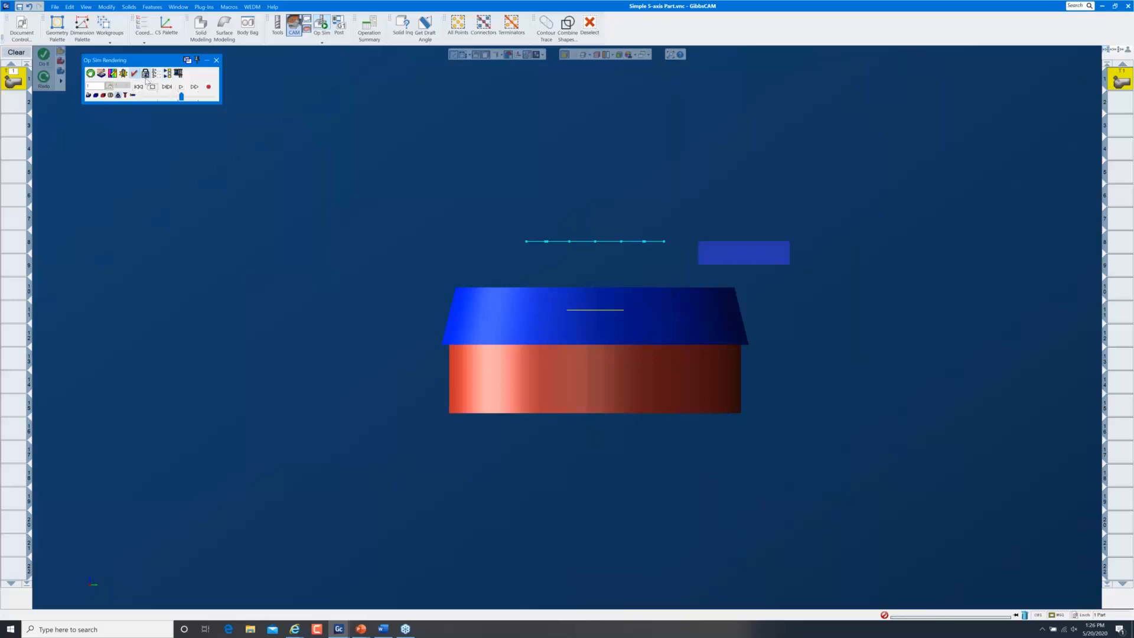
click(145, 74)
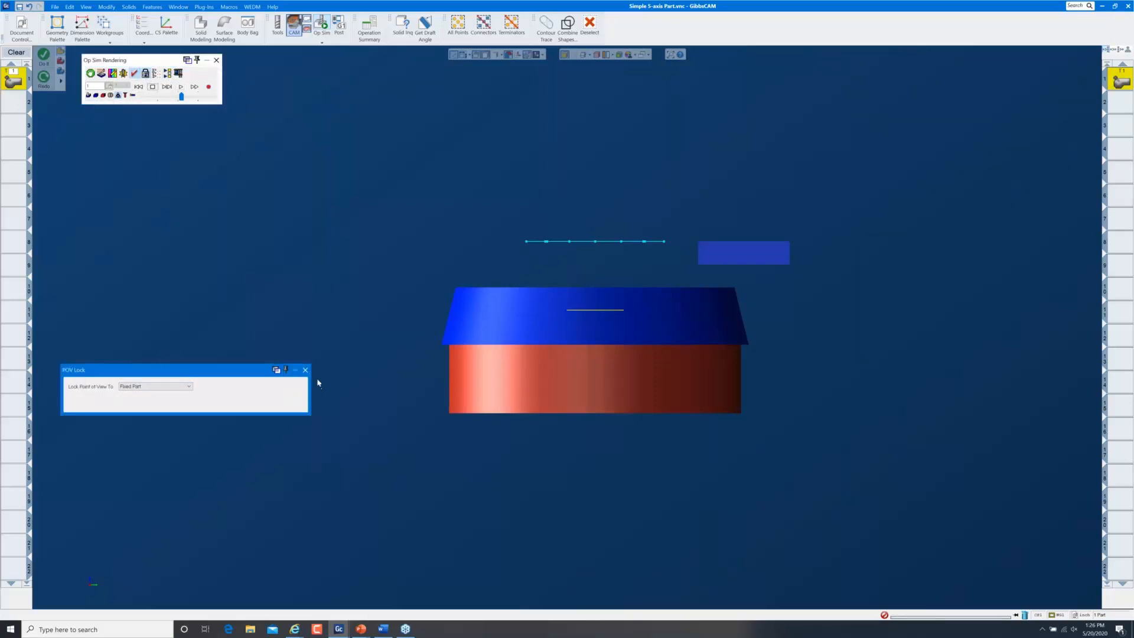
click(305, 369)
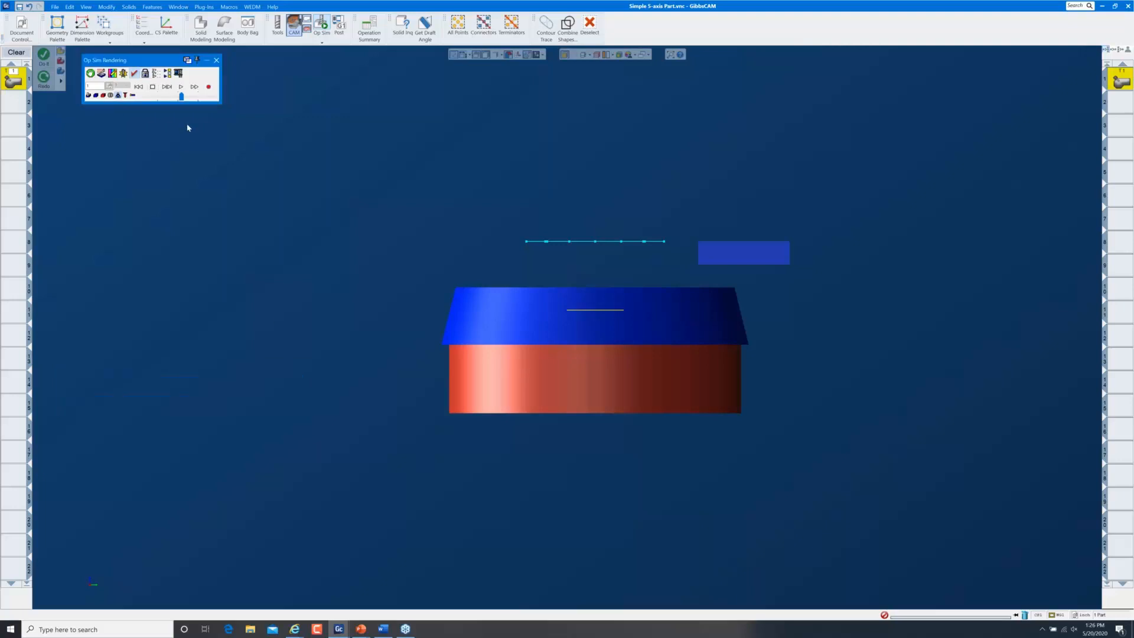
click(181, 87)
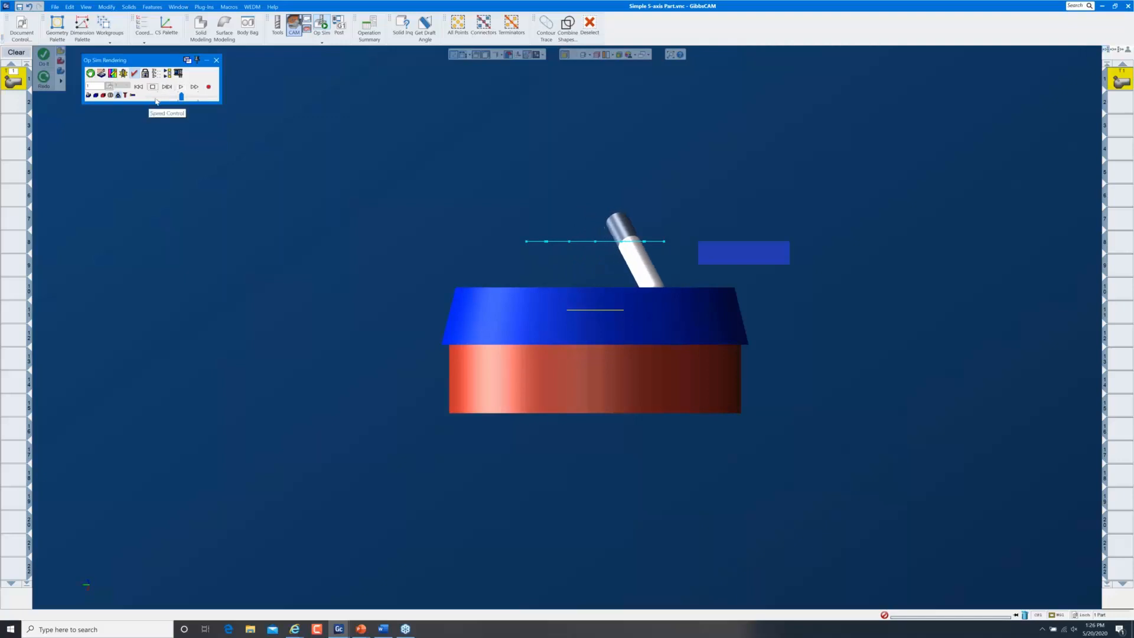
click(157, 100)
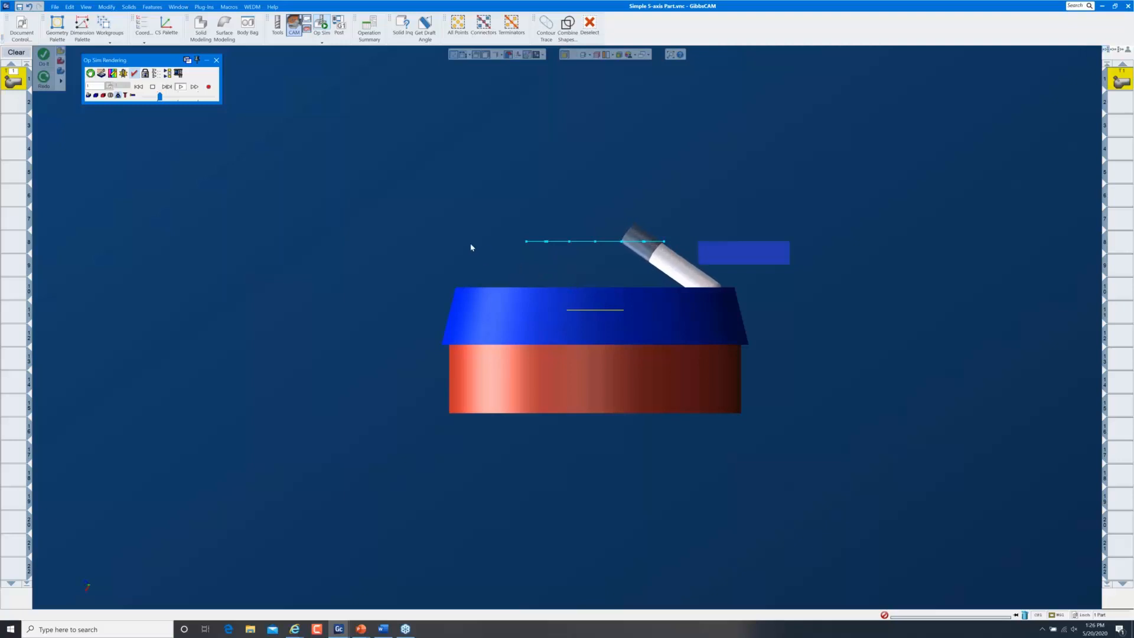
- Rewind the simulation, lock its point of view to Machine and show the part from the top
click(138, 86)
click(145, 72)
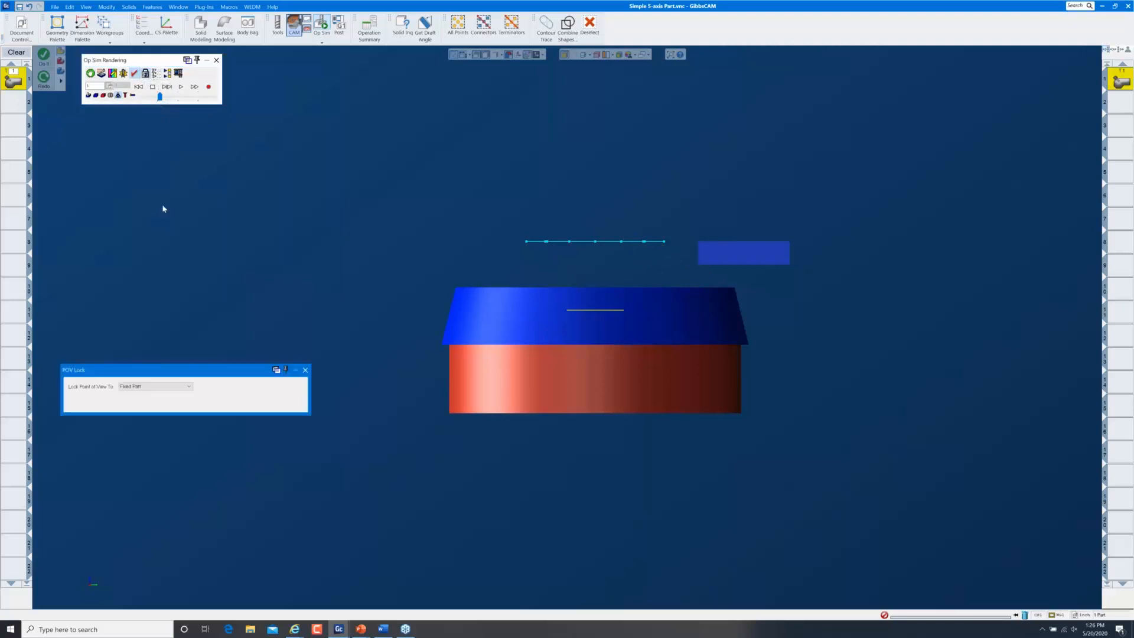
click(144, 387)
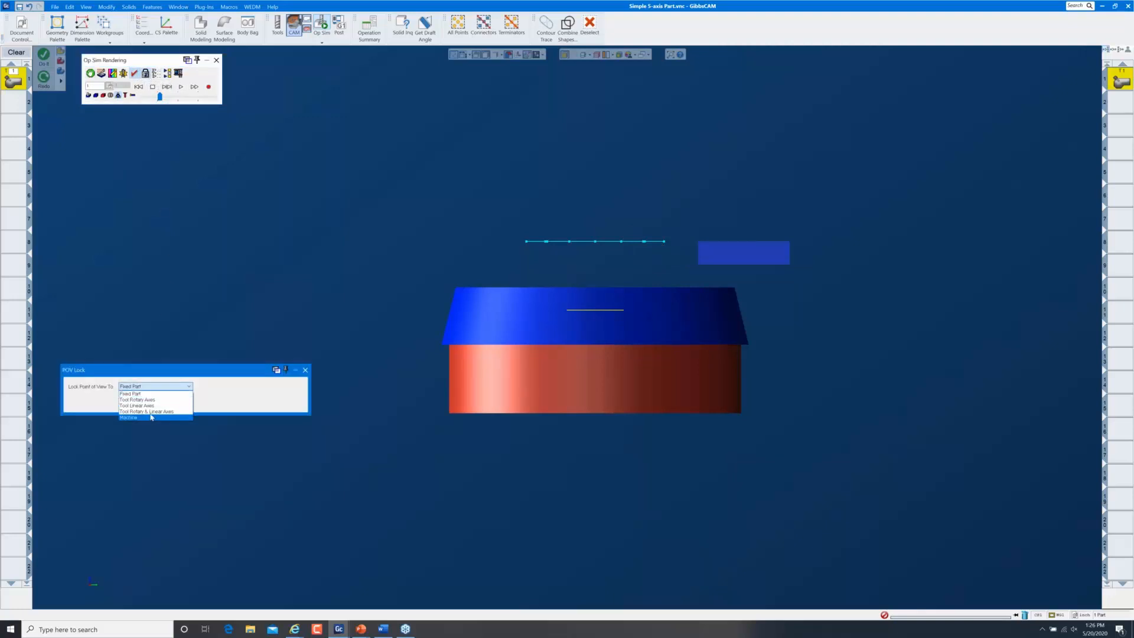
click(151, 416)
click(305, 370)
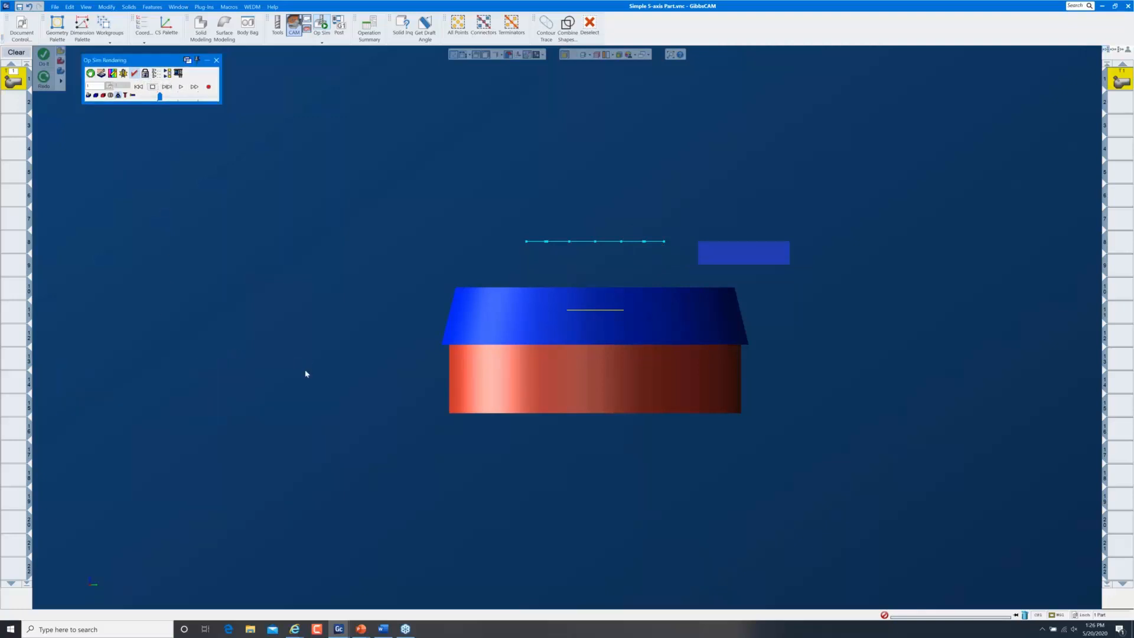
key(ctrl+h)
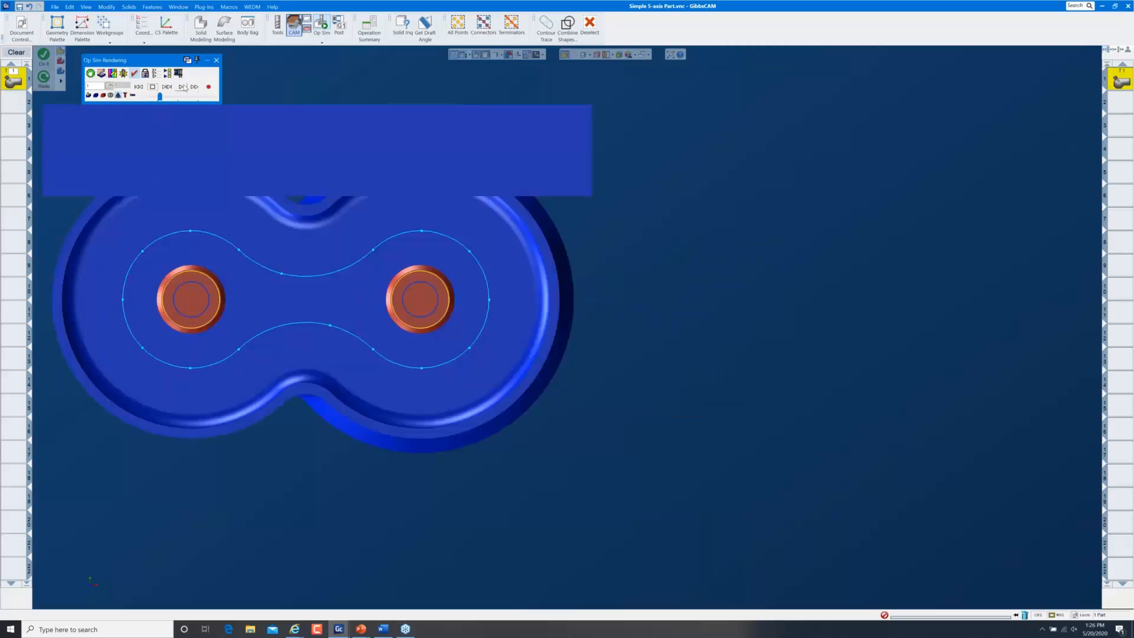
- Simulate the toolpath around the bar, slowing and speeding up the playback, and close the simulation
click(182, 87)
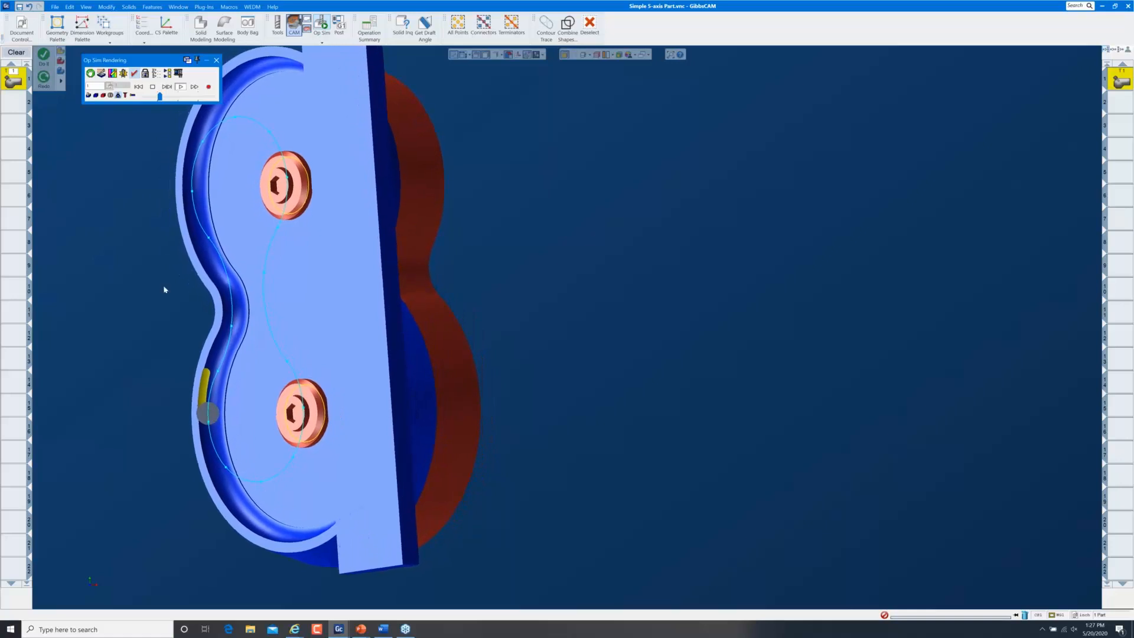
drag(159, 97, 167, 96)
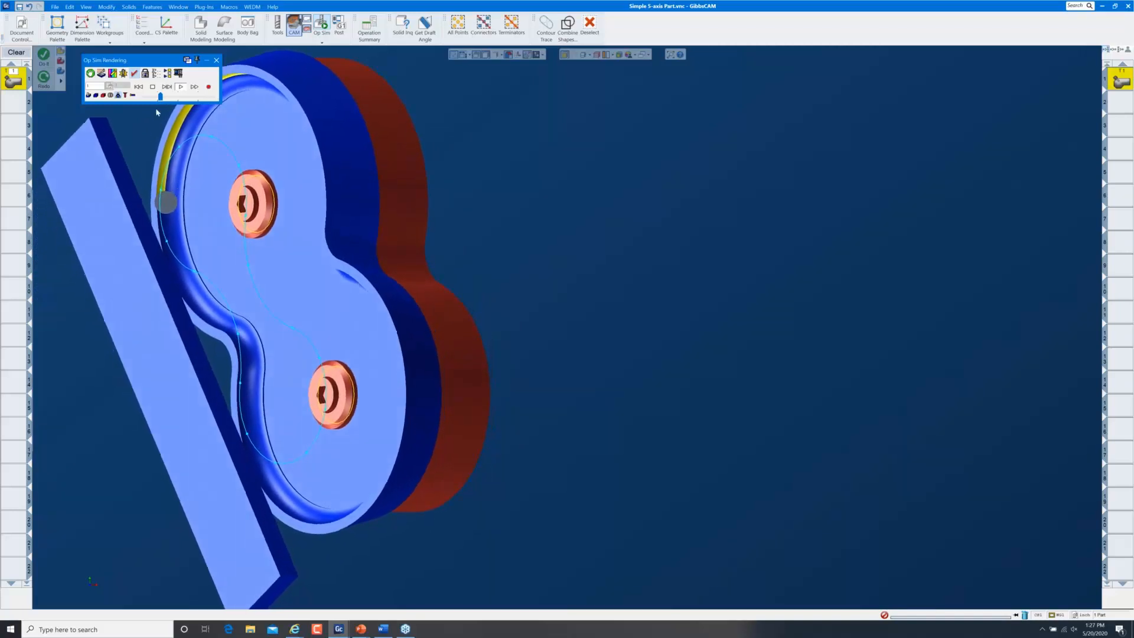
drag(160, 96, 169, 98)
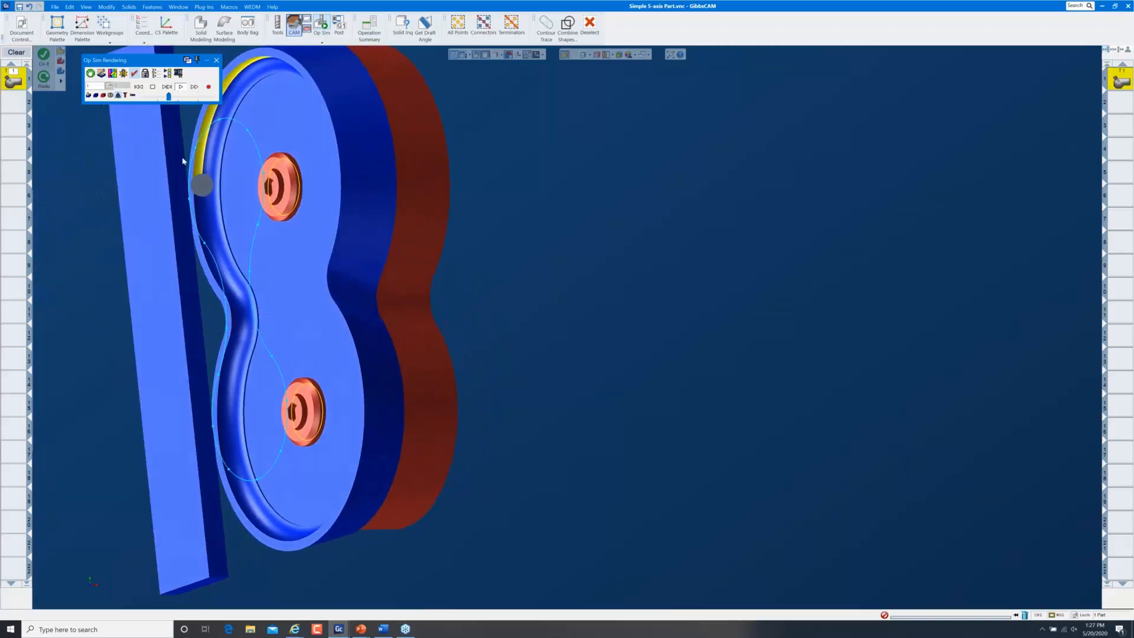
click(150, 99)
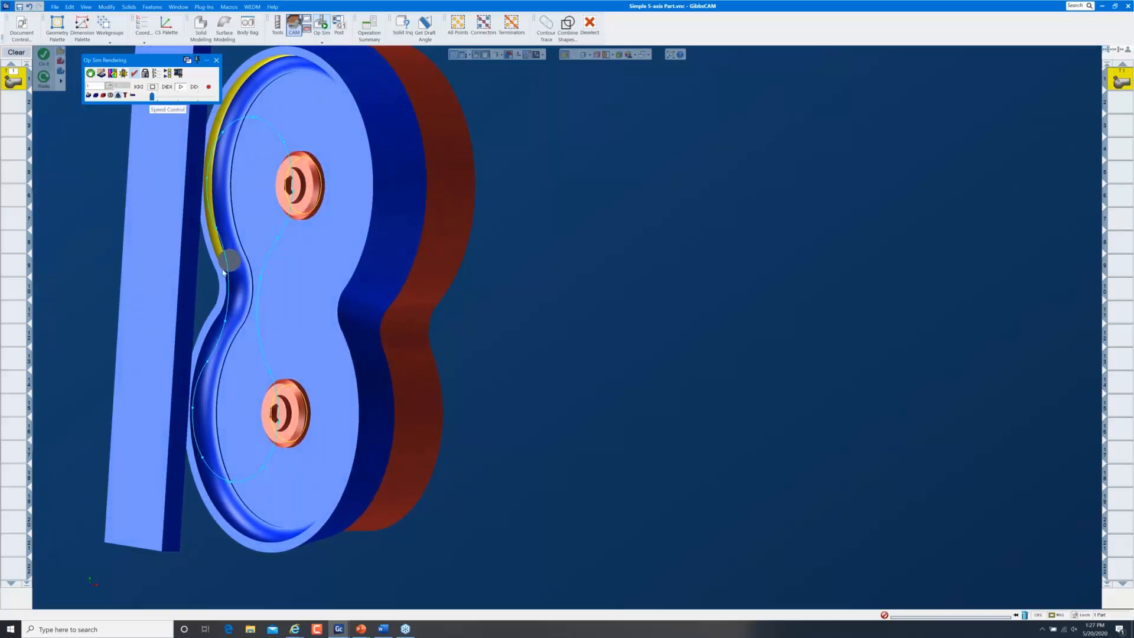
click(173, 98)
click(173, 98)
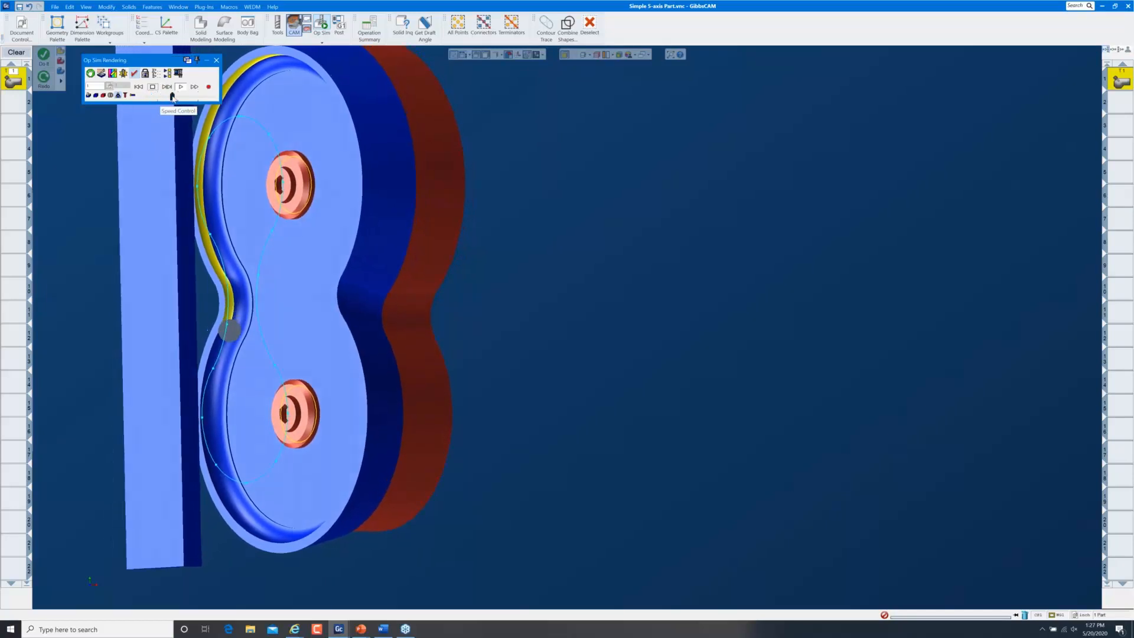
click(151, 98)
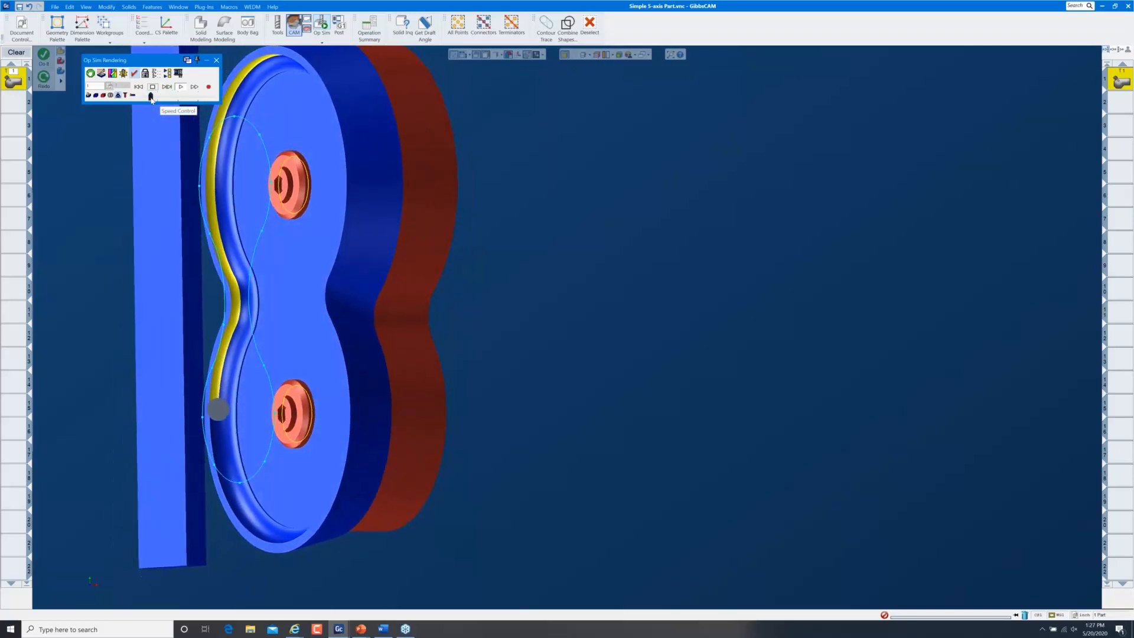
click(168, 98)
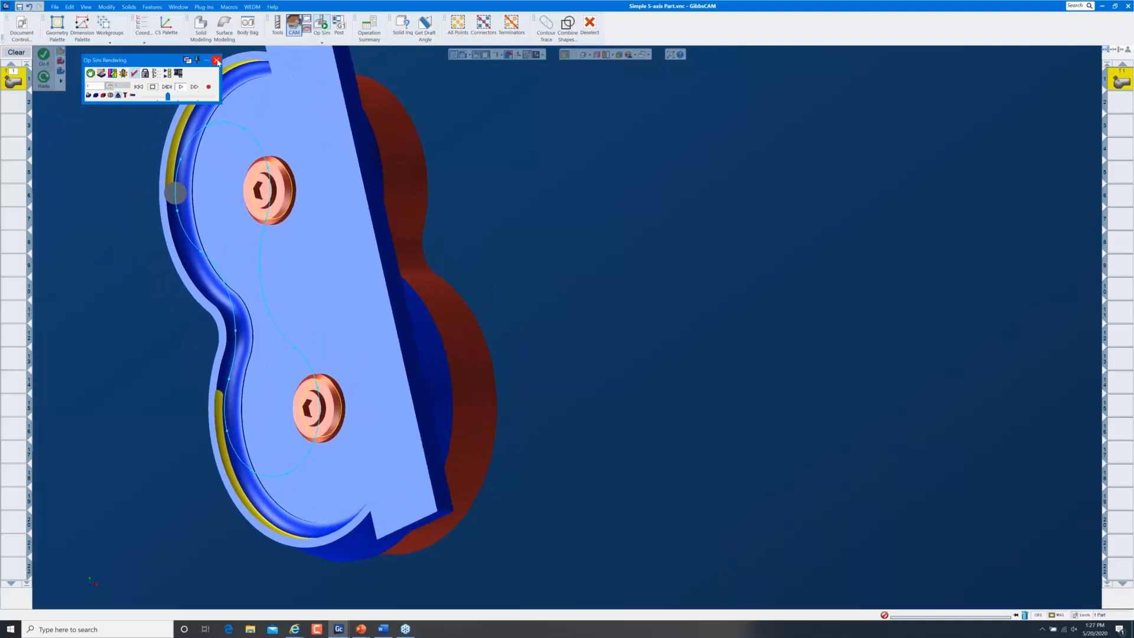
click(217, 60)
- Change the bar's body type to Part, clear the selection and put the bar away in the Body Bag
key(ctrl+i)
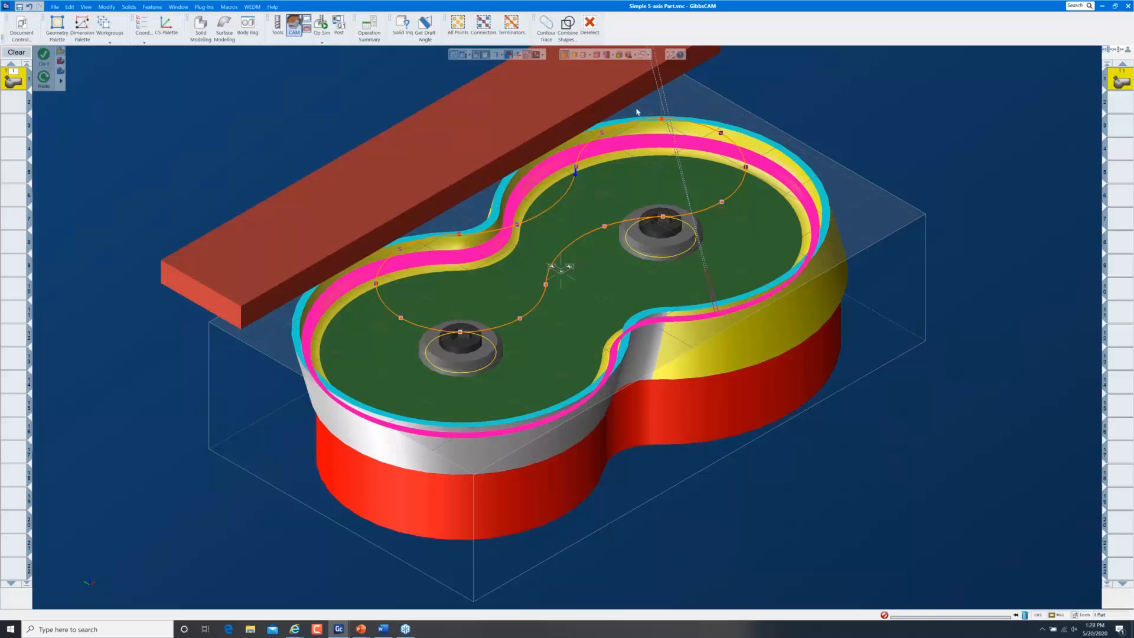
click(511, 108)
right_click(511, 108)
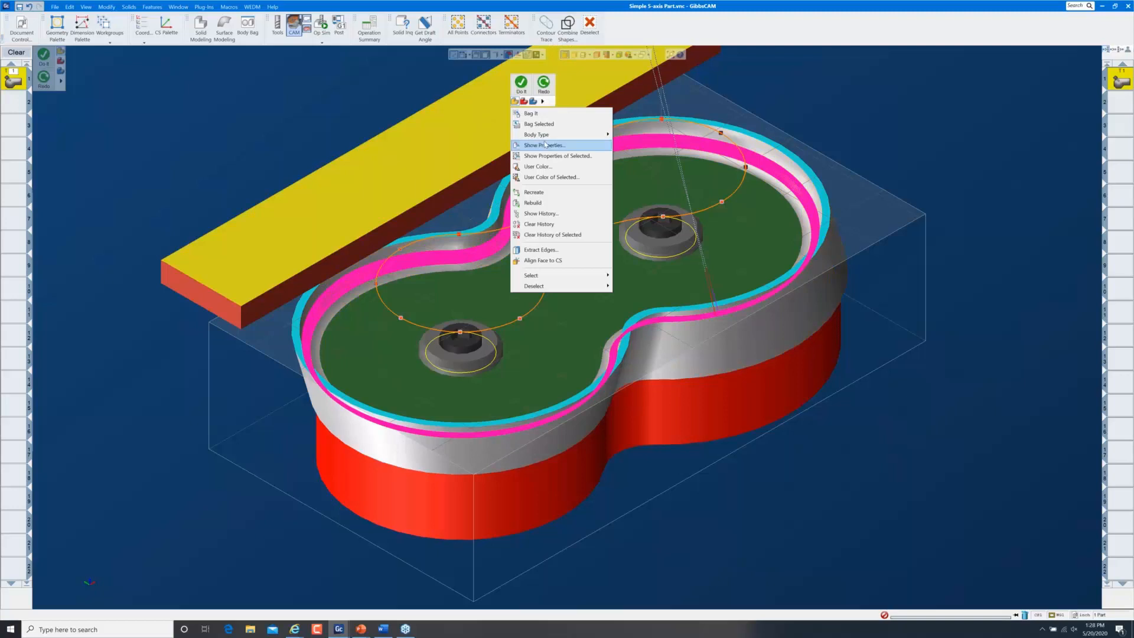
mouse_move(549, 136)
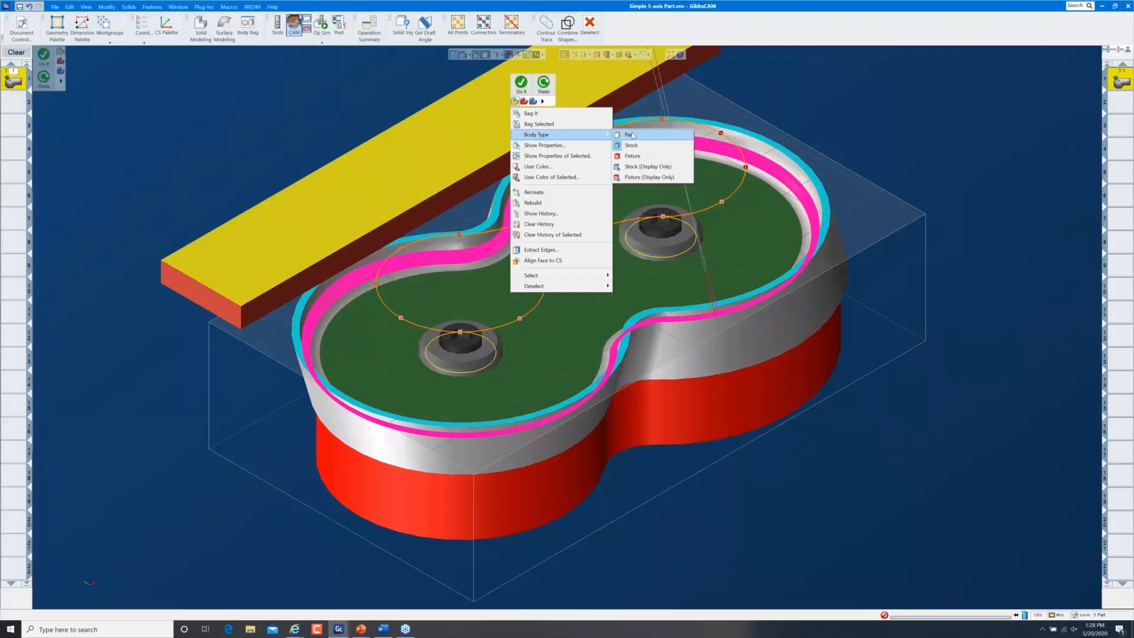
click(629, 135)
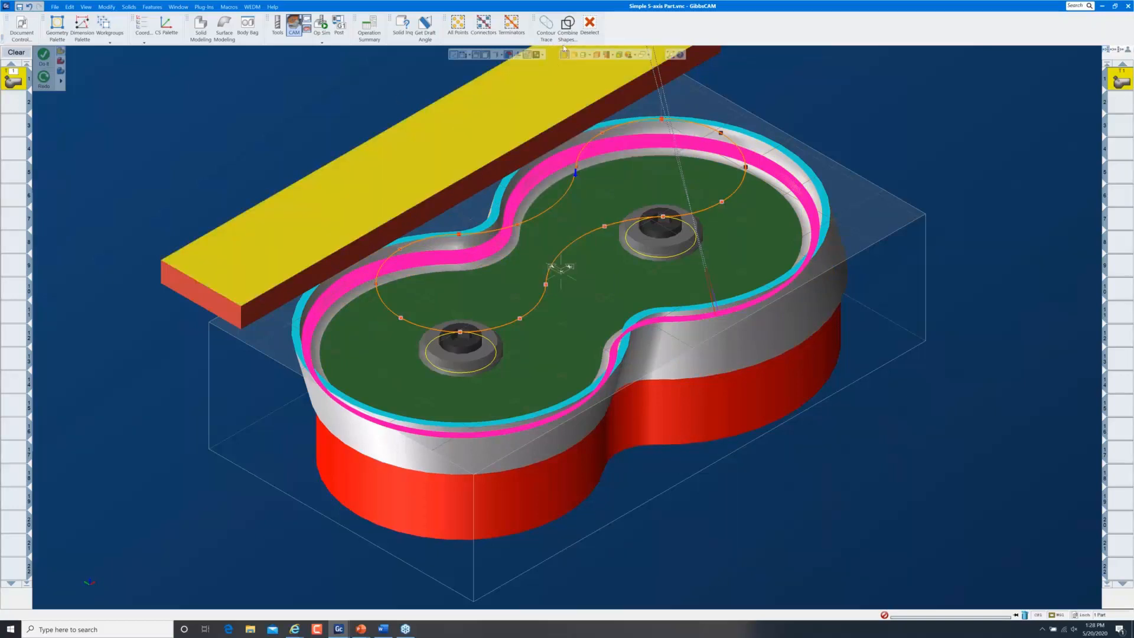
click(589, 27)
double_click(495, 107)
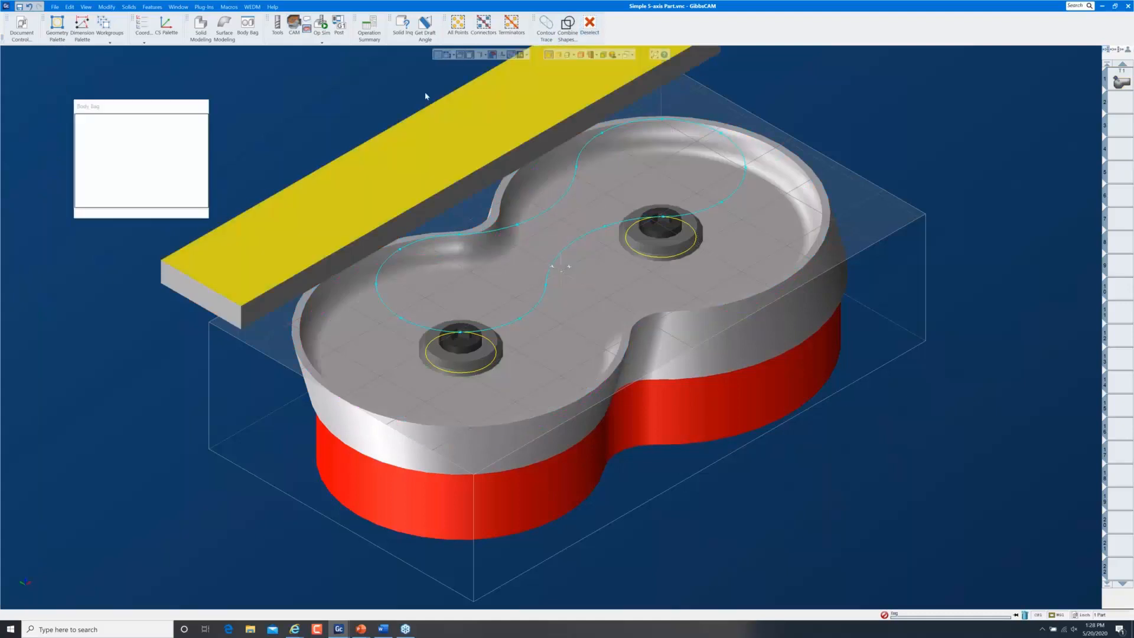
click(206, 106)
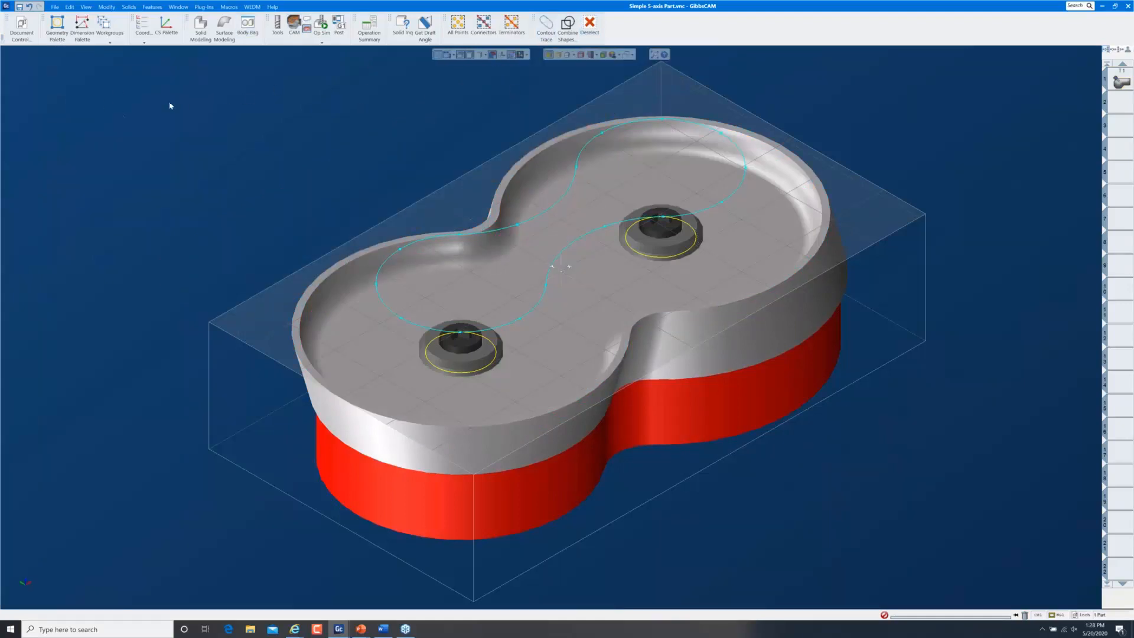
- Clear the process list and start a new 5-Axis process
click(293, 25)
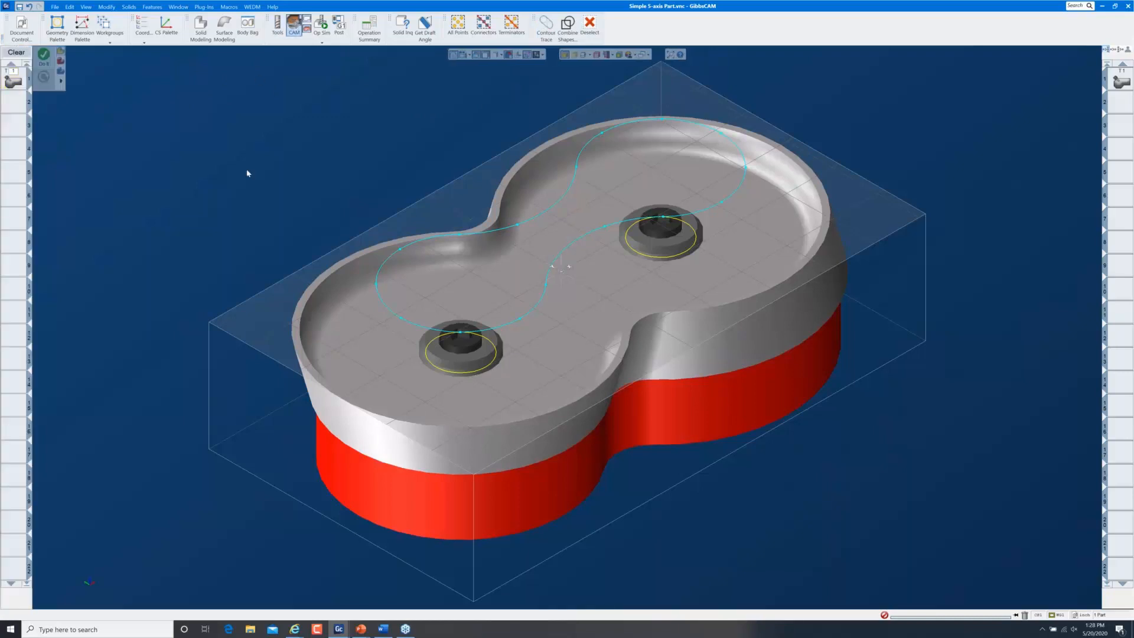
click(15, 52)
double_click(12, 74)
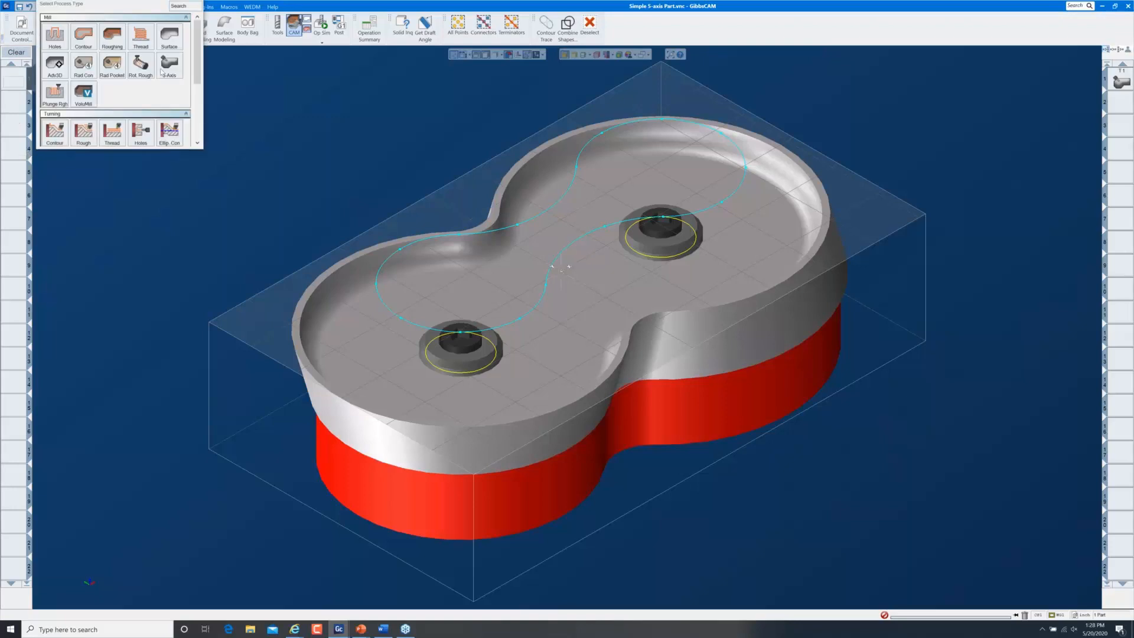
click(171, 70)
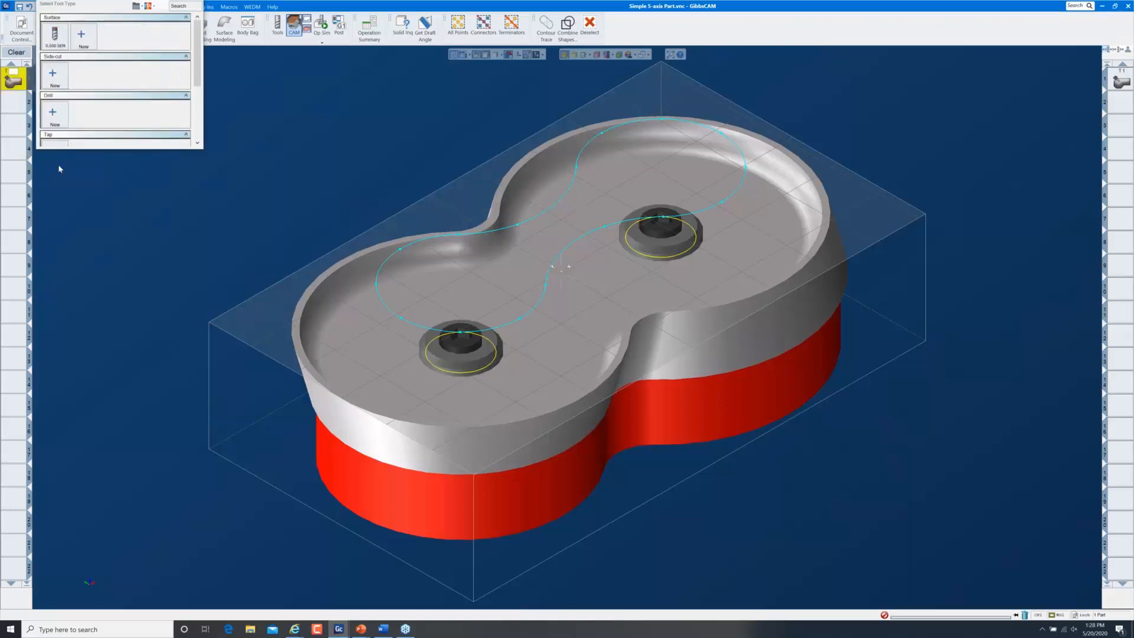
- Create a new 0.5-inch straight-shank end mill, 2.5 inches long, for the 5-Axis process
click(80, 40)
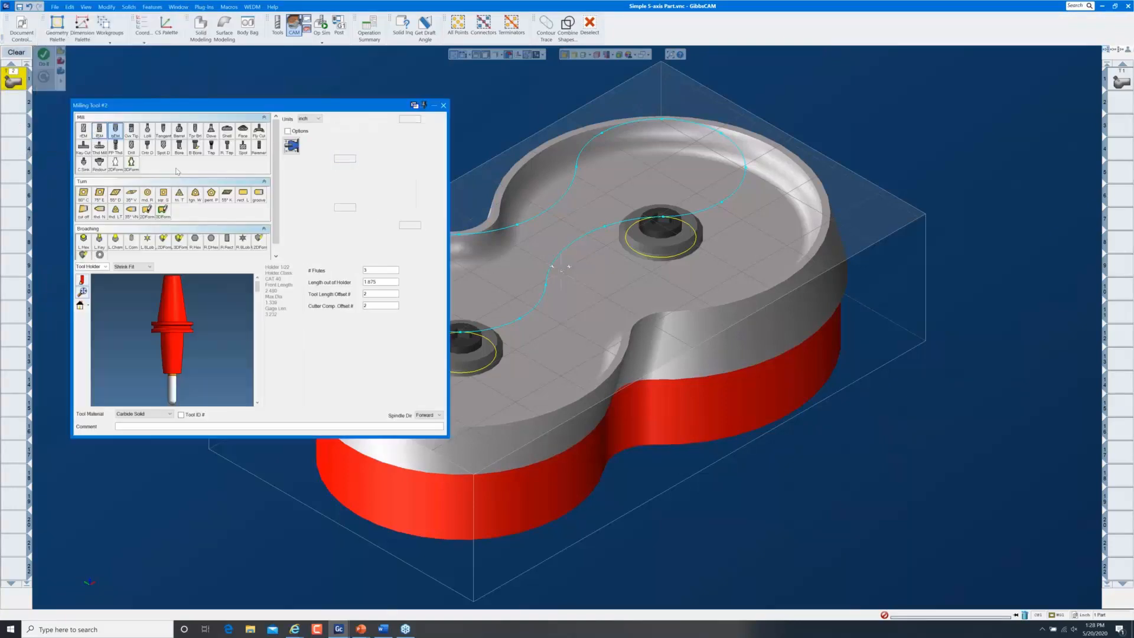
double_click(339, 209)
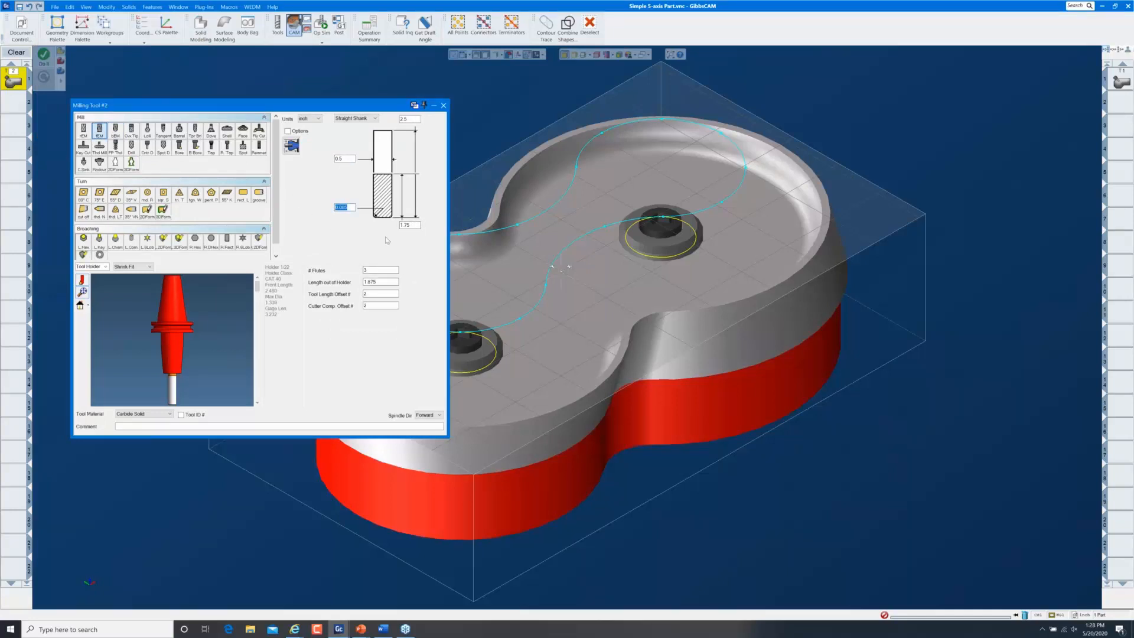
click(444, 106)
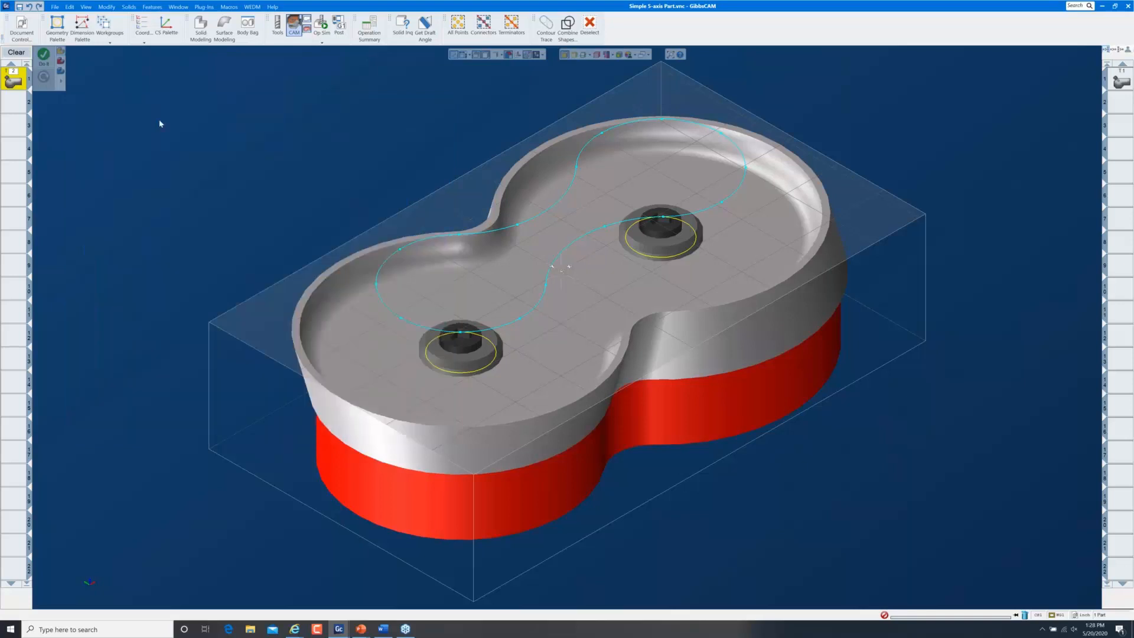
- Restore the 5-Axis process parameters to their defaults and base the surface path calculation on Swarf machining
double_click(18, 81)
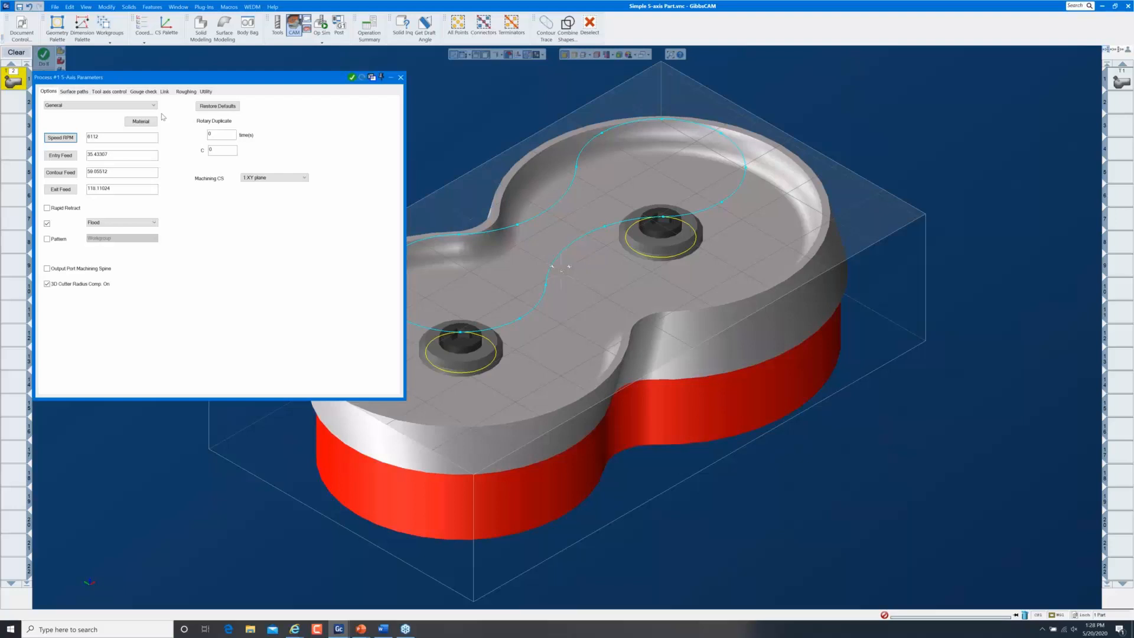
click(218, 109)
click(78, 92)
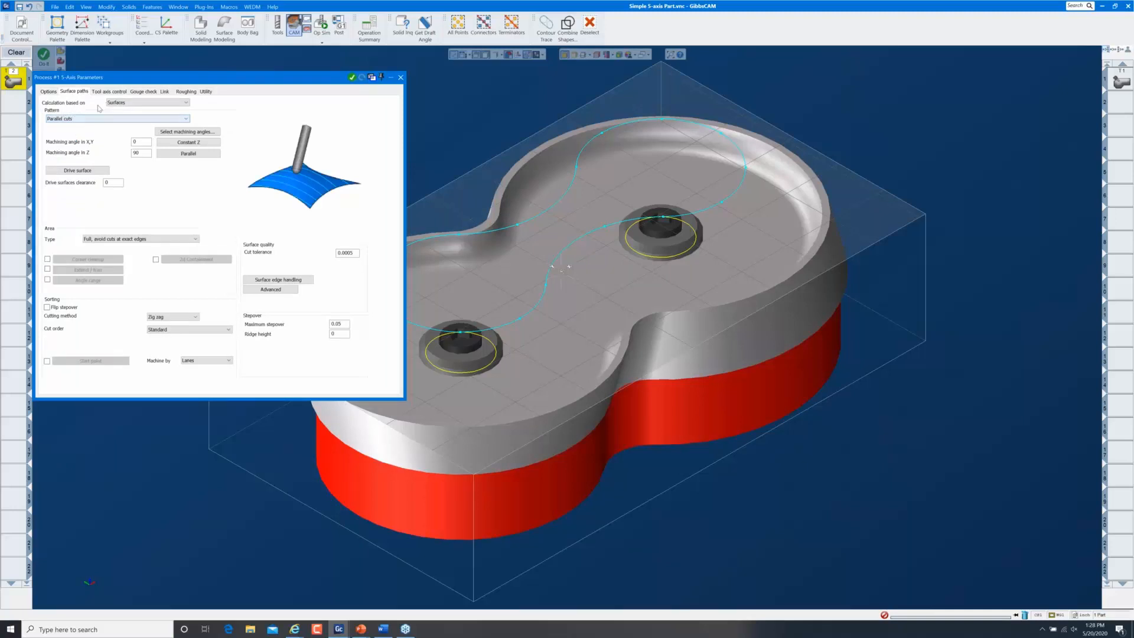
click(128, 103)
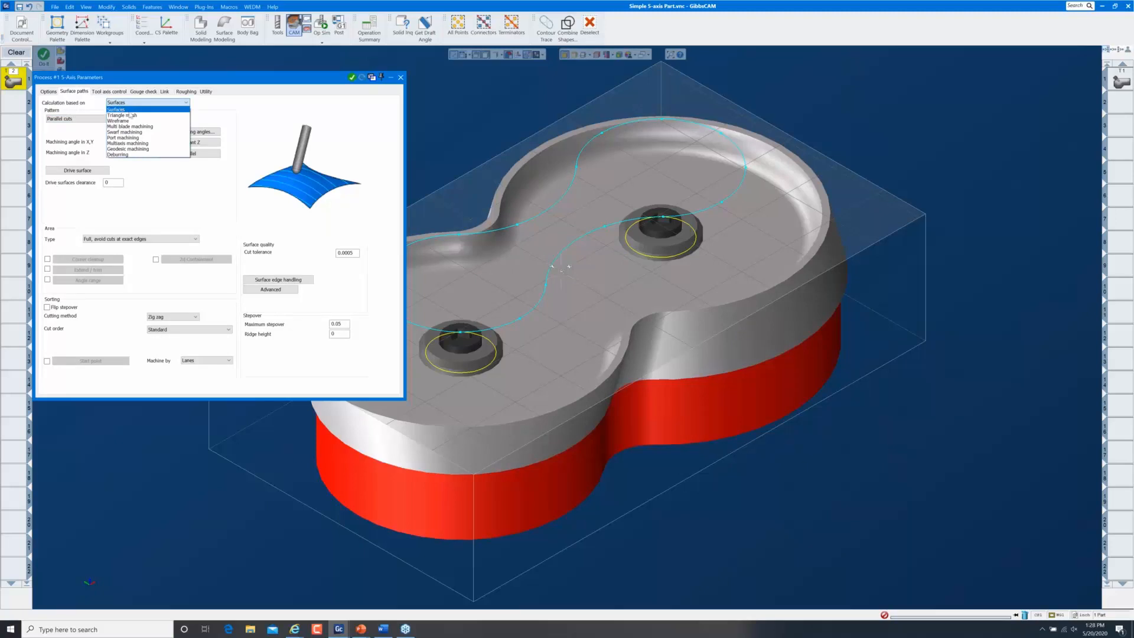
click(140, 133)
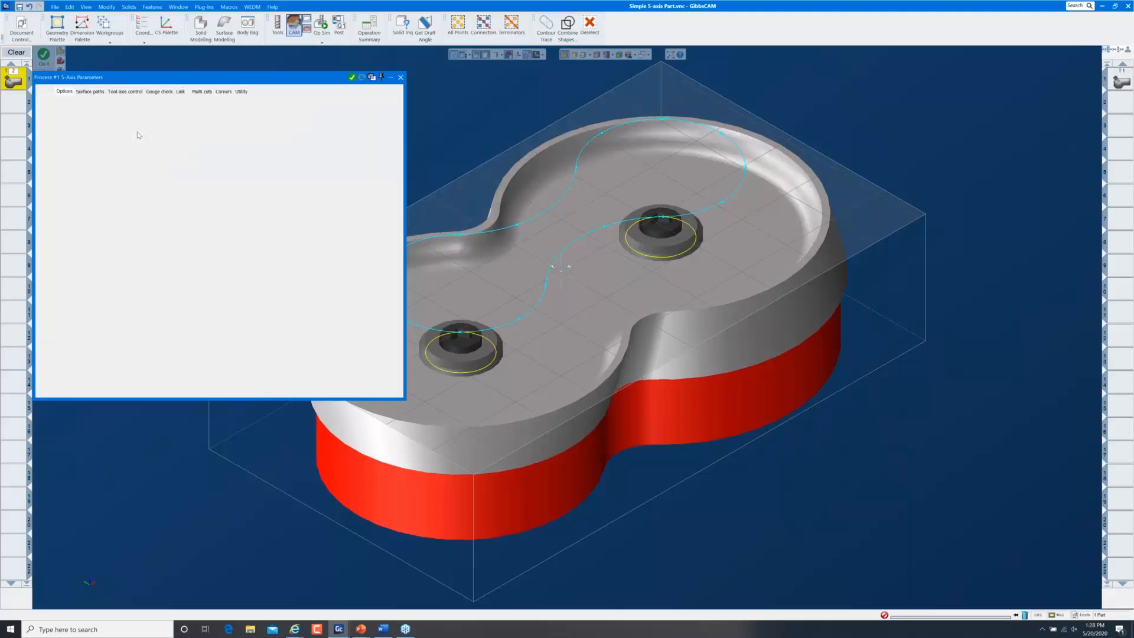
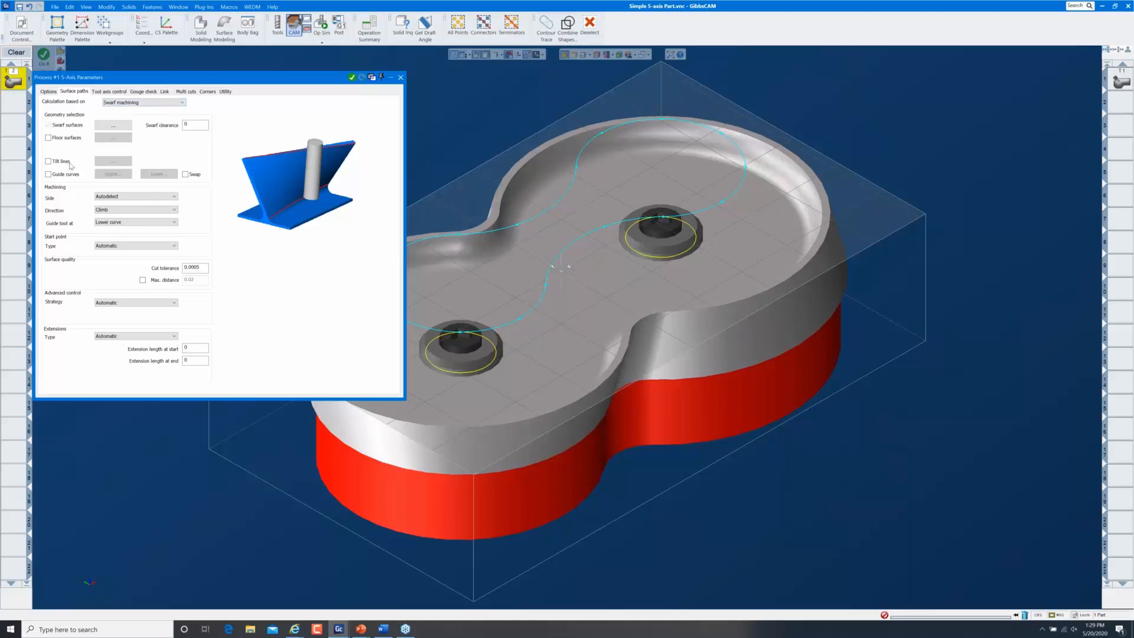
- Set the swarf clearance to 0.02 and assign the part's tangent outer wall faces as swarf surfaces
click(190, 128)
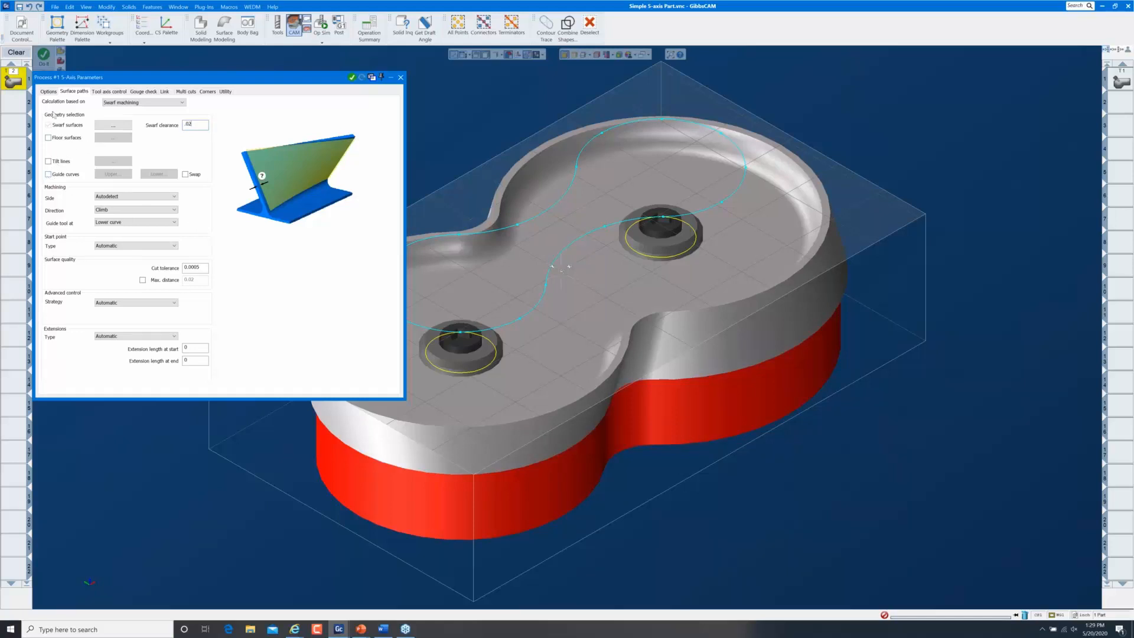
click(116, 127)
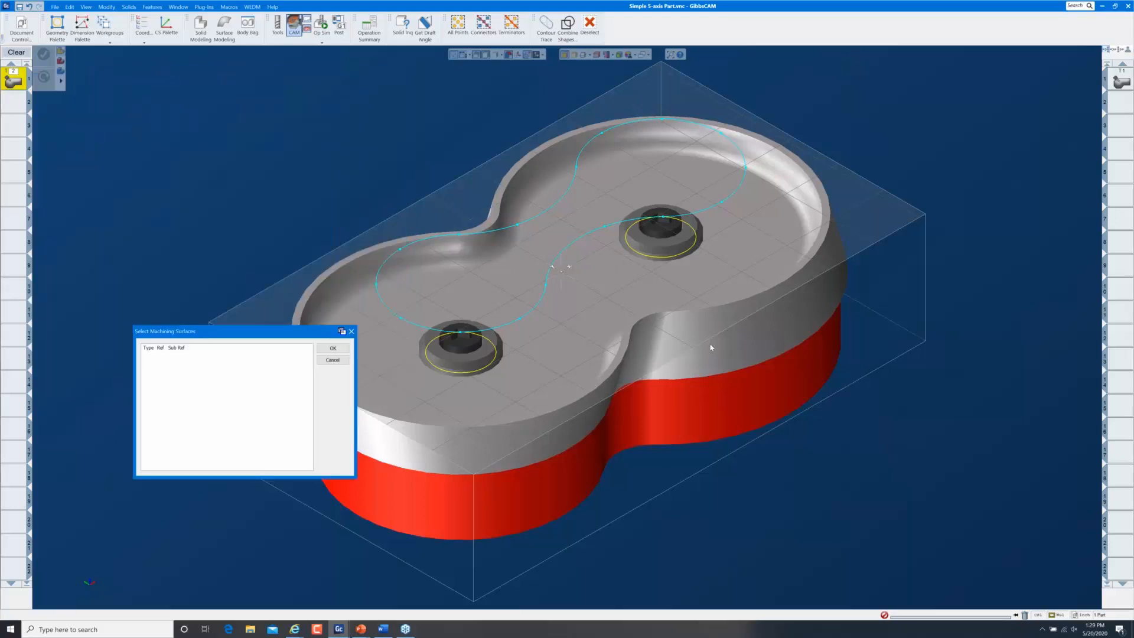
right_click(710, 310)
mouse_move(761, 514)
click(841, 512)
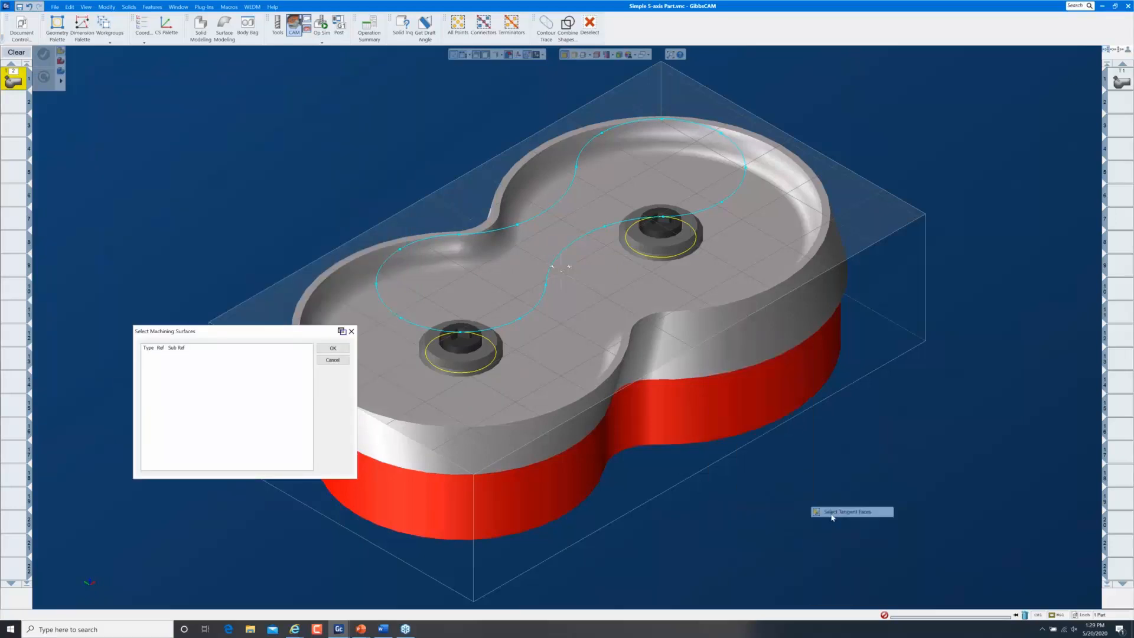
click(339, 351)
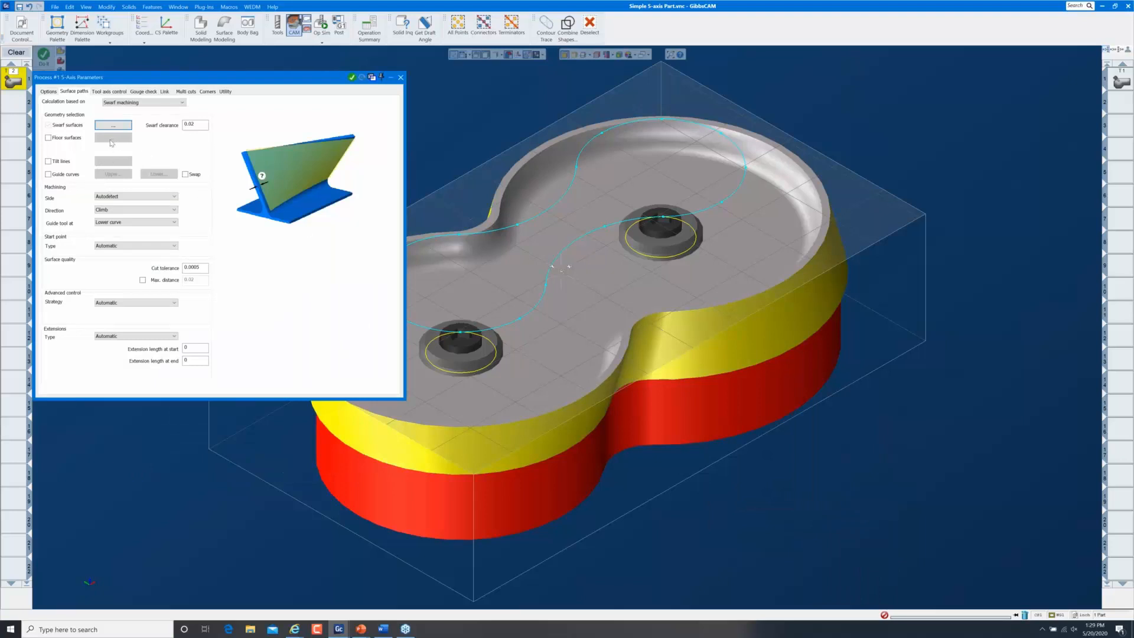
- Enable guide curves, show edges for picking and assign the outer wall's top edge loop as the upper guide curve
click(48, 174)
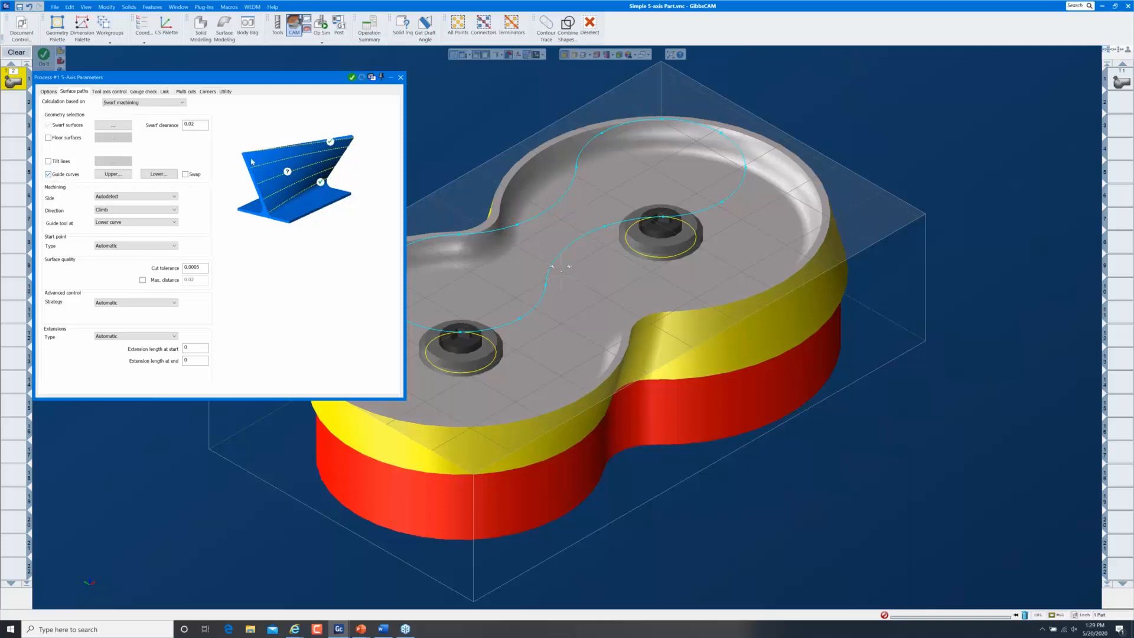
click(565, 55)
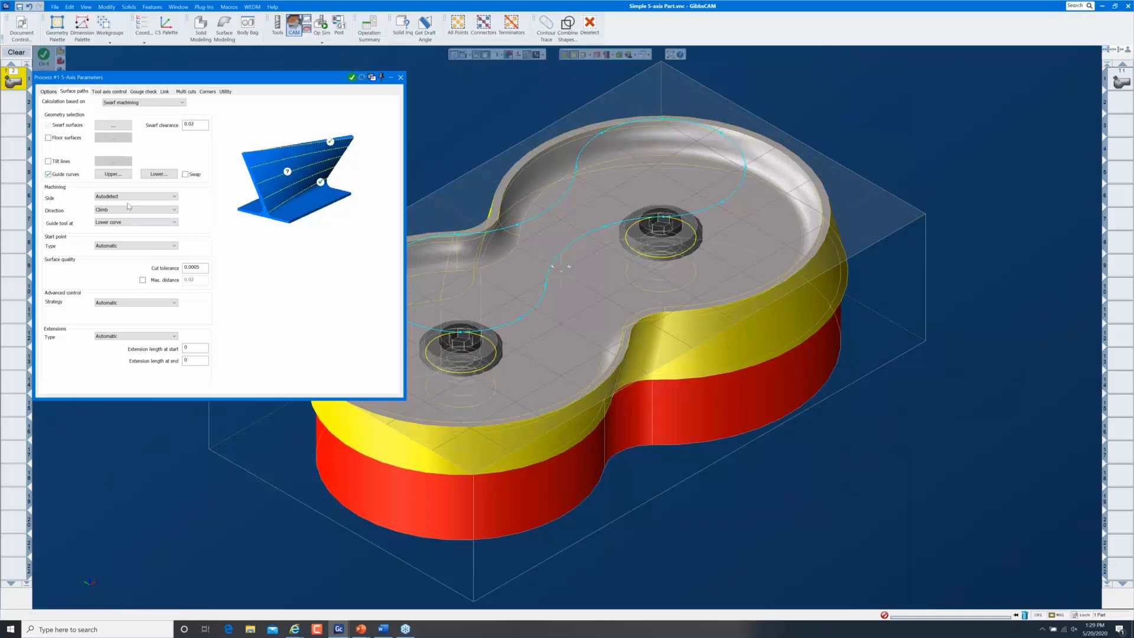
click(121, 175)
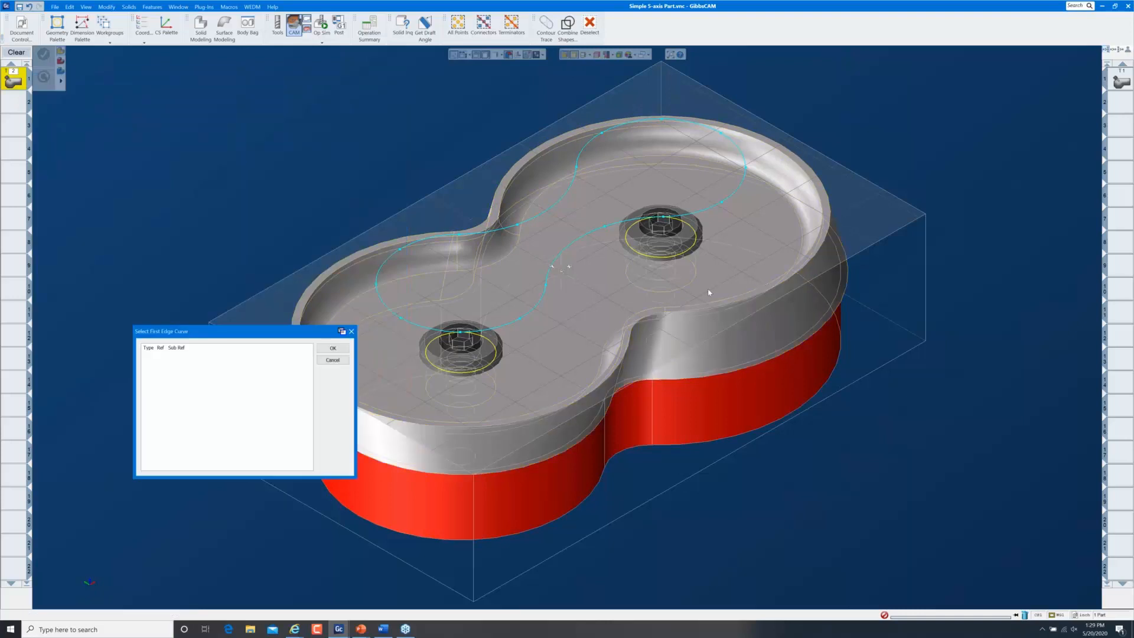
scroll(711, 314, up, 10)
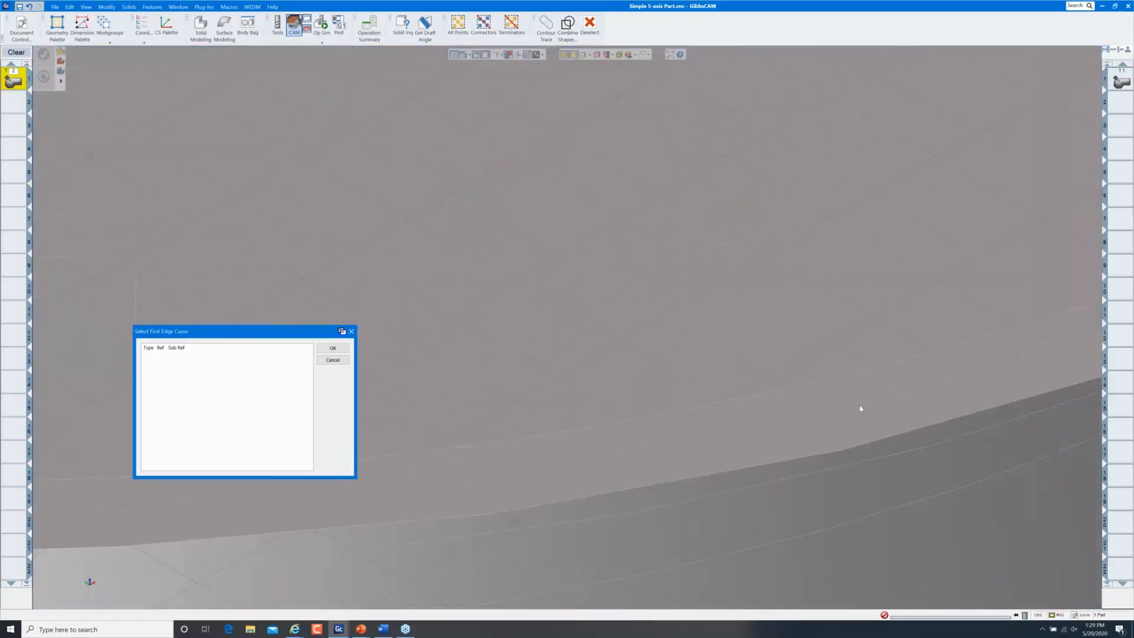
scroll(826, 414, down, 3)
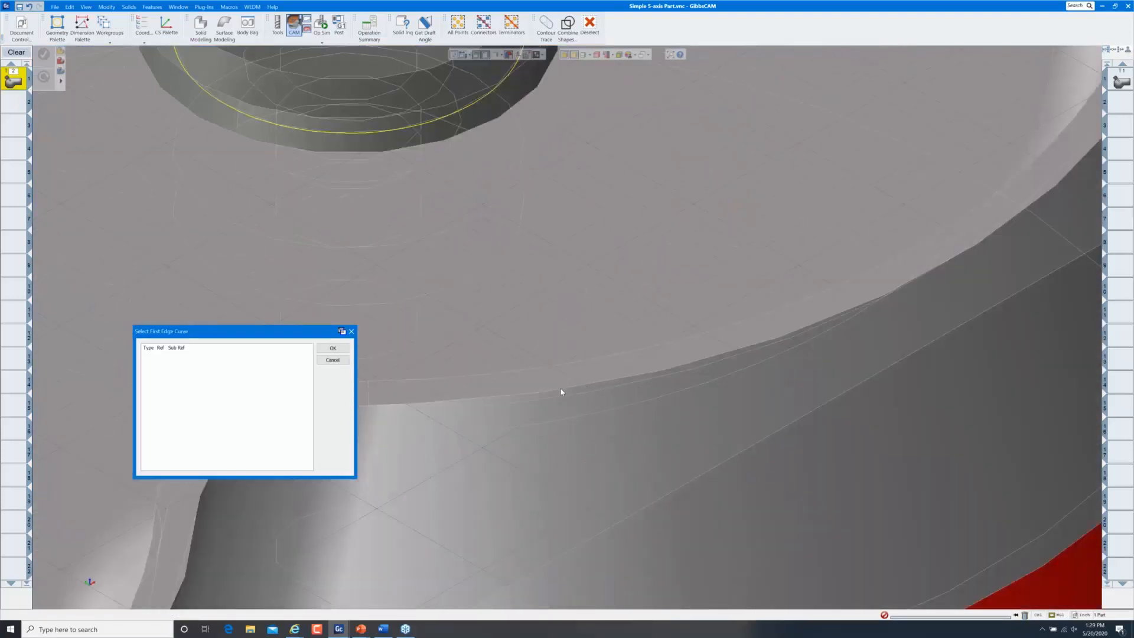
click(561, 392)
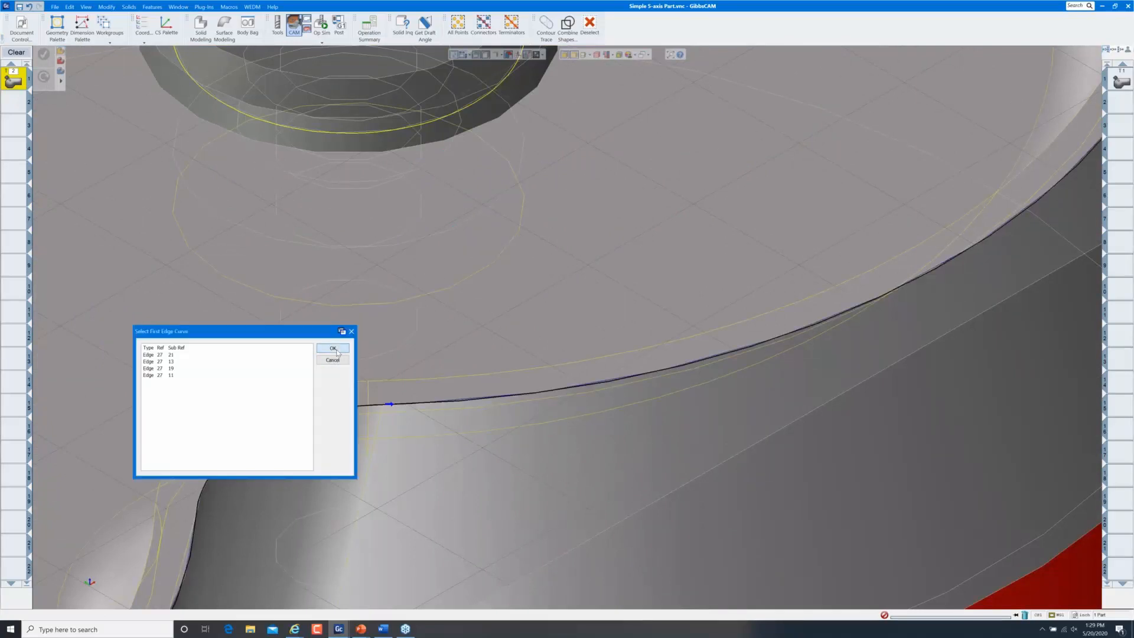
click(332, 348)
scroll(632, 473, down, 3)
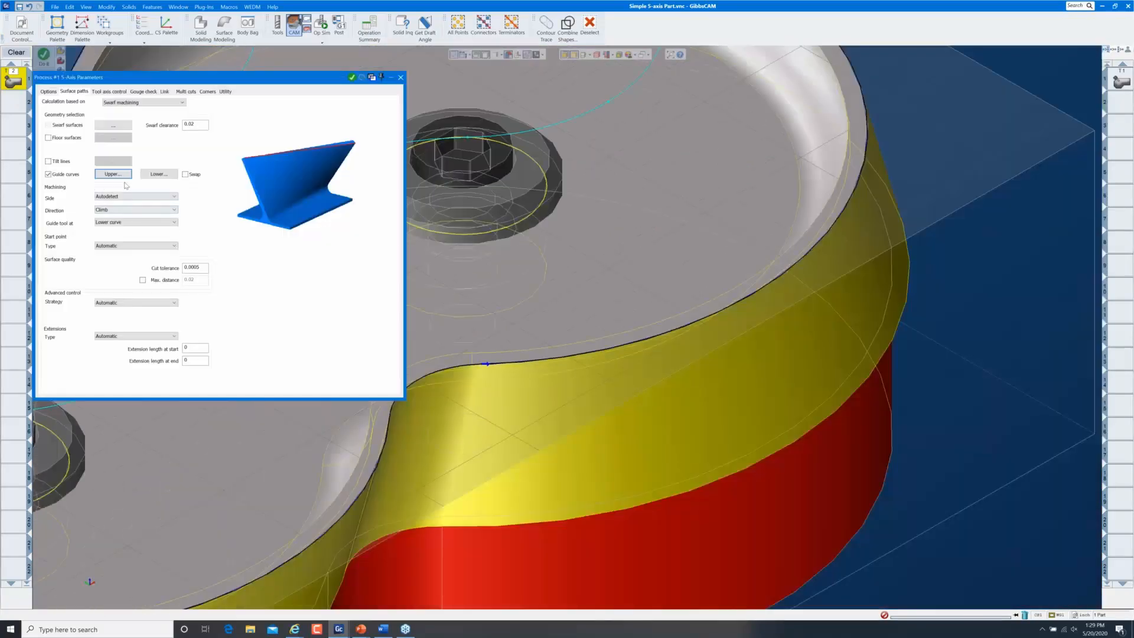
- Assign the bottom edge loop of the yellow outer wall as the lower guide curve
click(159, 173)
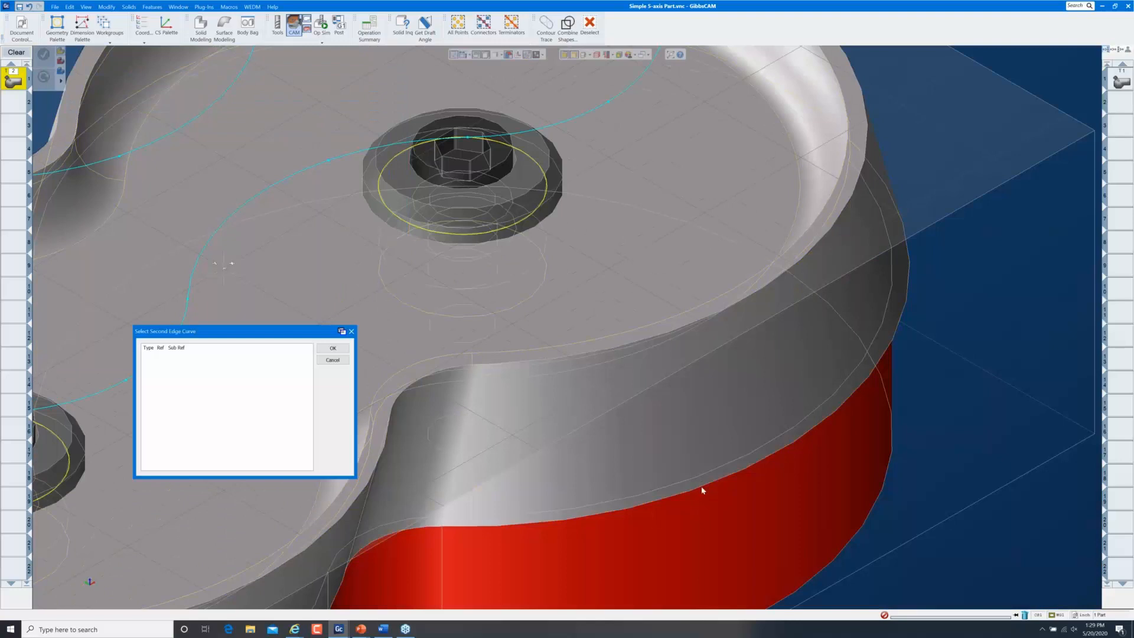
click(703, 490)
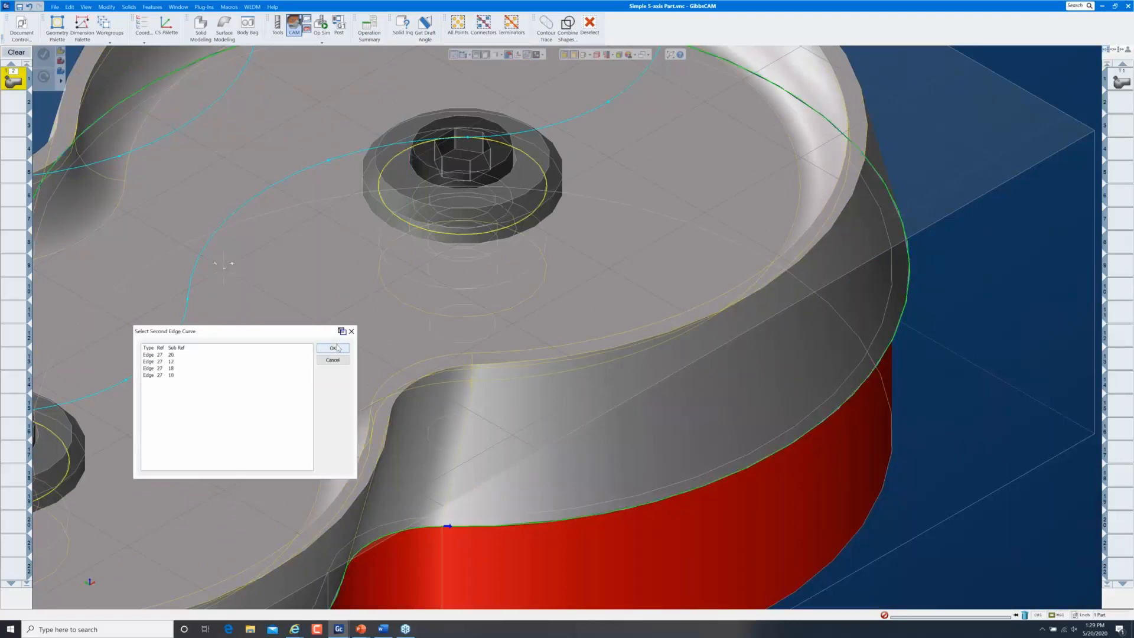
click(333, 349)
scroll(596, 241, down, 1)
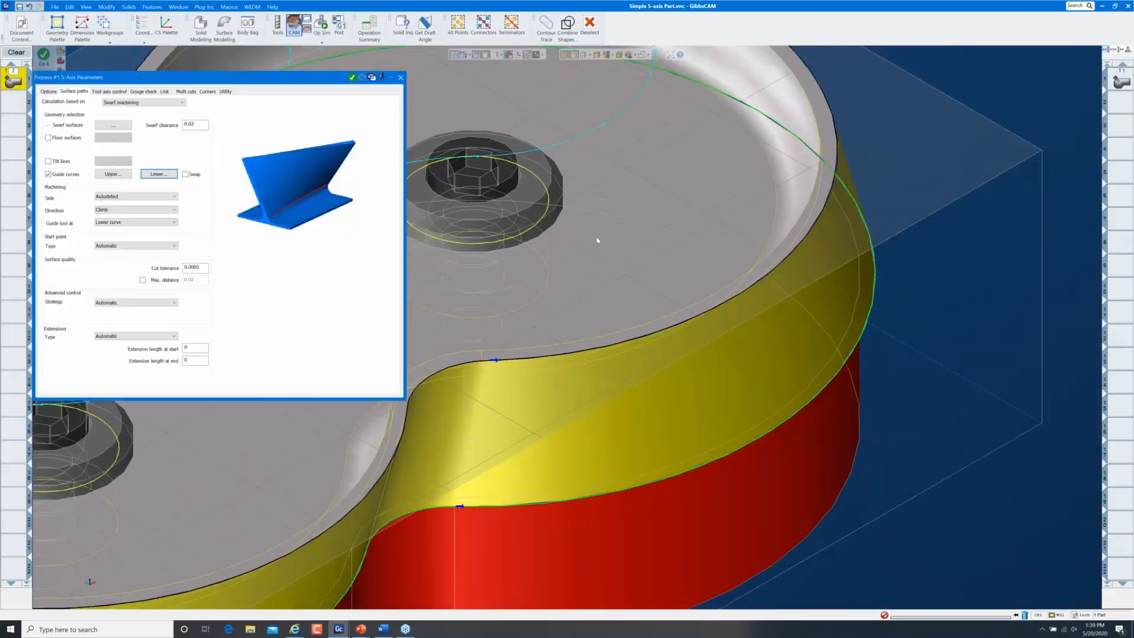
scroll(597, 241, down, 2)
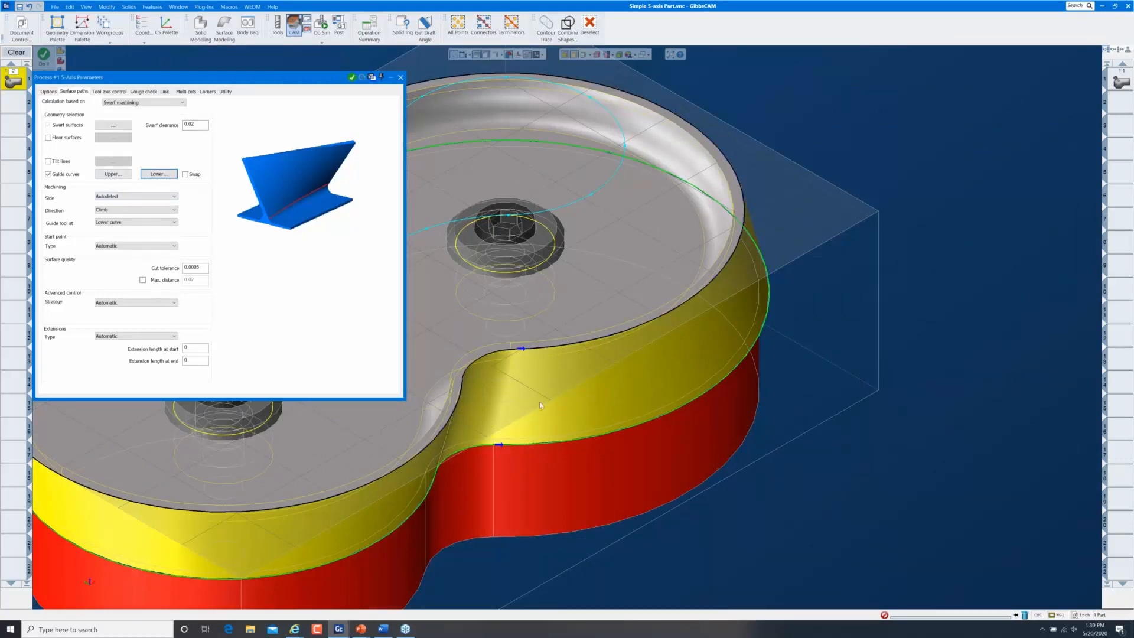
- Set the multi cuts to 2 depth slices with a constant tool shift of -0.02 and close the process parameters
click(186, 91)
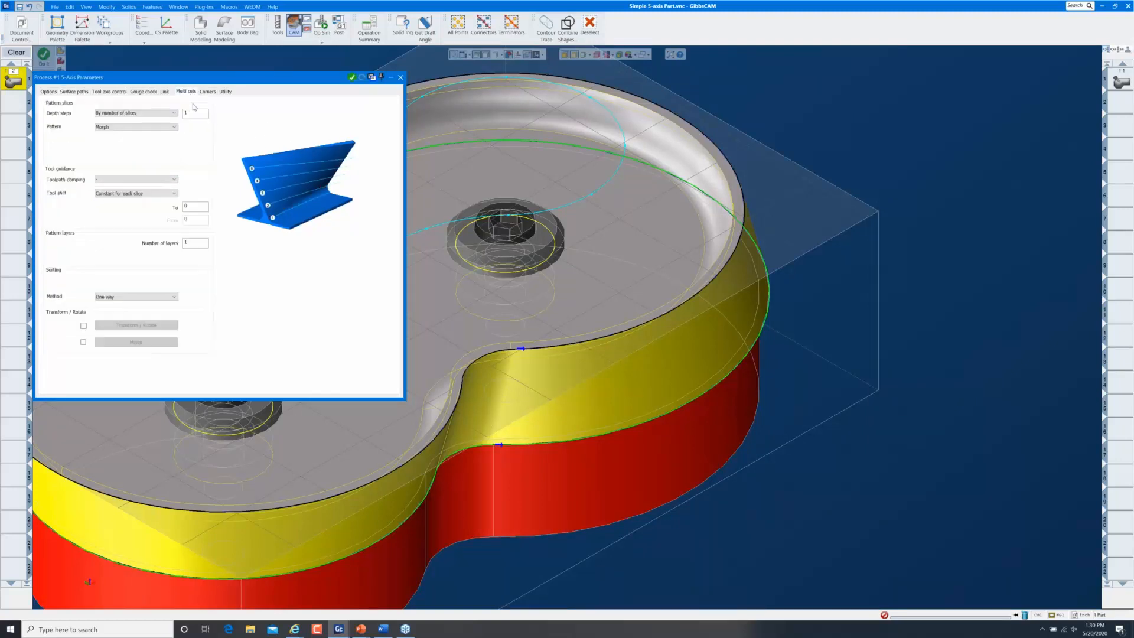
double_click(191, 114)
text(2)
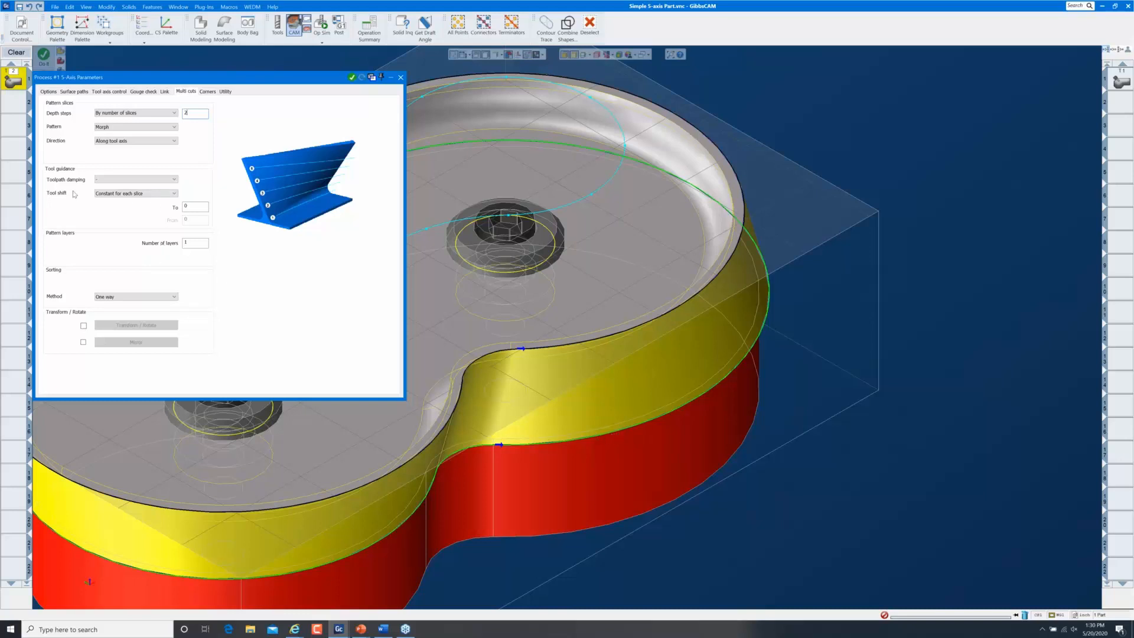
click(192, 207)
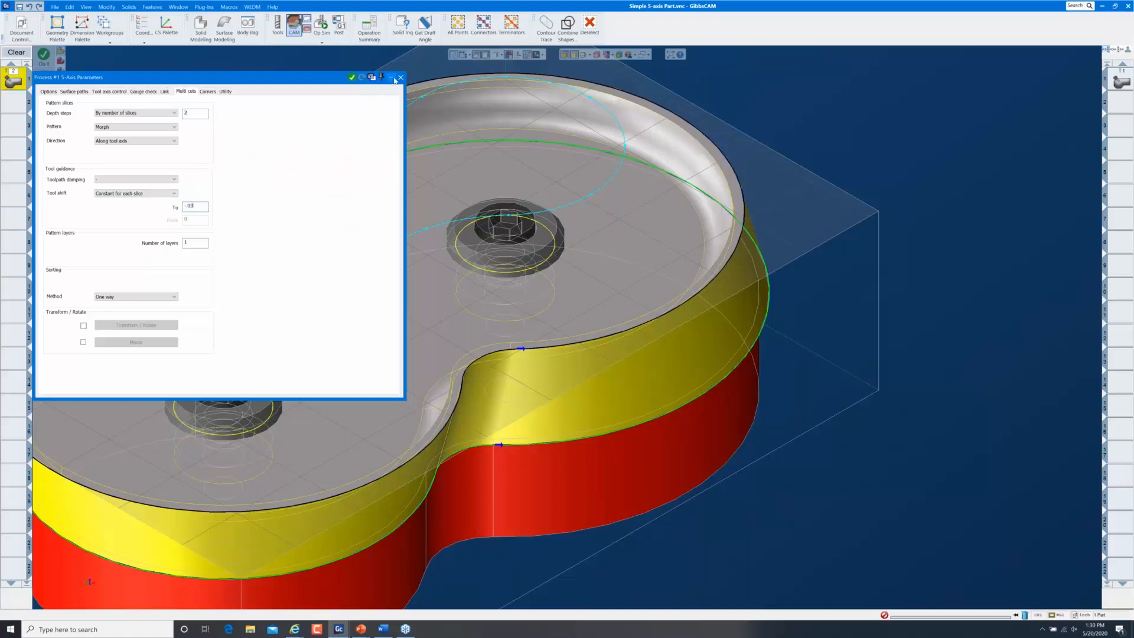
click(362, 78)
- Add a second 5-Axis process with the same end mill and set its swarf clearance to 0
double_click(15, 106)
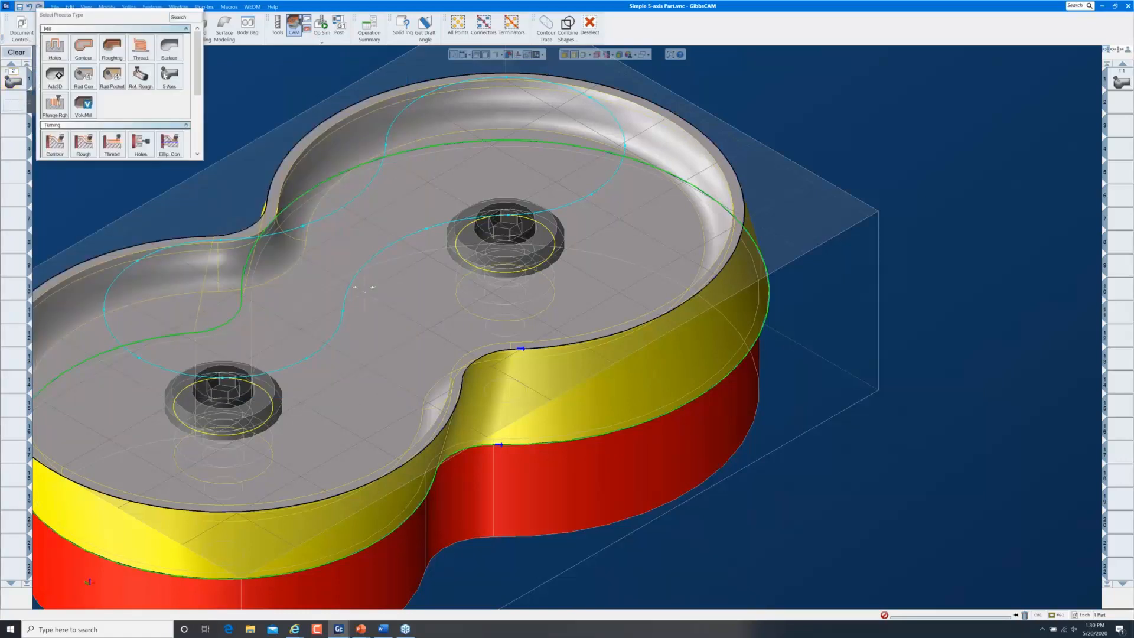
click(163, 77)
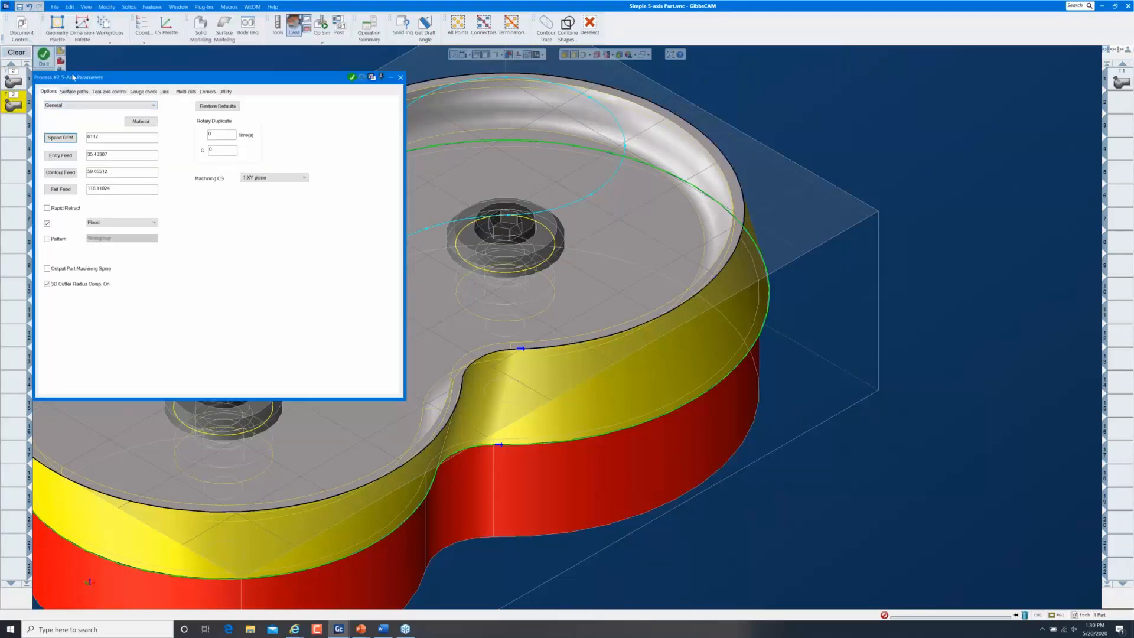
click(81, 92)
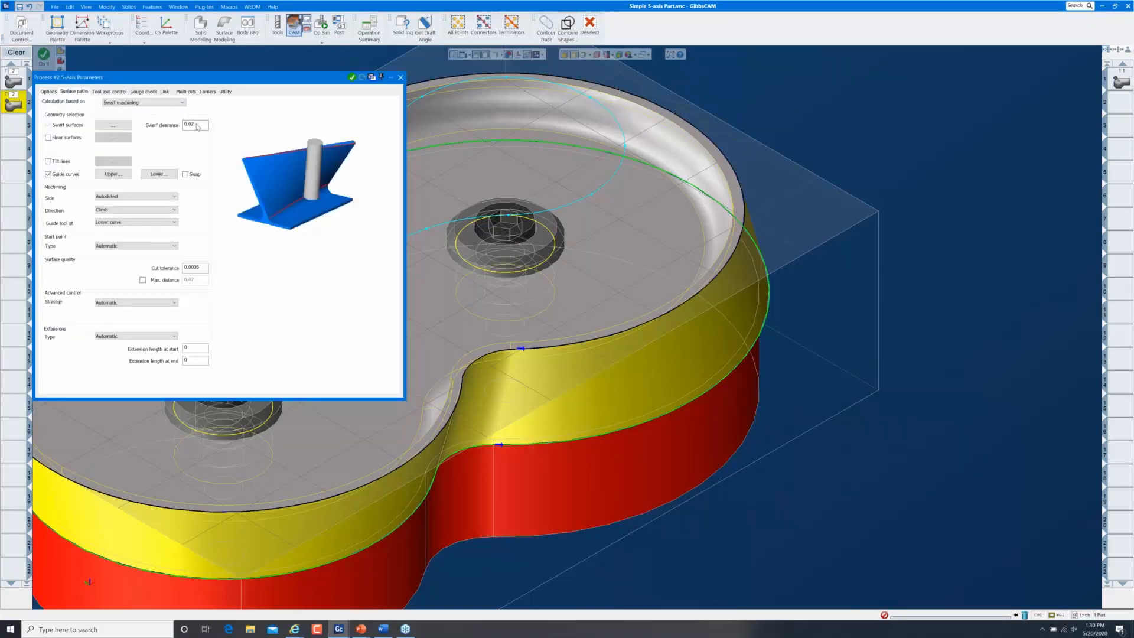
click(195, 125)
text(0)
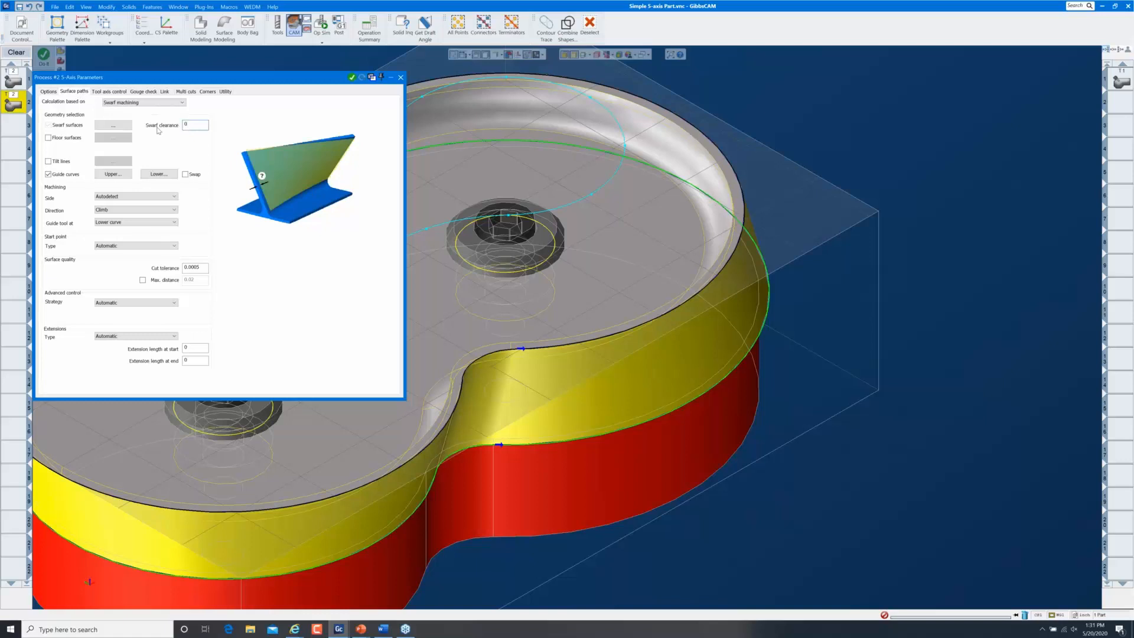
- Reduce the second process's depth steps to 1 slice and close its parameters
click(186, 91)
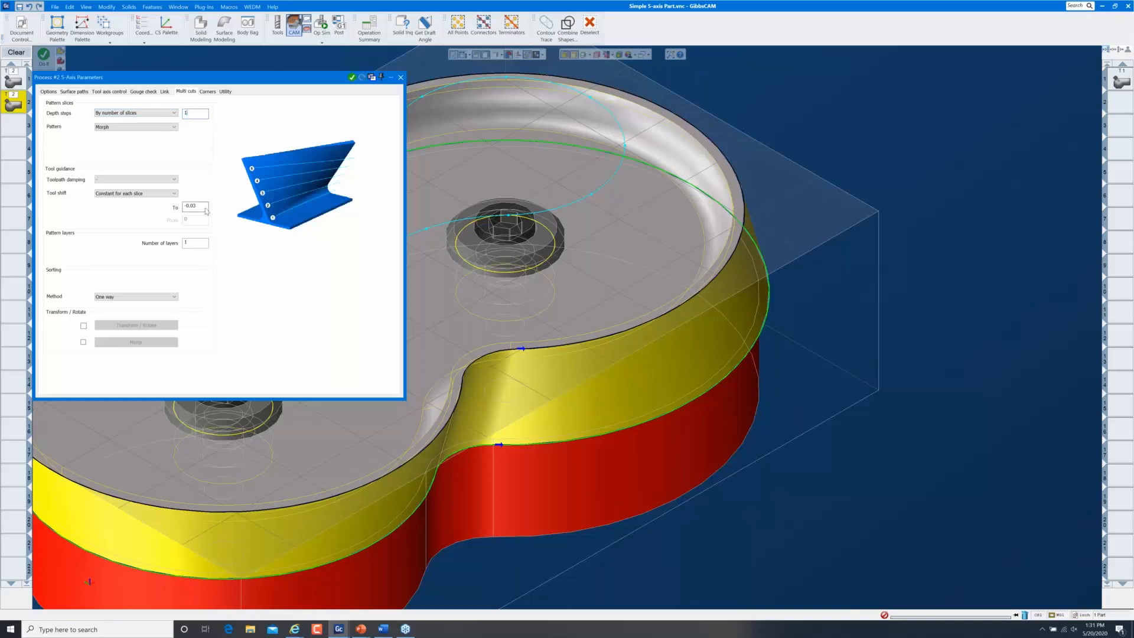
click(48, 92)
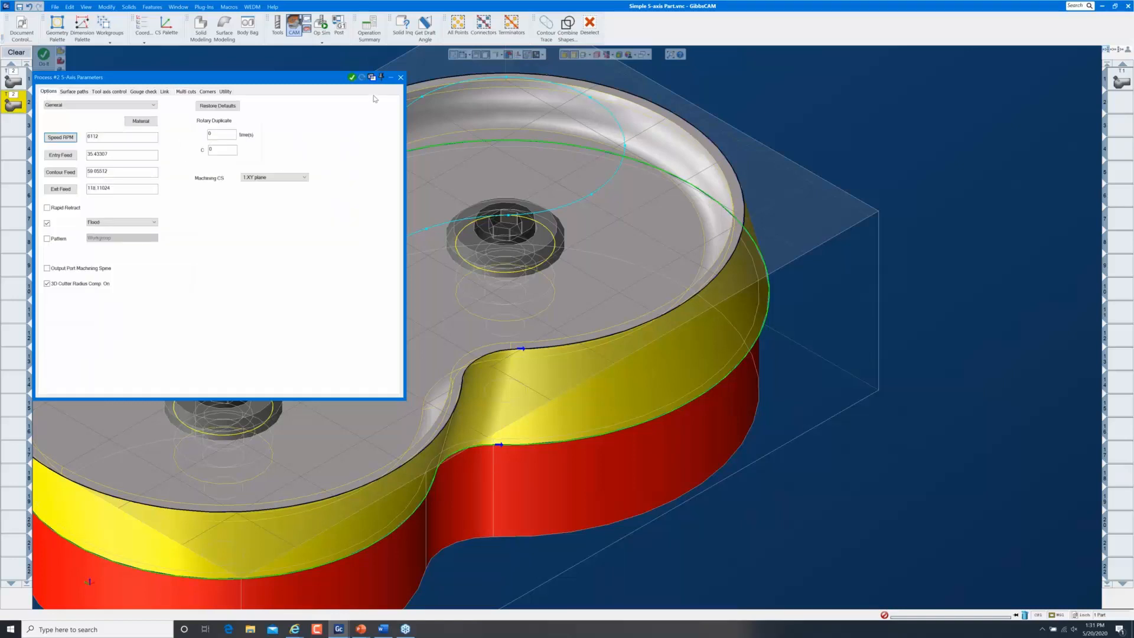
click(401, 77)
- Generate the toolpaths for both swarf processes and inspect the spacing between the passes around the outer wall
right_click(161, 90)
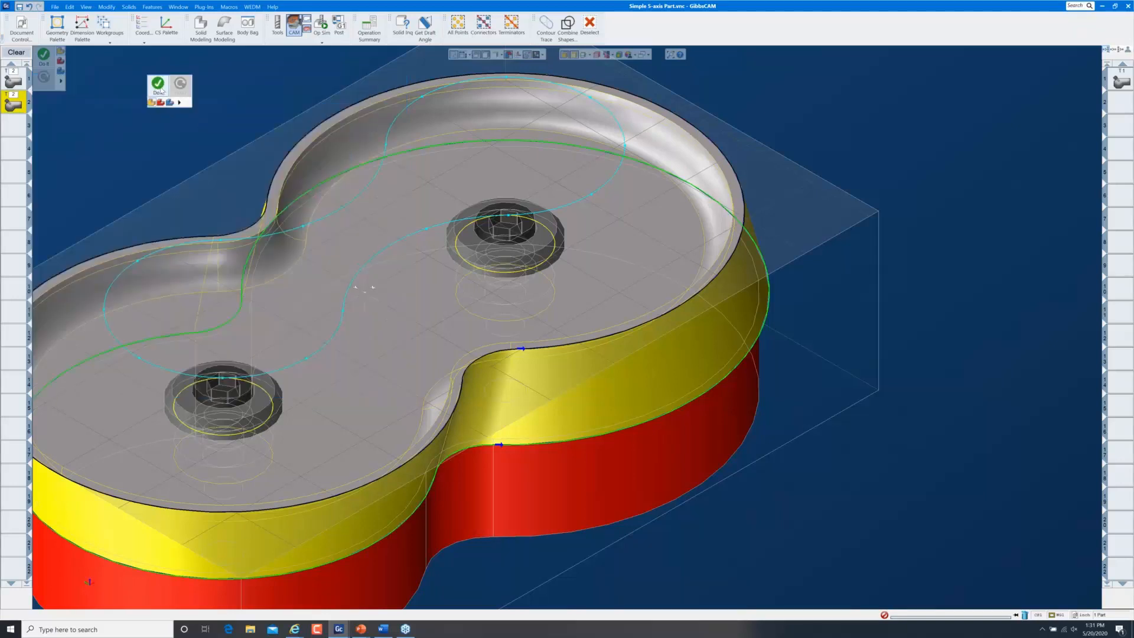
click(158, 85)
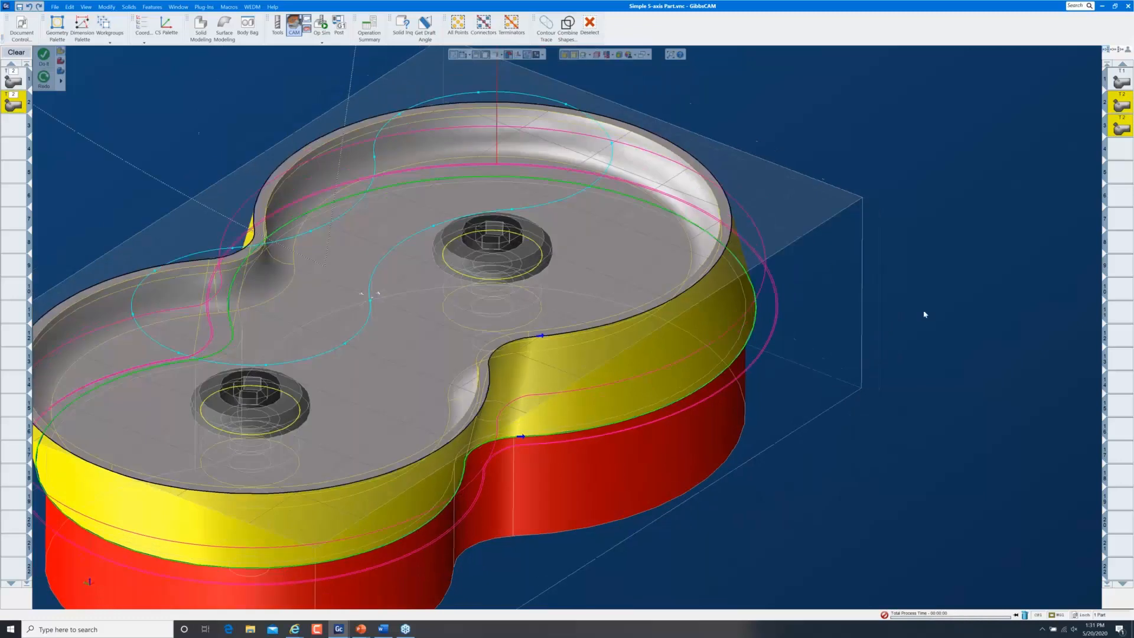
drag(759, 248, 820, 363)
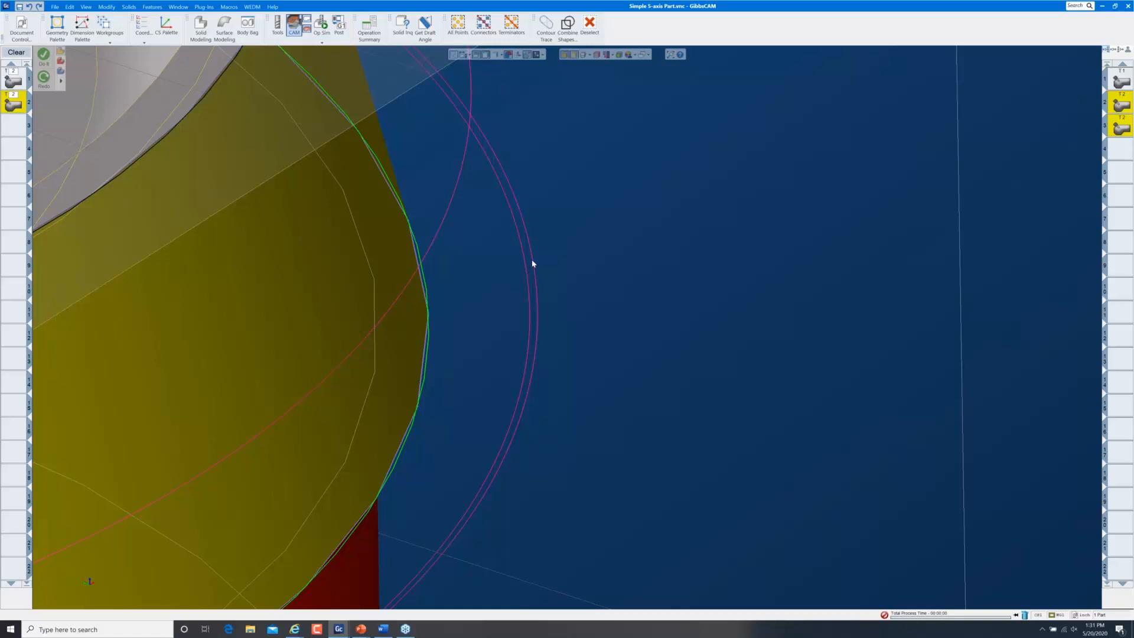
key(ctrl+i)
key(ctrl+u)
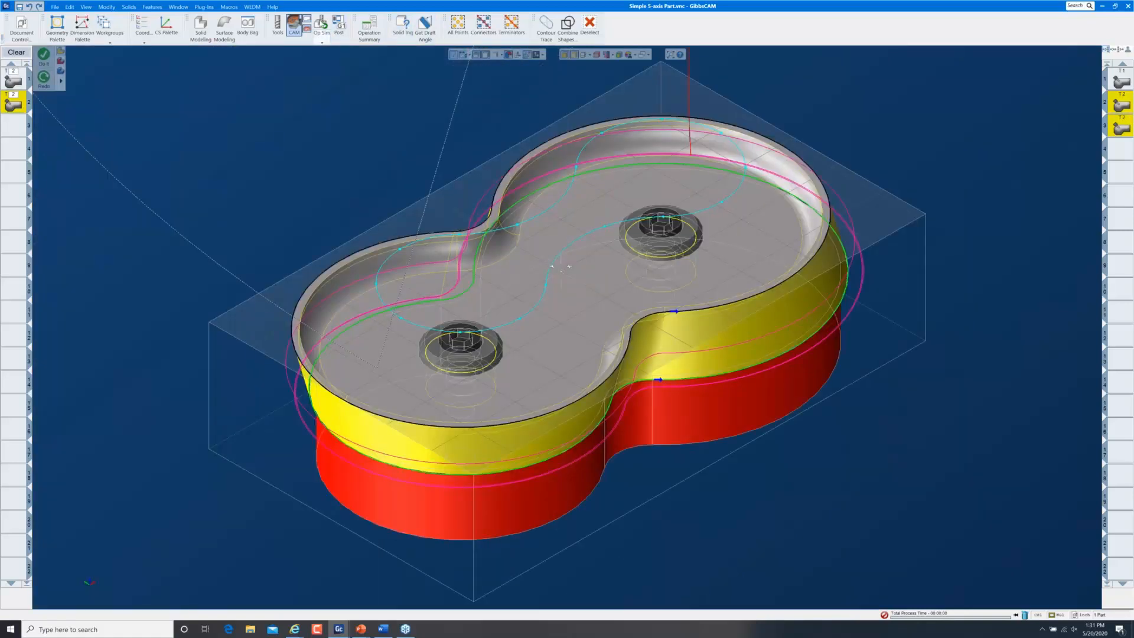
- Simulate the swarf roughing and finishing passes around the outer wall at varying playback speeds, and close the simulation
click(322, 26)
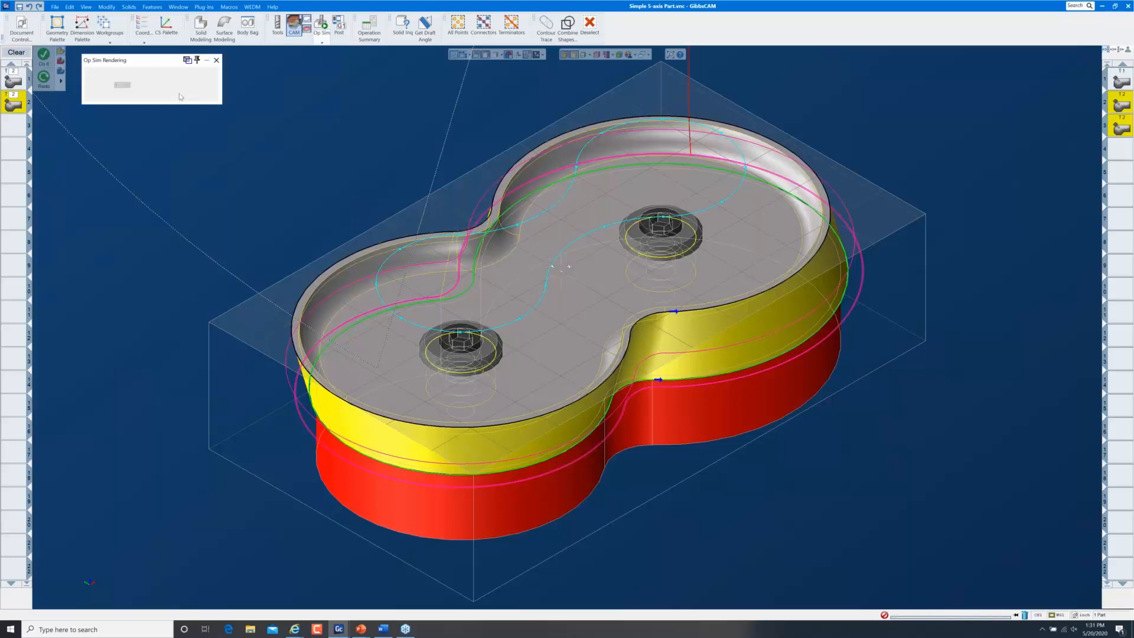
click(180, 86)
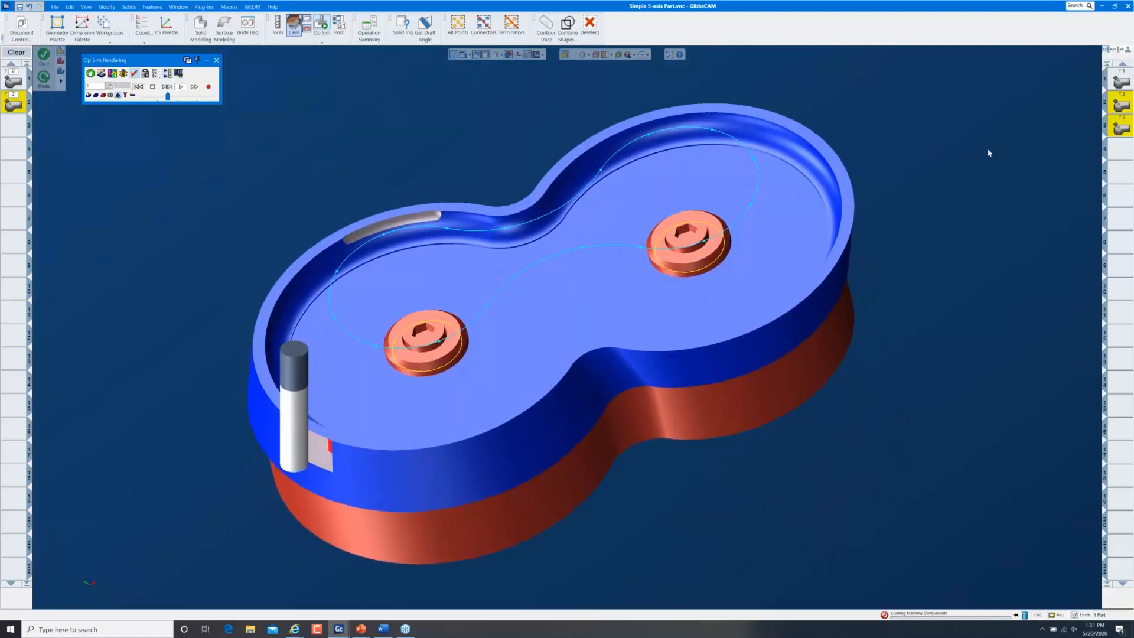
click(181, 87)
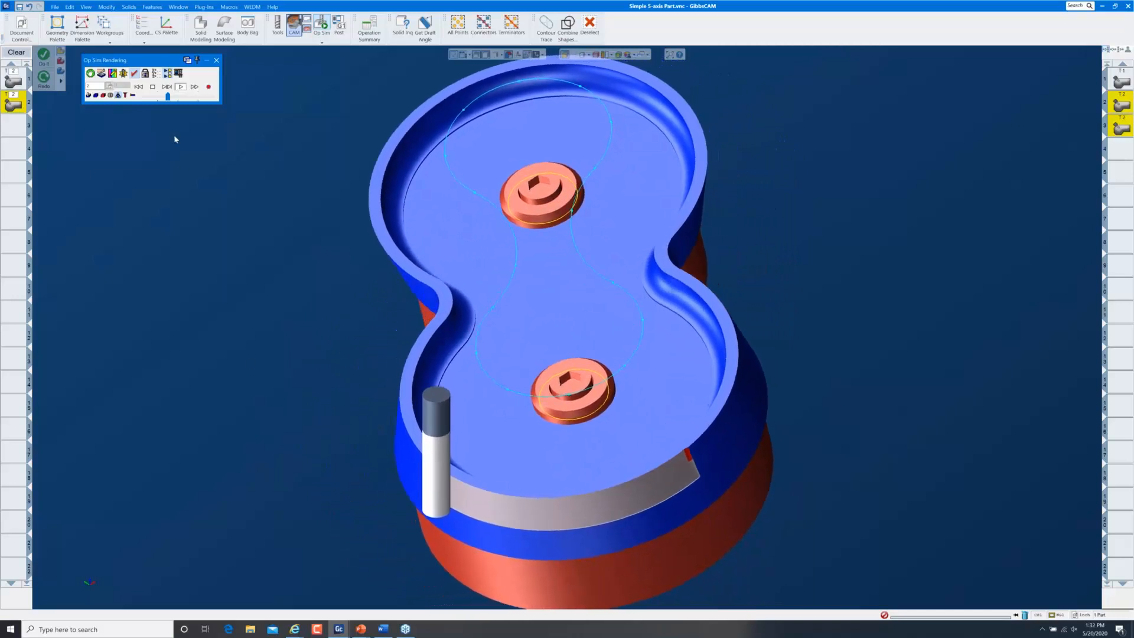
drag(168, 96, 179, 98)
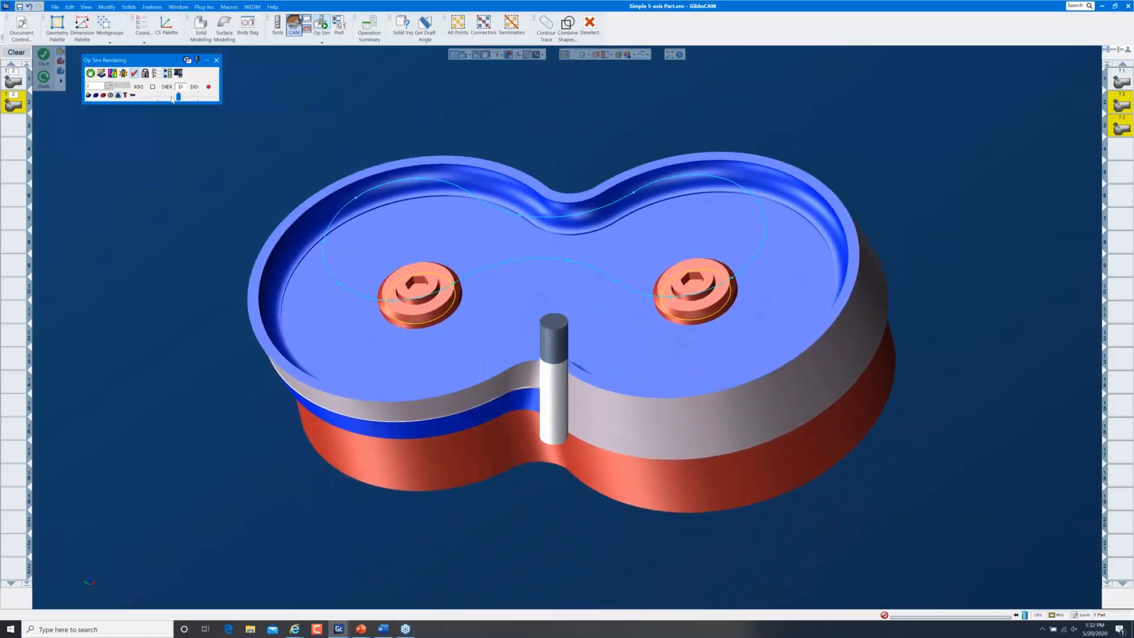
click(171, 98)
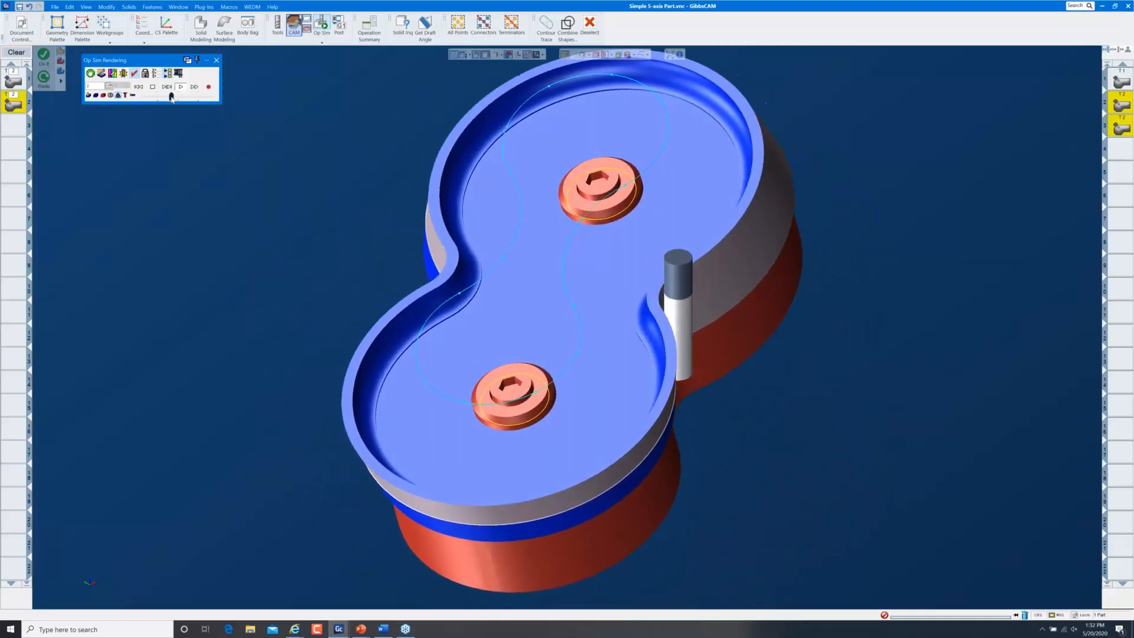
click(181, 98)
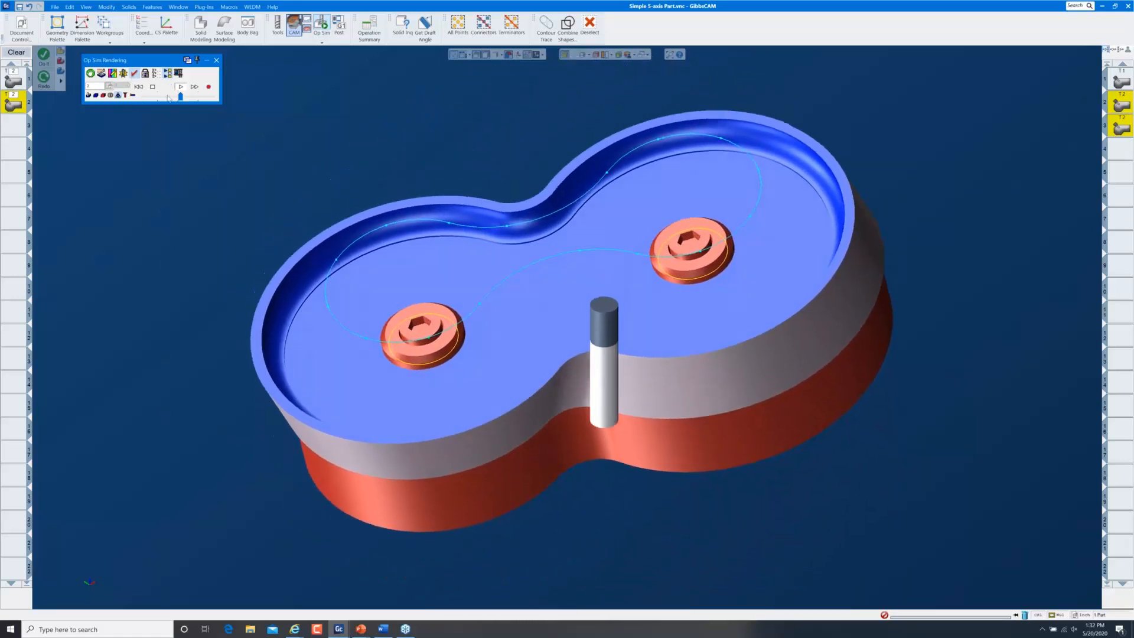
click(216, 60)
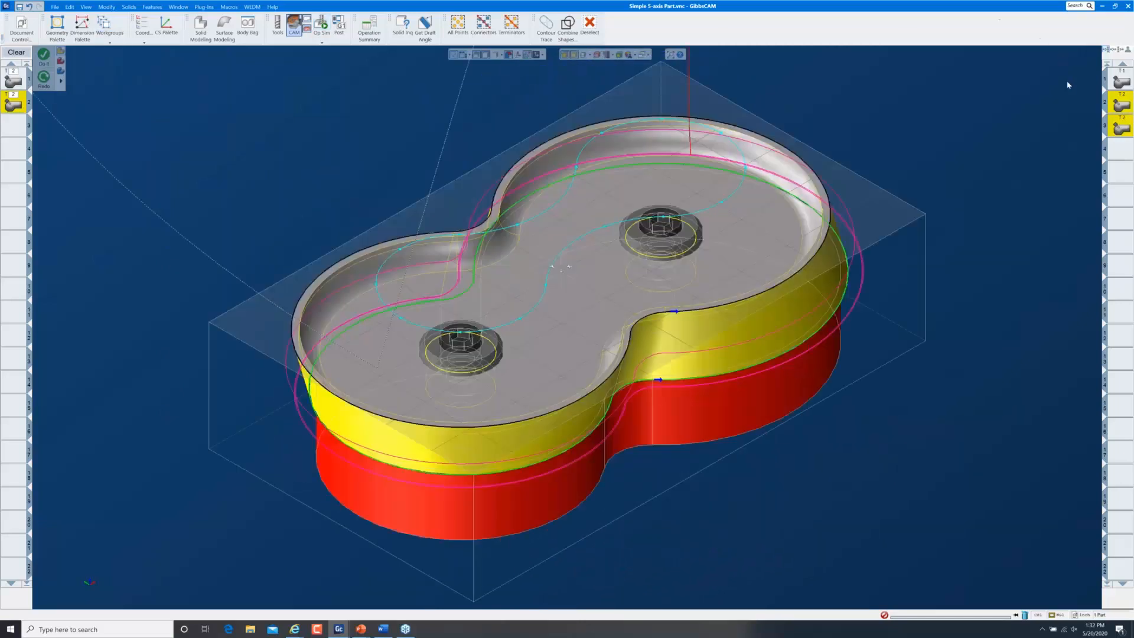
- Reopen the first swarf process and enable lead-in on the first entry and lead-out on the last exit
double_click(1113, 107)
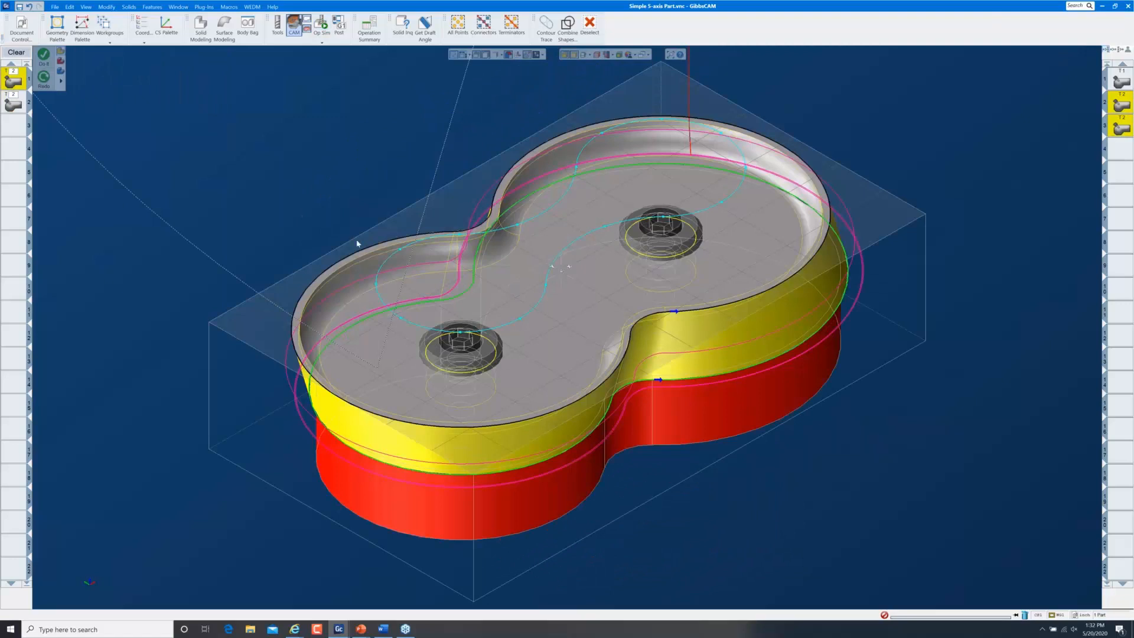
double_click(18, 85)
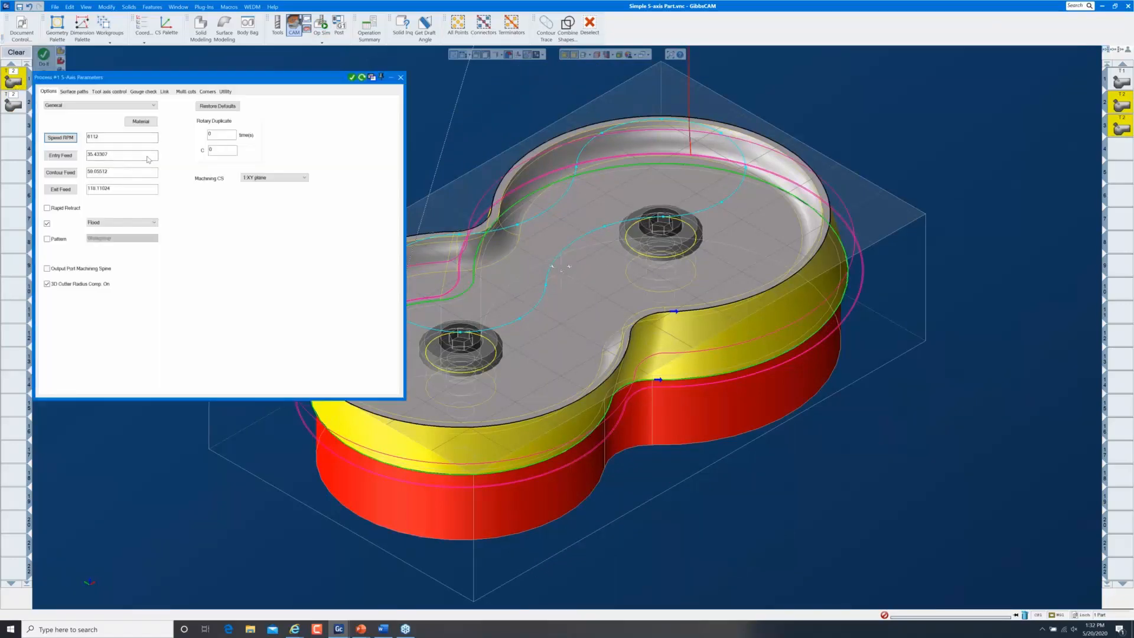
click(164, 92)
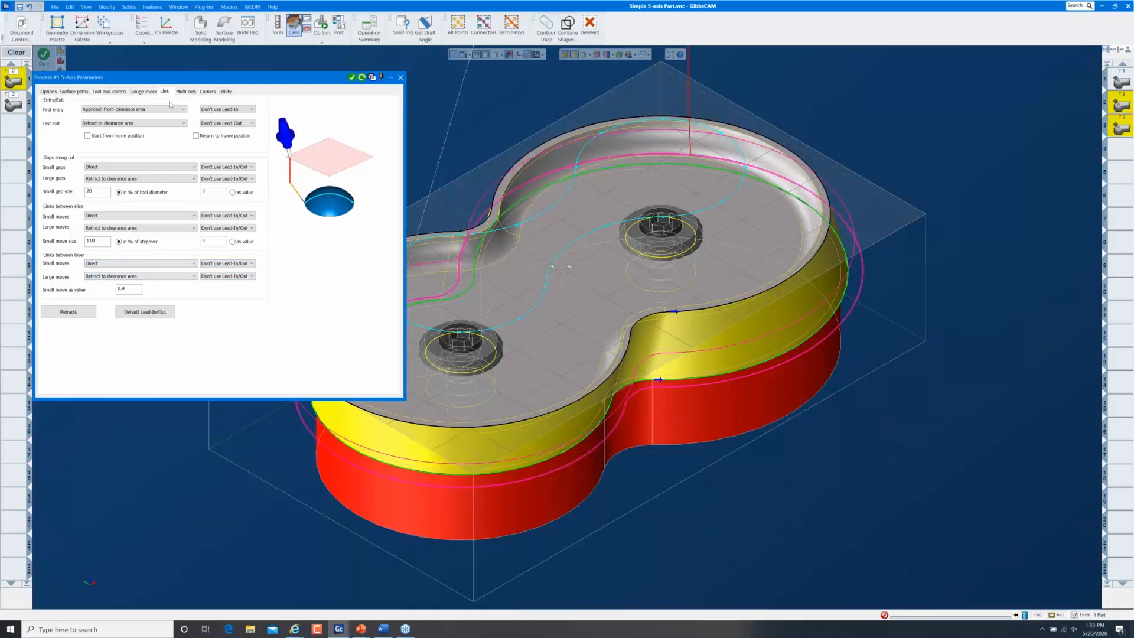
click(254, 109)
click(239, 117)
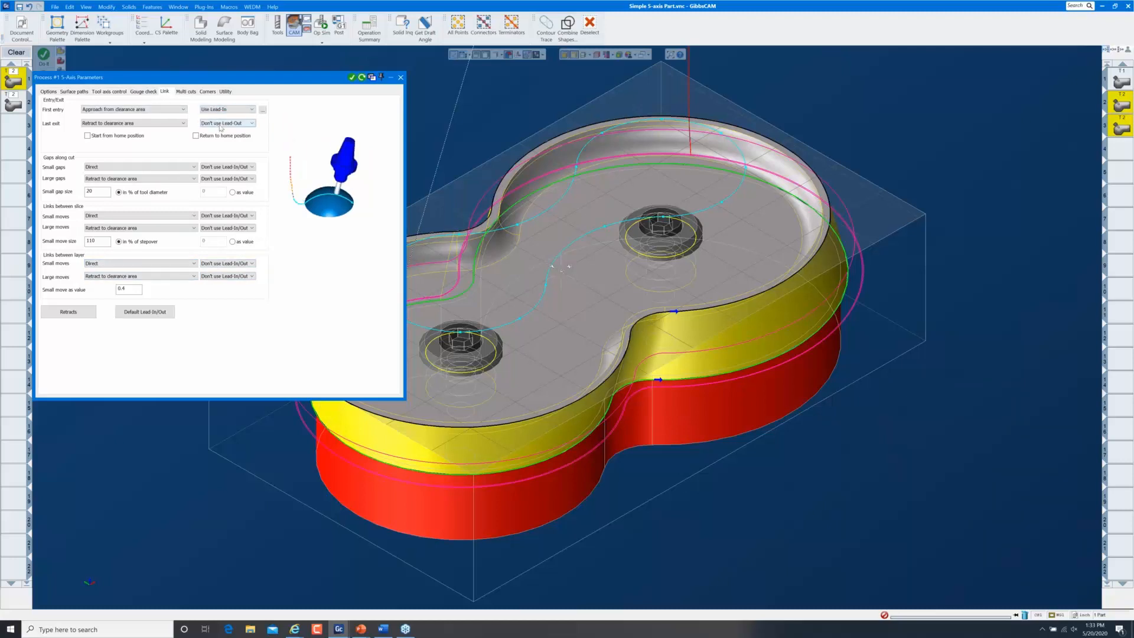
click(252, 123)
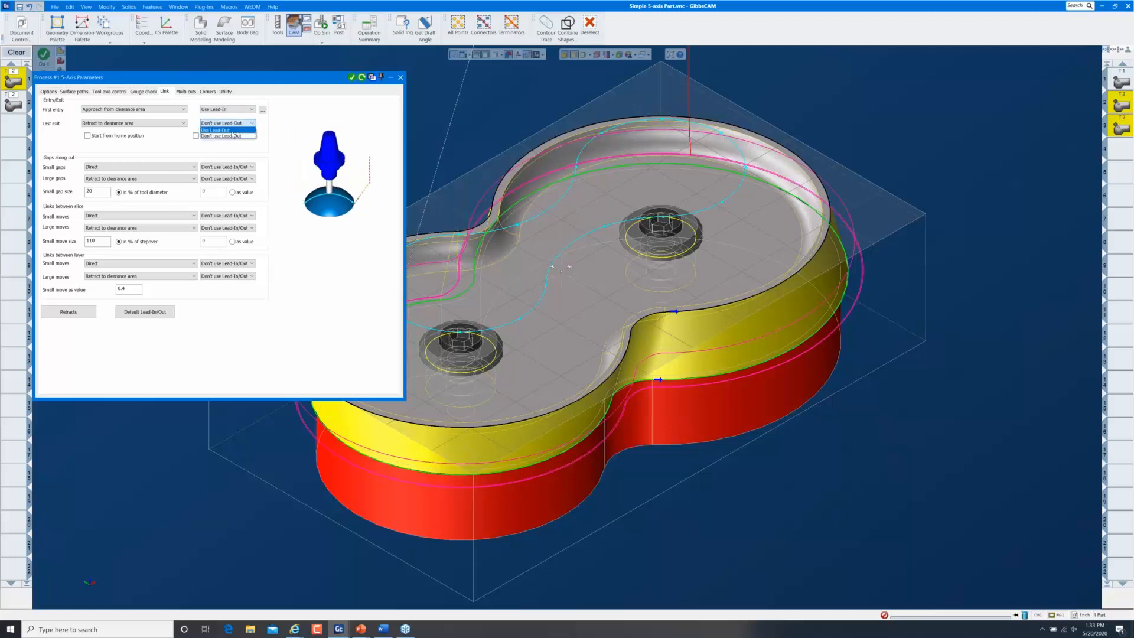
click(233, 136)
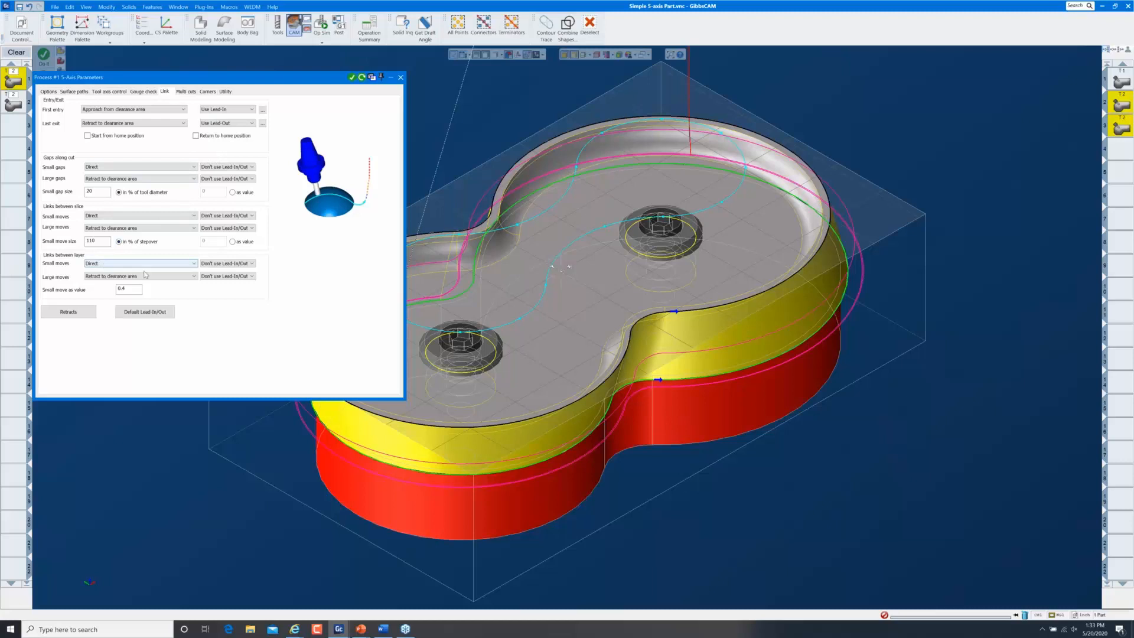
click(251, 229)
click(236, 235)
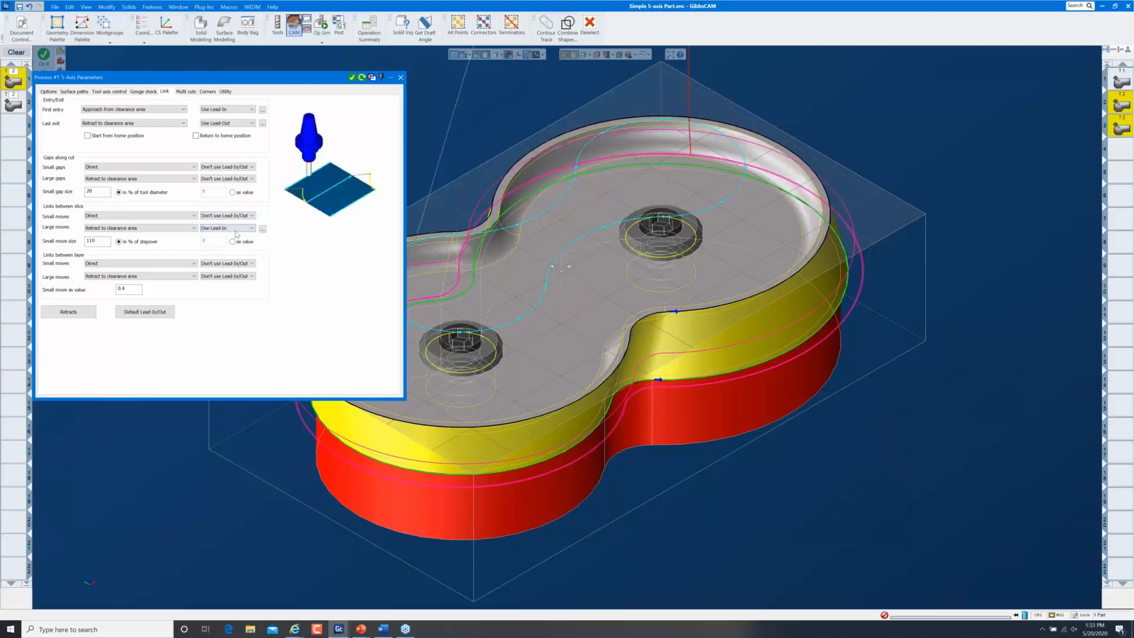
click(243, 229)
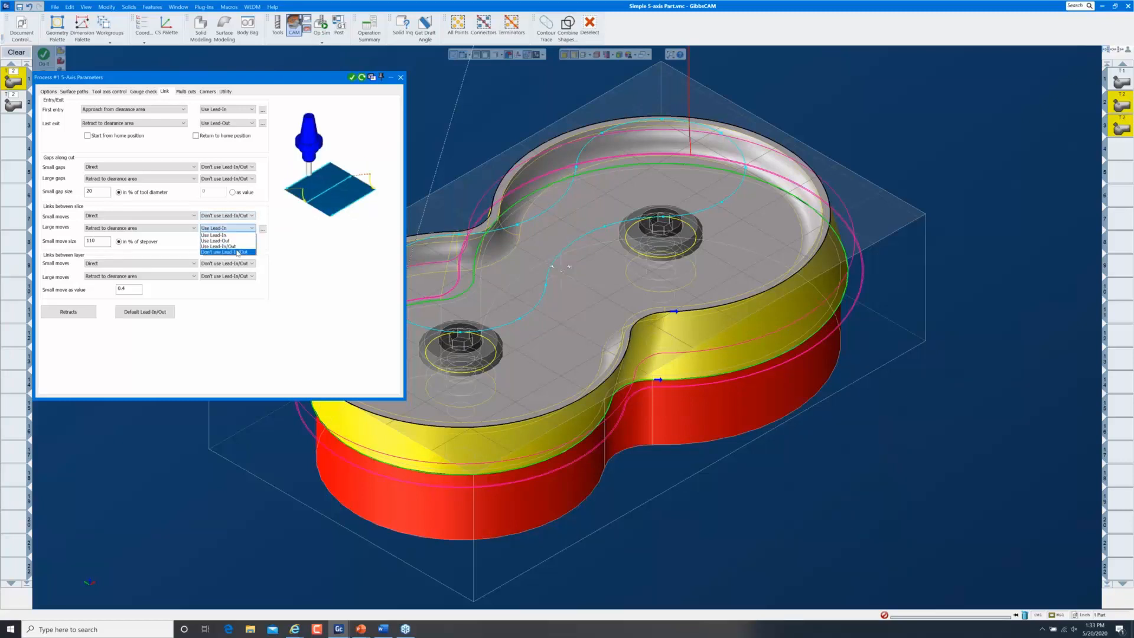
click(236, 252)
- Use lead-in/out for the large moves between layers and between slices
click(239, 276)
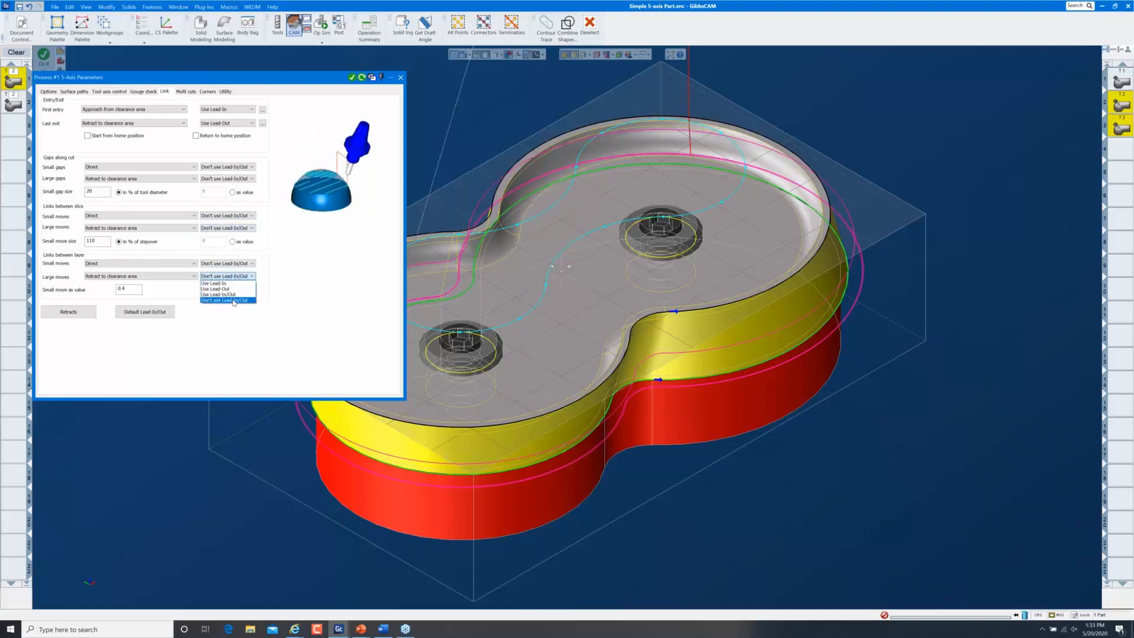
click(235, 294)
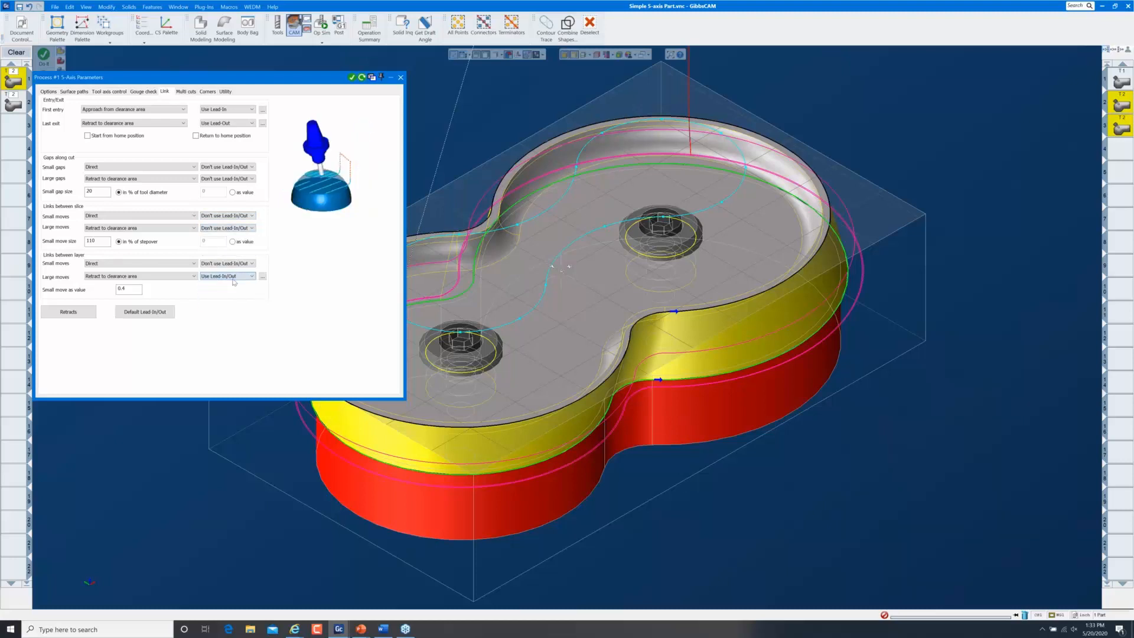
click(232, 228)
click(230, 247)
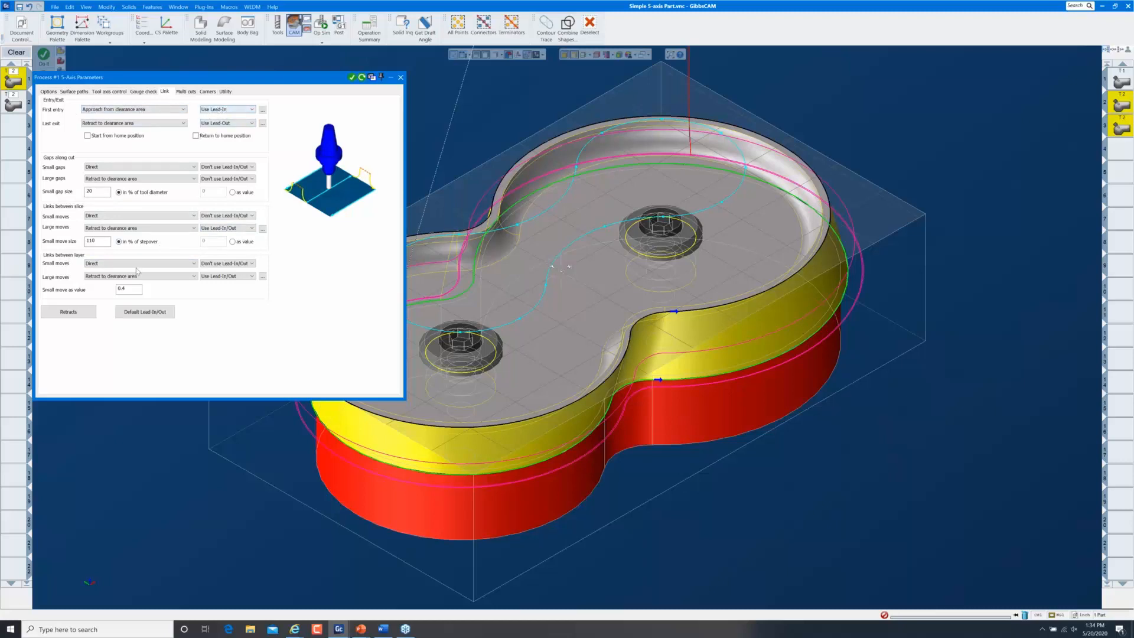
- Set the first process's default lead-in to Automatic arc with tangential tool axis orientation and copy the settings to the lead-out
click(155, 316)
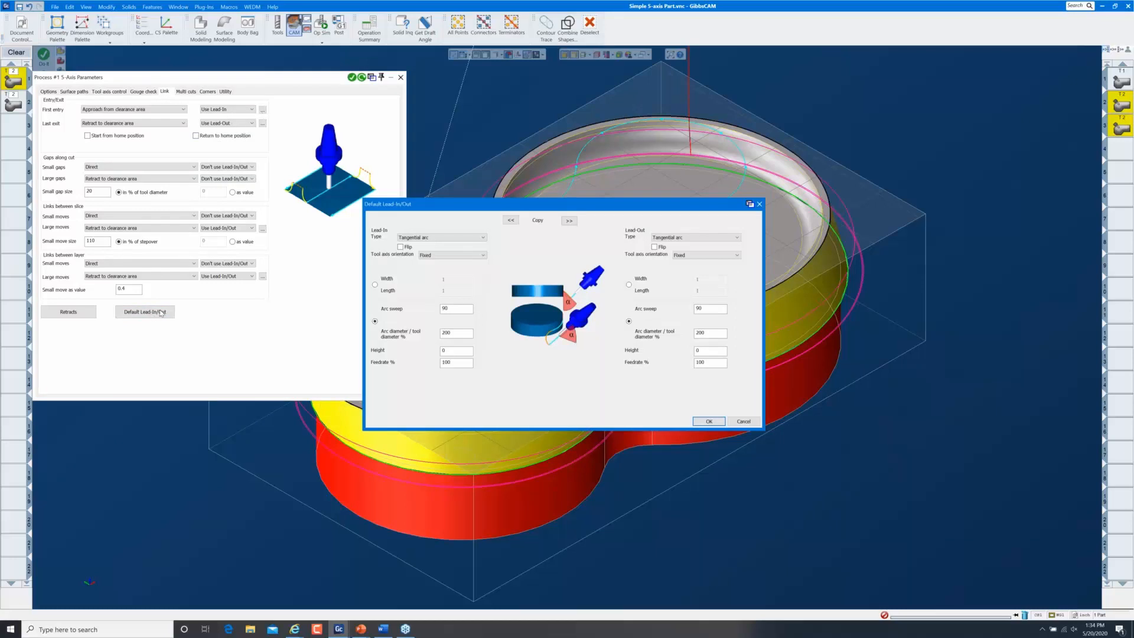
click(458, 238)
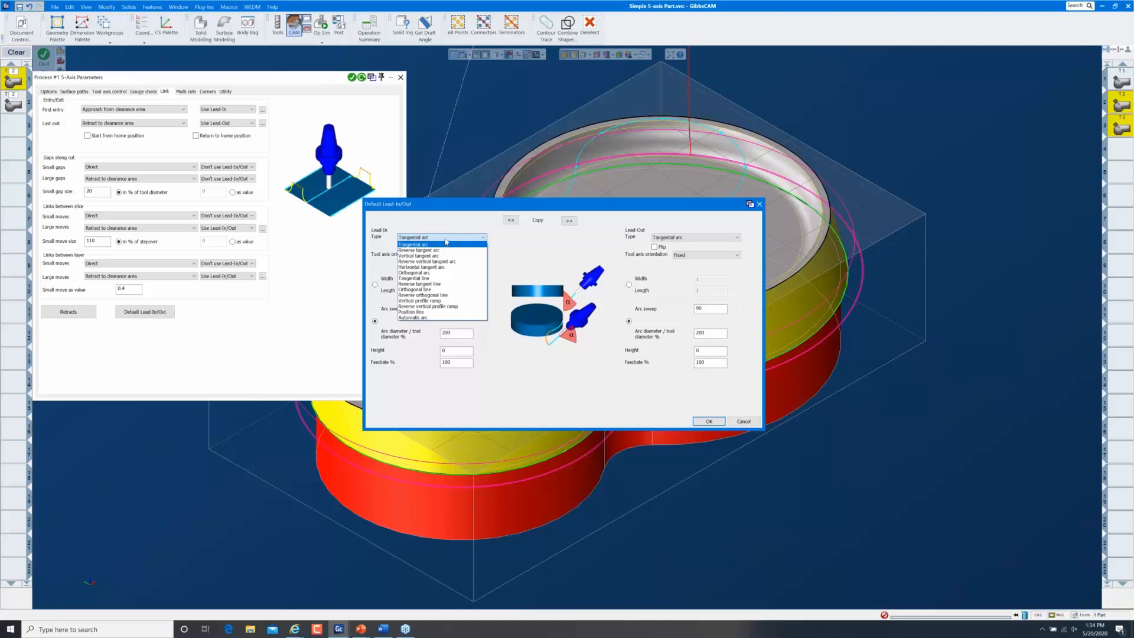
click(426, 317)
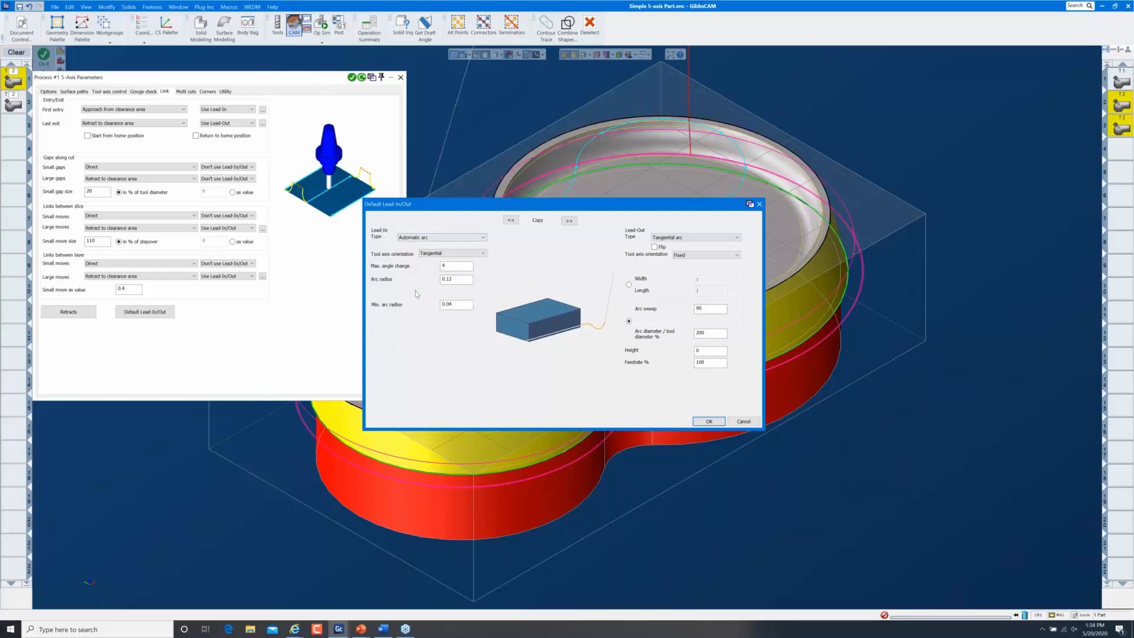
click(569, 221)
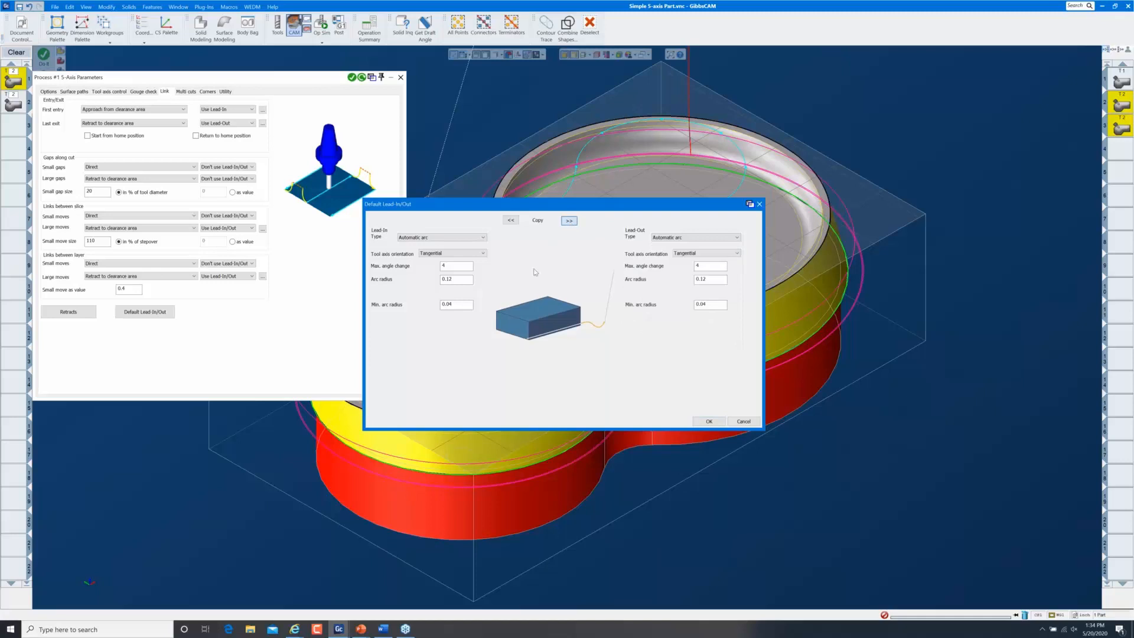
click(709, 421)
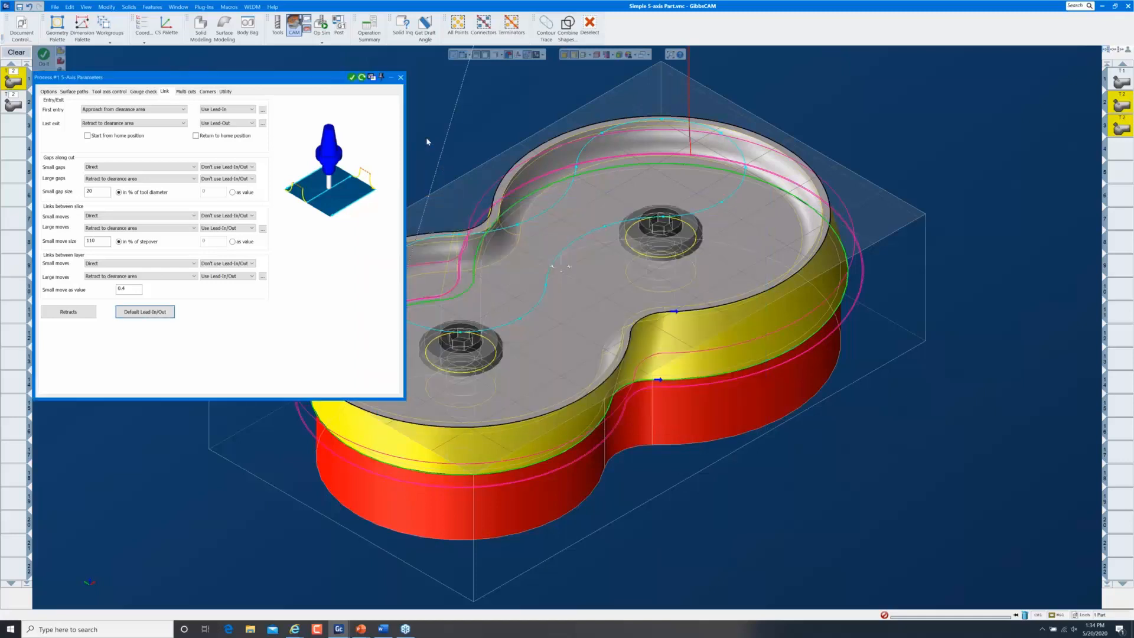
- Open the second swarf process's link settings and use lead-in on the first entry and lead-out on the last exit
double_click(18, 104)
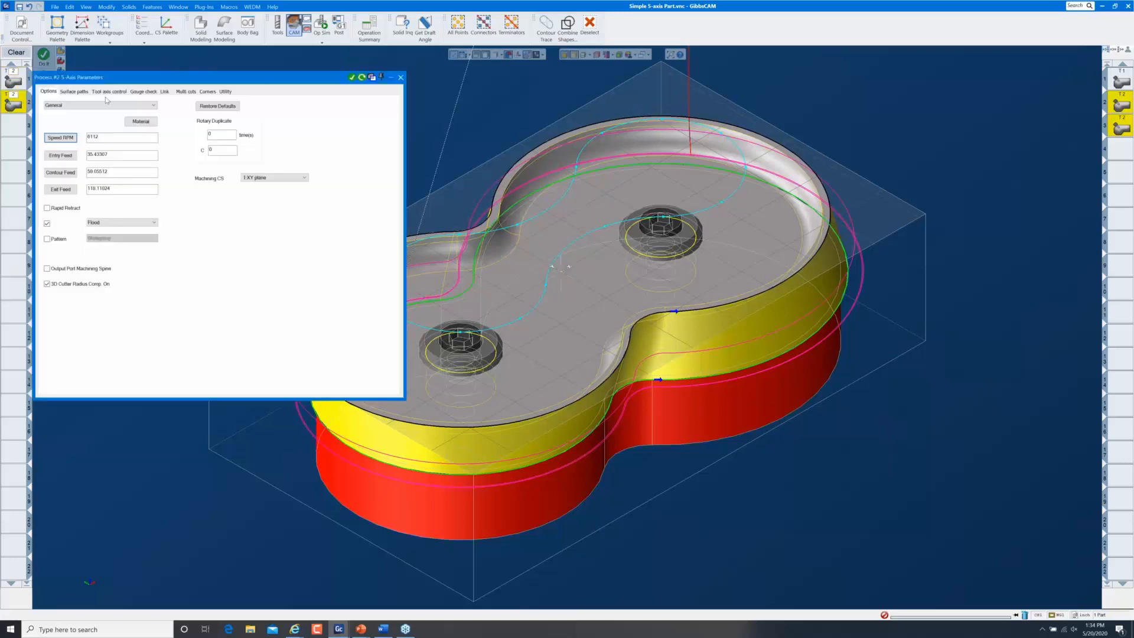
click(165, 92)
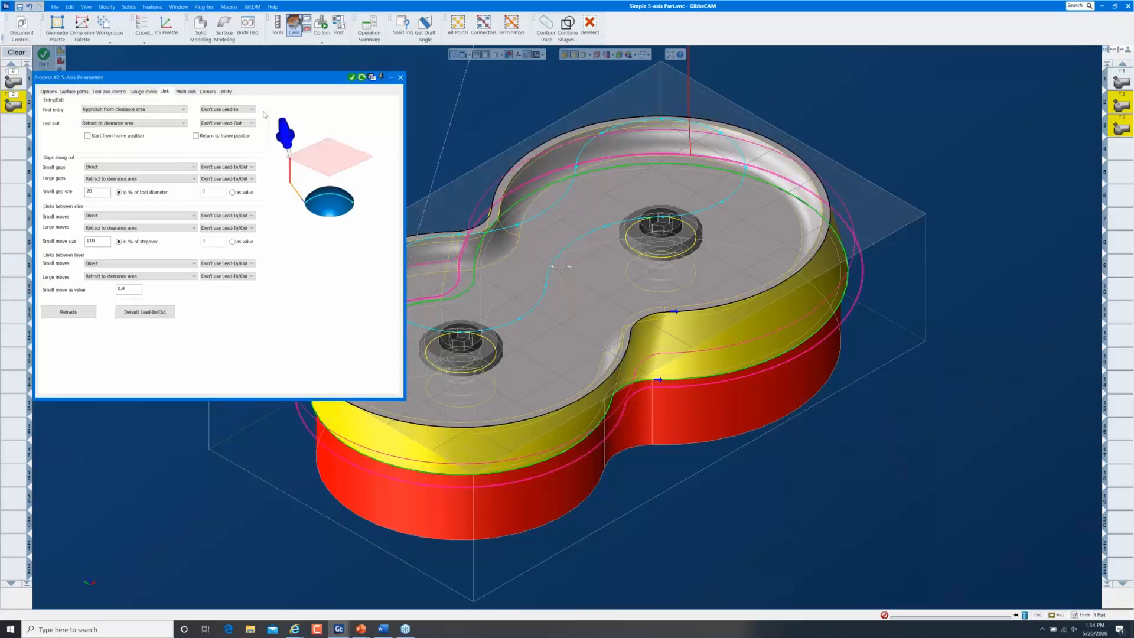
click(242, 110)
click(241, 116)
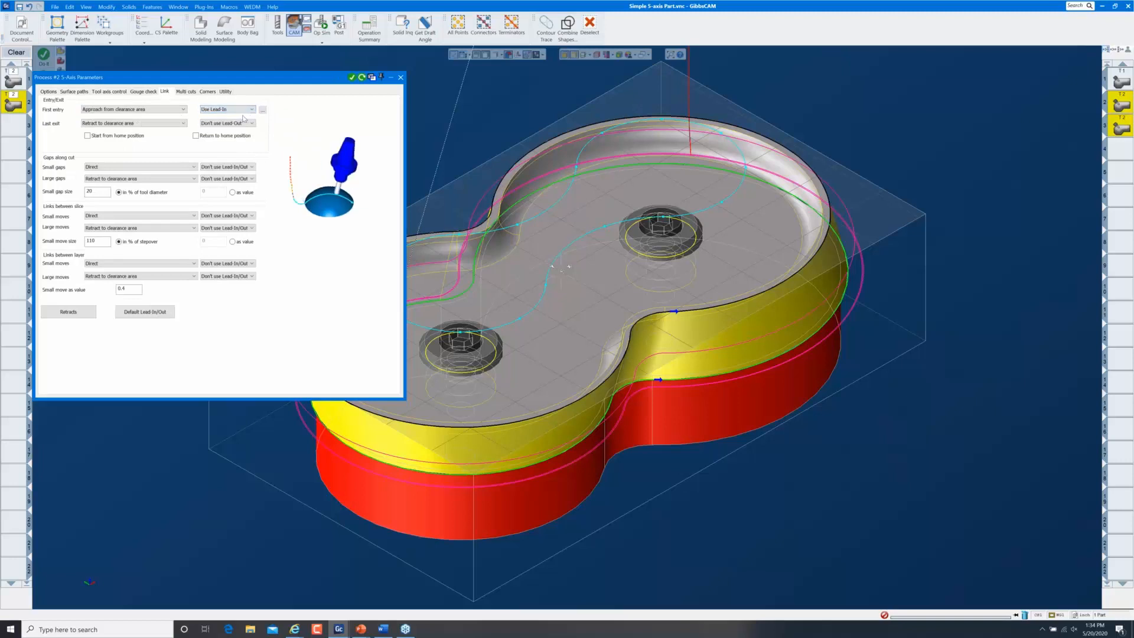
click(241, 123)
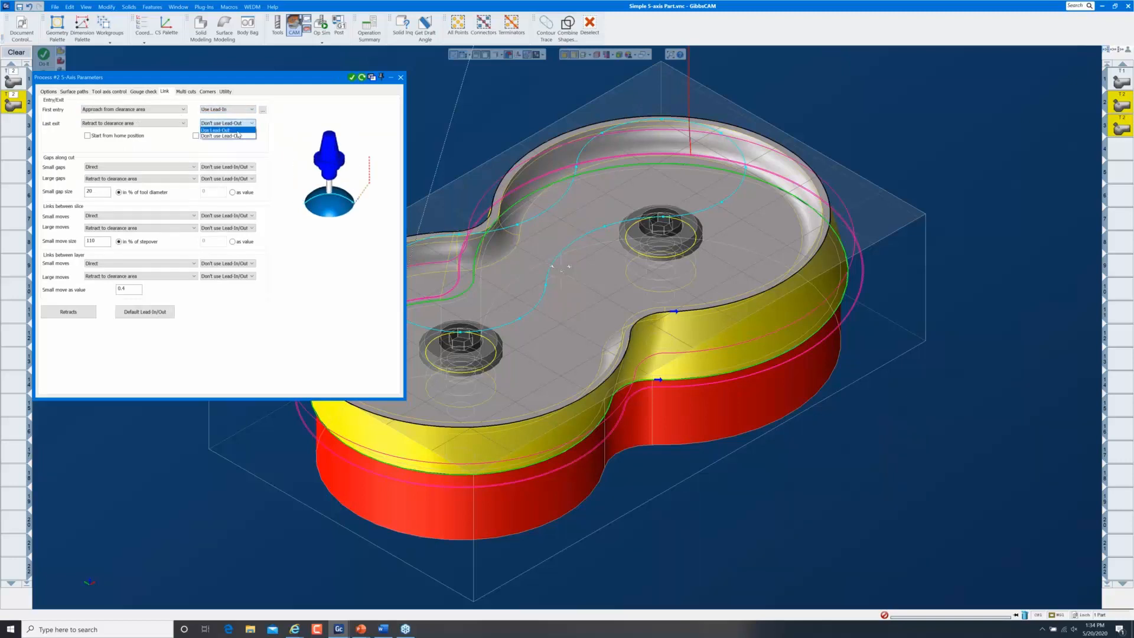
click(238, 130)
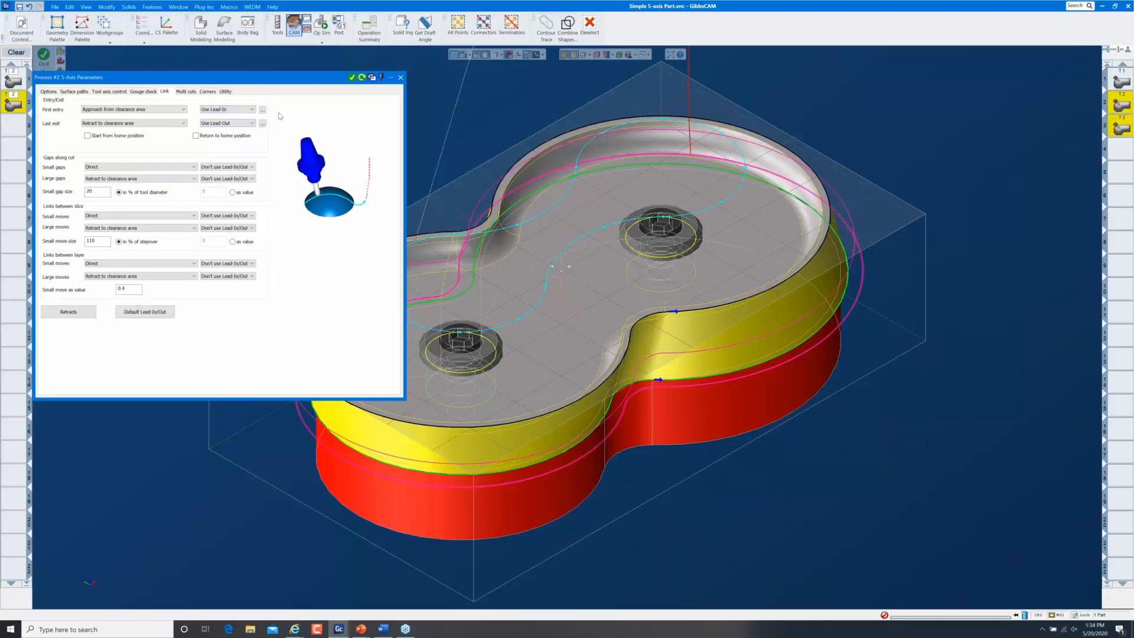
- Regenerate the swarf toolpaths, close the process parameters and inspect the entry and exit moves around the wall
click(362, 77)
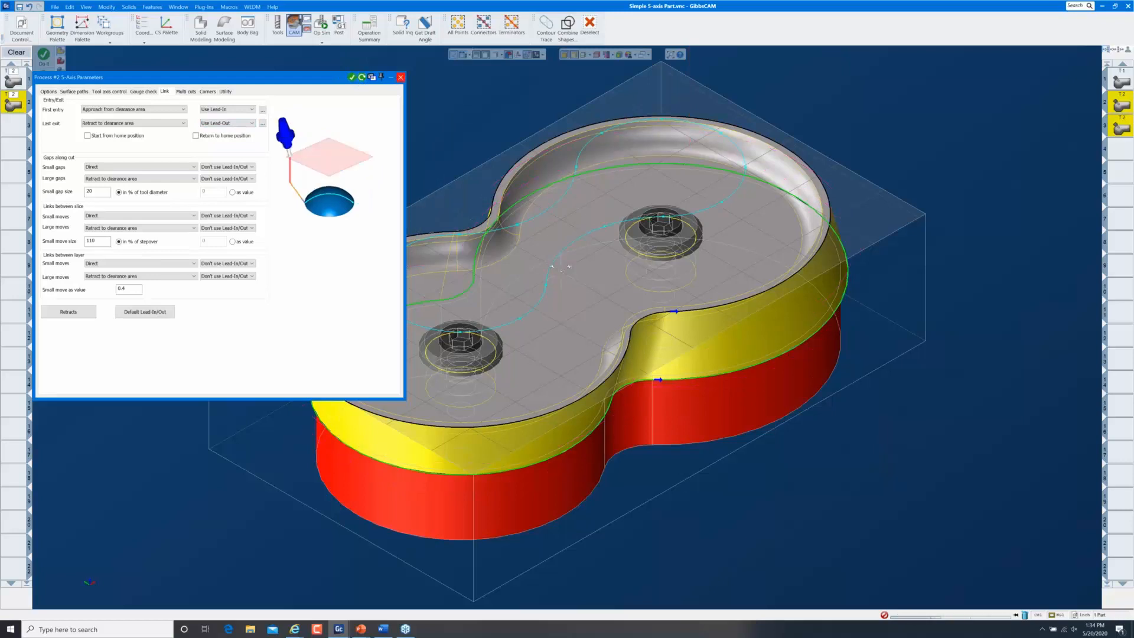
key(Escape)
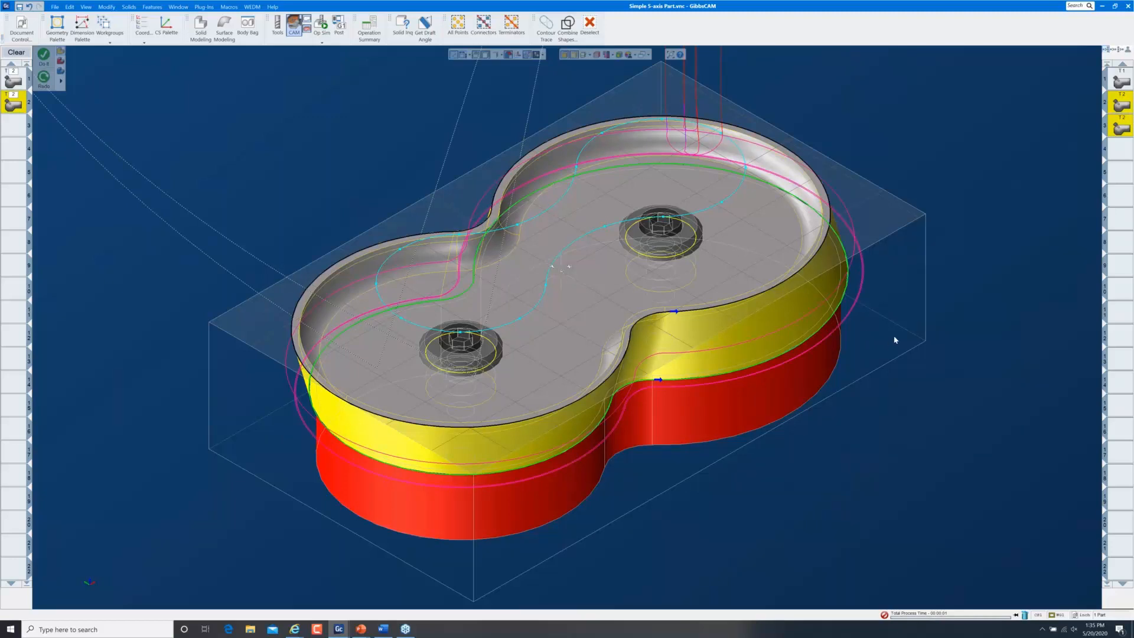
middle_drag(748, 340, 798, 97)
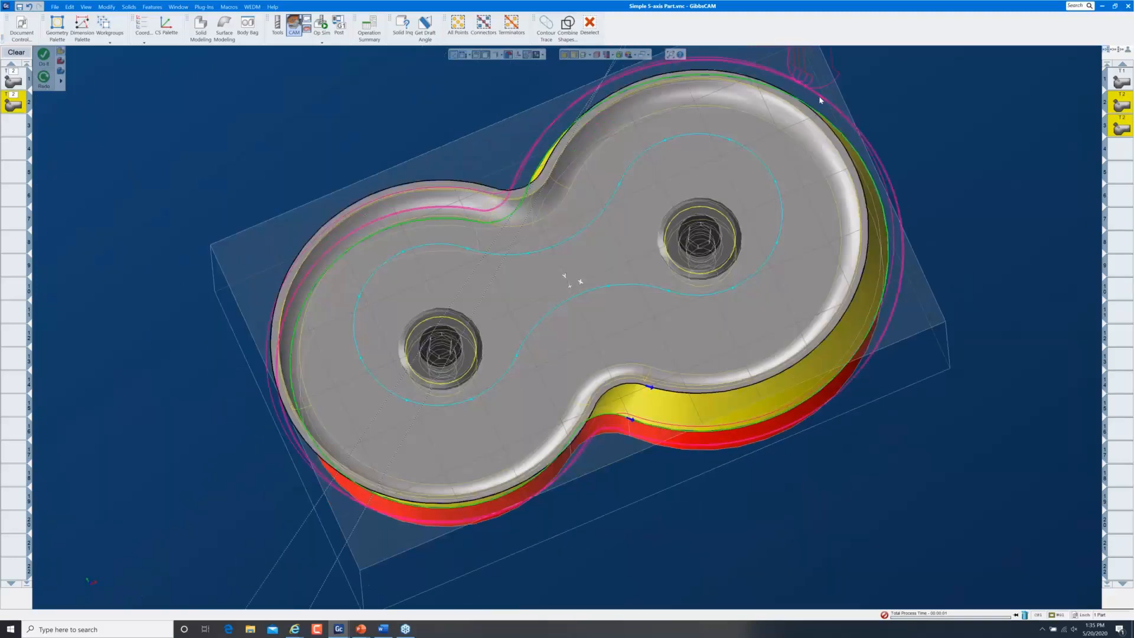
key(ctrl+i)
scroll(815, 98, up, 1)
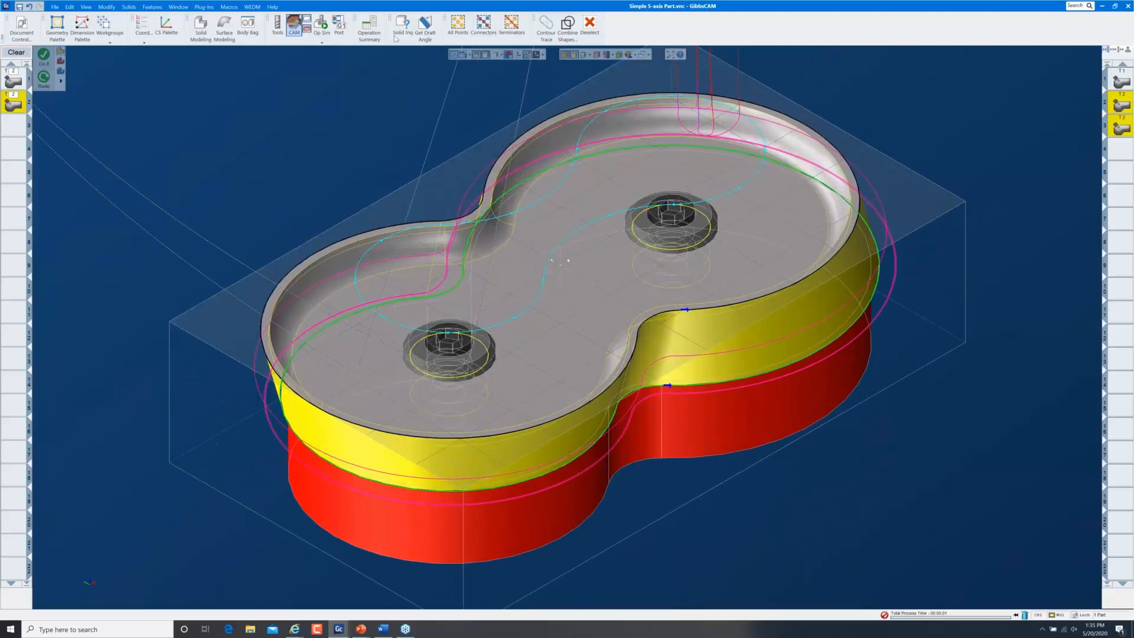
- Simulate the regenerated swarf toolpaths around the outer wall, then rewind and replay them
click(321, 25)
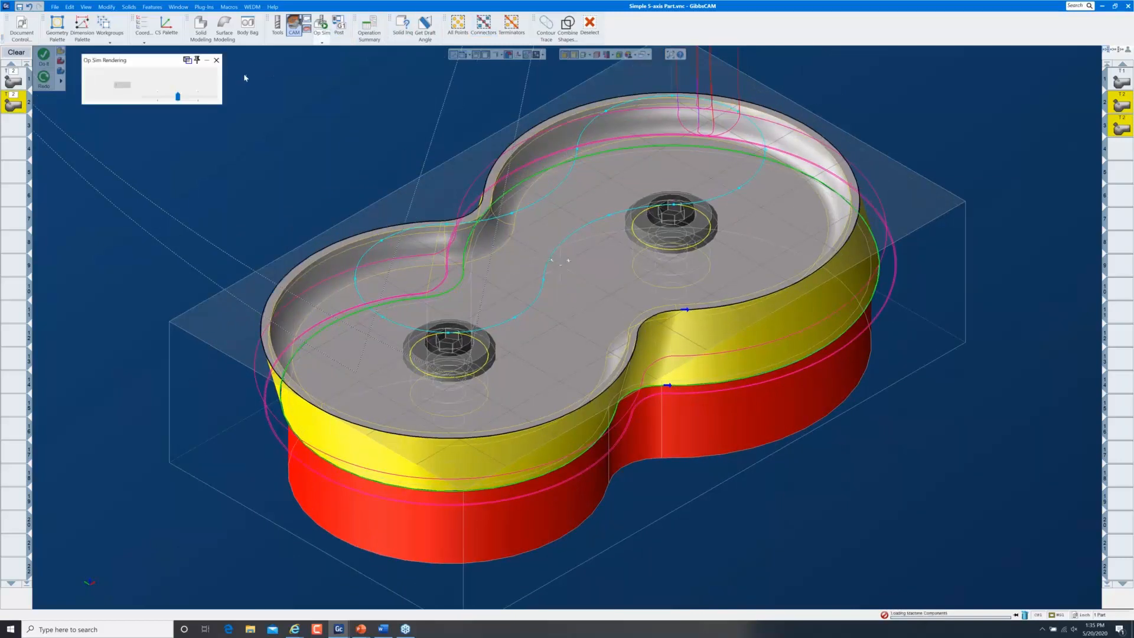
click(194, 87)
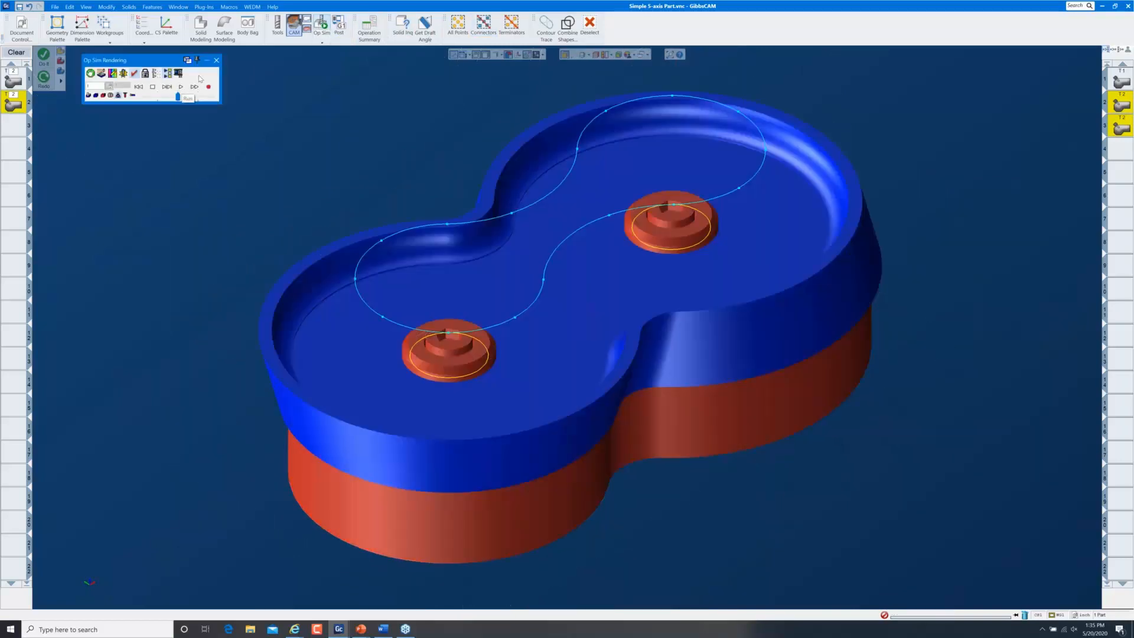
click(182, 86)
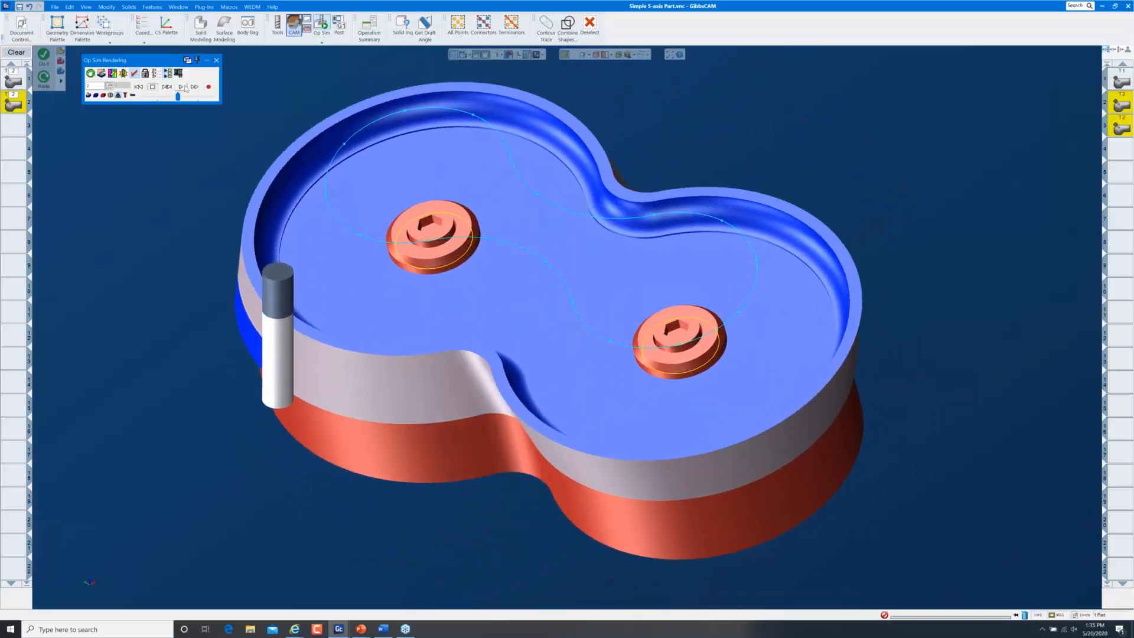
click(153, 88)
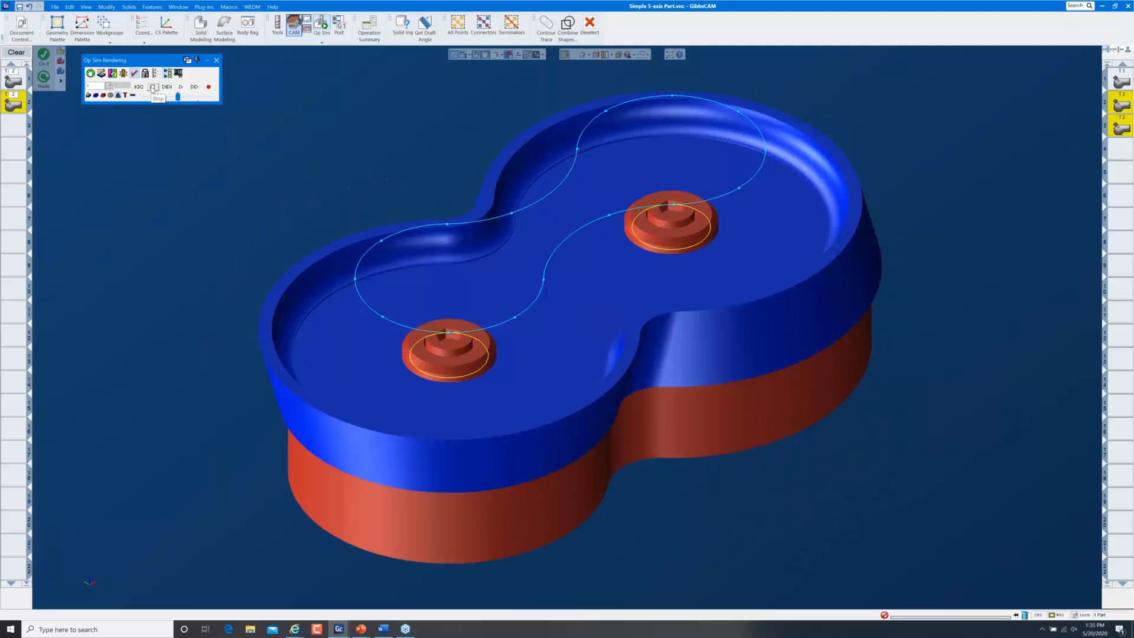
click(180, 87)
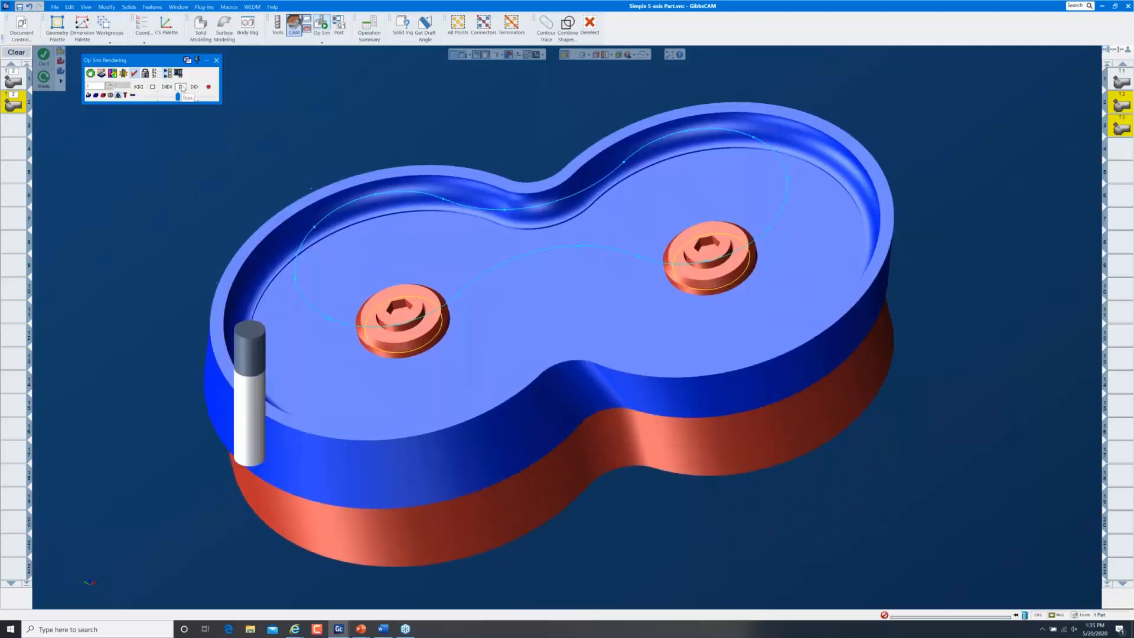
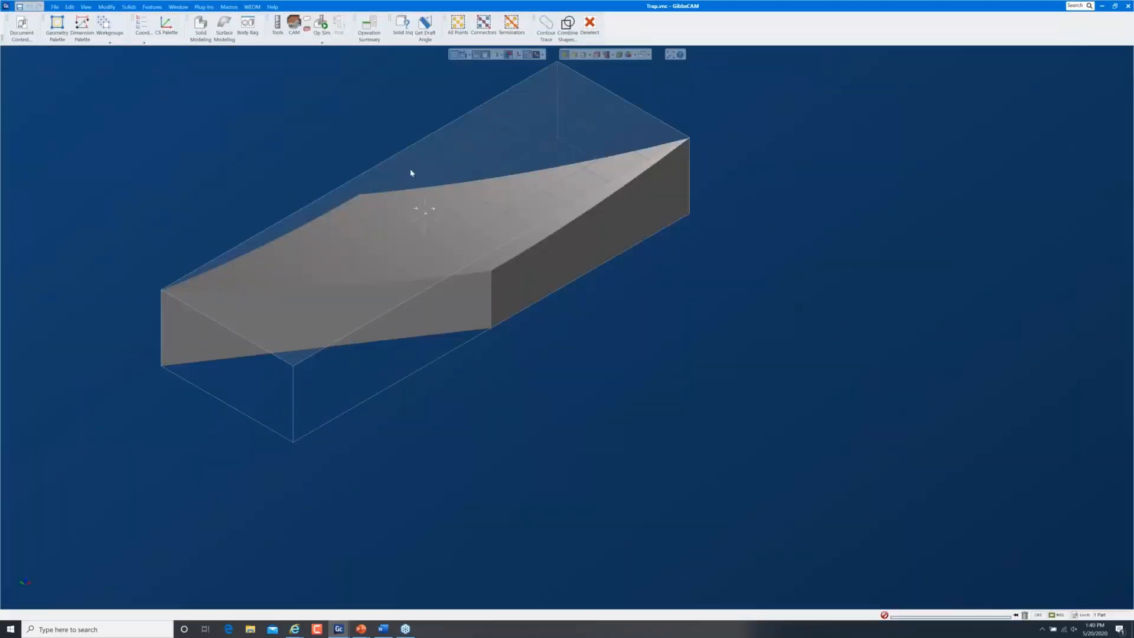
- Create a 5-axis process on the Trap part with a new 0.5 inch ball end mill
click(321, 42)
click(298, 27)
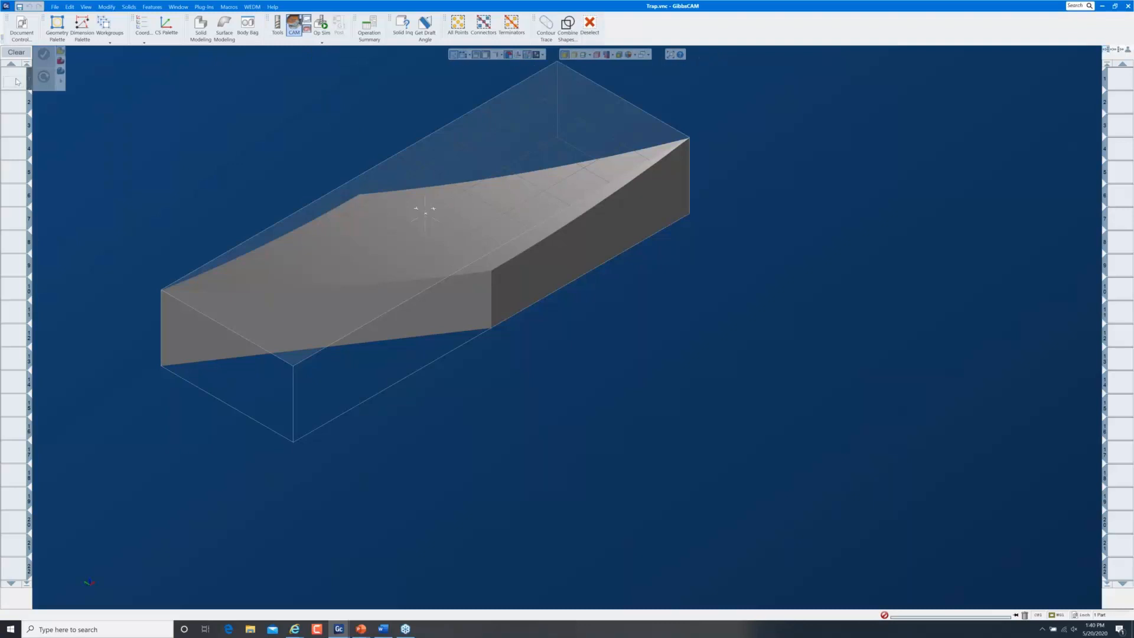
click(17, 81)
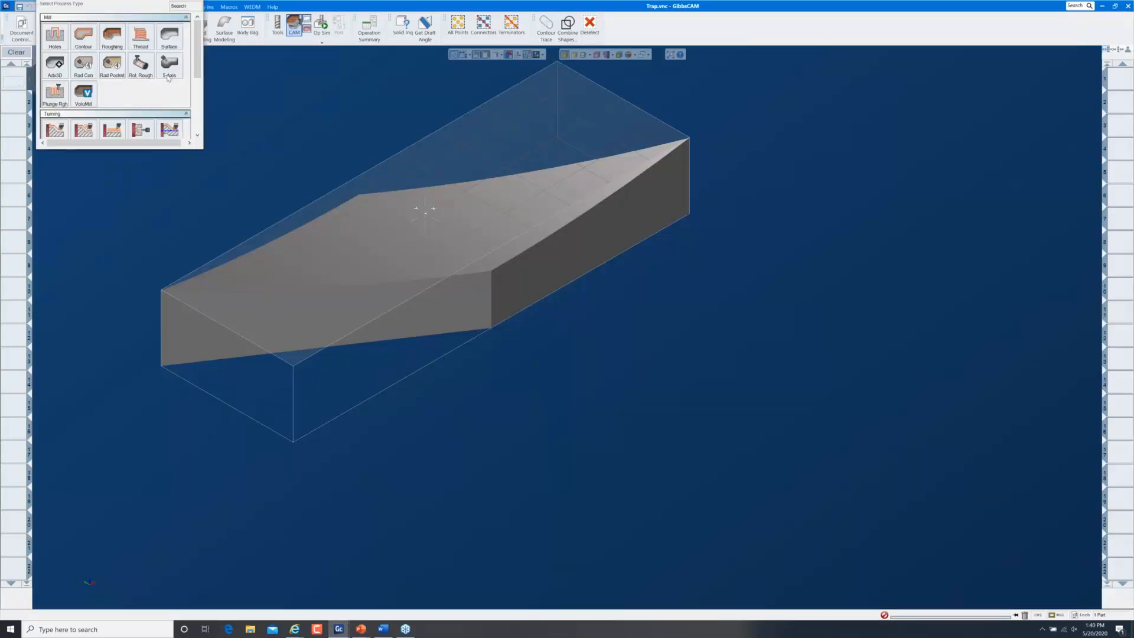
click(169, 76)
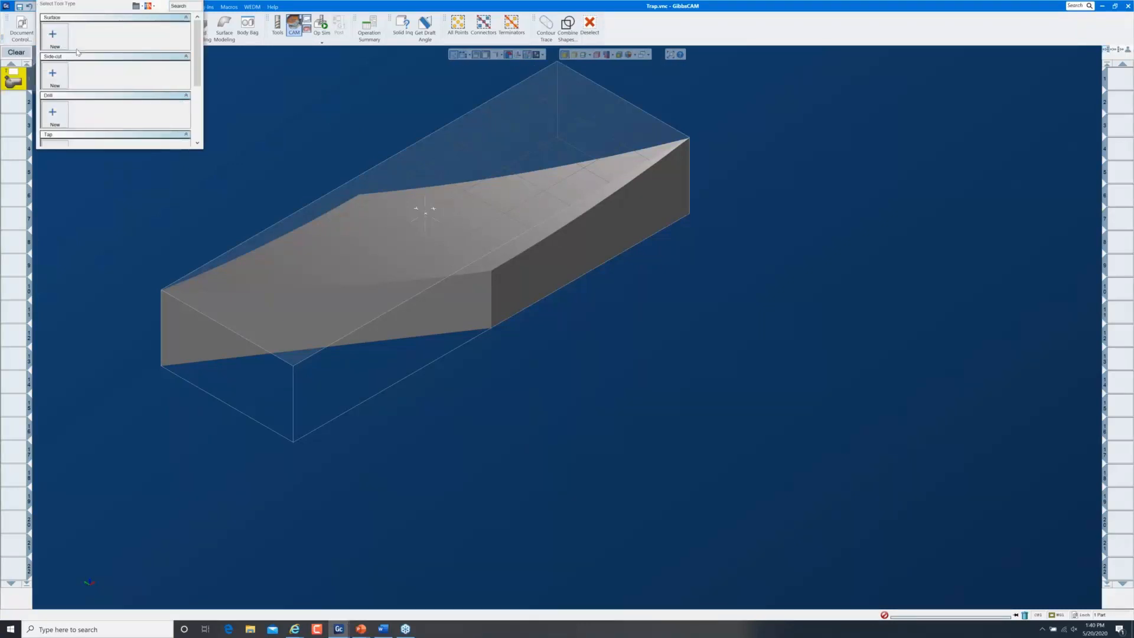
click(53, 75)
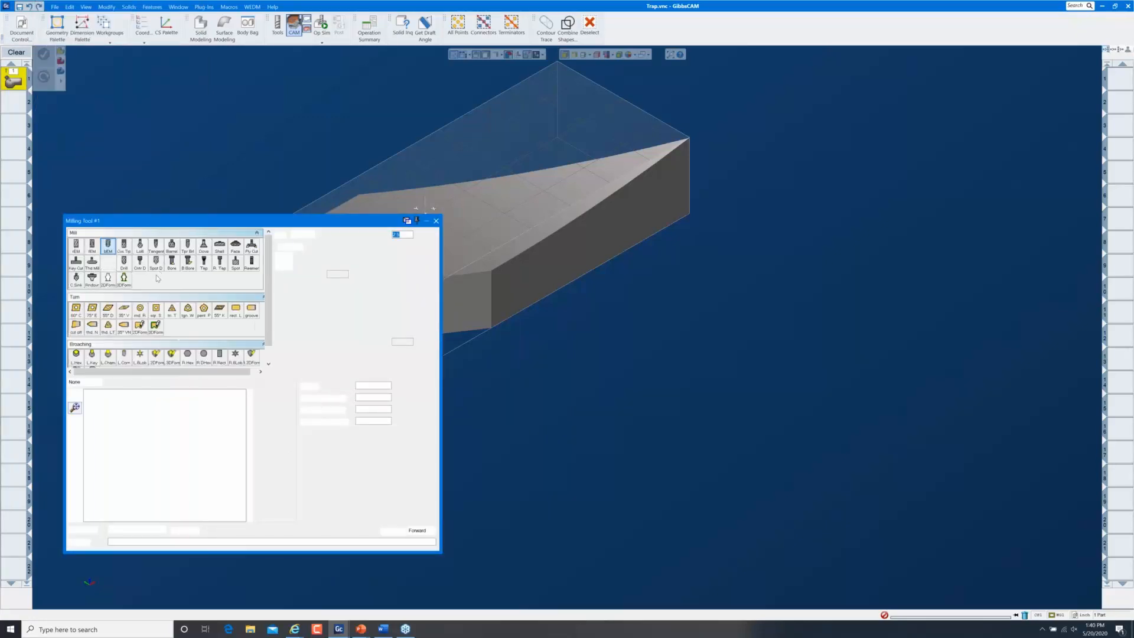
double_click(341, 273)
text(.5)
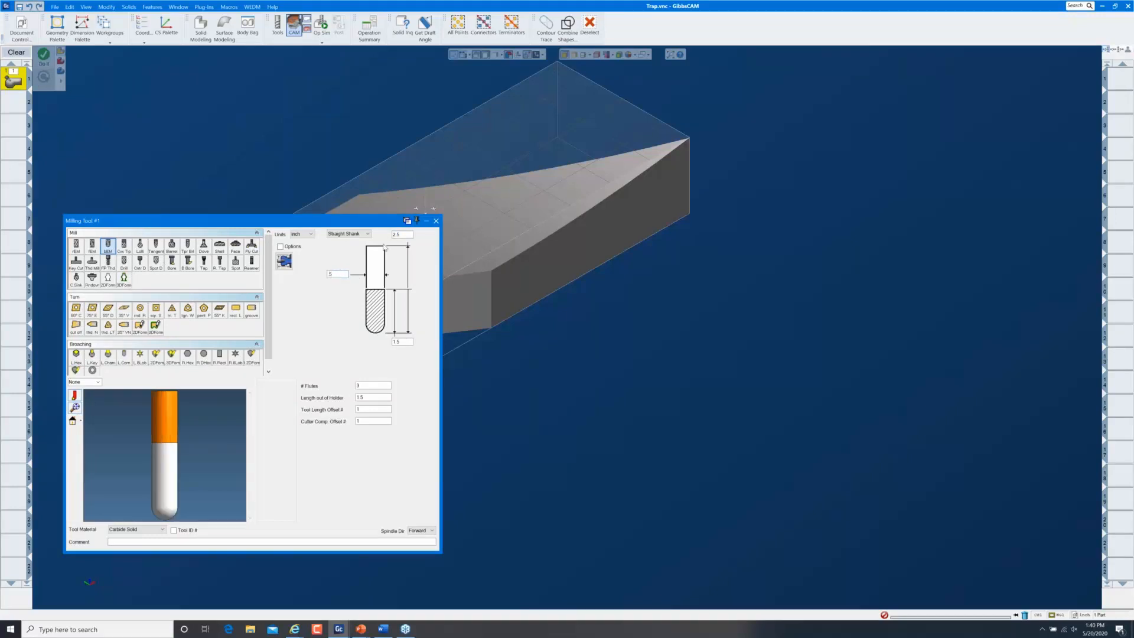
click(435, 222)
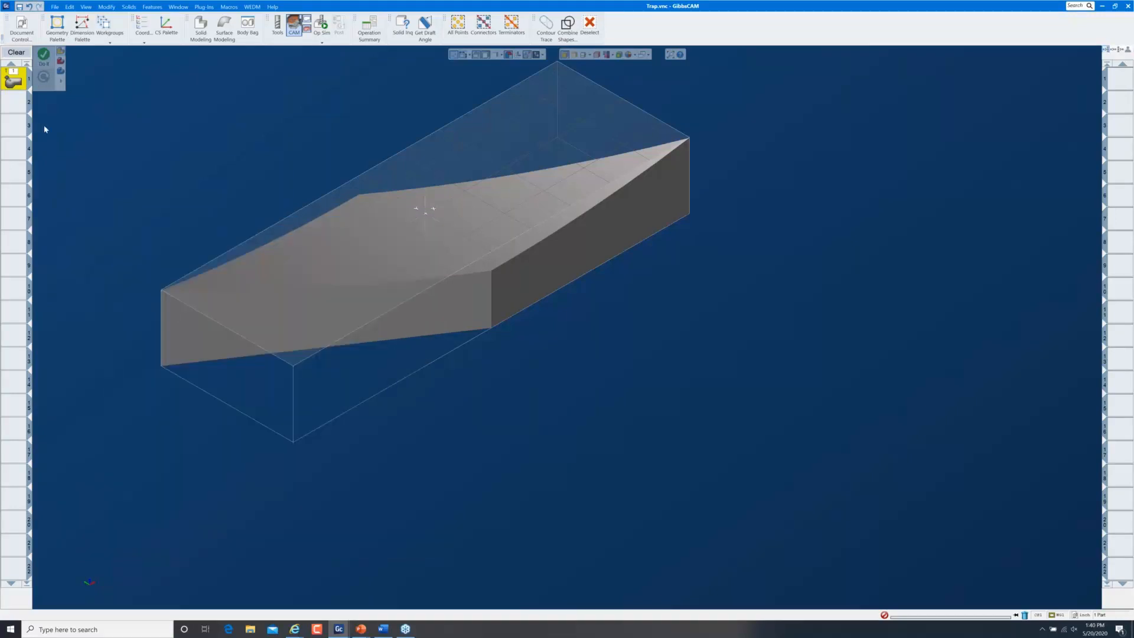
- Set the 5-axis process pattern to Morph between 2 curves and select the part's curved top face as the drive surface
double_click(19, 85)
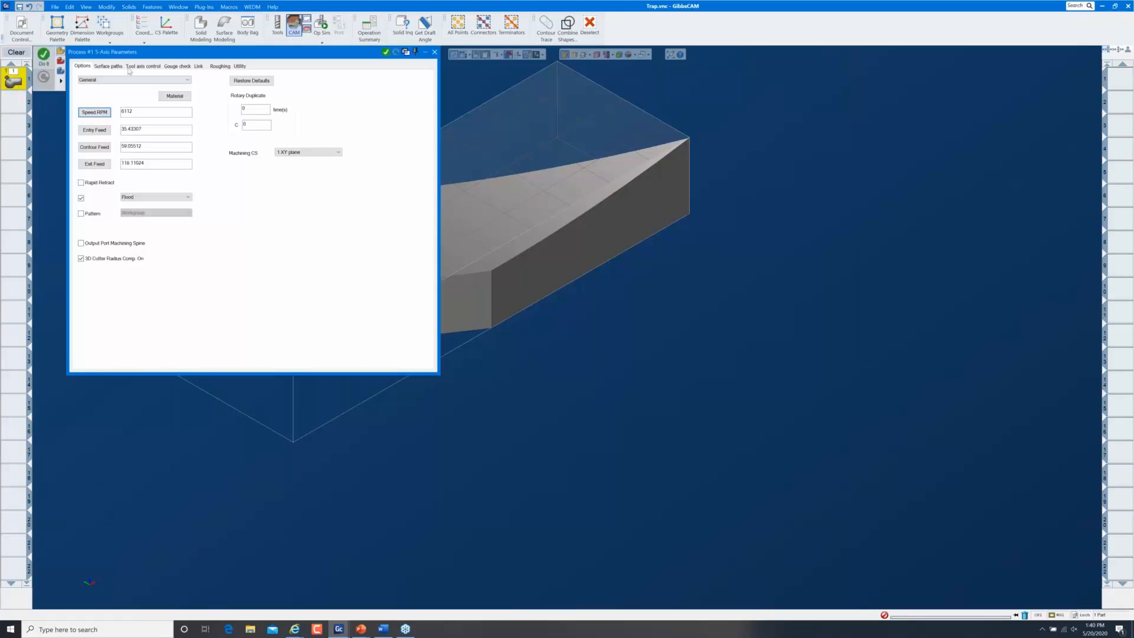
click(111, 68)
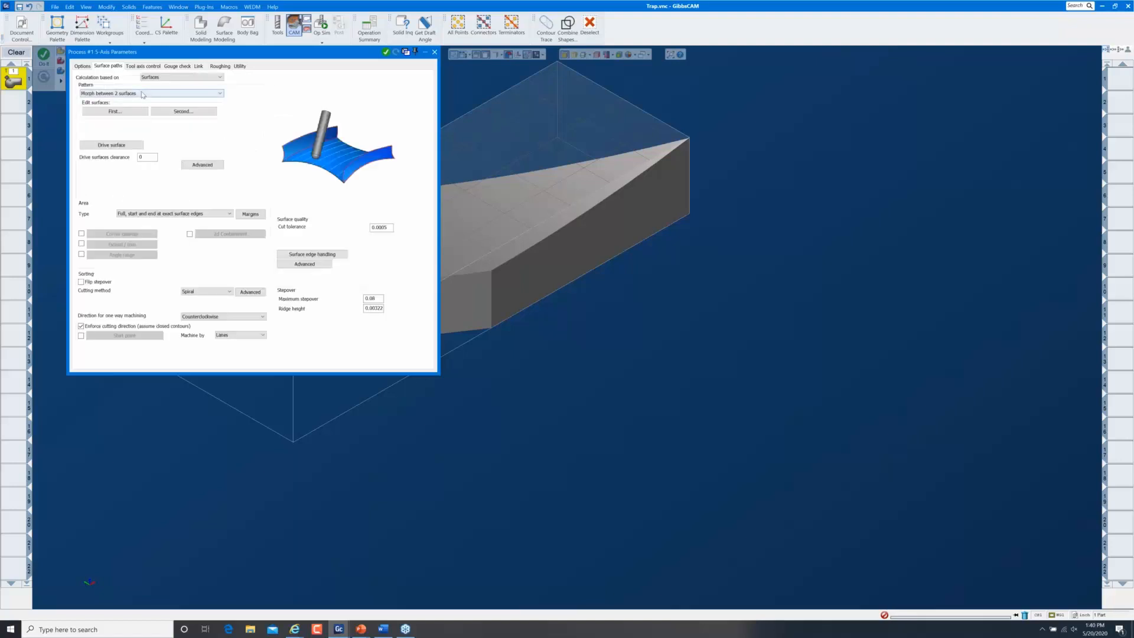
click(144, 93)
click(126, 112)
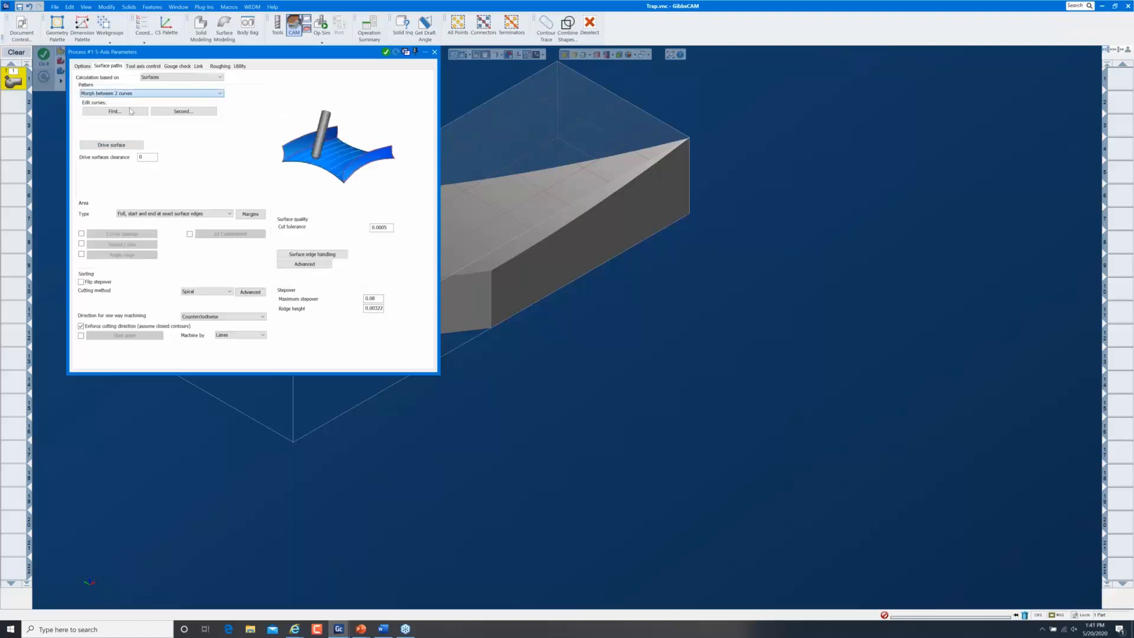
click(120, 146)
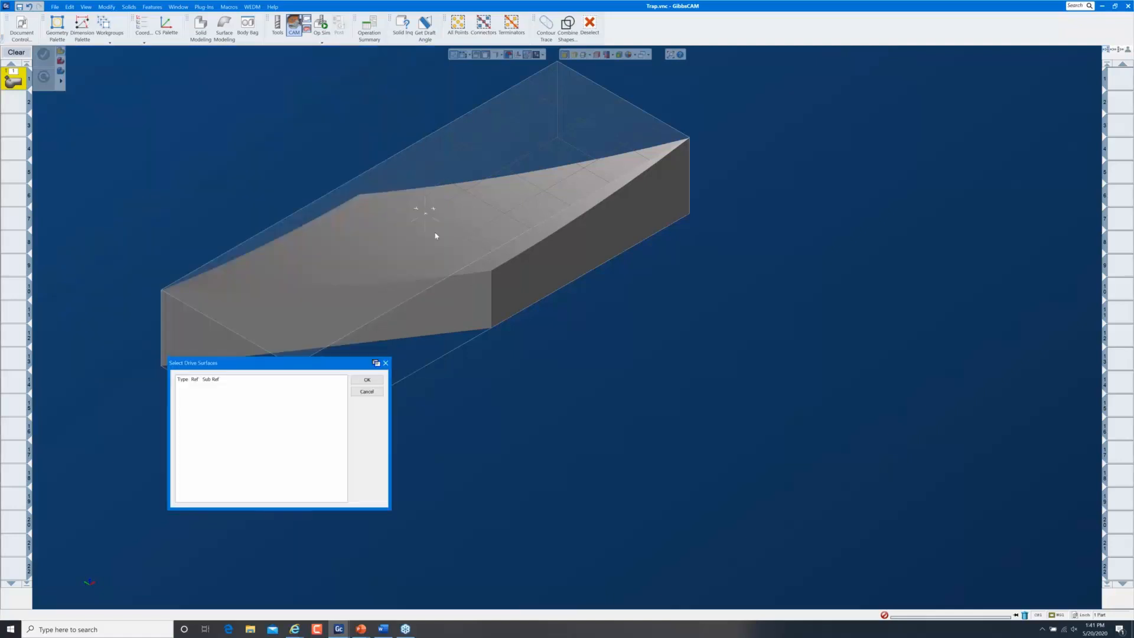
click(425, 210)
click(368, 381)
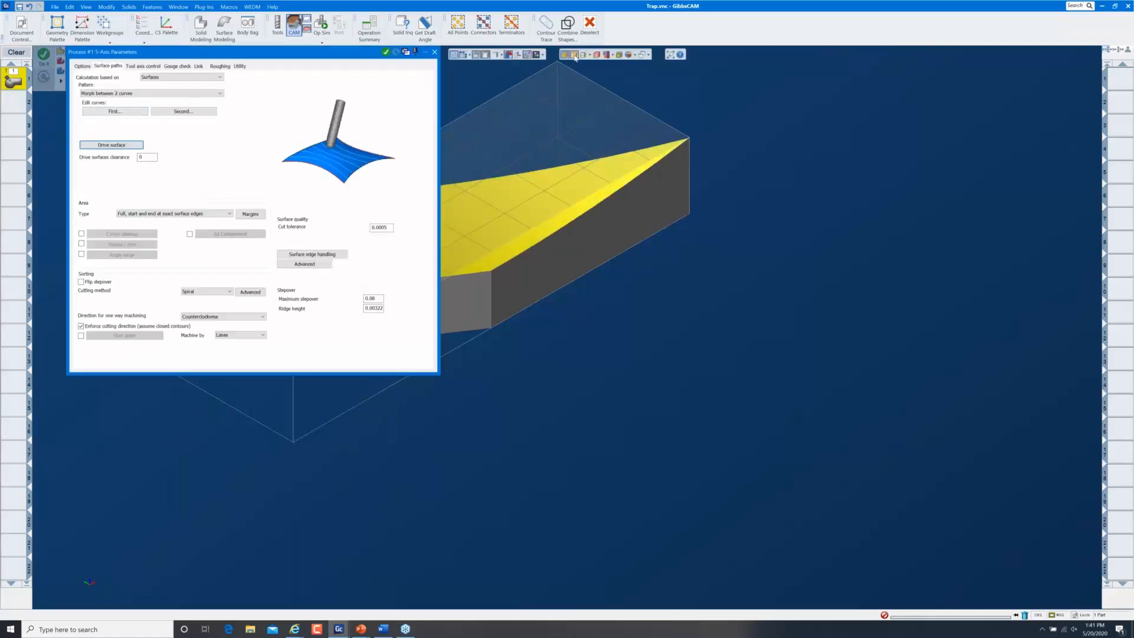
- Select two opposite edges of the curved top face as the first and second edge curves of the morph pattern
click(125, 111)
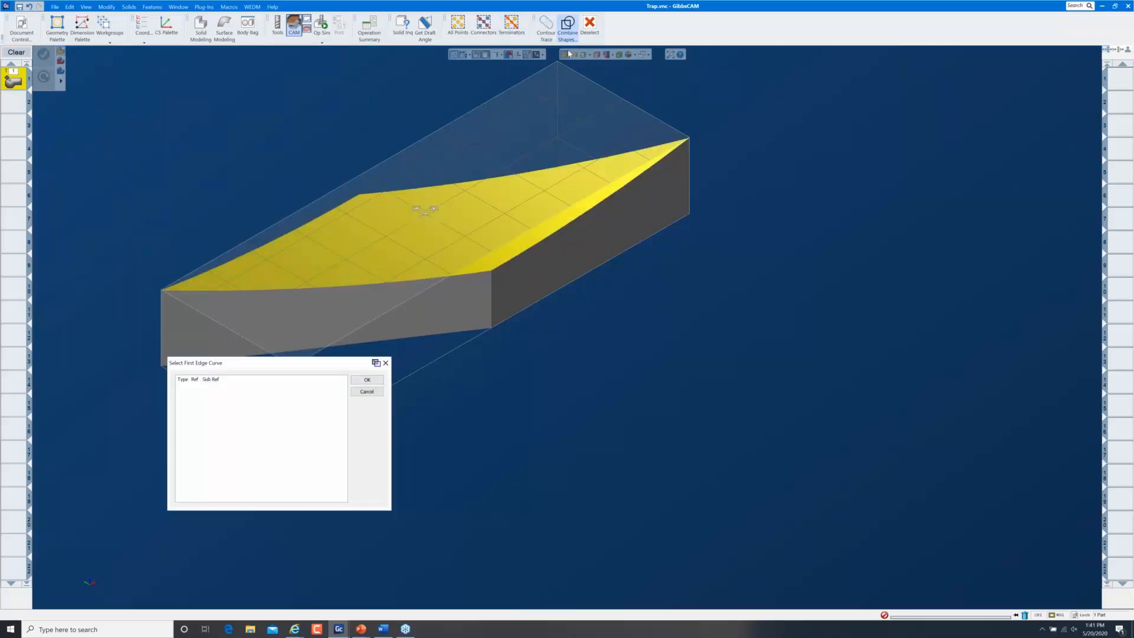
click(589, 216)
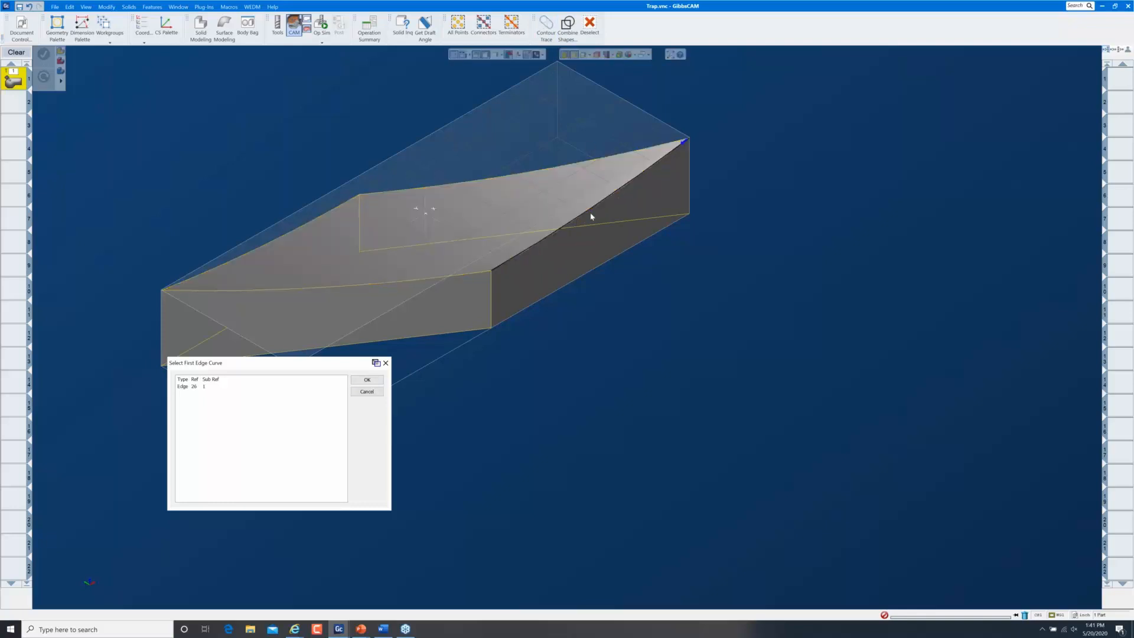
click(366, 383)
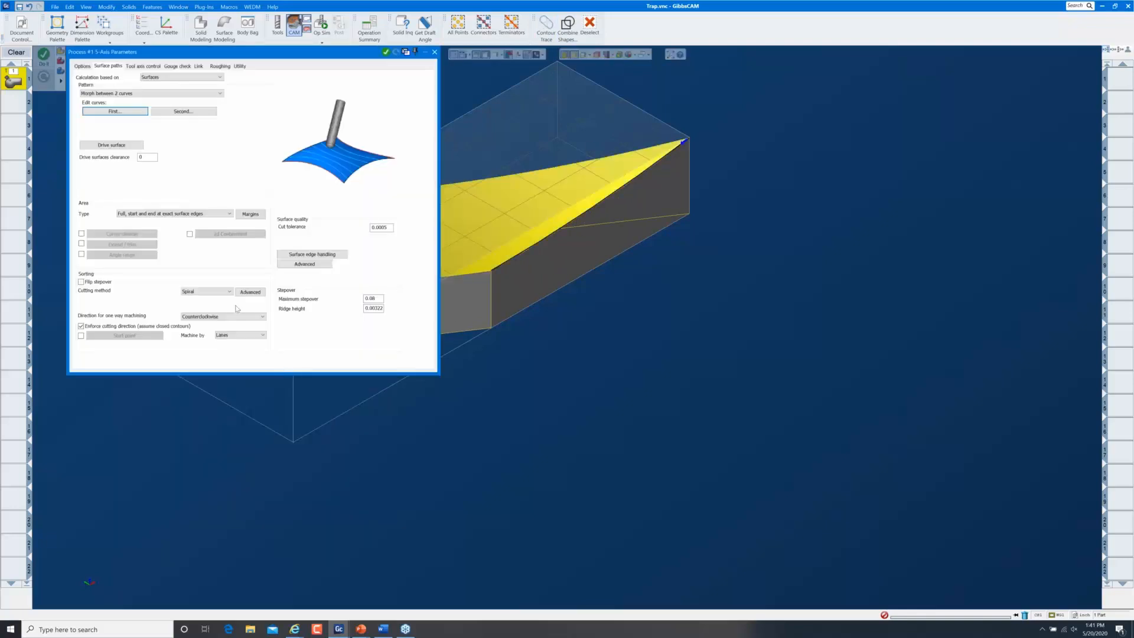
click(183, 111)
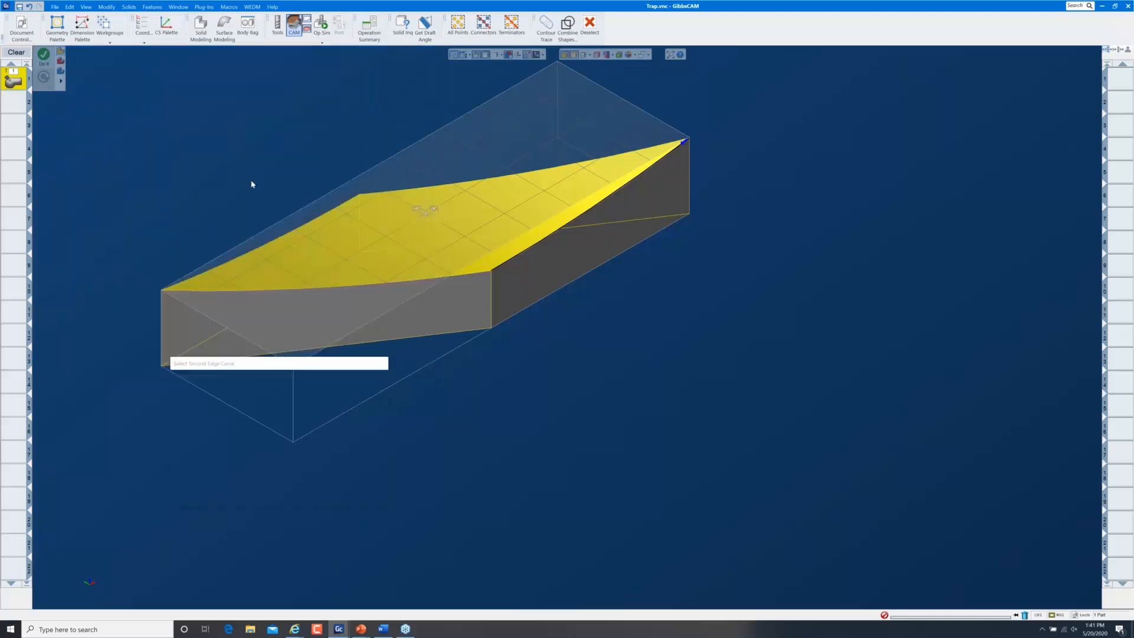
click(275, 239)
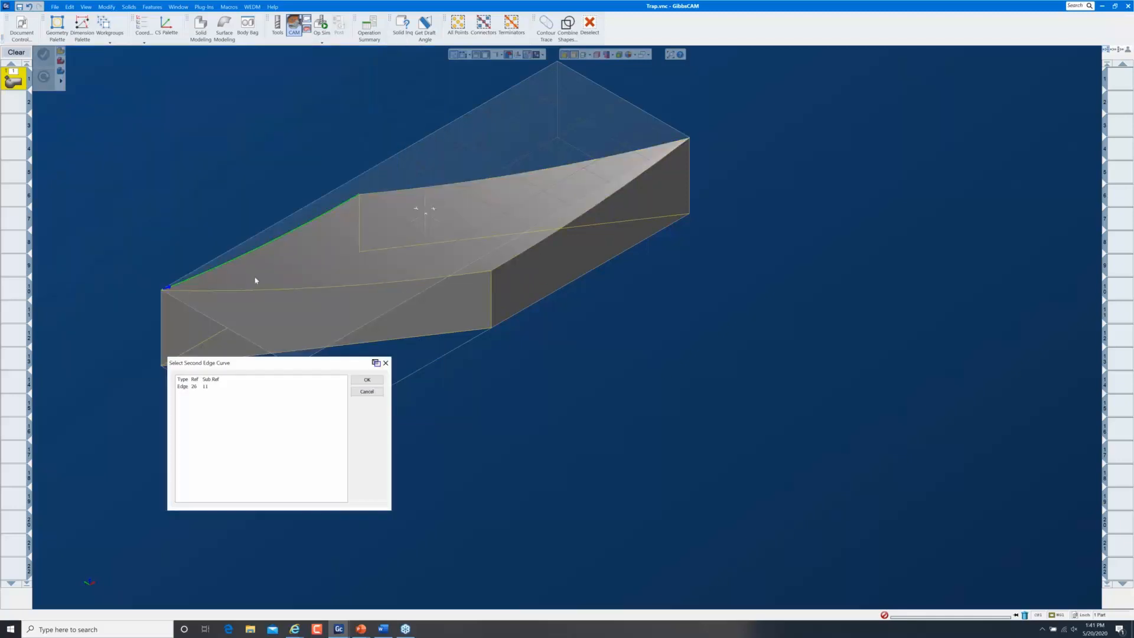
click(367, 381)
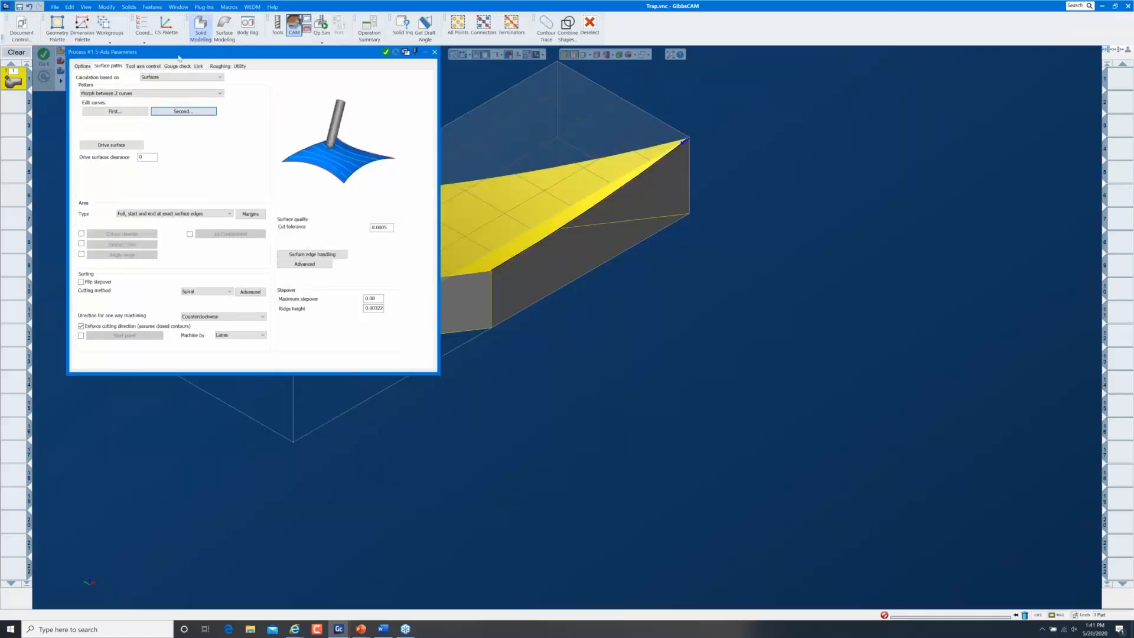
- Keep the output format at 5 Axis and set the tool axis to Not be tilted and stays normal to surface
click(154, 66)
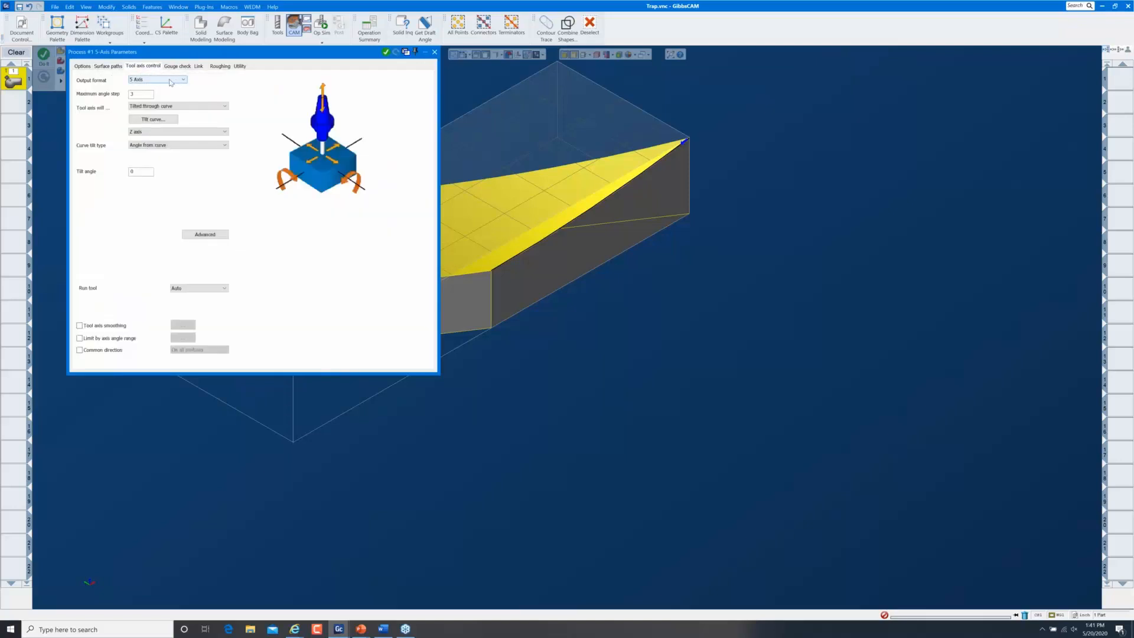
click(159, 80)
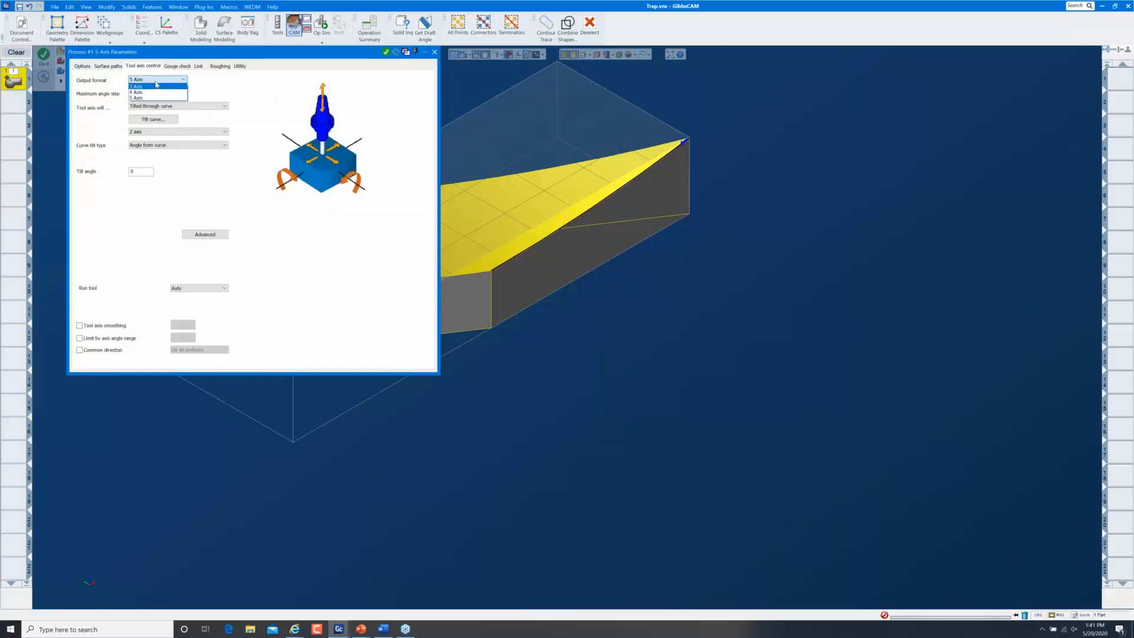
click(156, 80)
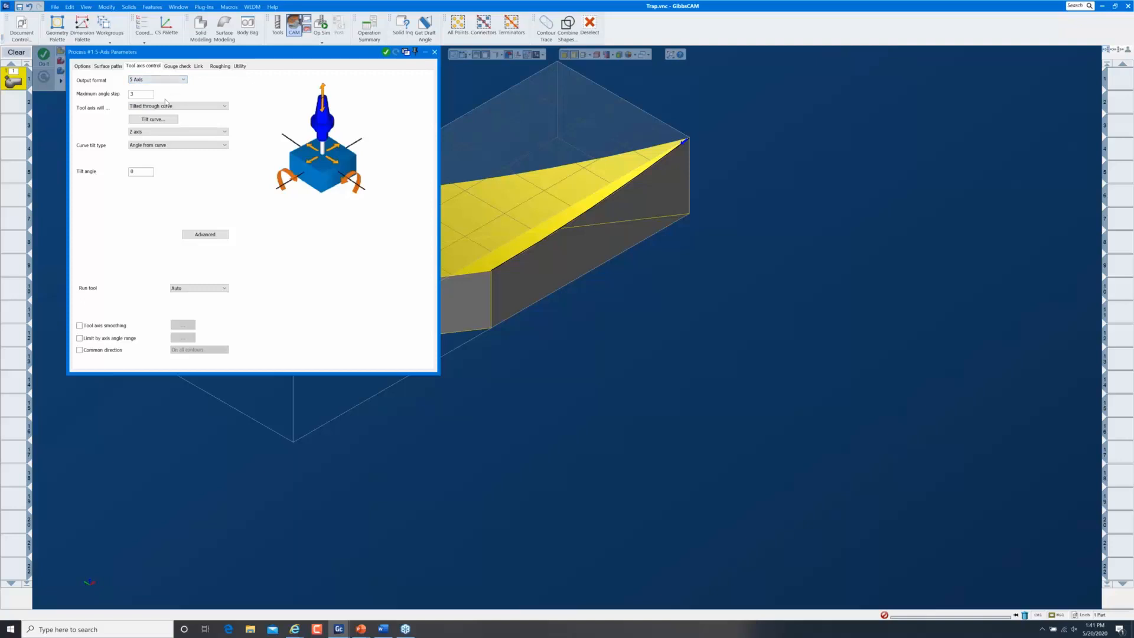
click(162, 107)
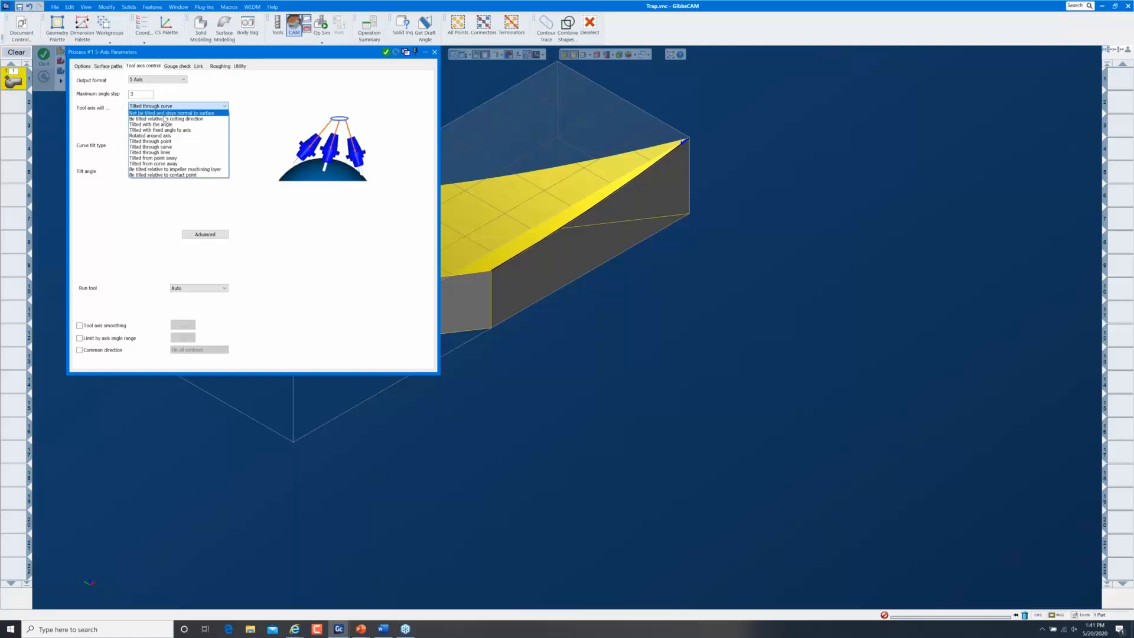
click(166, 114)
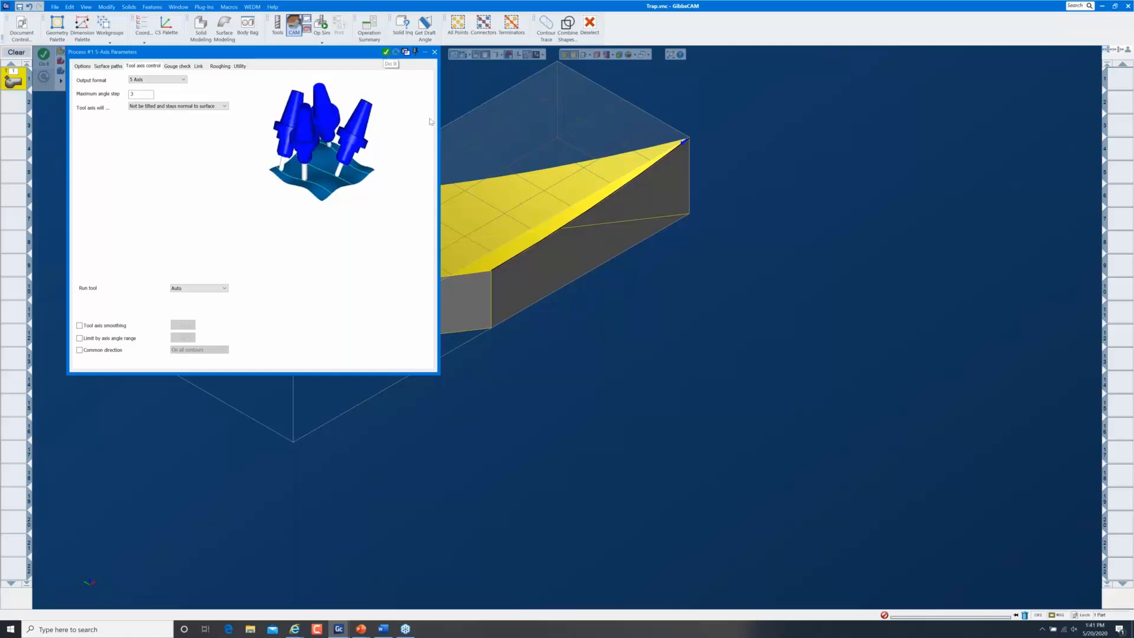
- Try to generate the toolpath and read the full status message of the 5-Axis process
click(386, 53)
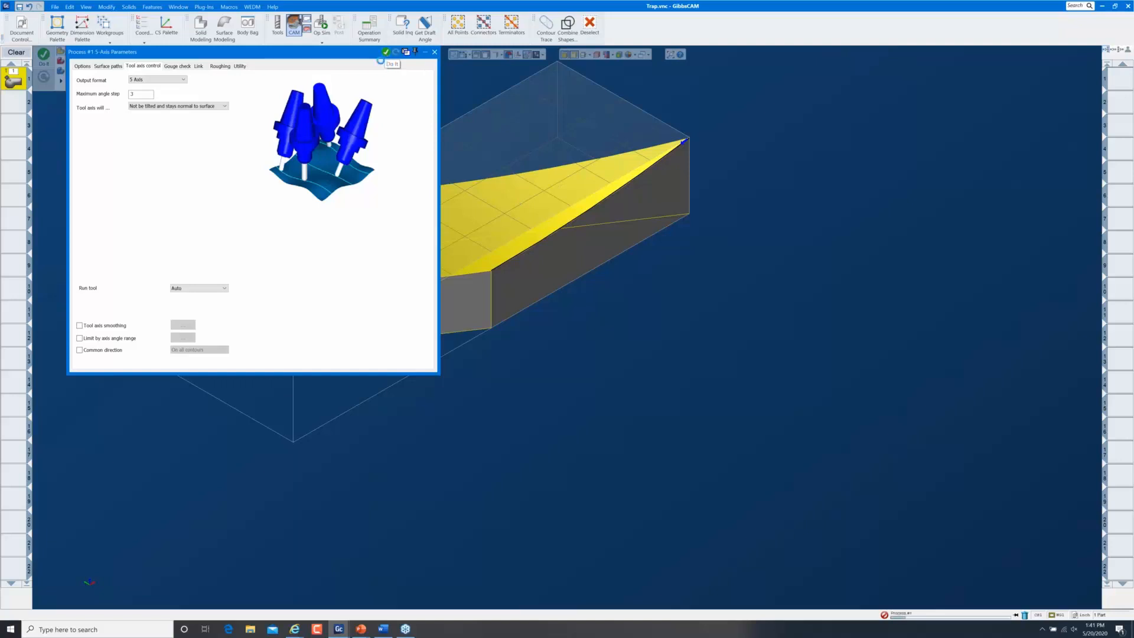
drag(359, 56, 875, 158)
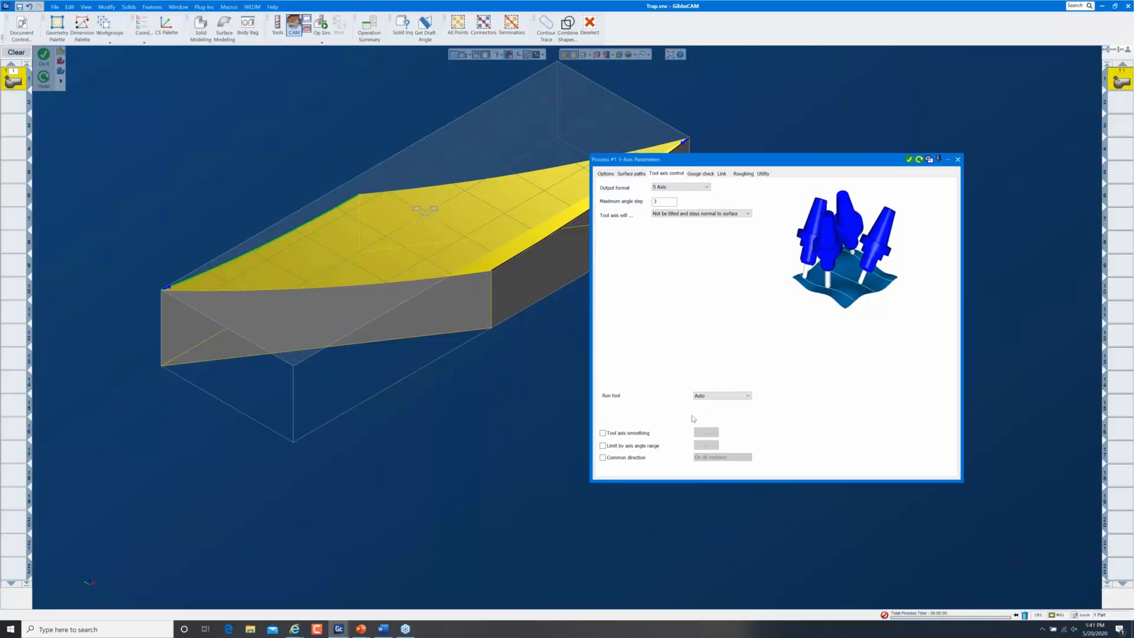
click(1016, 614)
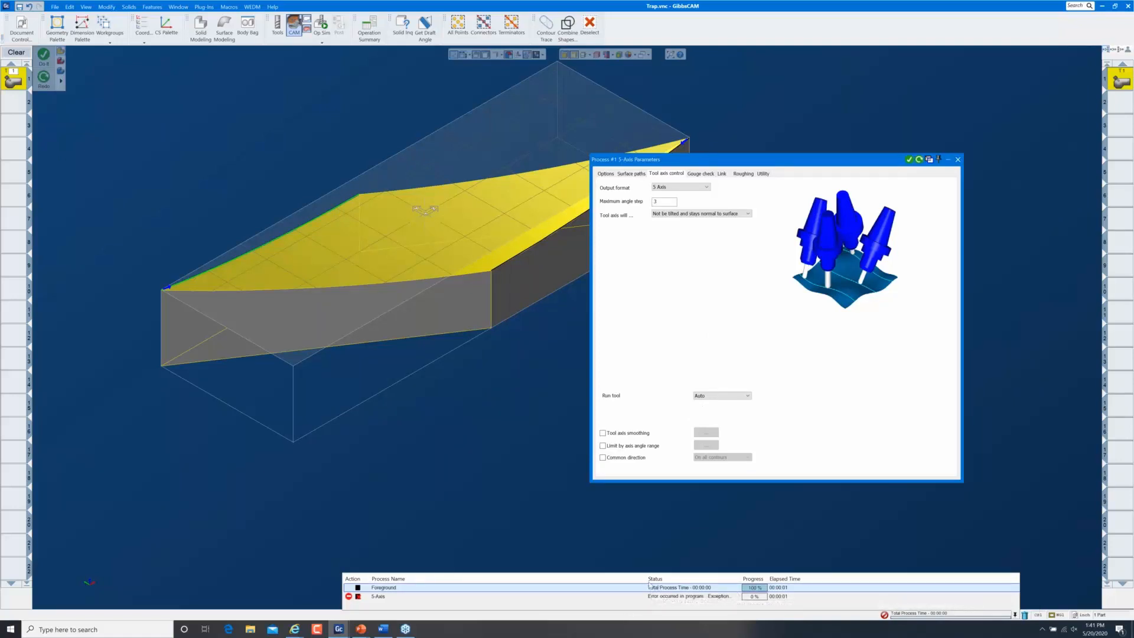
drag(624, 587, 499, 586)
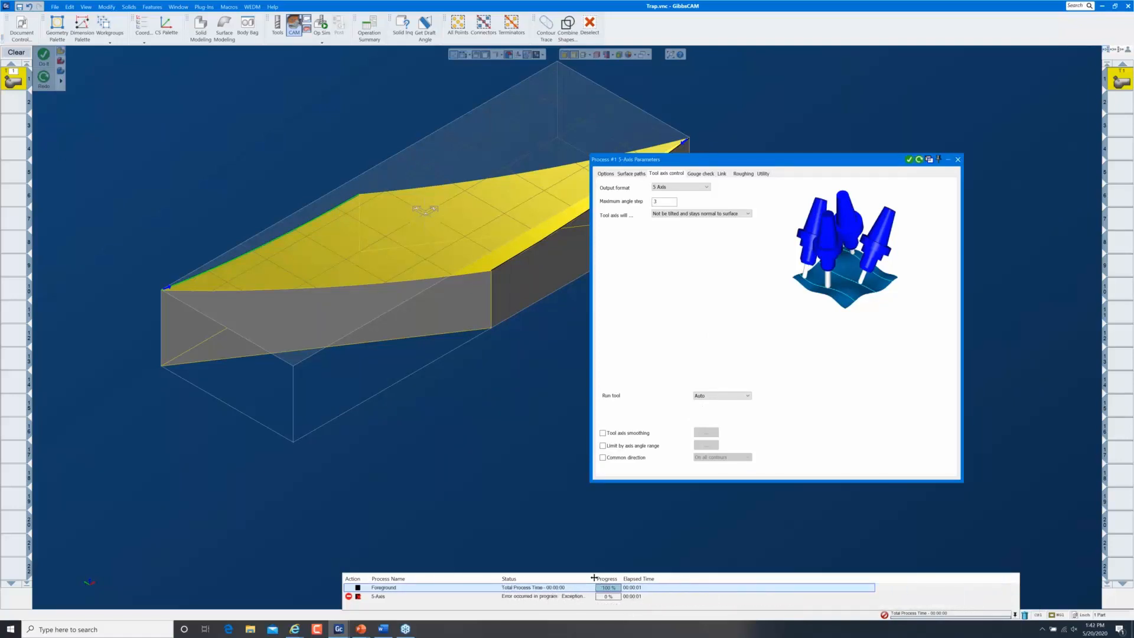
drag(603, 579, 745, 587)
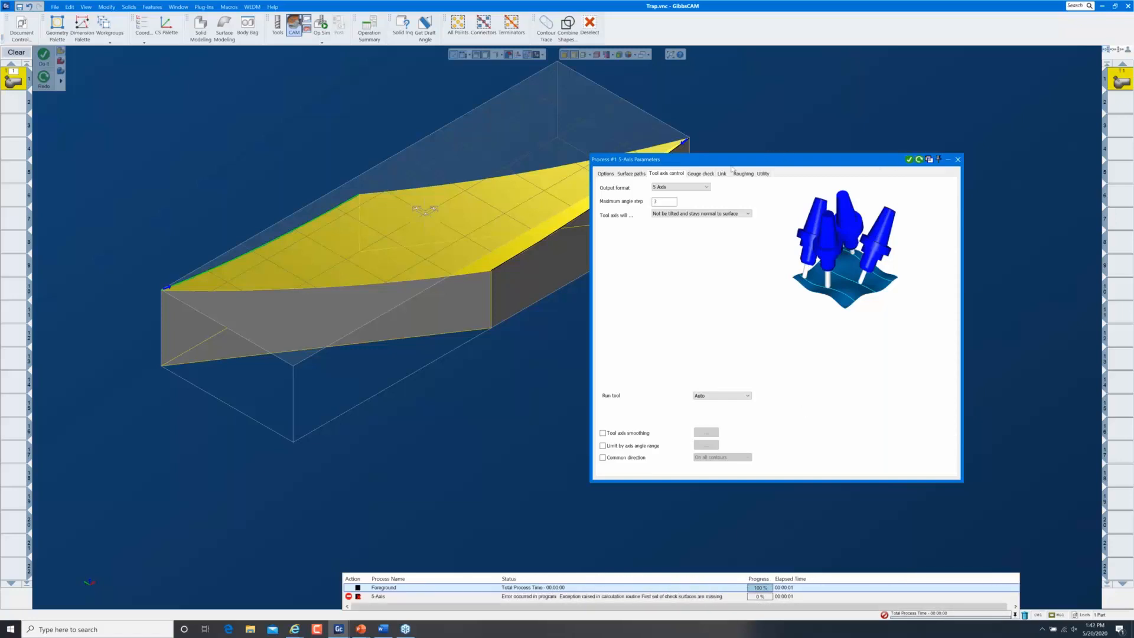
- Restore the process parameters to their defaults and set the pattern to Morph between 2 curves again
click(609, 174)
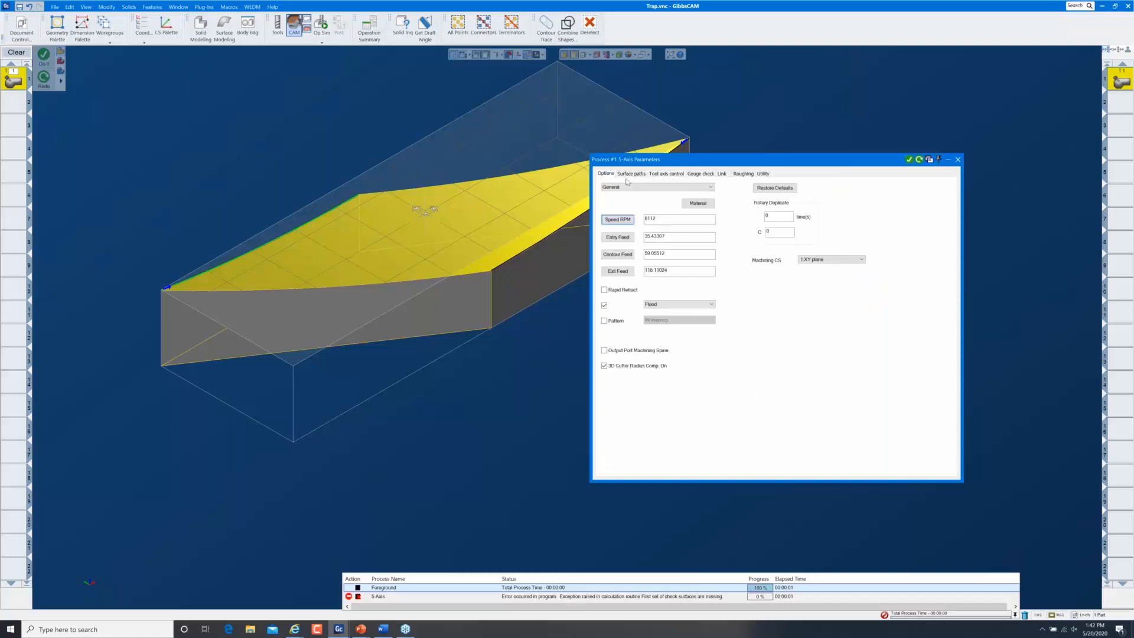
key(Escape)
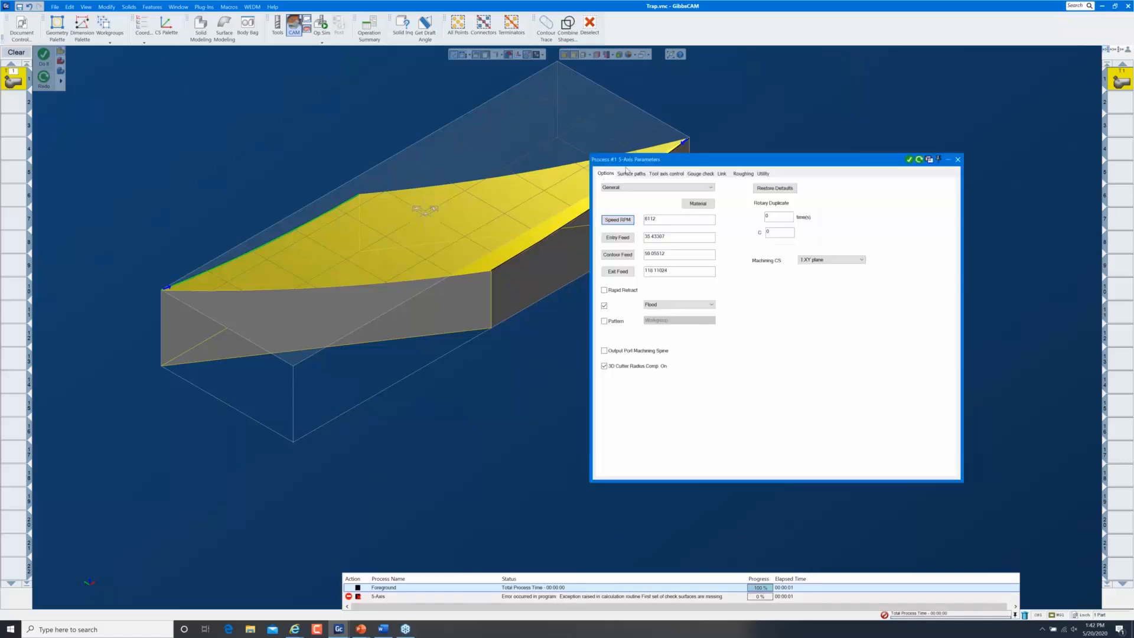
click(628, 174)
click(679, 201)
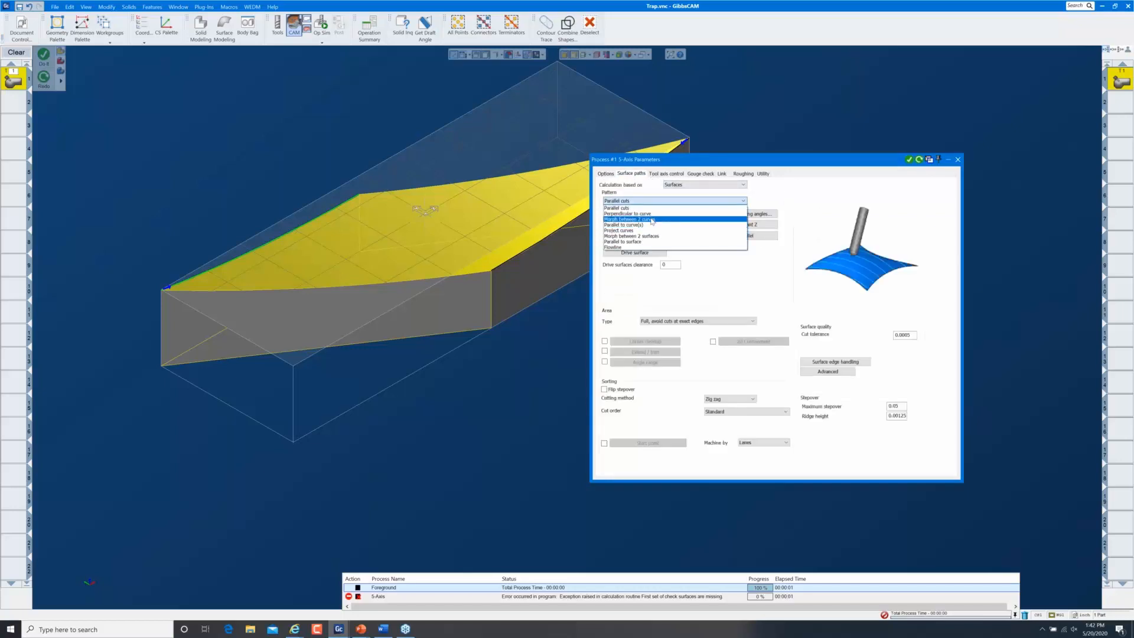
click(642, 219)
- Check and accept the drive surface and the first and second edge curves selected for the morph pattern
click(635, 253)
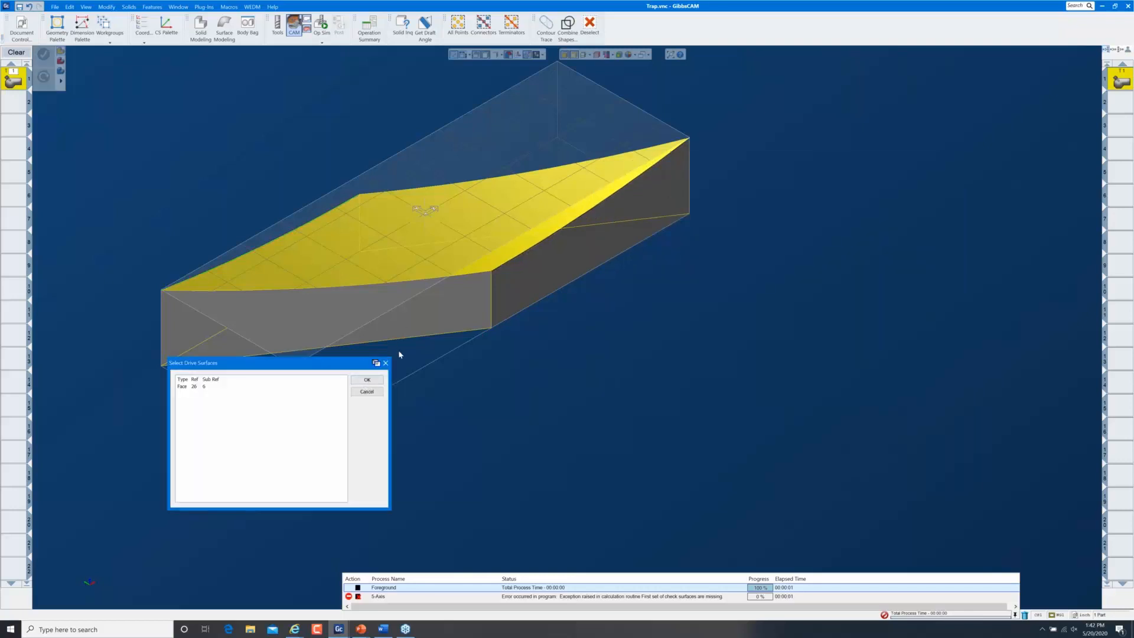
click(367, 381)
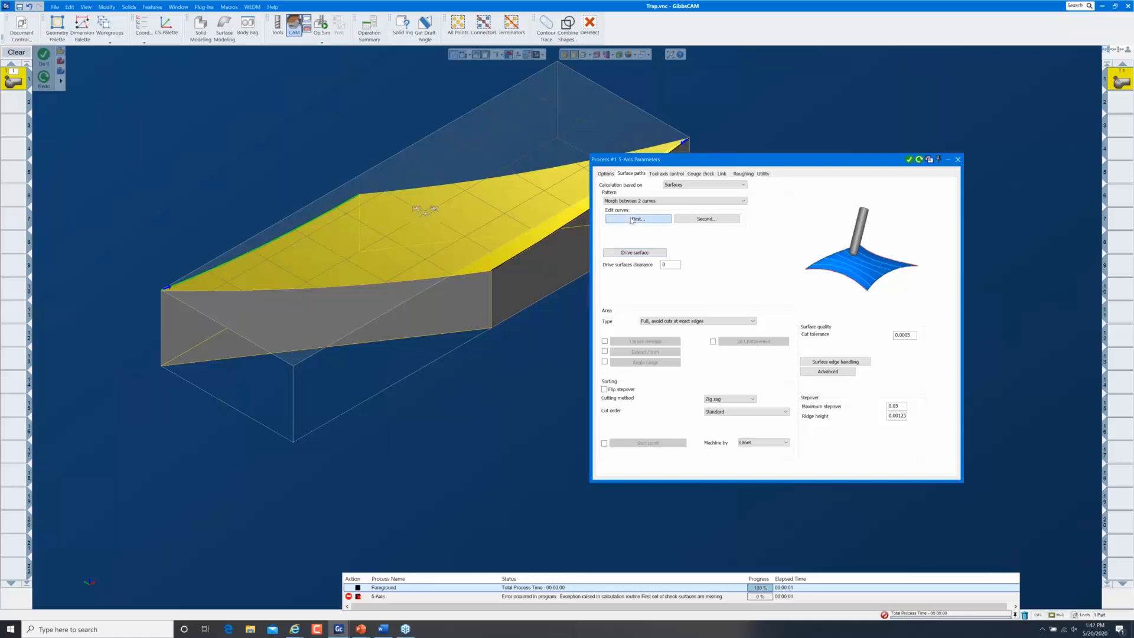
click(637, 219)
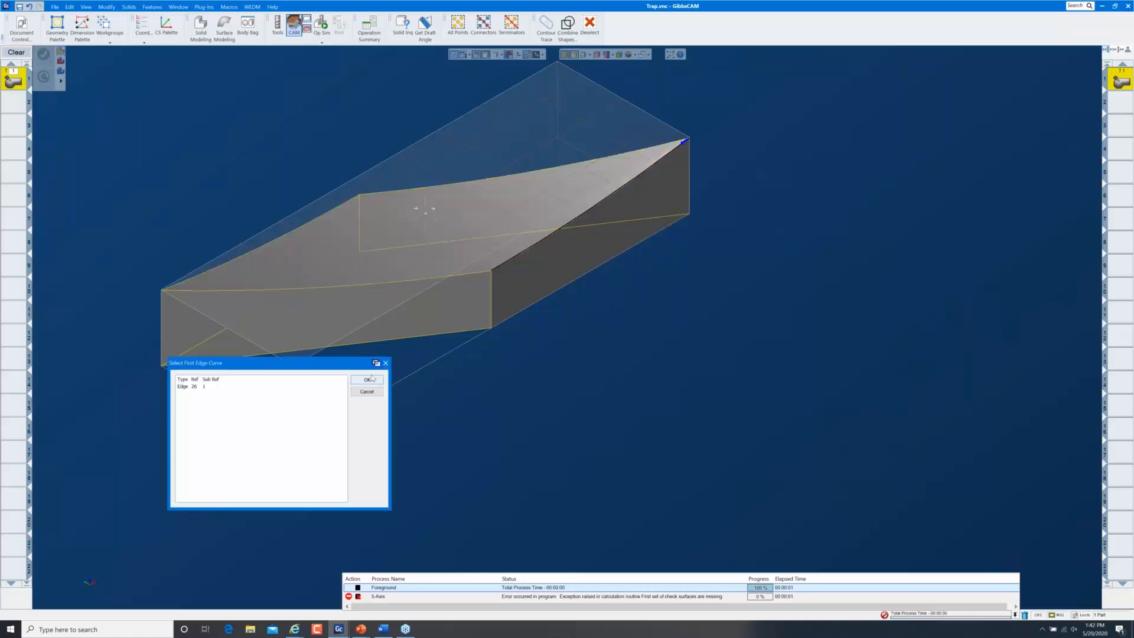
click(367, 380)
click(706, 219)
click(380, 381)
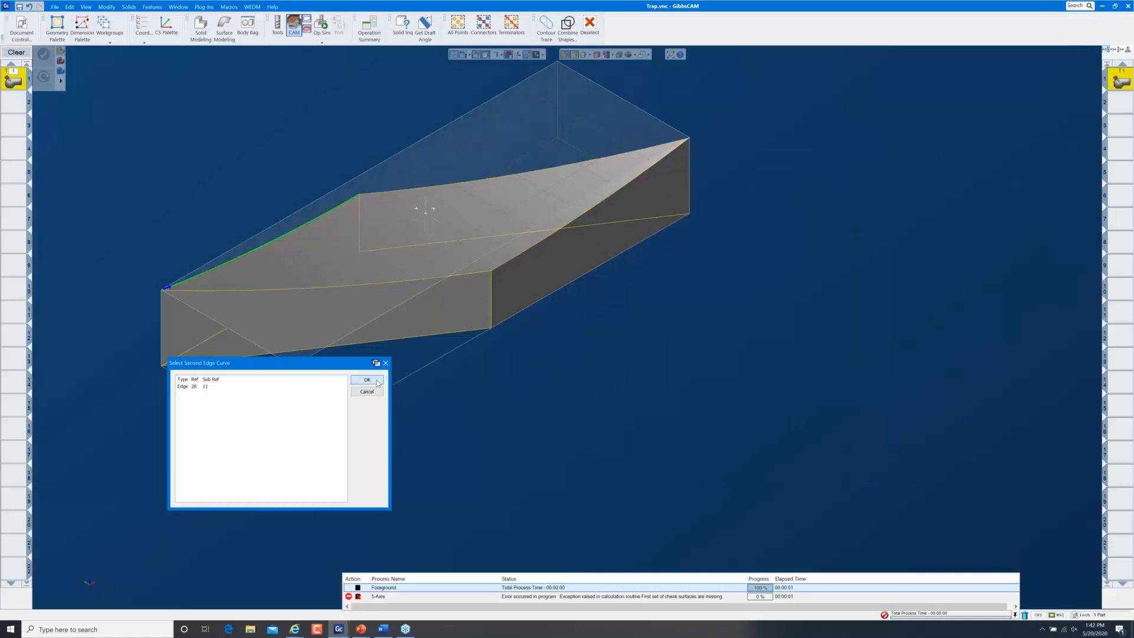
- Regenerate the morph toolpath and examine from above how the passes run at the face's obtuse corner
click(918, 162)
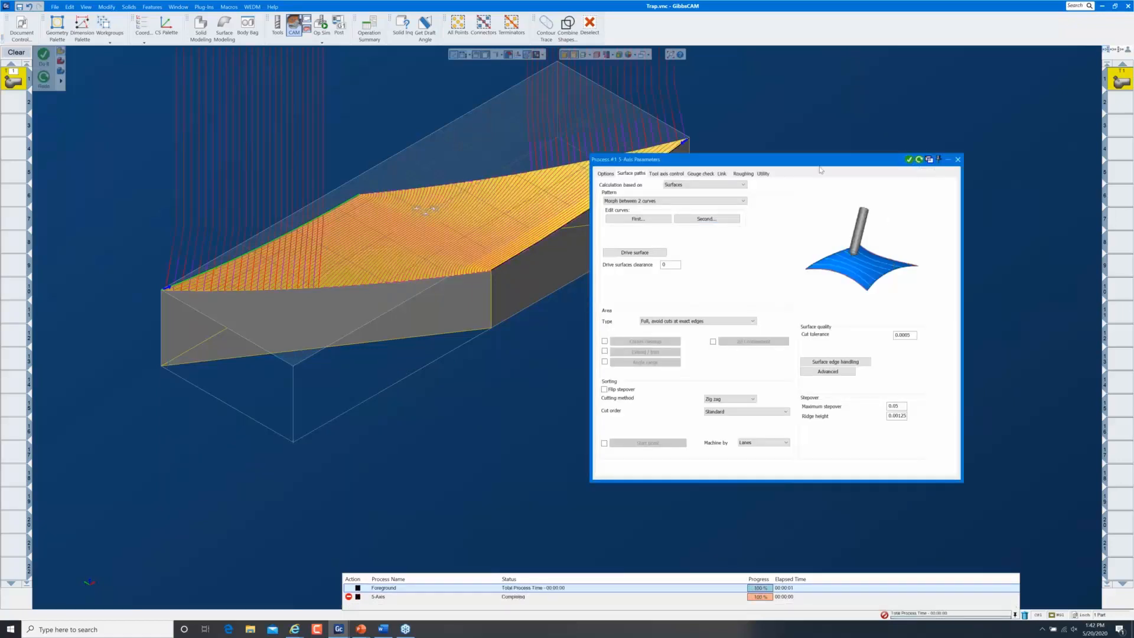
drag(829, 163, 257, 107)
middle_drag(620, 232, 852, 289)
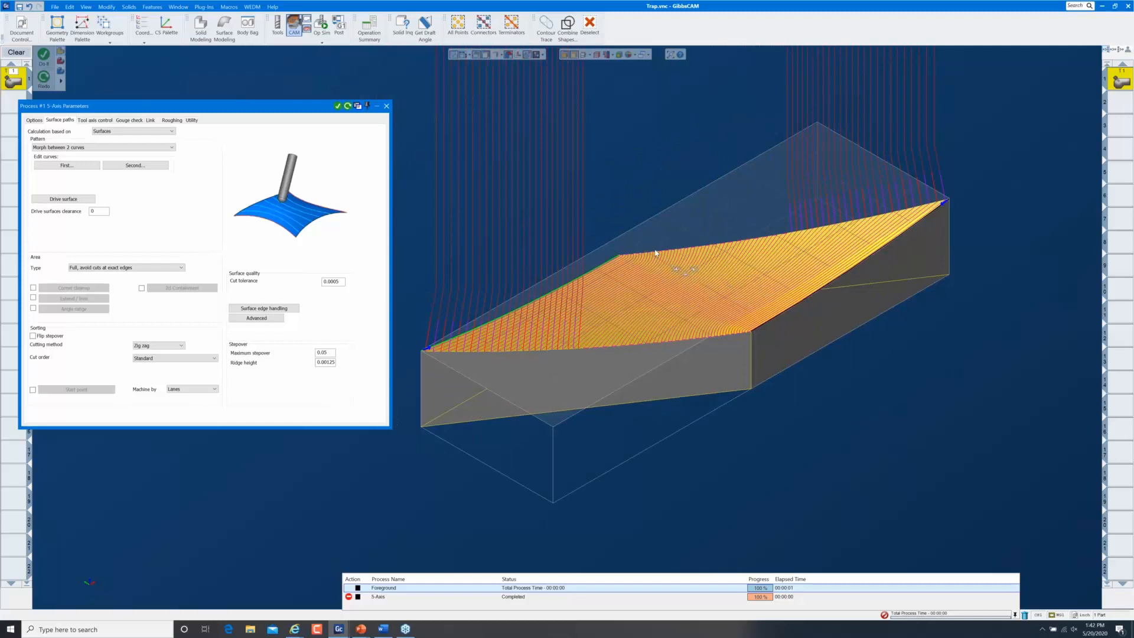
key(ctrl+h)
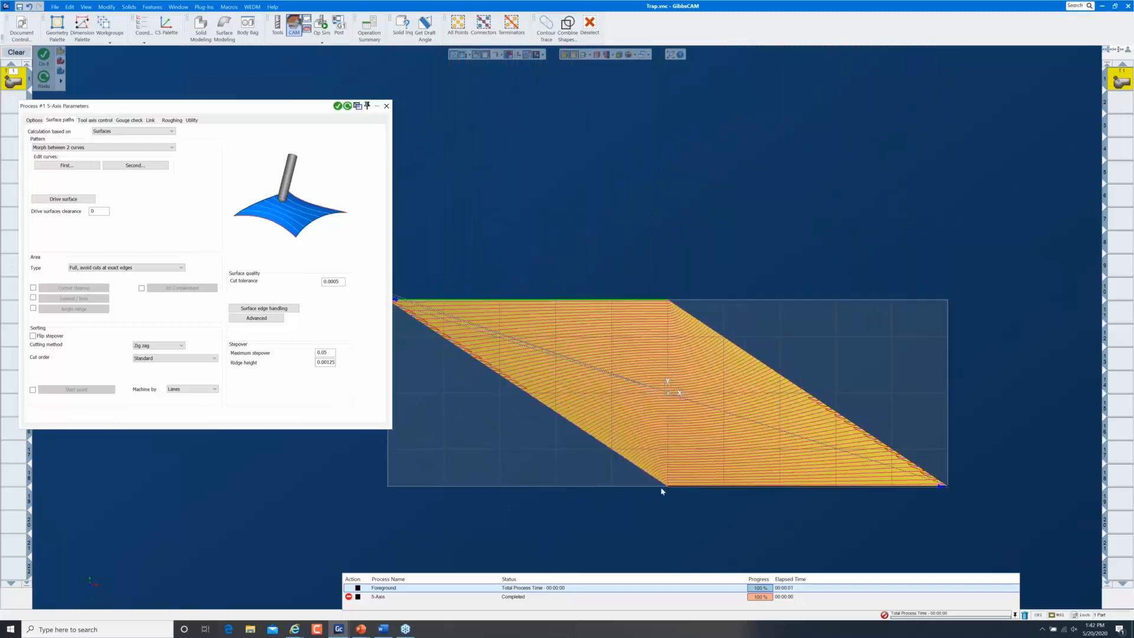
drag(597, 436, 747, 537)
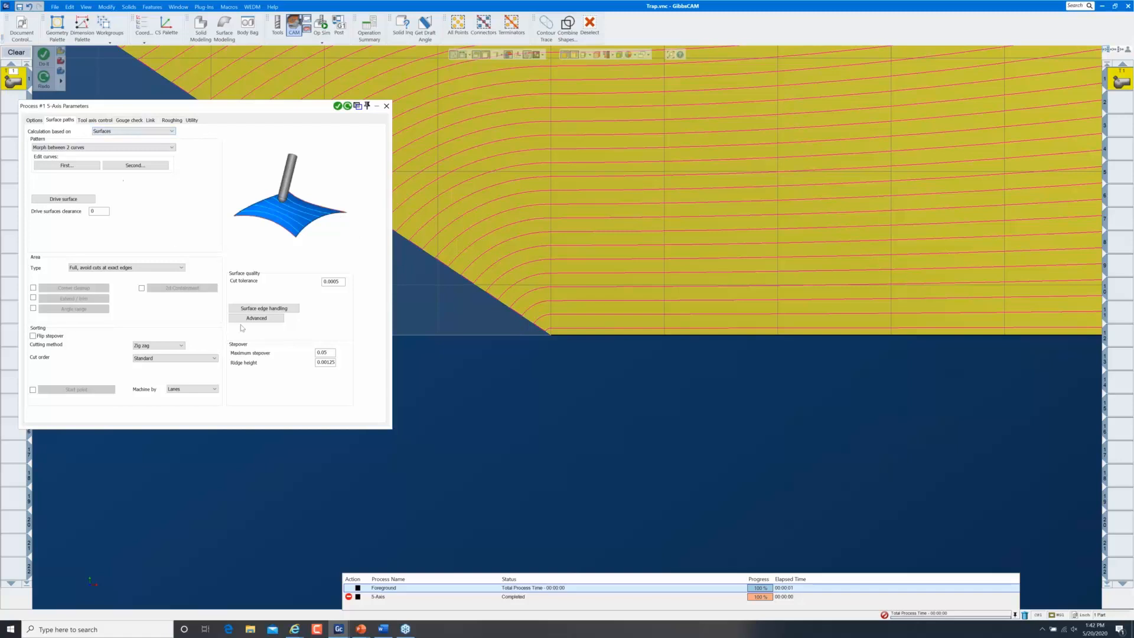
- Enable Extend edge curve in the surface edge handling and regenerate the toolpath
click(267, 308)
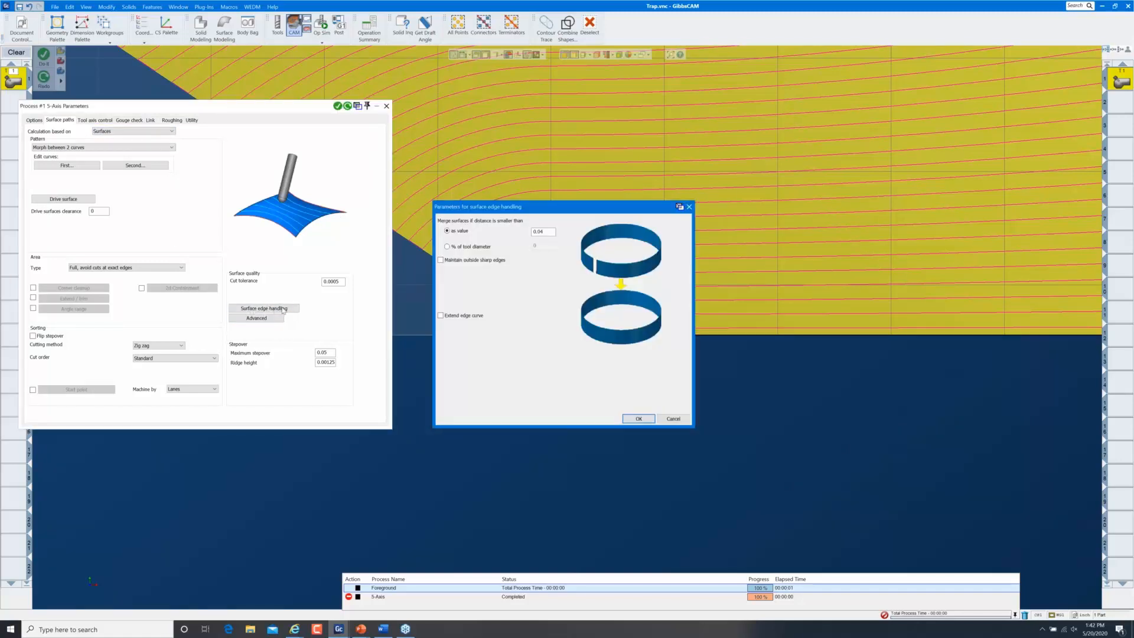
click(441, 315)
click(642, 419)
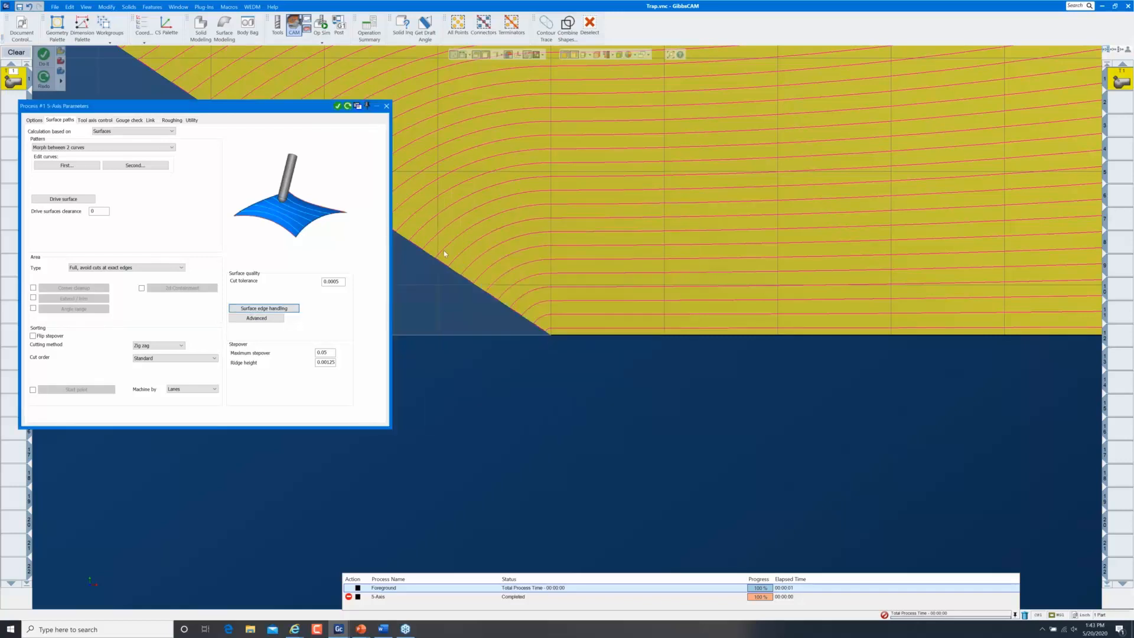
click(347, 105)
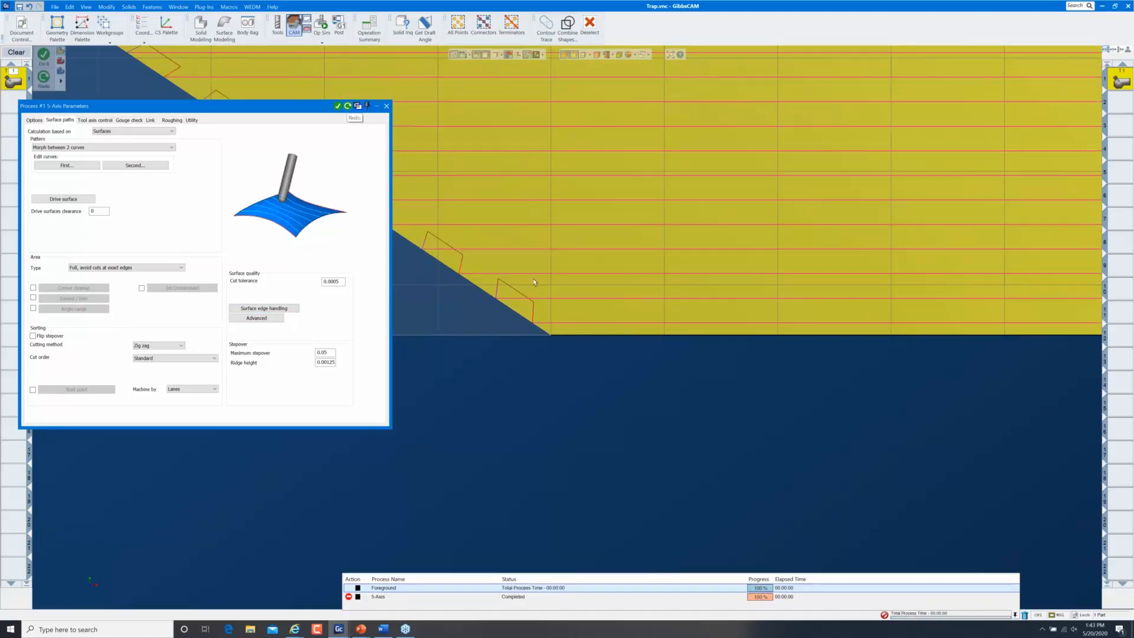
- Examine the regenerated toolpath's passes and retracts in isometric and top views, and review the Link and Surface paths settings
key(ctrl+i)
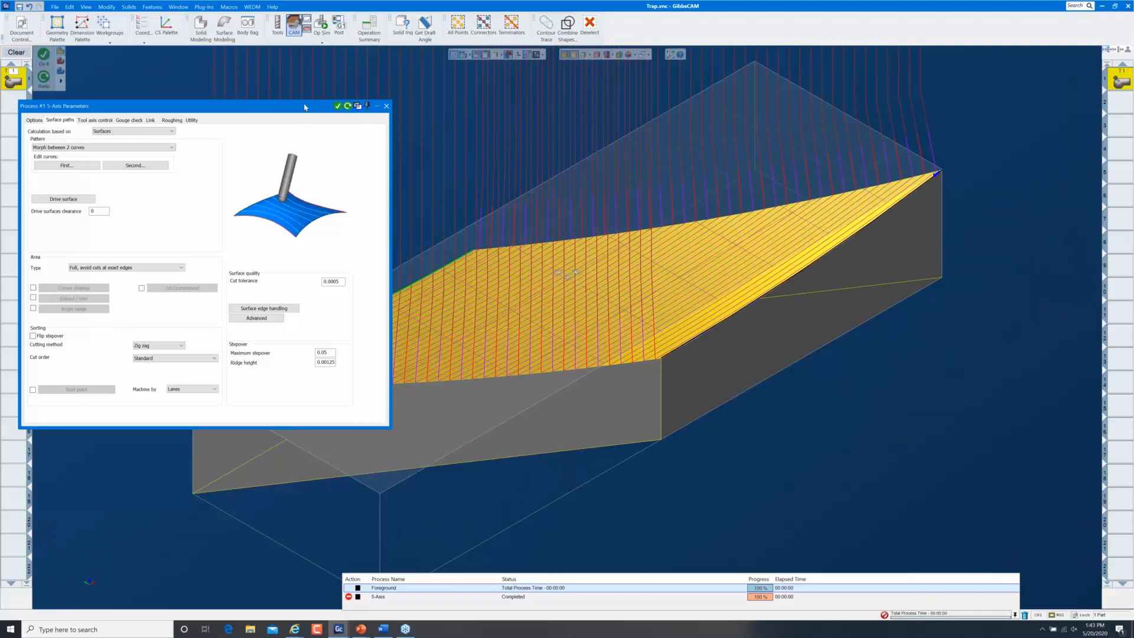
drag(304, 106, 322, 209)
drag(299, 170, 322, 181)
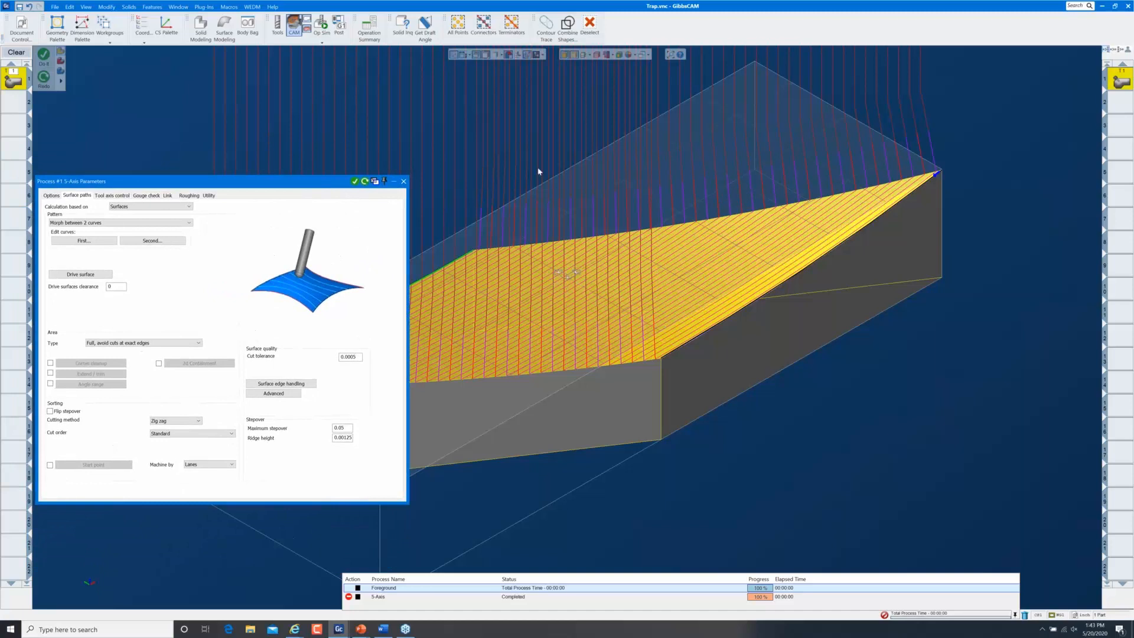
click(171, 197)
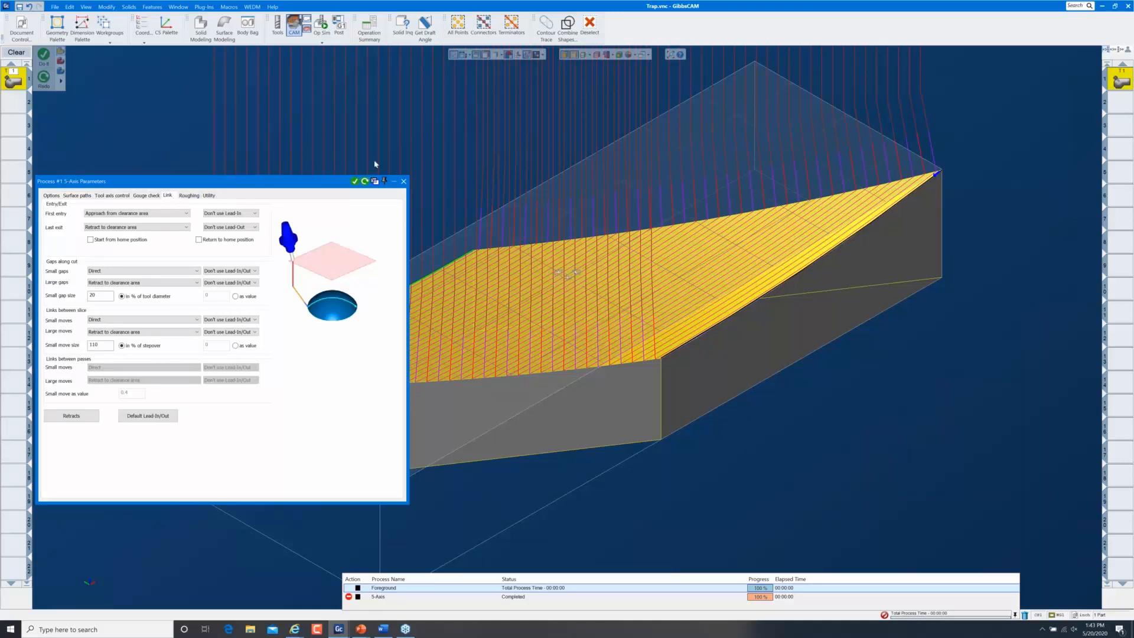
key(ctrl+h)
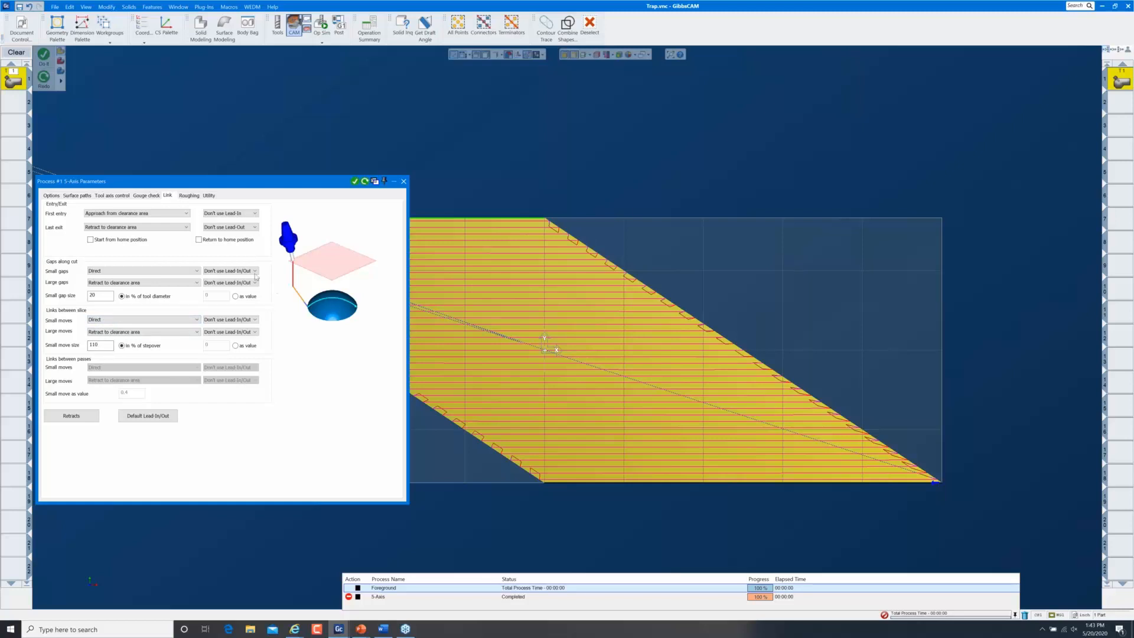
click(78, 195)
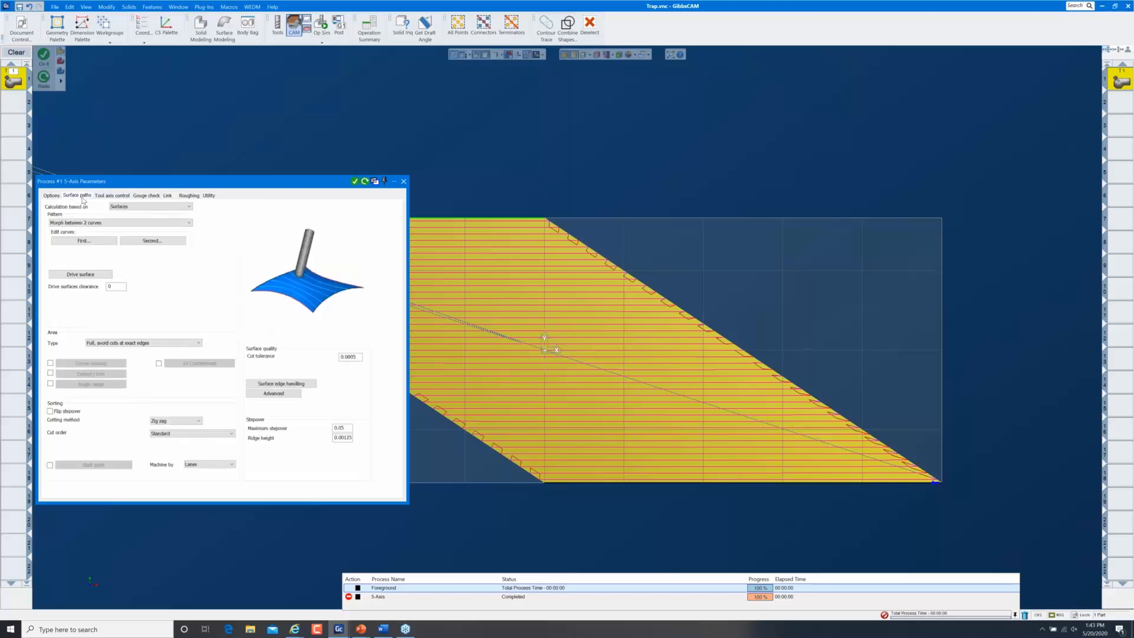
- Set the small moves of the links between slices to Follow surfaces in the 5-axis process
click(107, 197)
click(168, 196)
scroll(935, 484, up, 3)
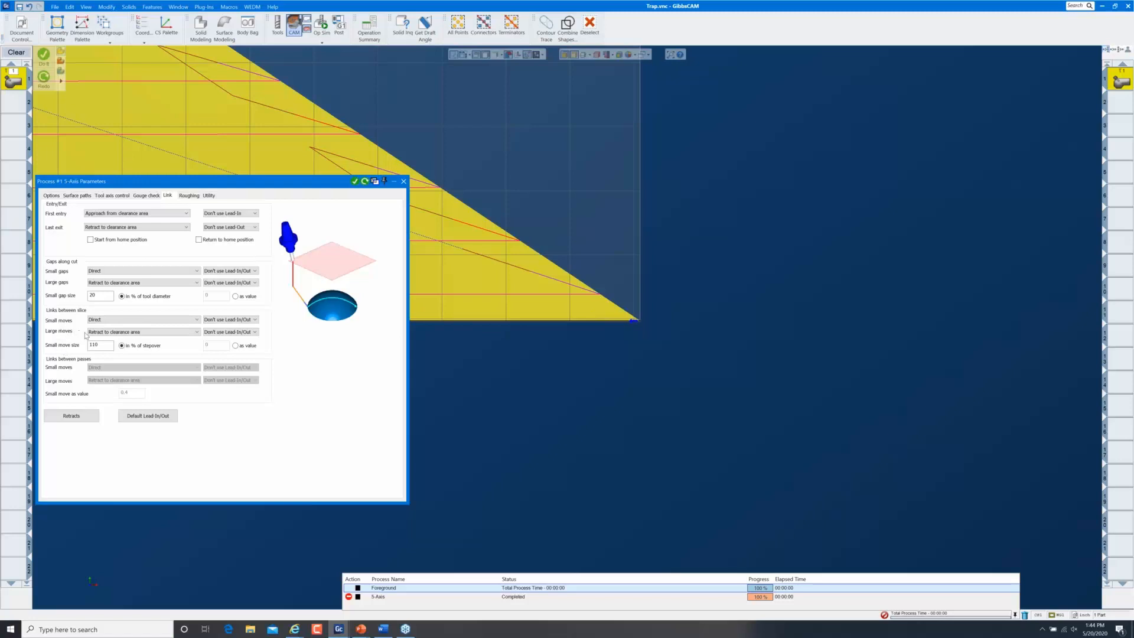
click(185, 321)
click(127, 332)
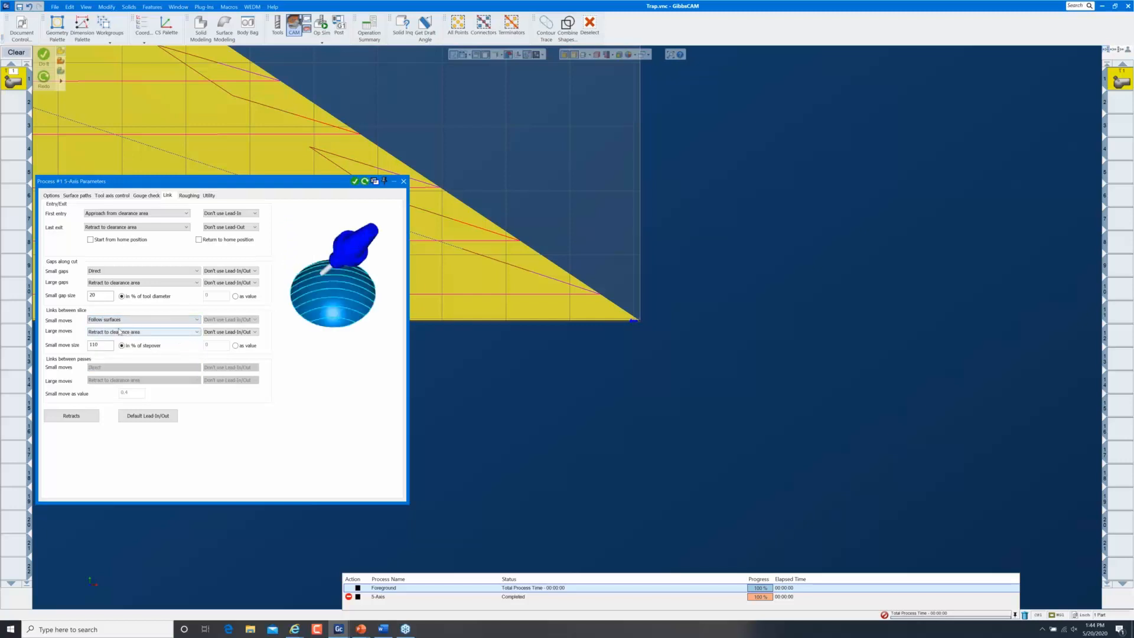
- Set the small move size between slices to 500% of stepover and regenerate the morph toolpath
click(98, 347)
double_click(98, 349)
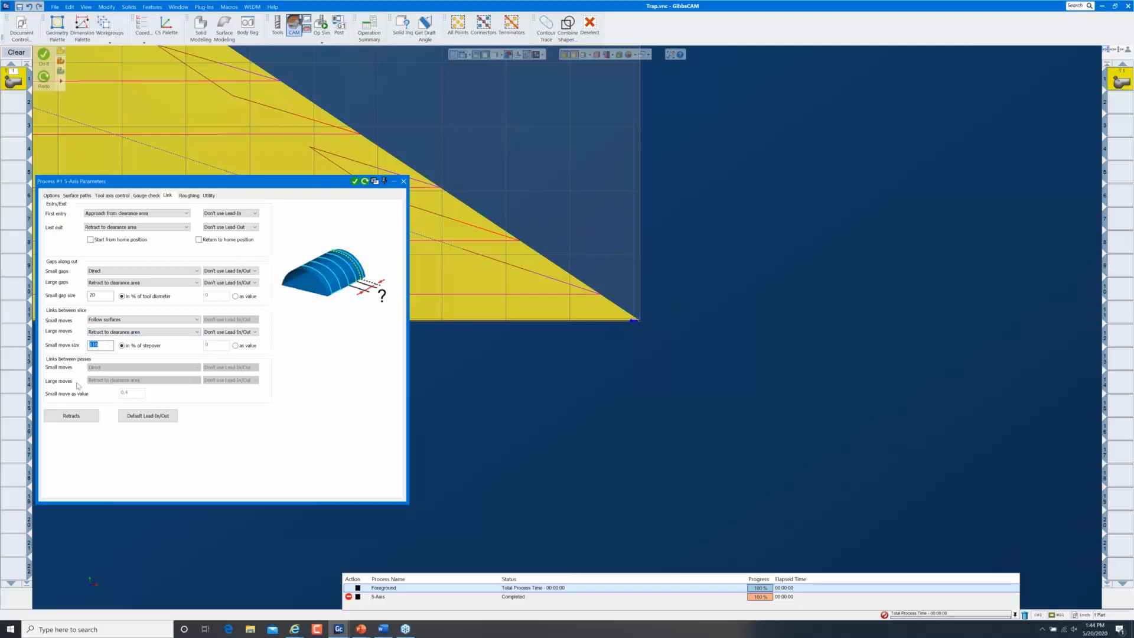
text(500)
click(364, 181)
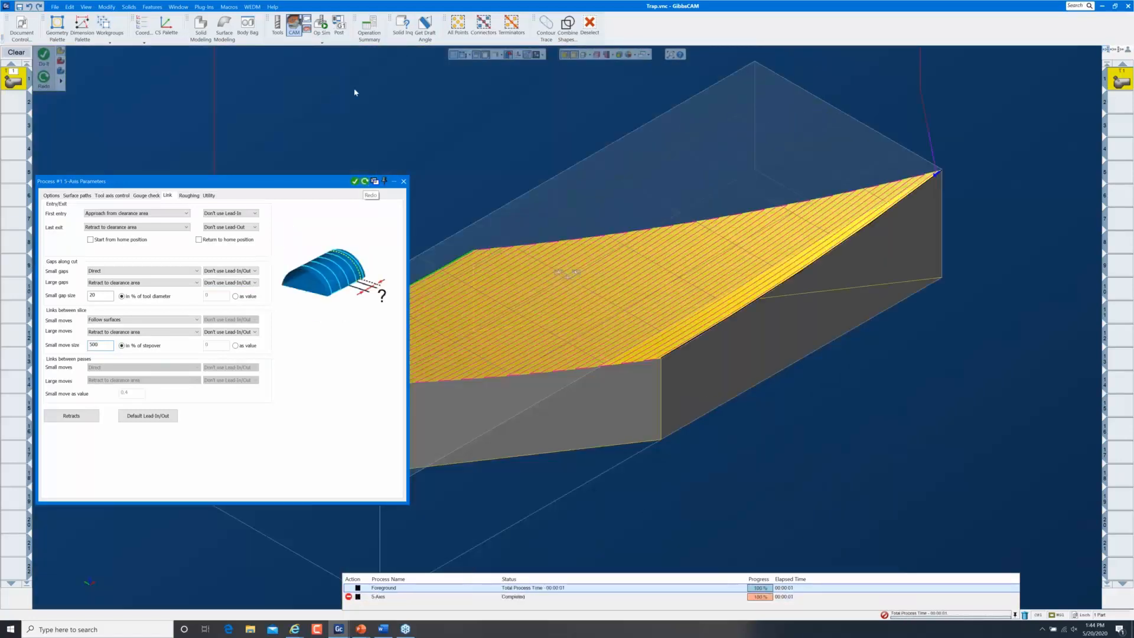
- Close the 5-axis process parameters and minimize GibbsCAM to return to the presentation's Questions slide
click(404, 181)
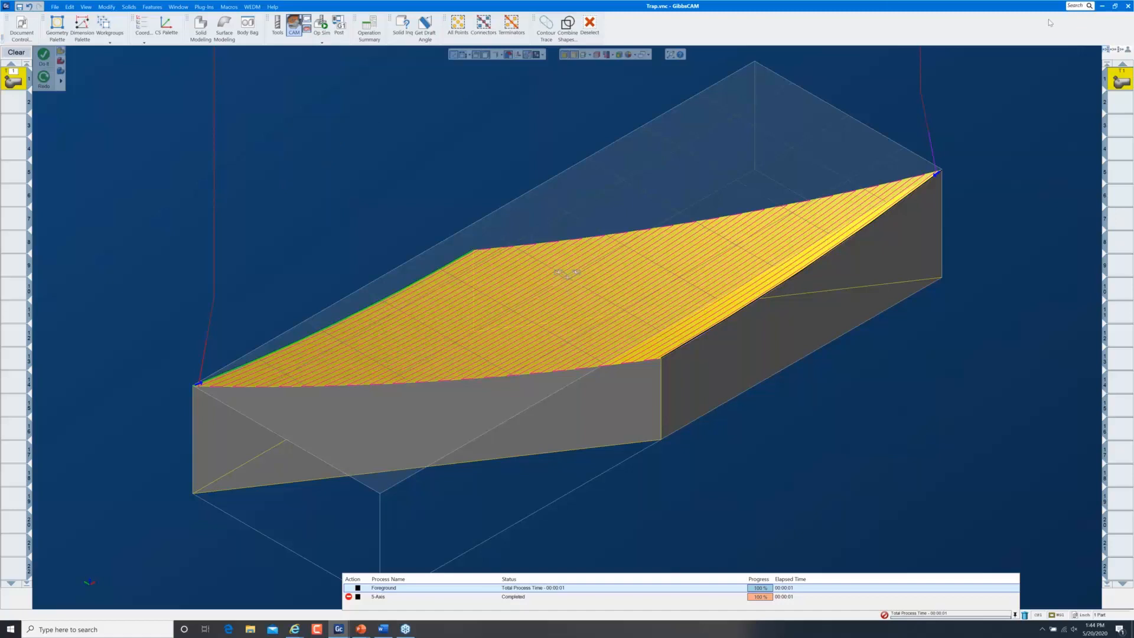
click(1102, 7)
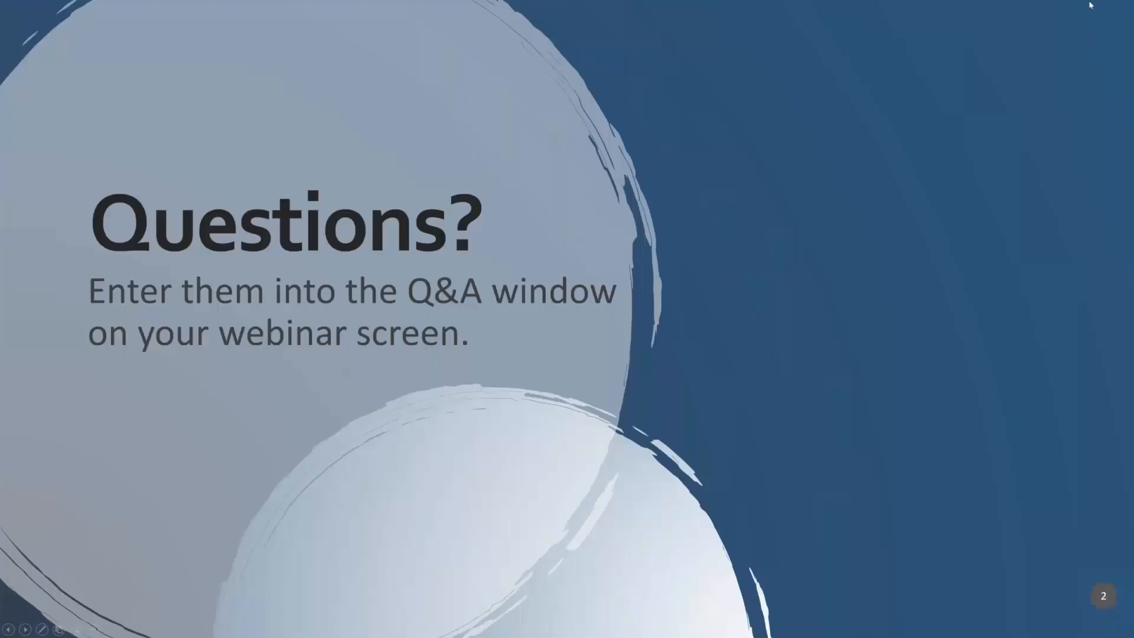